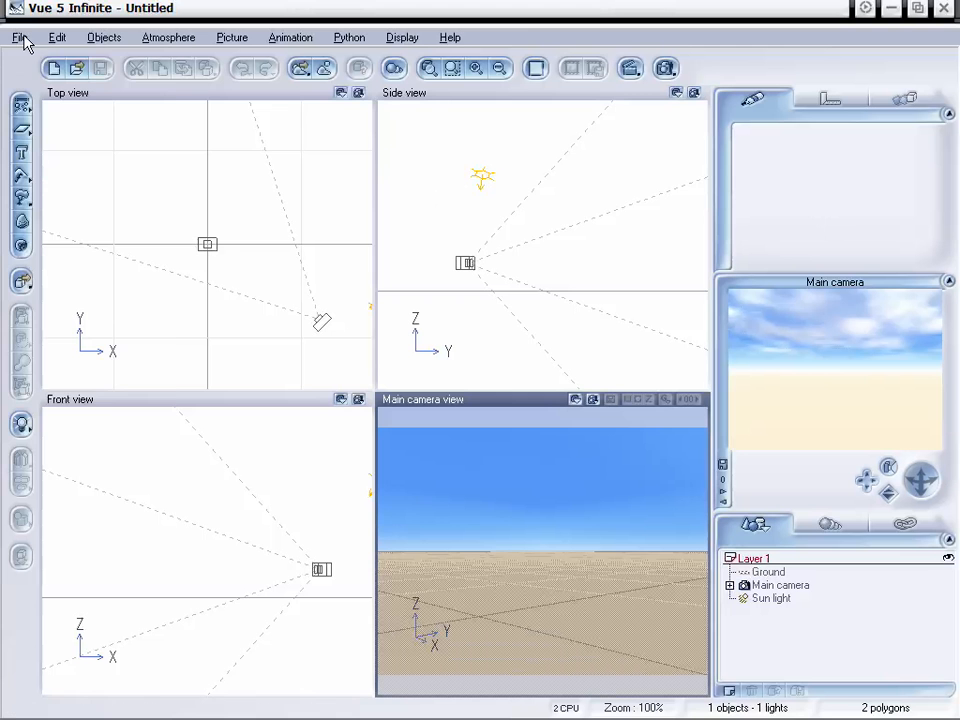
# - Load the Log Cottage #2 object from the Architecture collection and drop it onto the ground
pyautogui.click(22, 40)
pyautogui.click(76, 217)
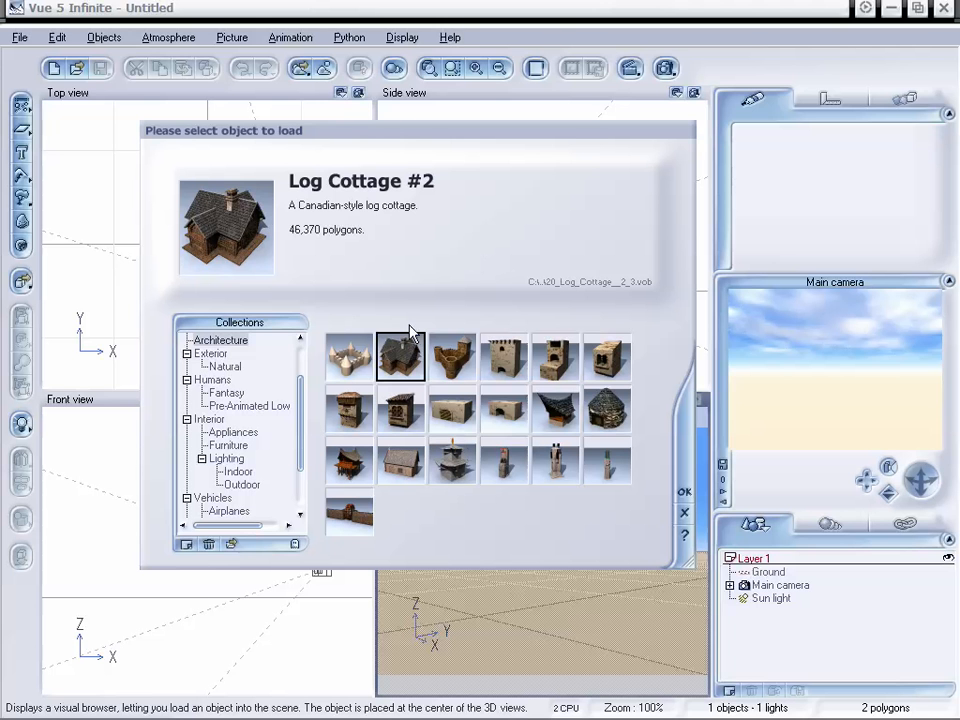
pyautogui.click(401, 458)
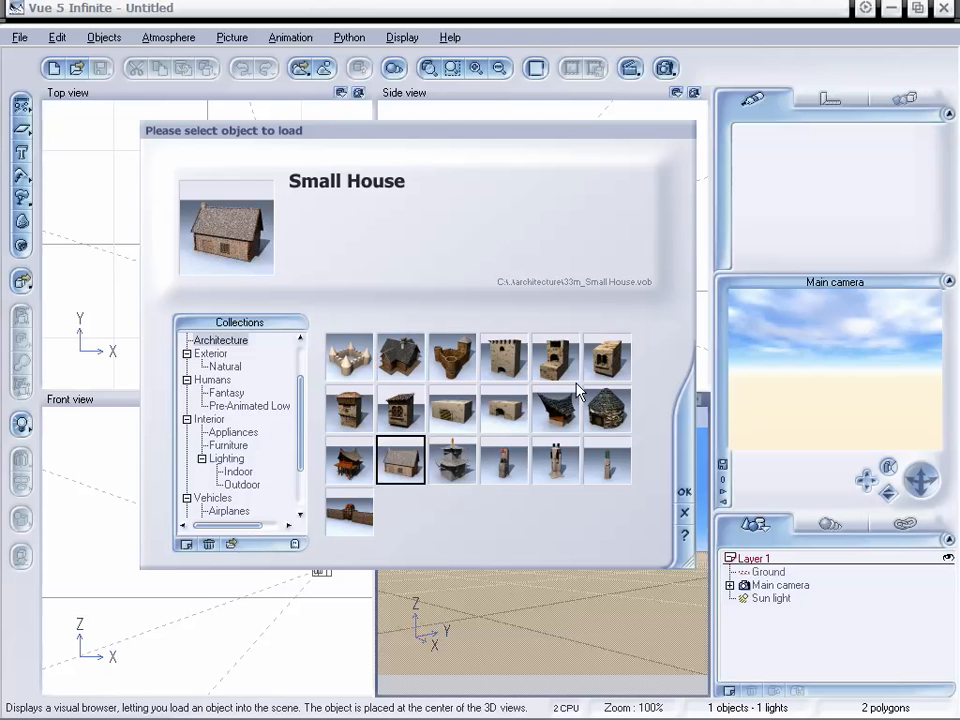
pyautogui.click(421, 358)
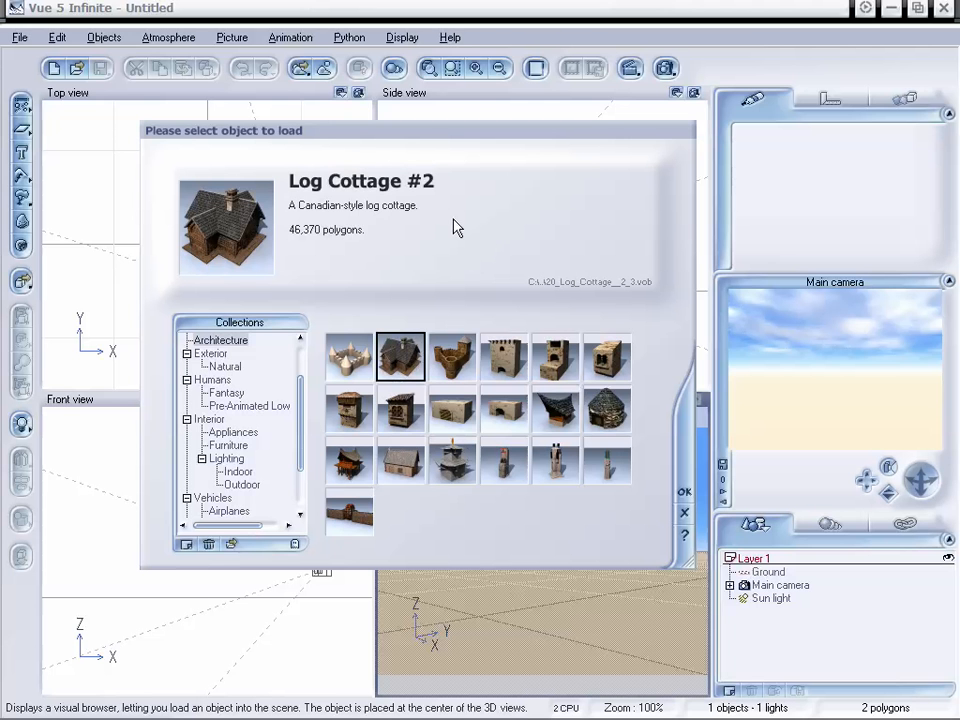
pyautogui.moveTo(436, 143); pyautogui.dragTo(441, 135)
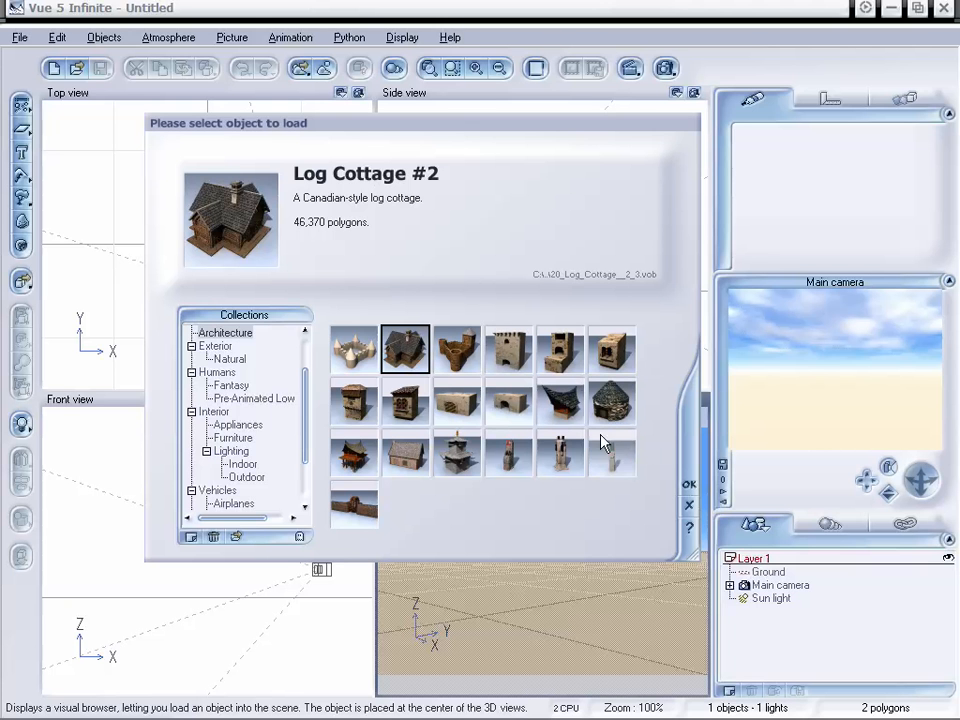
pyautogui.click(413, 454)
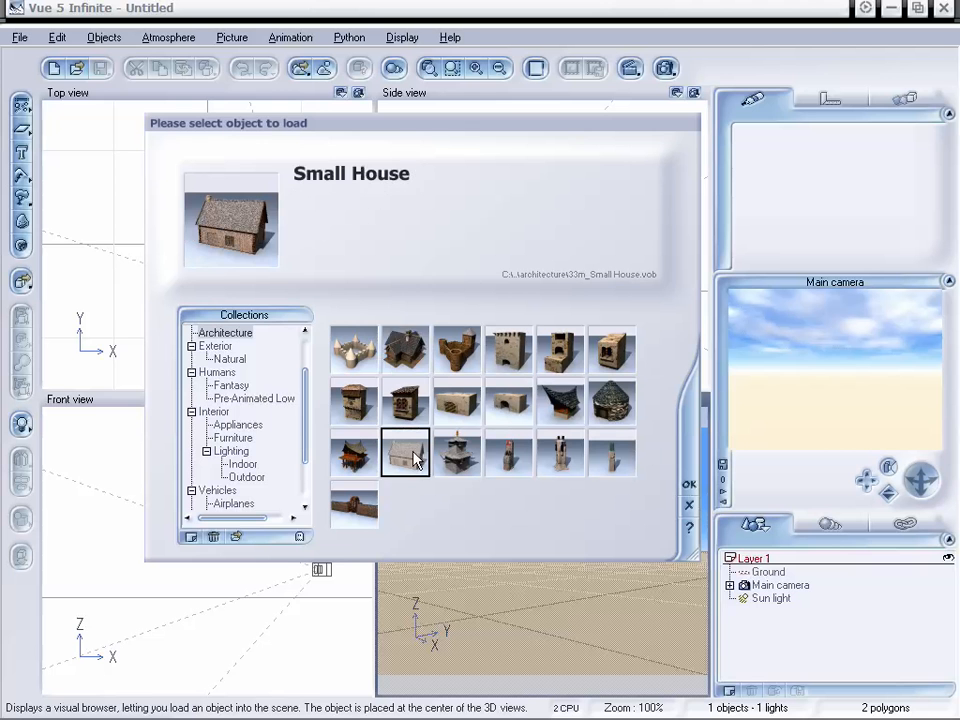
pyautogui.click(418, 355)
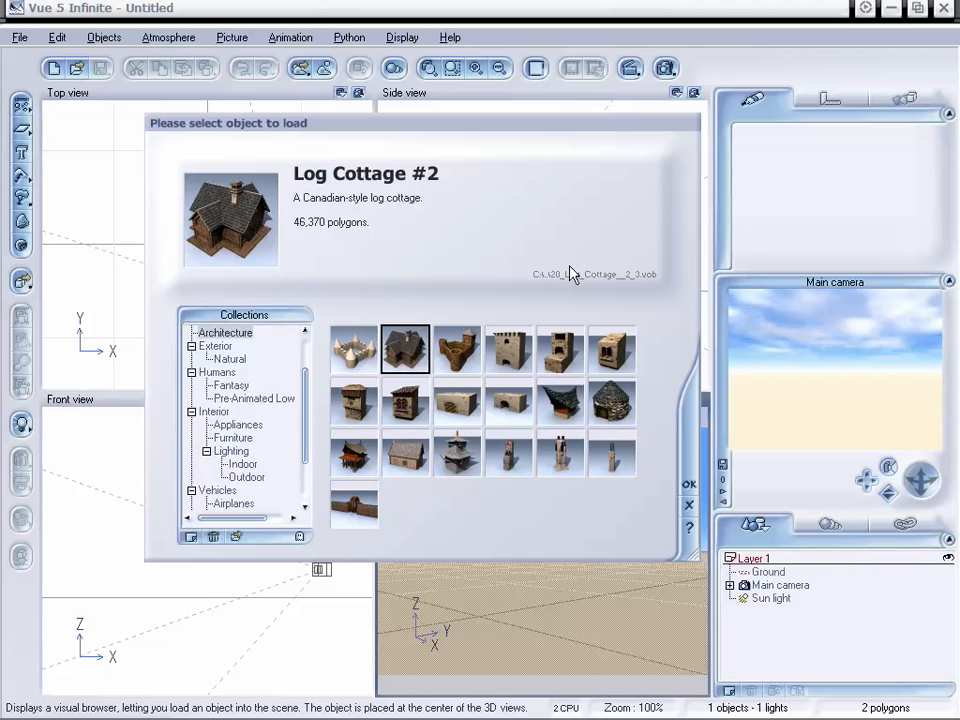
pyautogui.click(689, 485)
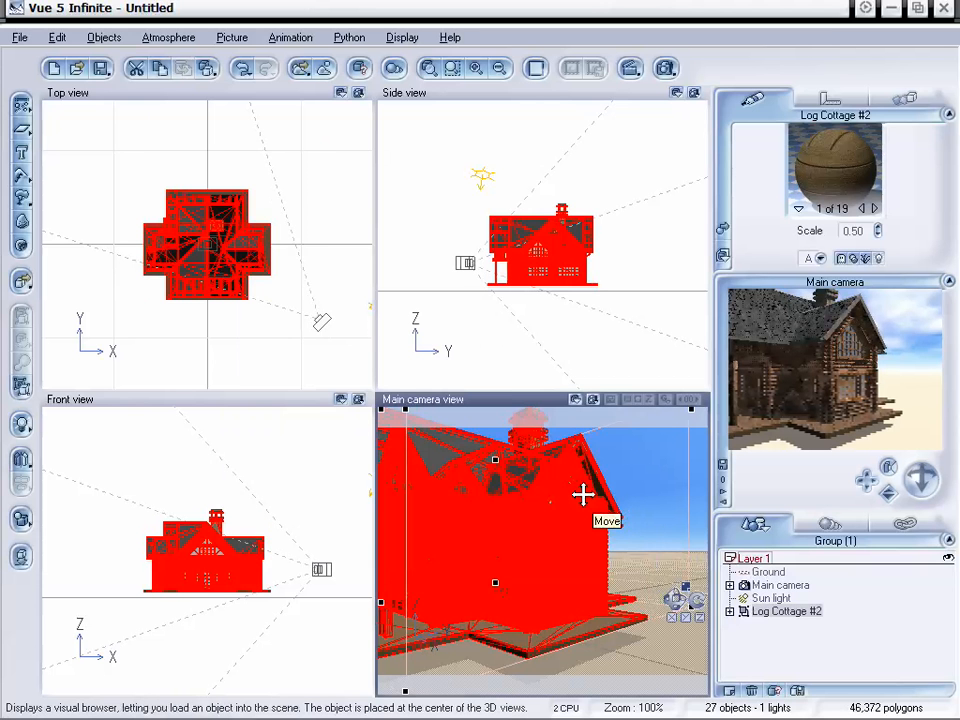
pyautogui.click(19, 557)
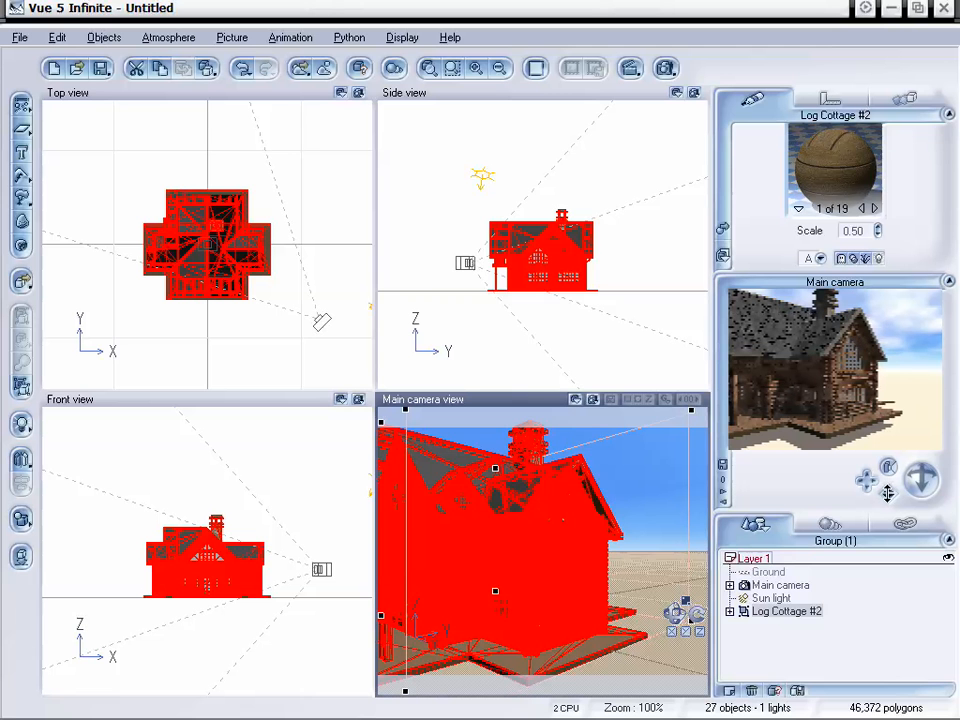
# - Pull the main camera back and raise it in the enlarged camera view so it looks down on the whole cottage
pyautogui.moveTo(888, 489); pyautogui.dragTo(888, 494)
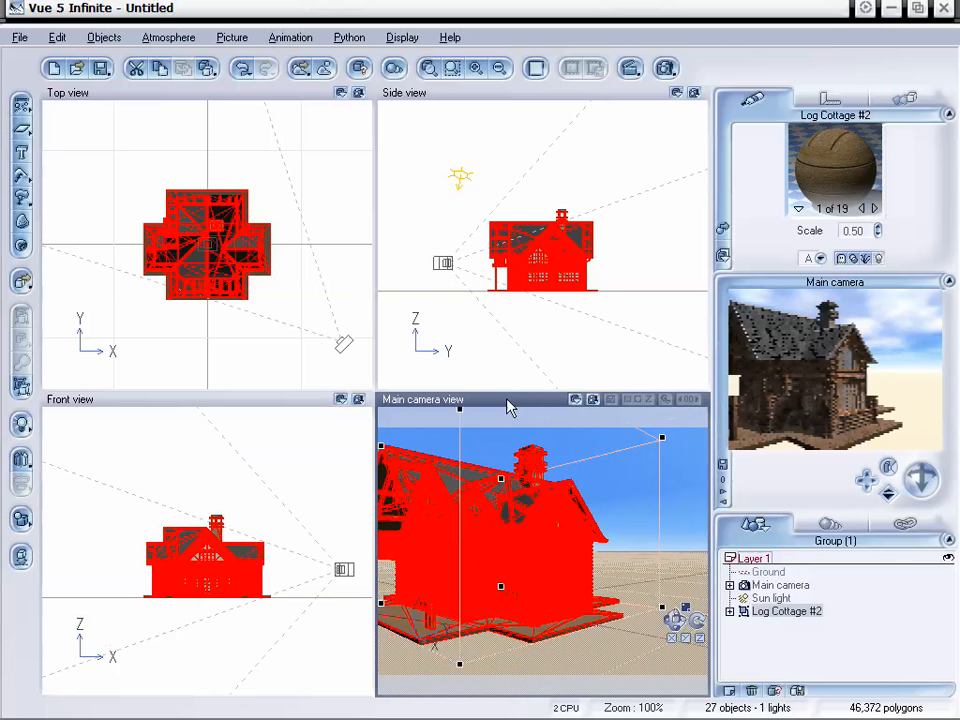
pyautogui.doubleClick(507, 405)
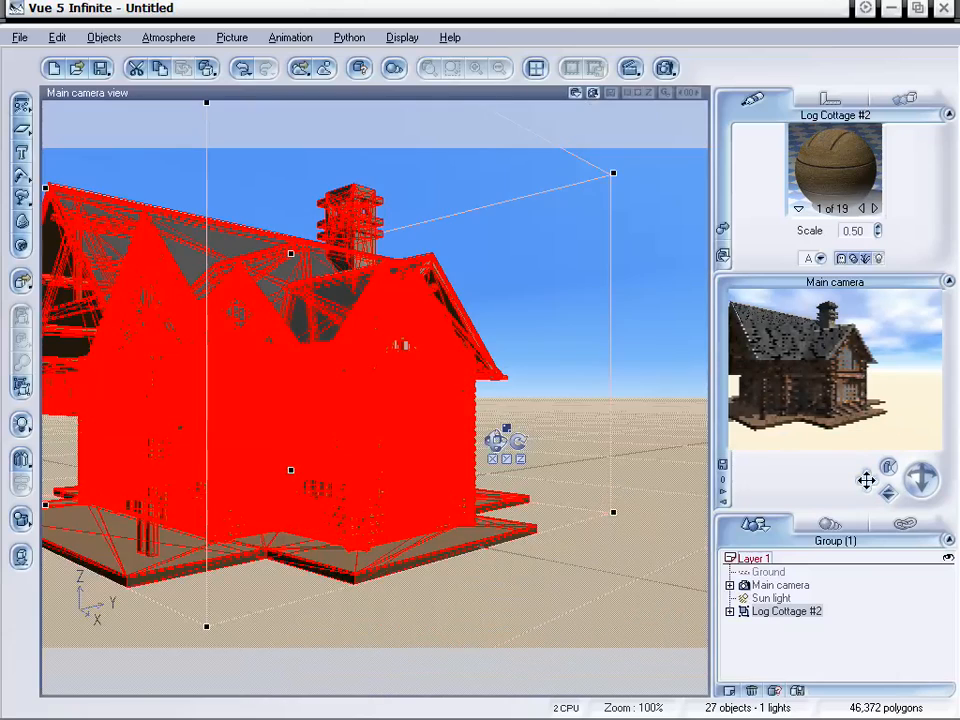
pyautogui.moveTo(866, 480); pyautogui.dragTo(862, 476)
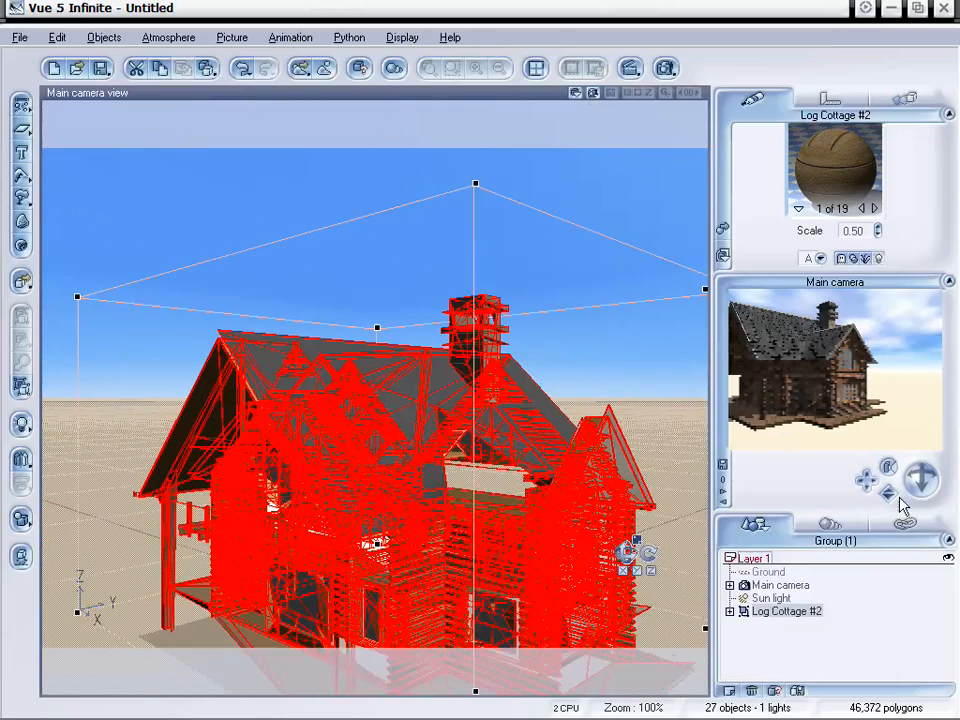
pyautogui.moveTo(922, 479); pyautogui.dragTo(914, 446)
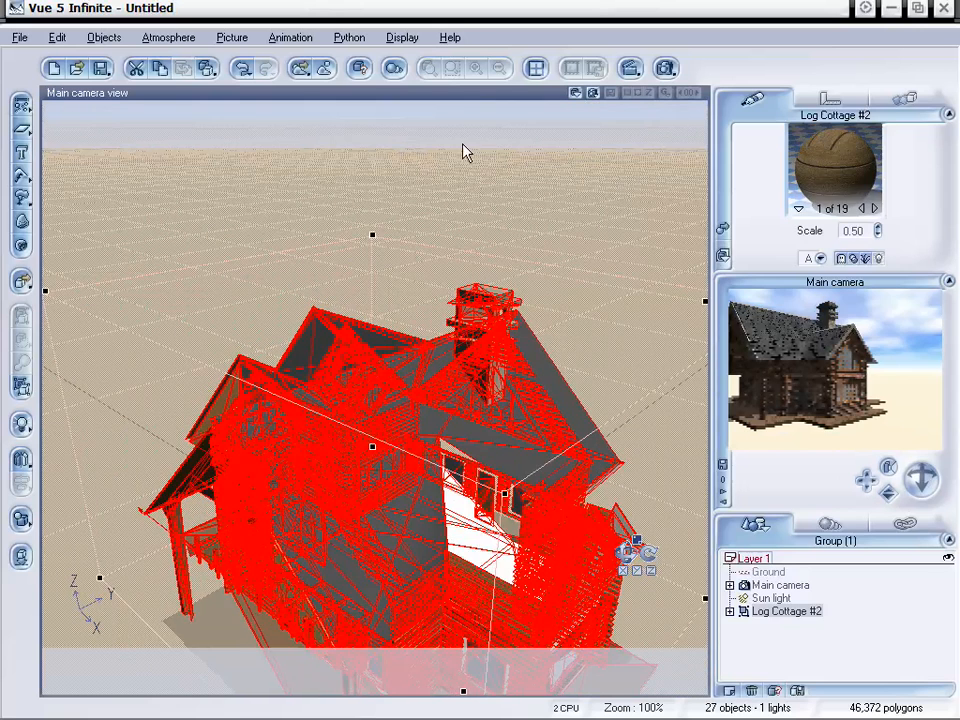
pyautogui.click(478, 141)
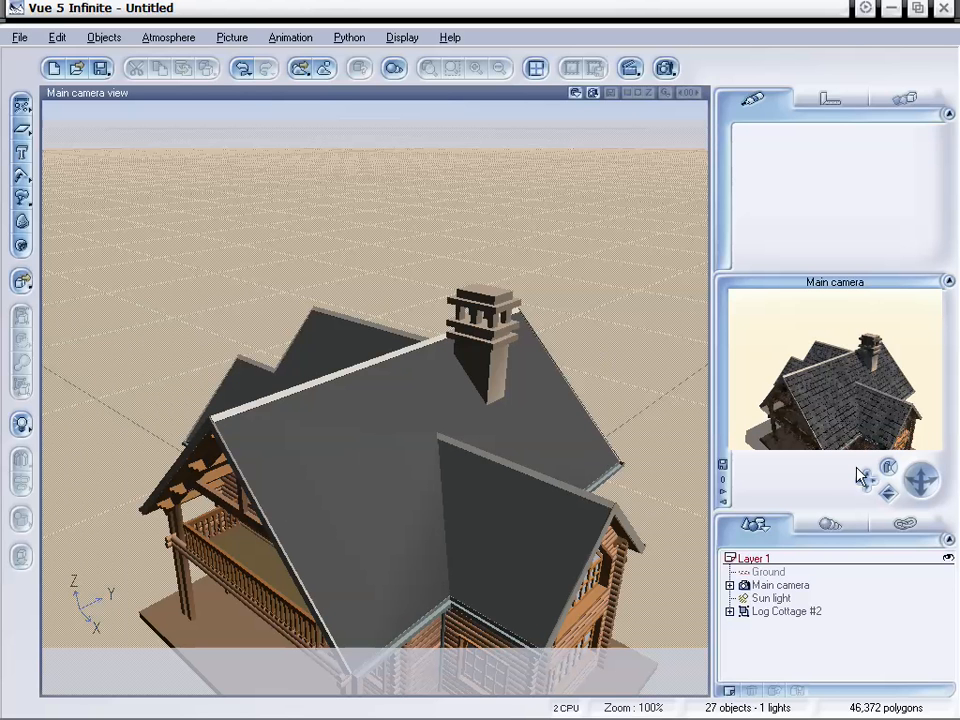
pyautogui.moveTo(866, 478); pyautogui.dragTo(866, 512)
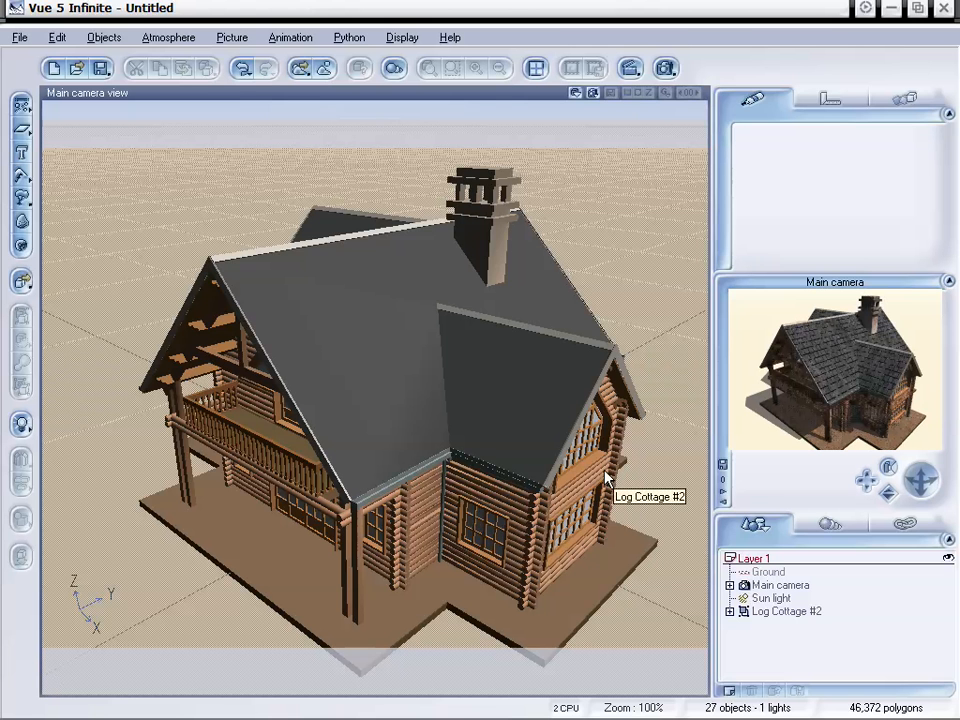
pyautogui.moveTo(867, 480); pyautogui.dragTo(869, 505)
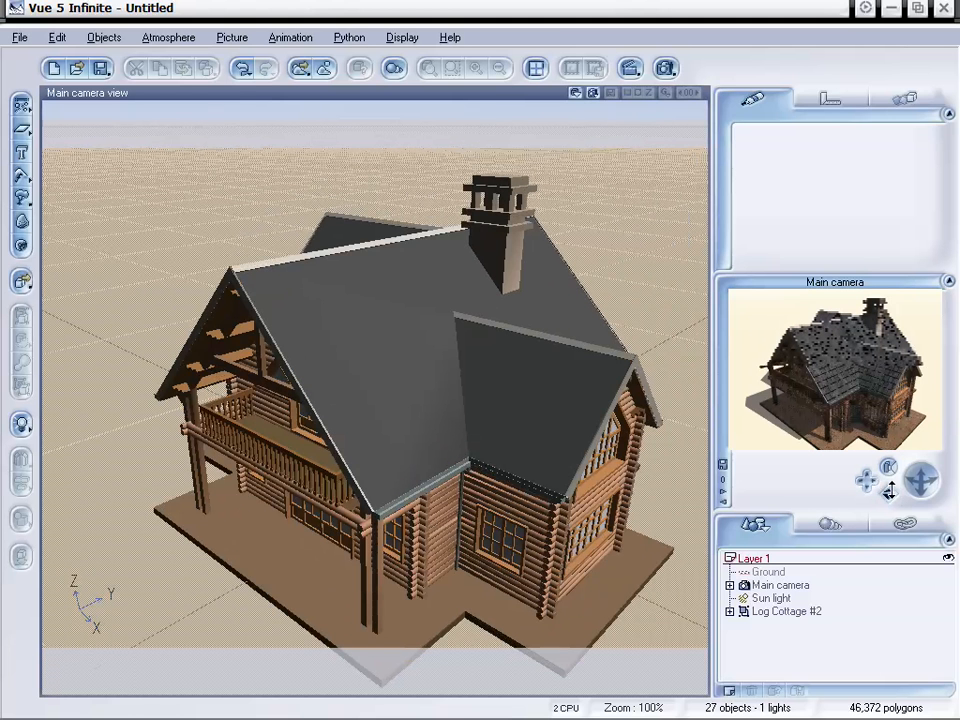
pyautogui.doubleClick(463, 92)
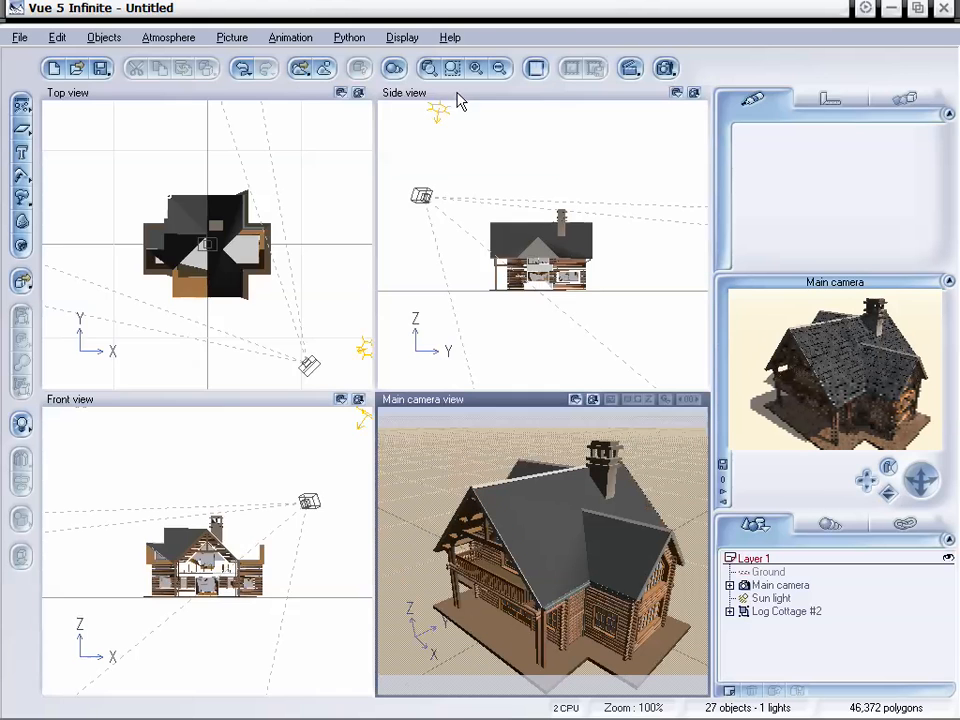
# - Reframe the main camera around the cottage's roof and front corner and refresh the camera preview
pyautogui.rightClick(823, 455)
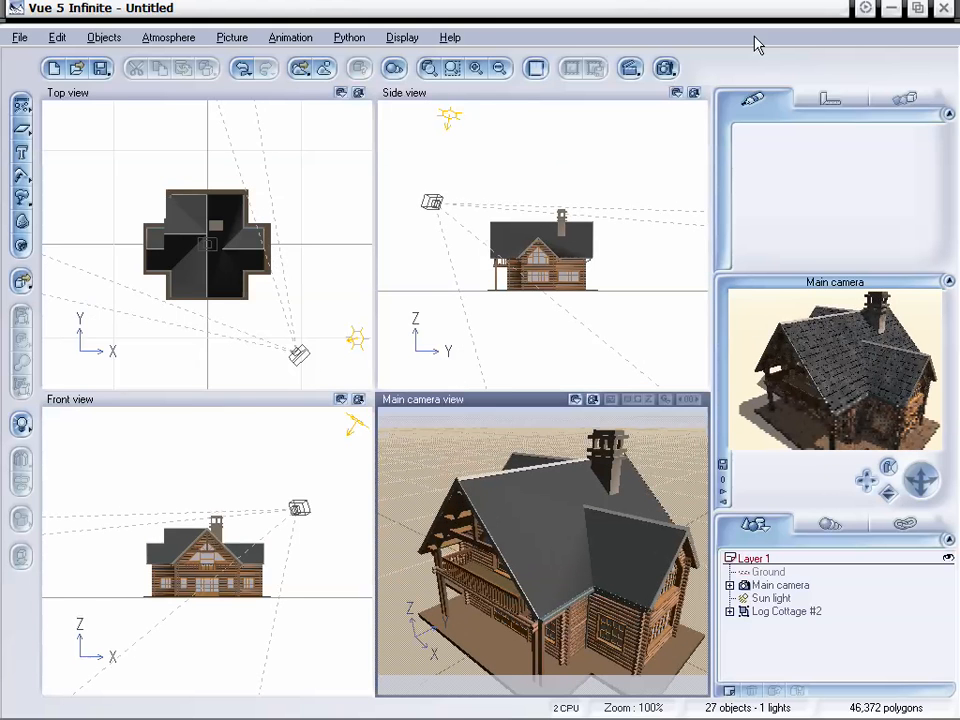
pyautogui.rightClick(771, 411)
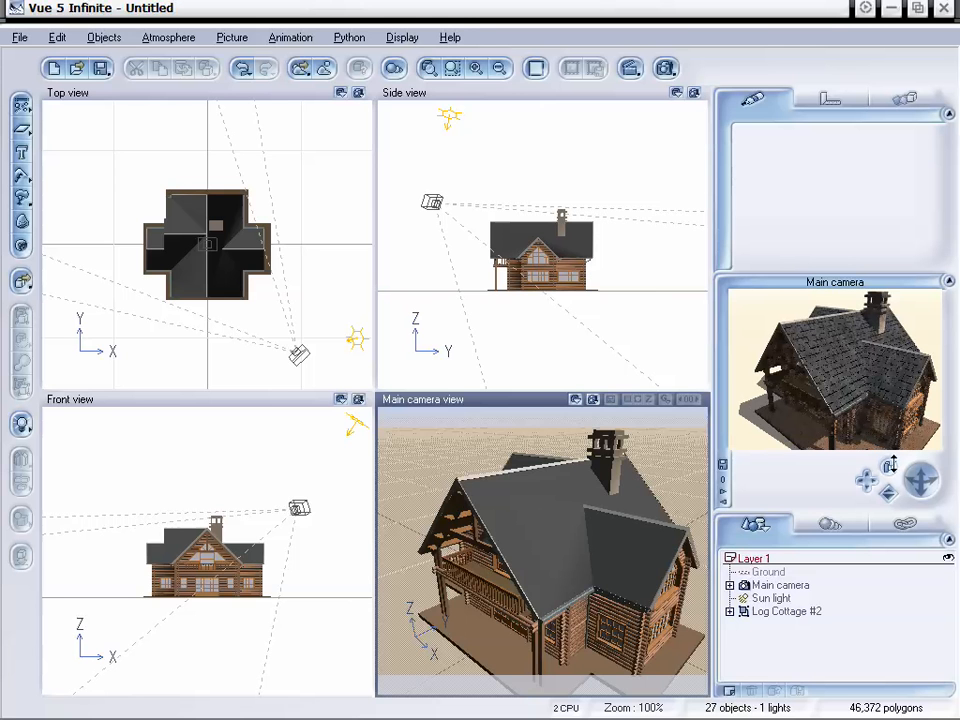
pyautogui.moveTo(921, 482); pyautogui.dragTo(921, 462)
pyautogui.moveTo(866, 485); pyautogui.dragTo(826, 485)
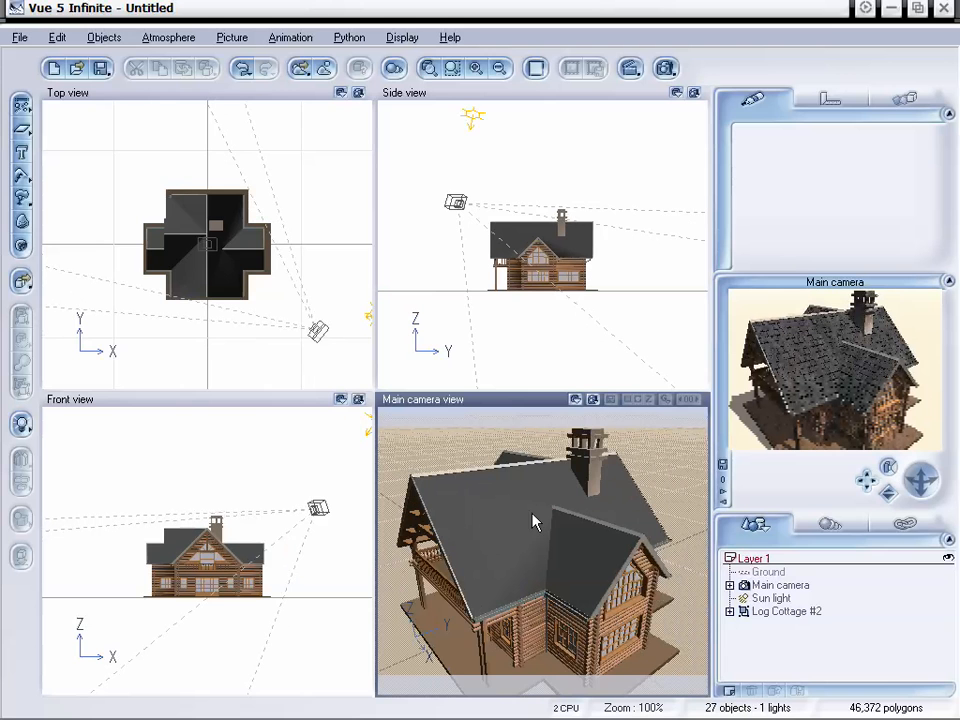
pyautogui.moveTo(866, 480); pyautogui.dragTo(889, 490)
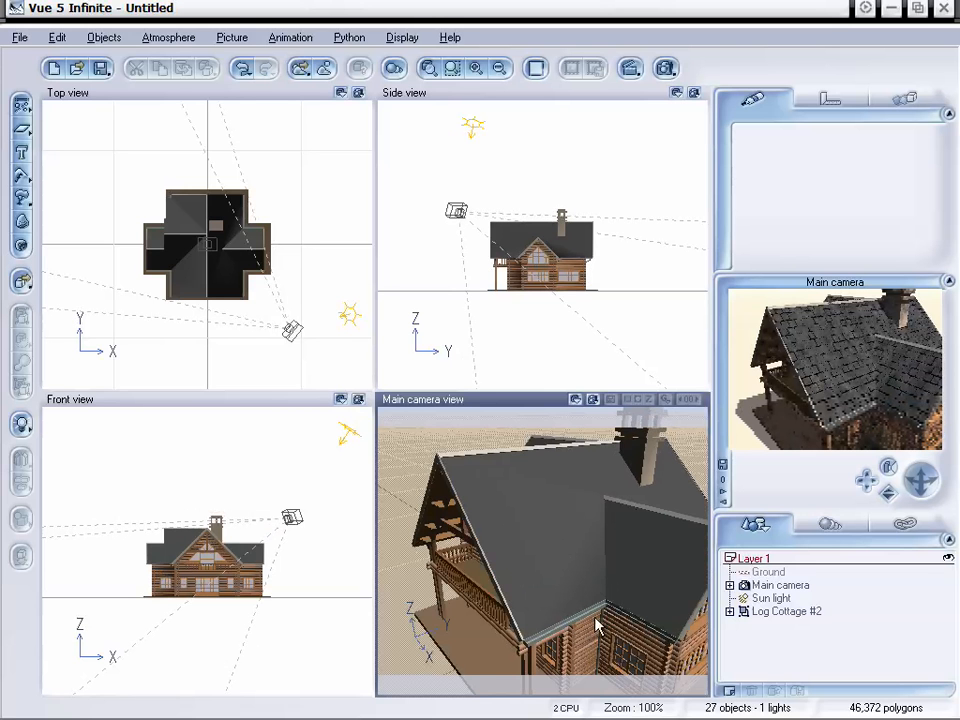
pyautogui.moveTo(867, 481); pyautogui.dragTo(888, 510)
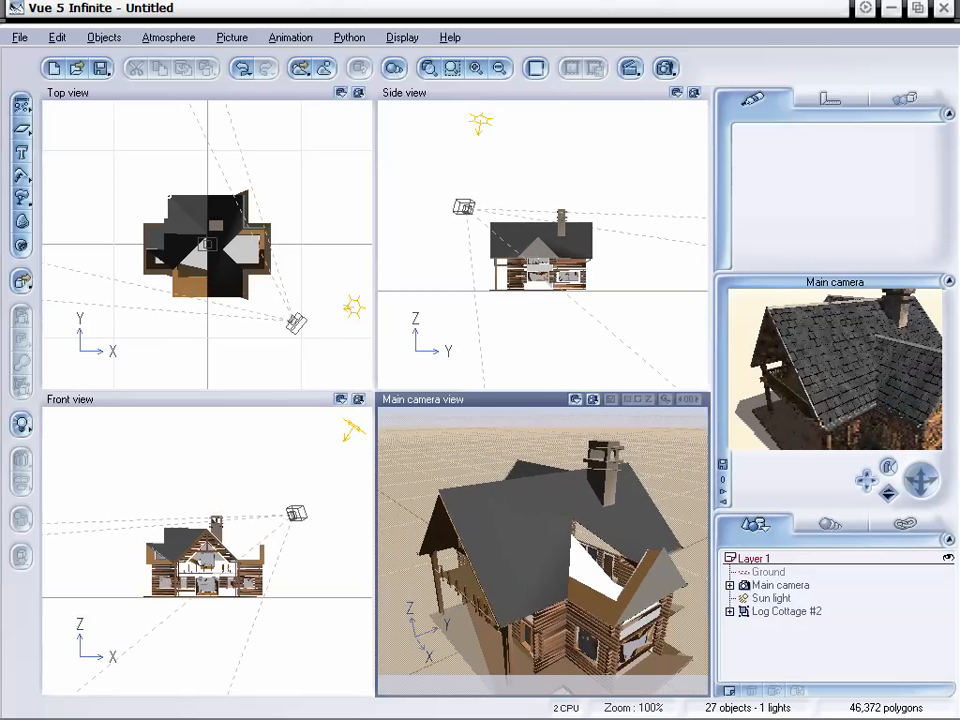
pyautogui.rightClick(804, 421)
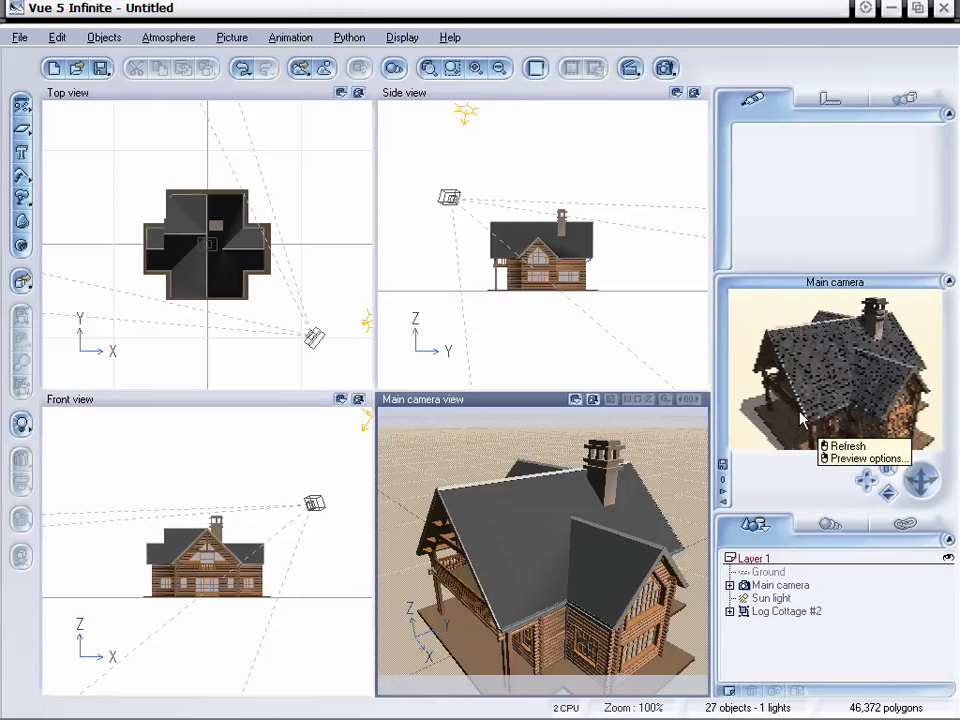
pyautogui.click(845, 446)
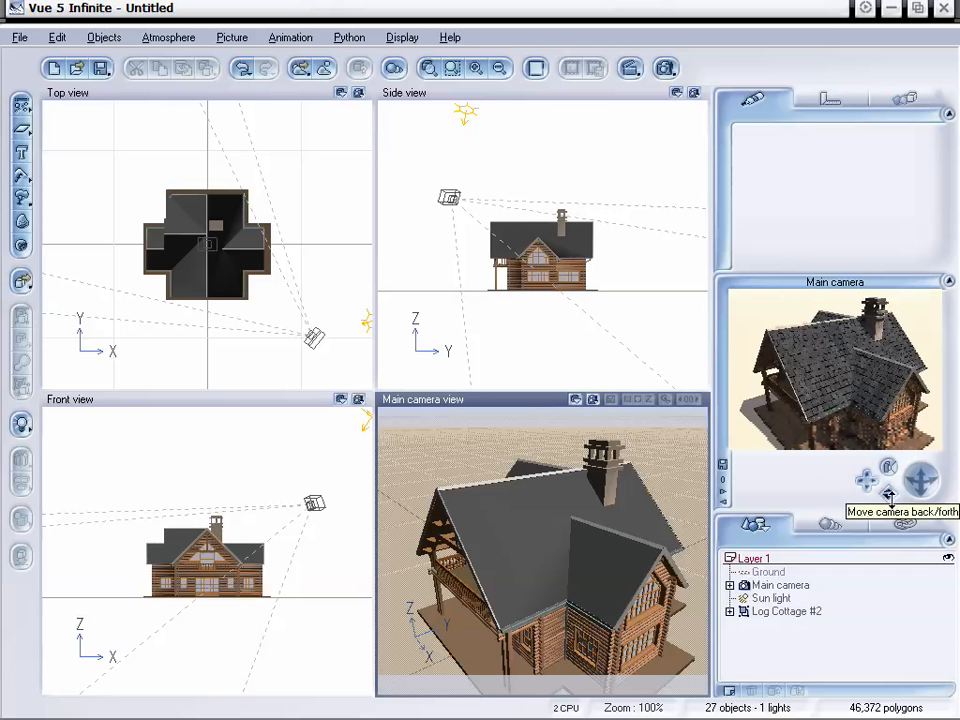
# - Move the main camera closer to the cottage and adjust its angle so the roof and chimney fill the frame
pyautogui.moveTo(888, 493); pyautogui.dragTo(887, 486)
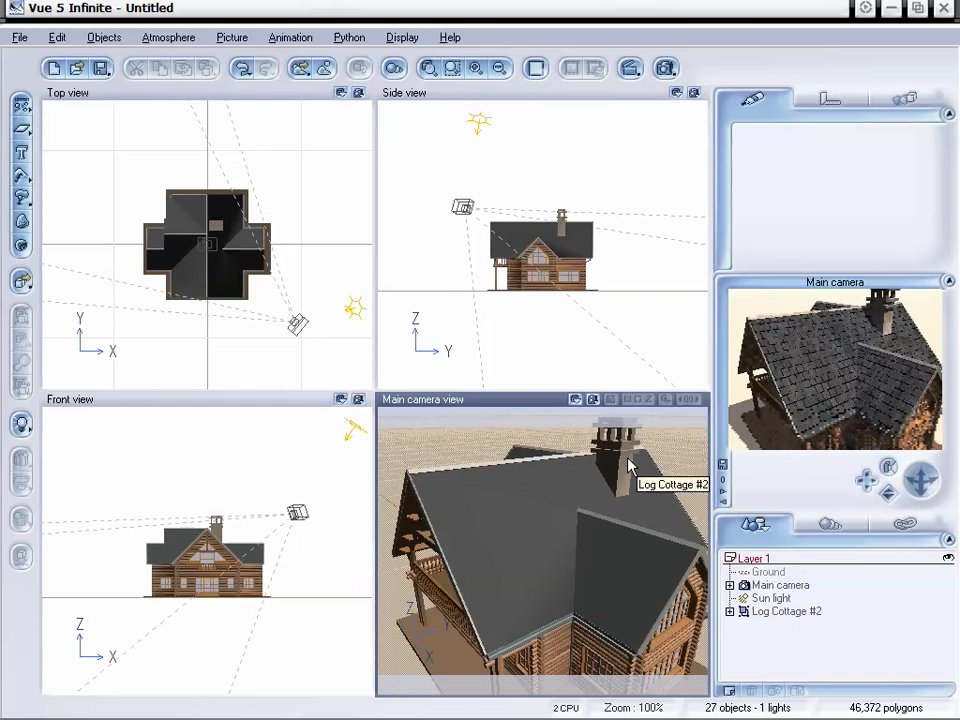
pyautogui.moveTo(921, 481); pyautogui.dragTo(911, 471)
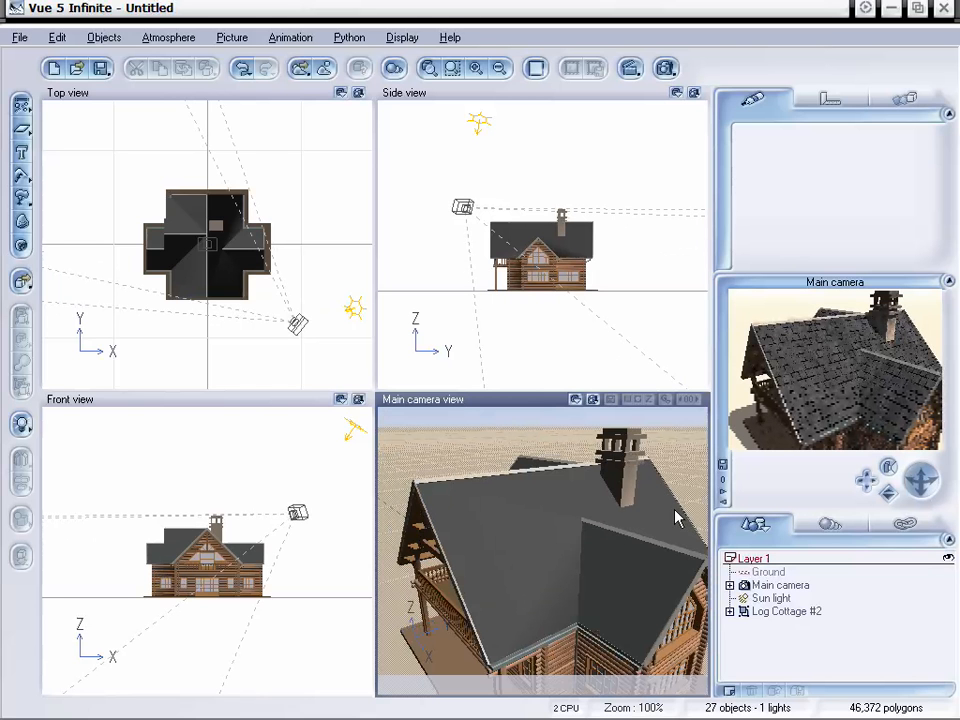
pyautogui.moveTo(865, 483); pyautogui.dragTo(865, 497)
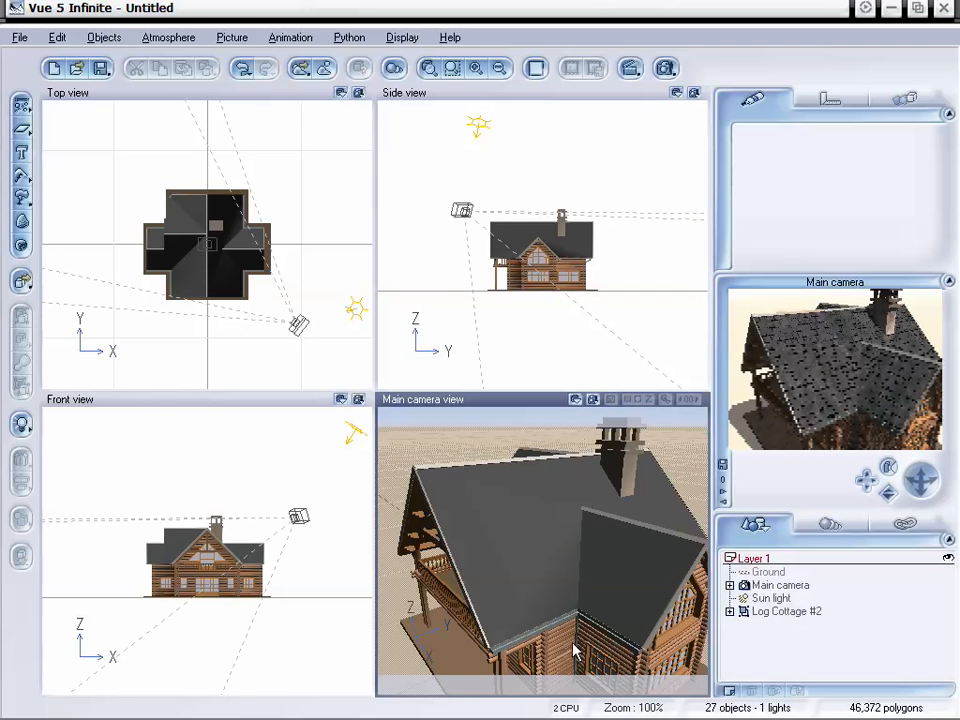
pyautogui.moveTo(868, 480)
pyautogui.mouseDown()
pyautogui.moveTo(863, 466)
pyautogui.moveTo(864, 478)
pyautogui.mouseUp()
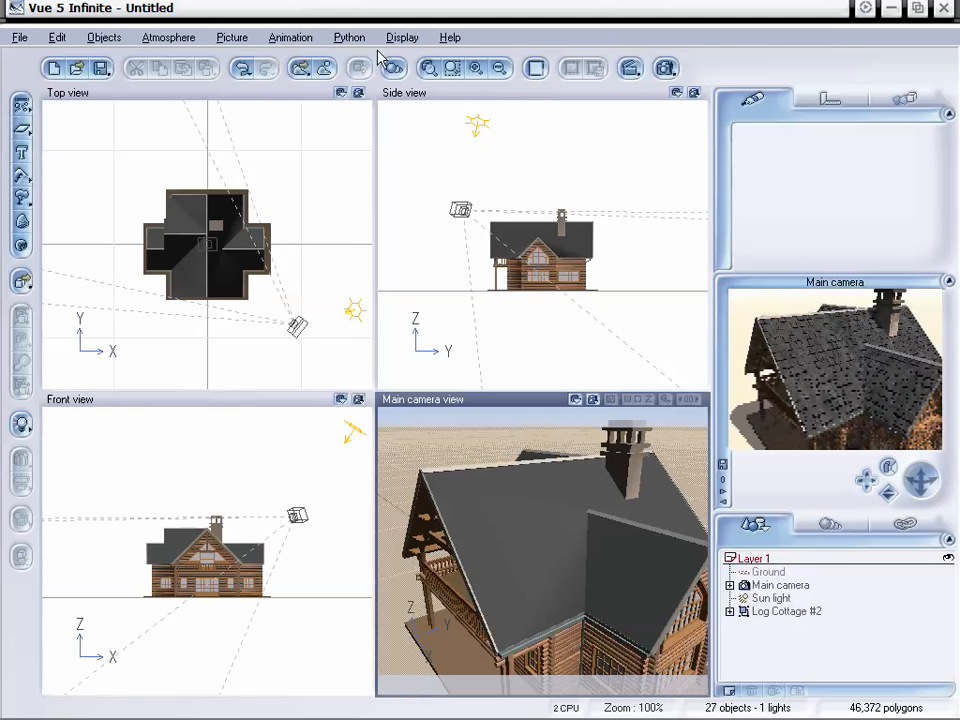
# - Add a cylinder primitive at the center of the scene
pyautogui.click(475, 69)
pyautogui.click(475, 69)
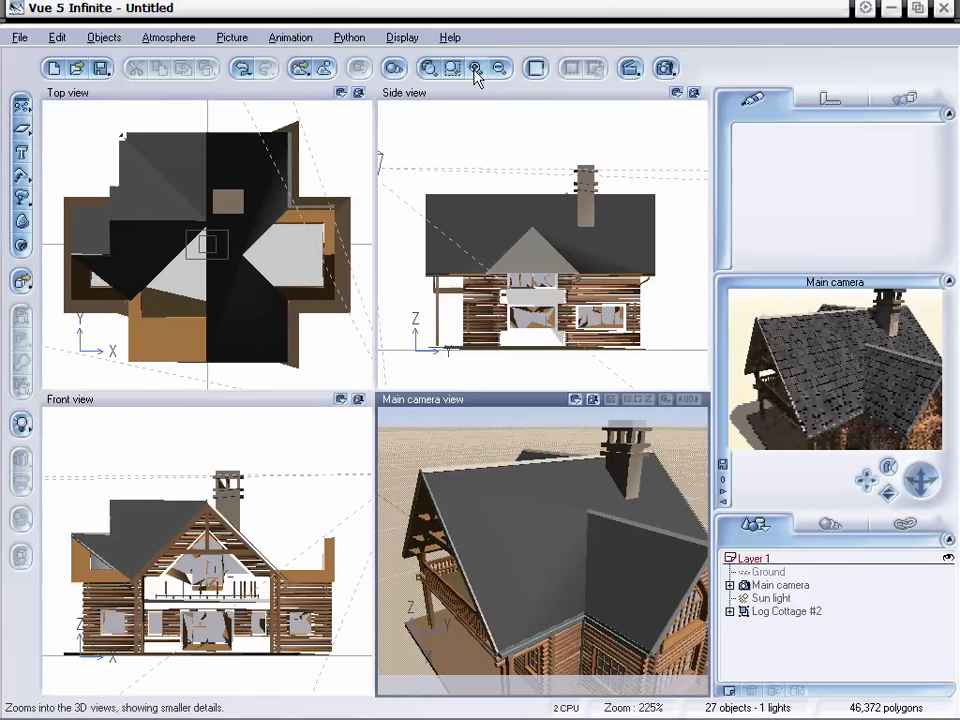
pyautogui.click(475, 69)
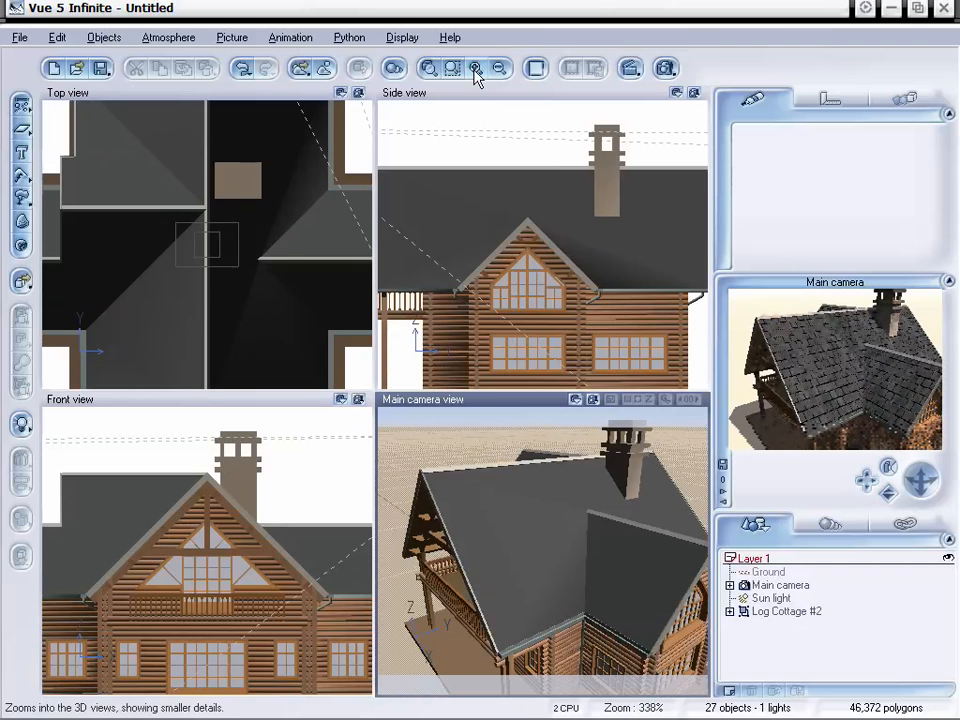
pyautogui.click(500, 69)
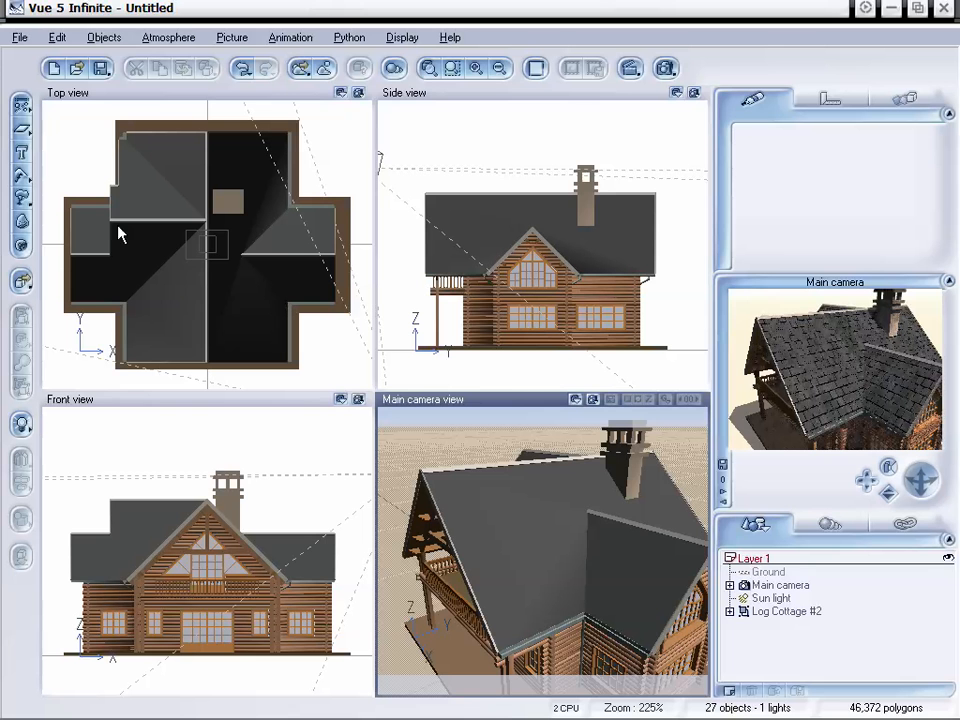
pyautogui.moveTo(25, 134); pyautogui.dragTo(60, 136)
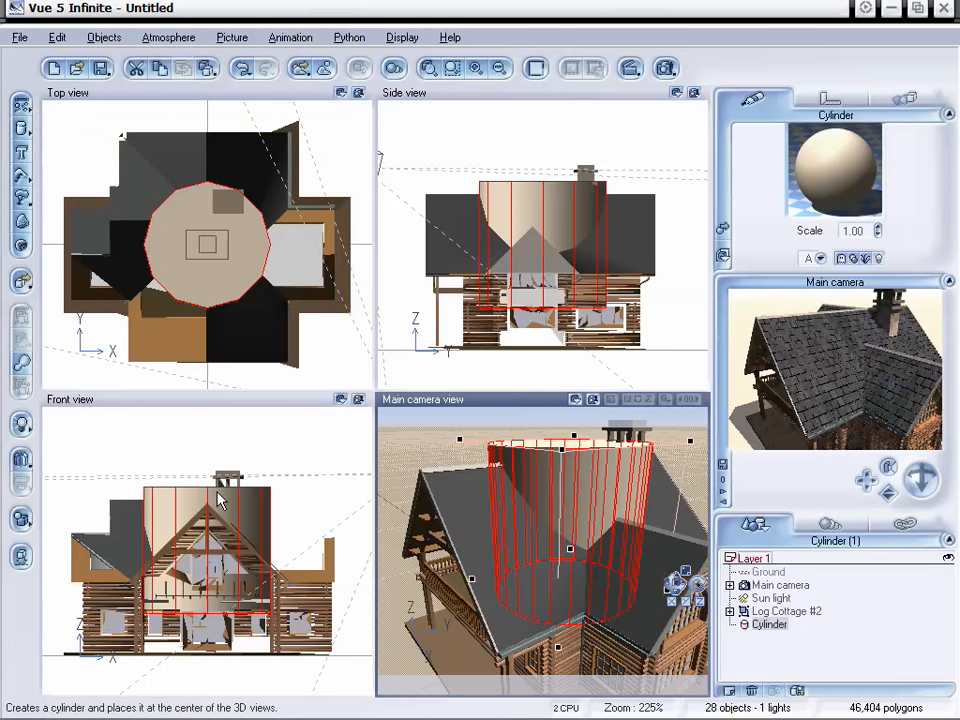
# - Shrink the cylinder, place it beside the chimney above the roof, and rotate it -90° in the side view to lie horizontally
pyautogui.moveTo(268, 538); pyautogui.dragTo(265, 480)
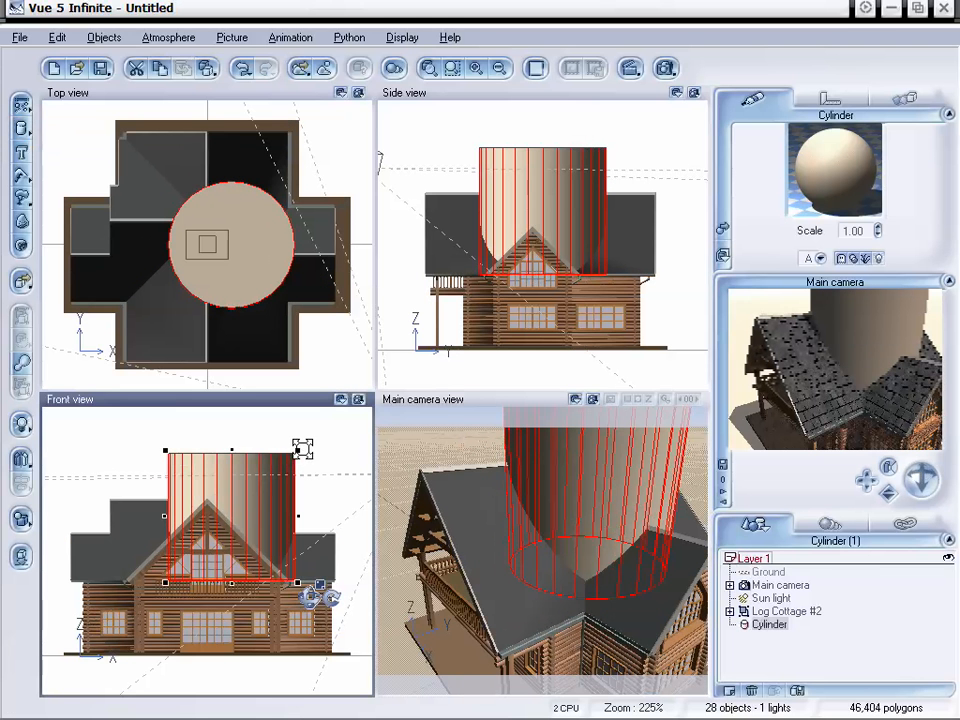
pyautogui.moveTo(298, 451); pyautogui.dragTo(266, 497)
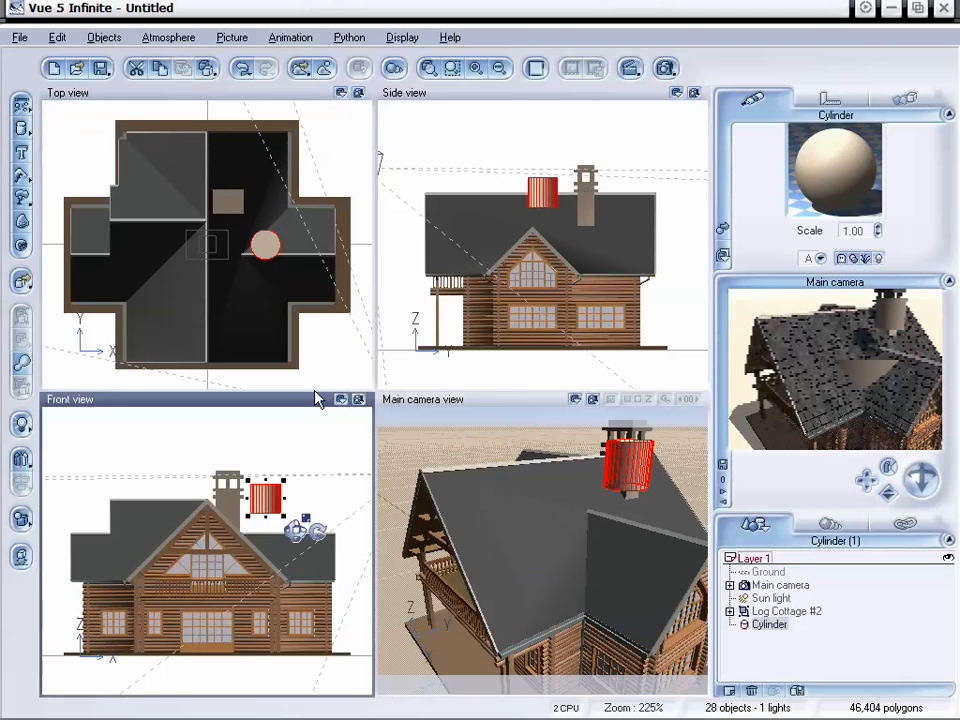
pyautogui.click(530, 198)
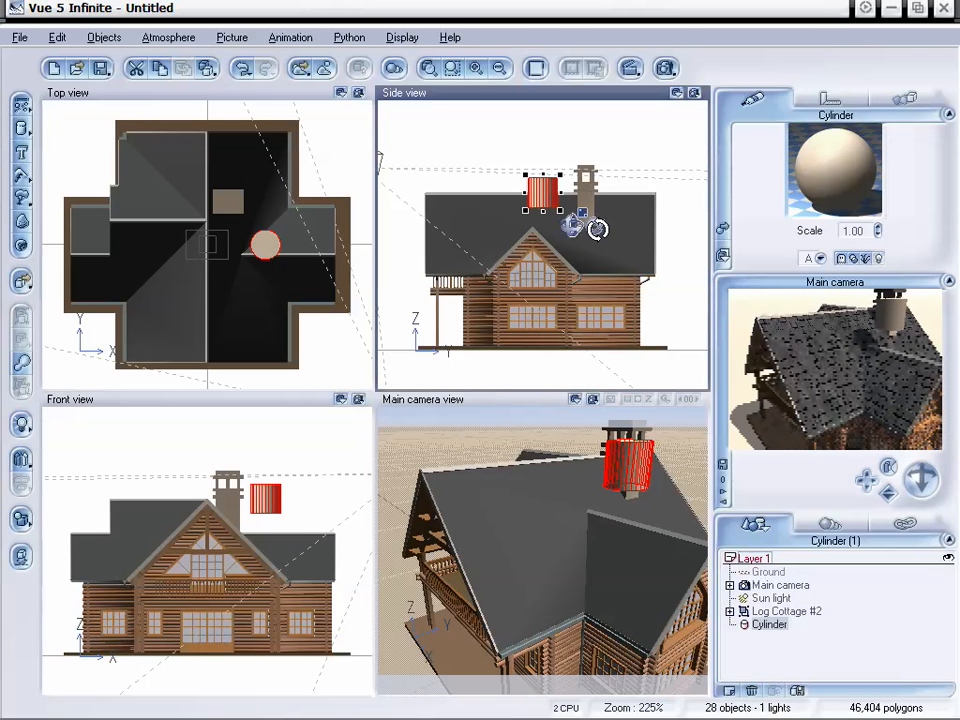
pyautogui.moveTo(597, 230); pyautogui.dragTo(511, 228)
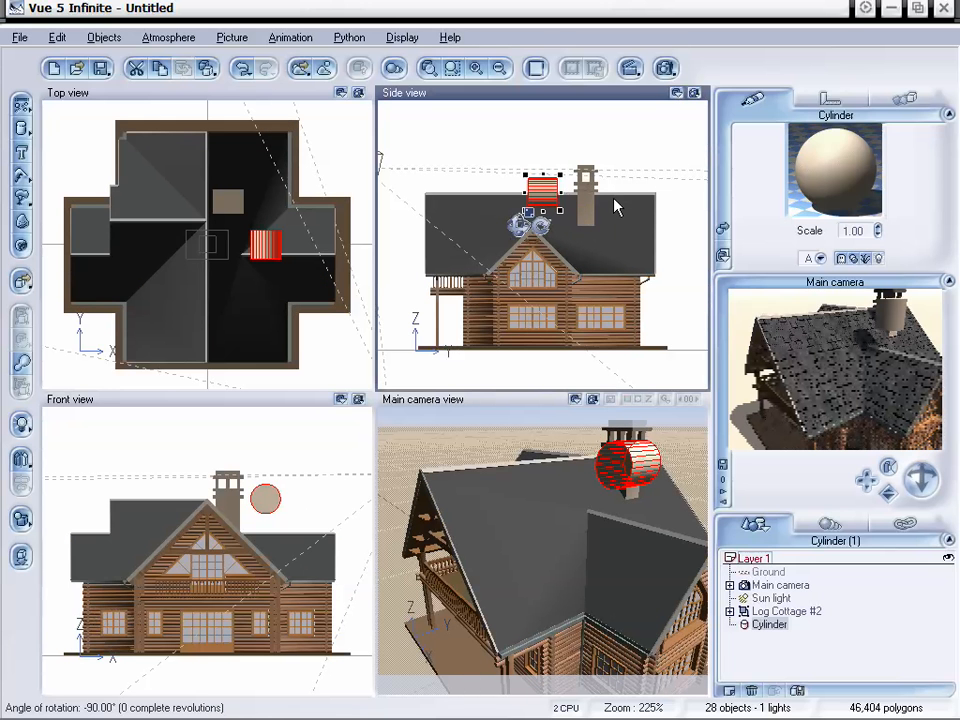
# - Flatten the cylinder vertically in the front view and stretch it in the top view to span the main roof's full length
pyautogui.click(266, 499)
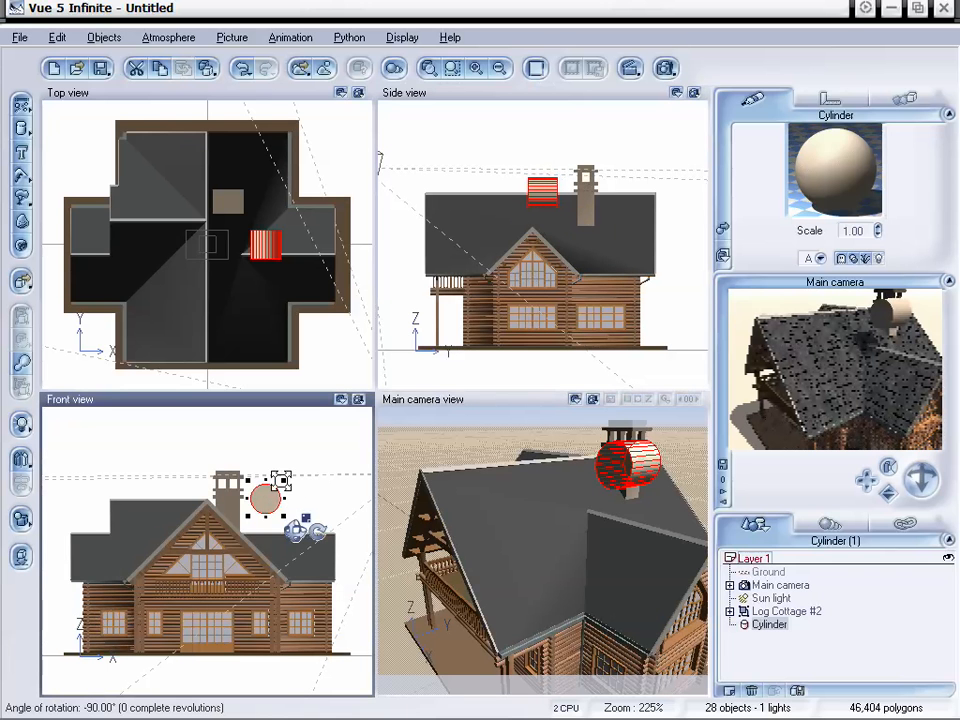
pyautogui.moveTo(284, 481); pyautogui.dragTo(266, 510)
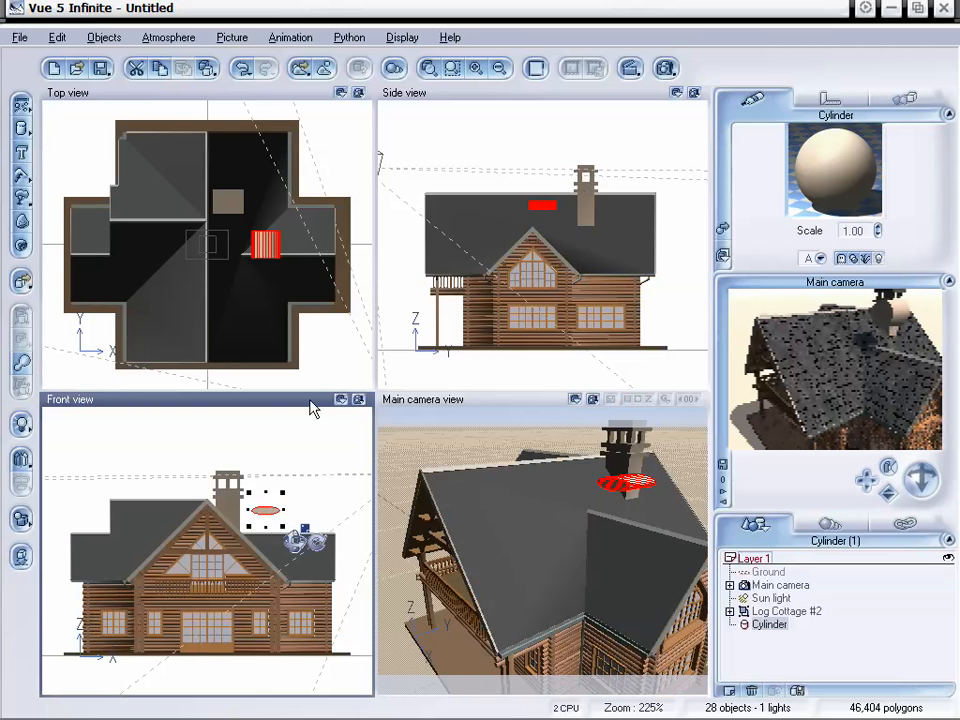
pyautogui.click(272, 245)
pyautogui.moveTo(264, 230); pyautogui.dragTo(265, 126)
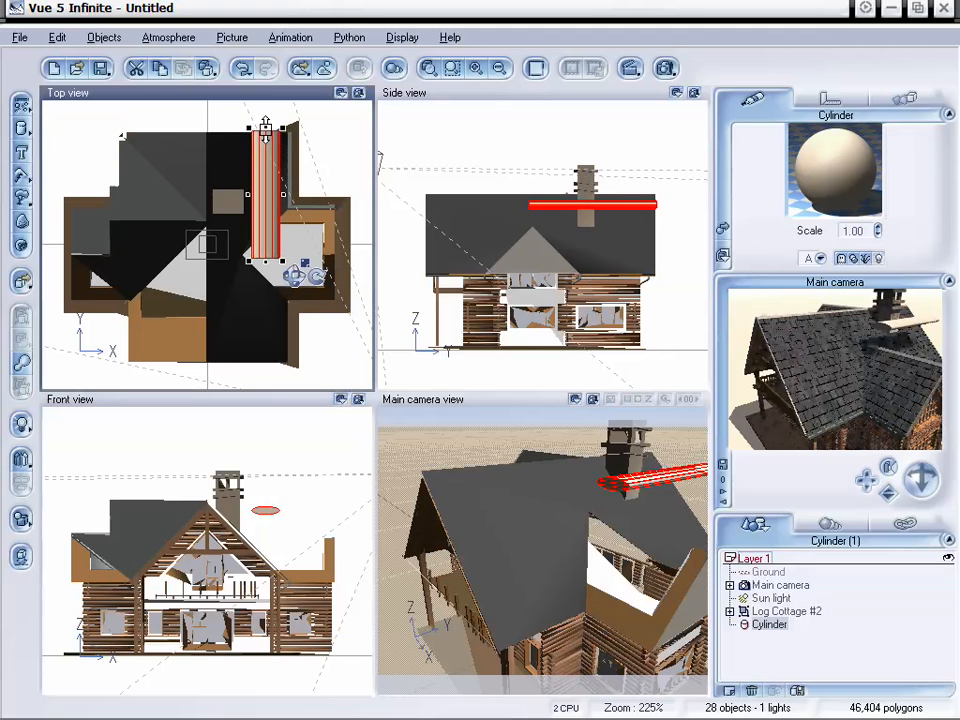
pyautogui.moveTo(267, 257); pyautogui.dragTo(265, 364)
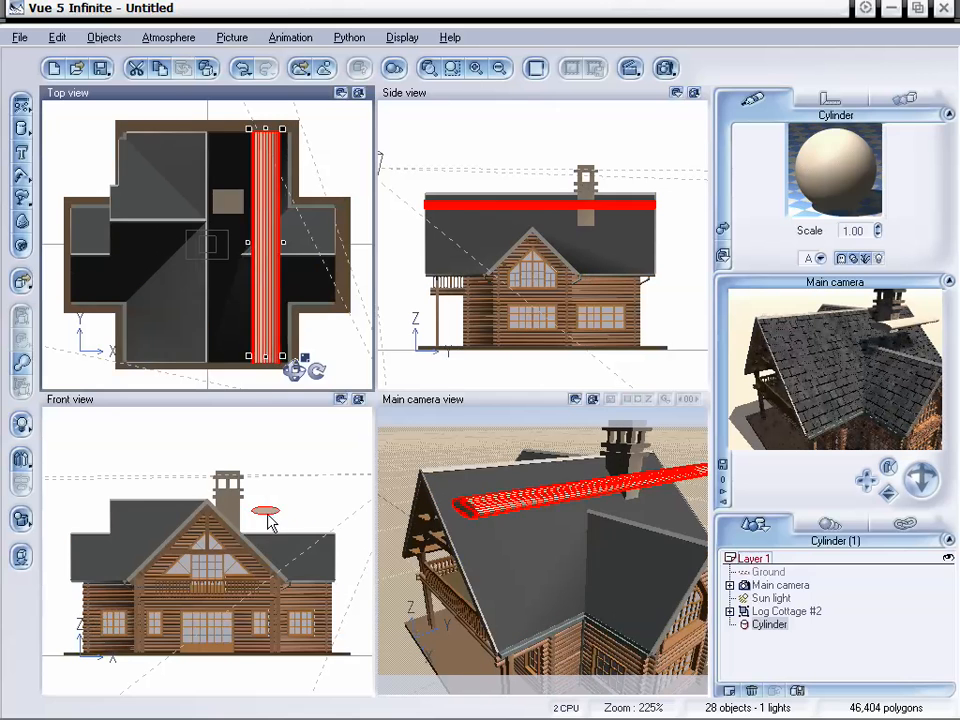
# - Move the flattened cylinder to the ridge, rotate it -44.20° in the front view, and seat it on the chimney-side slope
pyautogui.moveTo(272, 521); pyautogui.dragTo(217, 503)
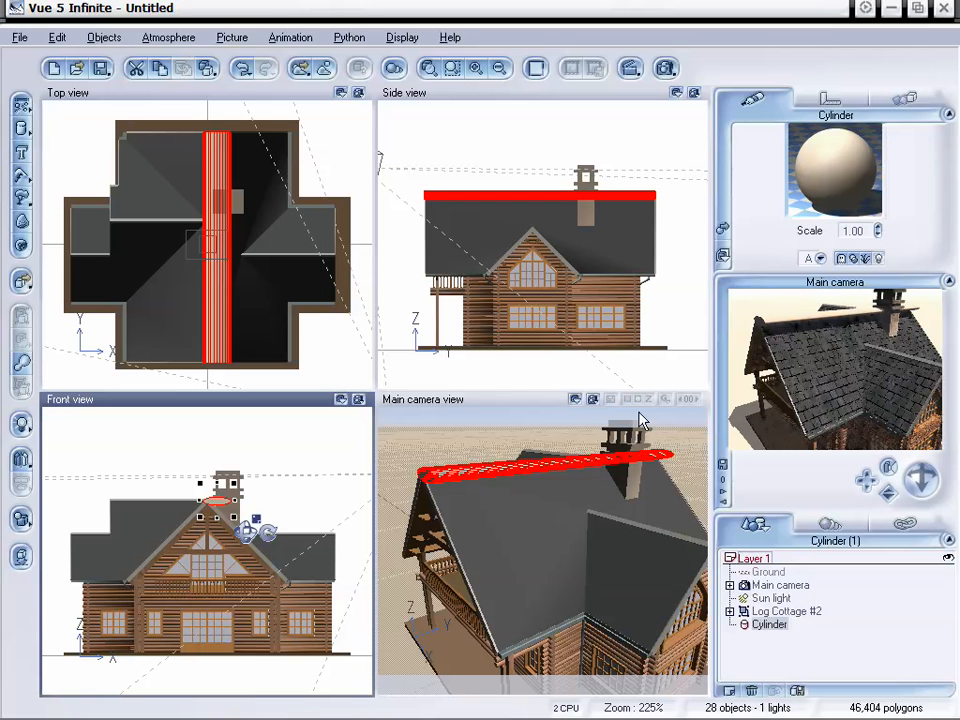
pyautogui.click(476, 69)
pyautogui.click(476, 69)
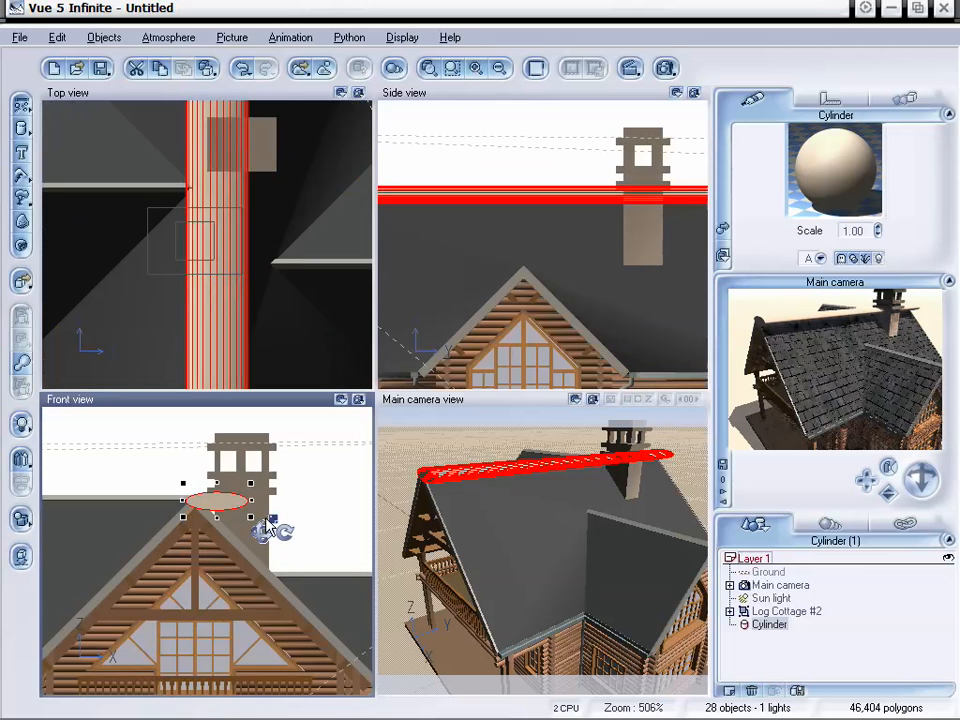
pyautogui.moveTo(287, 532); pyautogui.dragTo(252, 561)
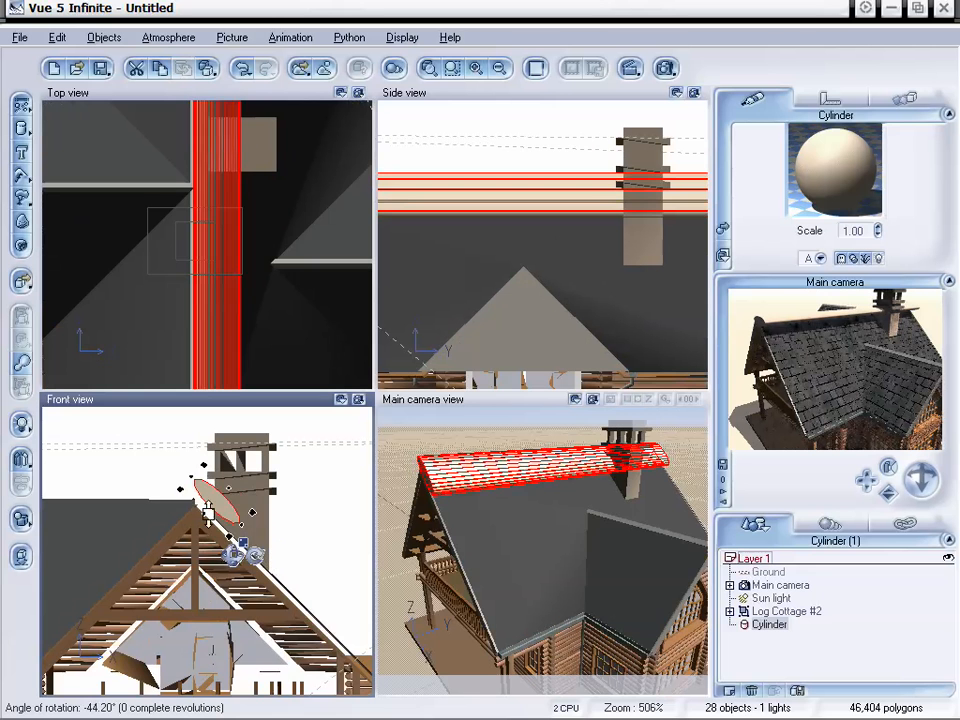
pyautogui.moveTo(218, 507); pyautogui.dragTo(233, 521)
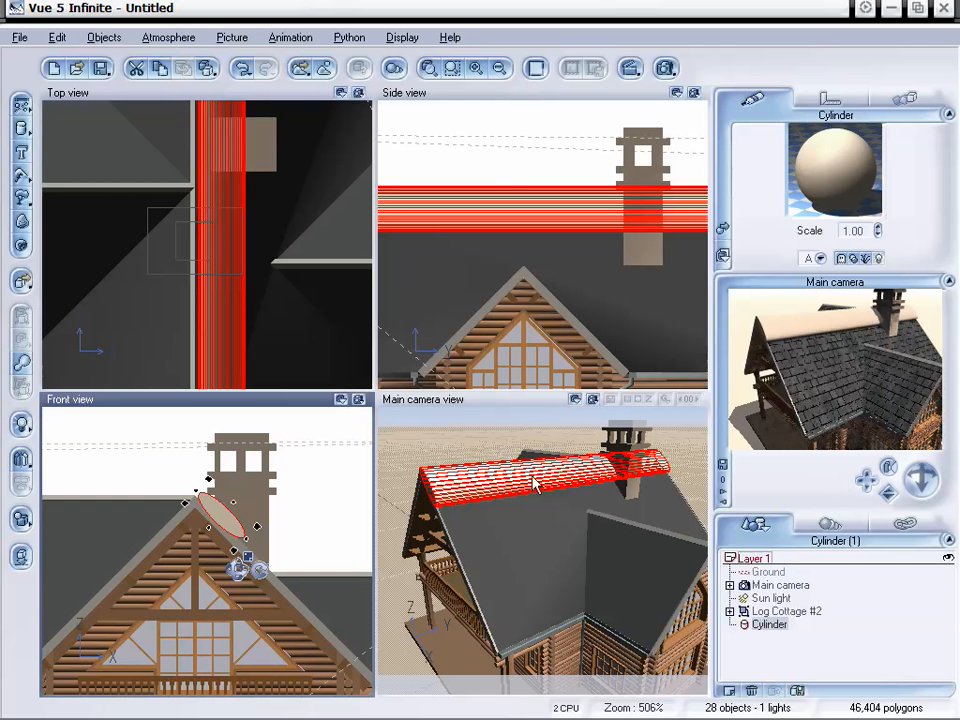
# - Add two copies of the flattened cylinder and lay them one below the other down the roof slope
pyautogui.moveTo(869, 481); pyautogui.dragTo(869, 488)
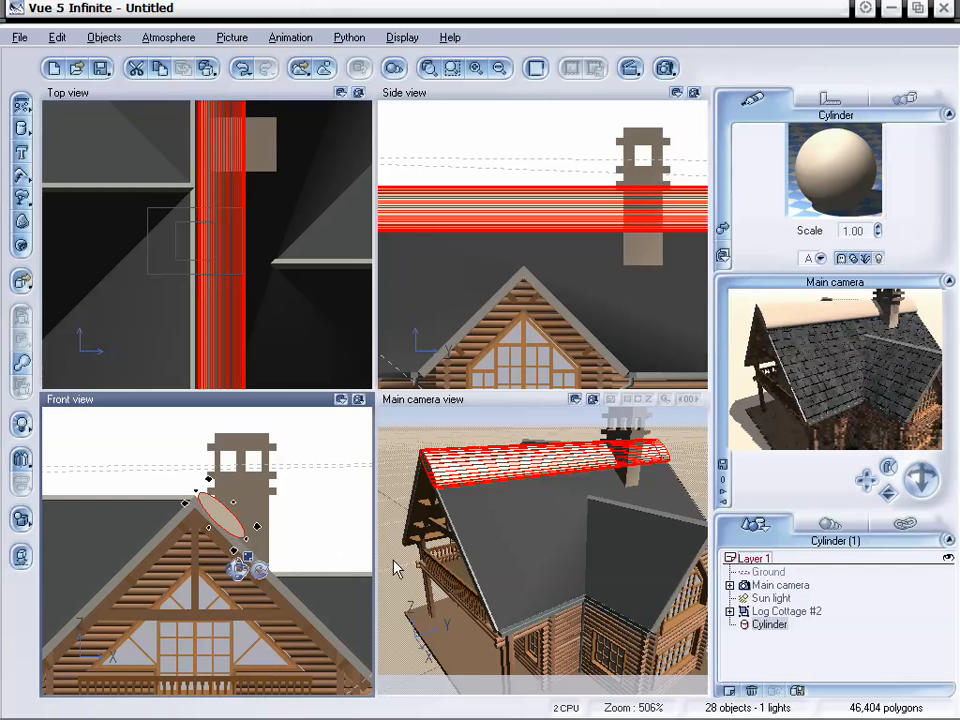
pyautogui.moveTo(866, 481); pyautogui.dragTo(872, 490)
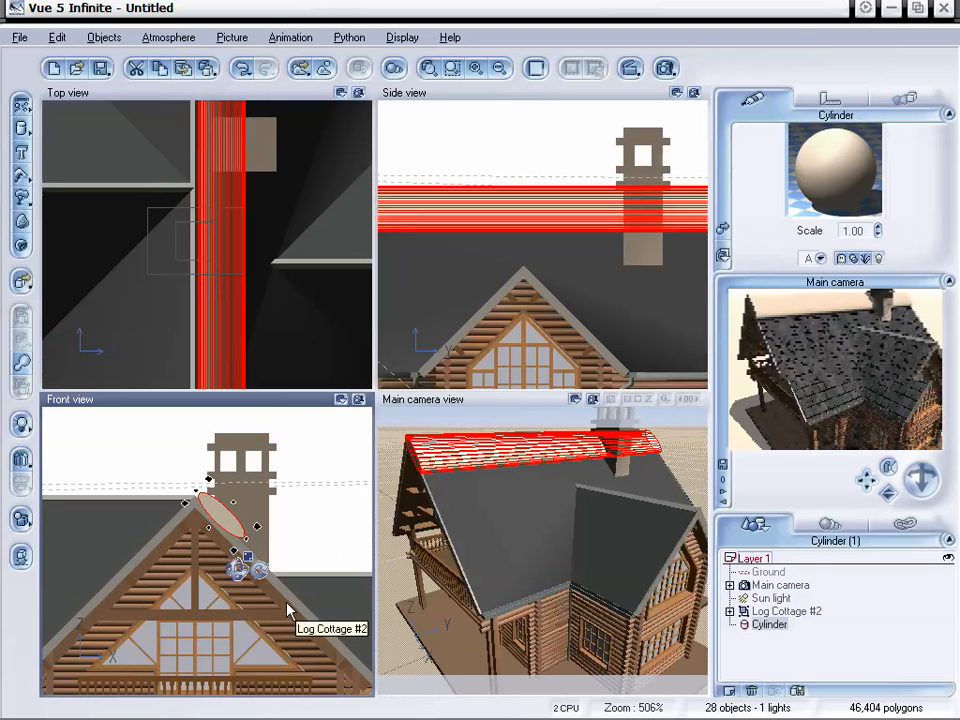
pyautogui.hotkey('ctrl', 'd')
pyautogui.moveTo(230, 521); pyautogui.dragTo(270, 566)
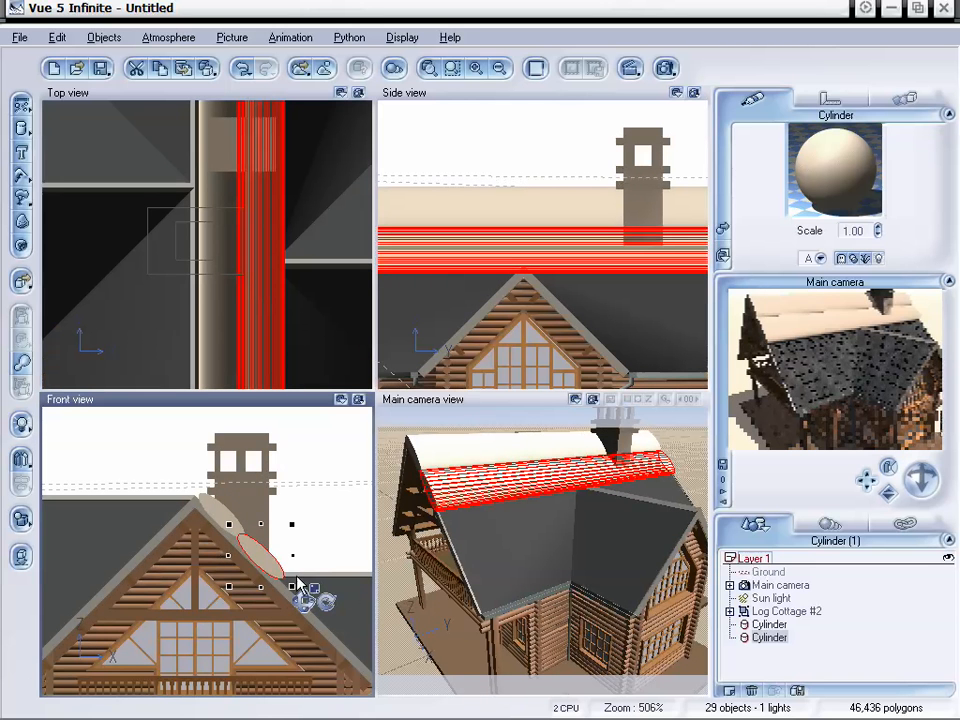
pyautogui.hotkey('ctrl', 'v')
pyautogui.moveTo(227, 521); pyautogui.dragTo(304, 604)
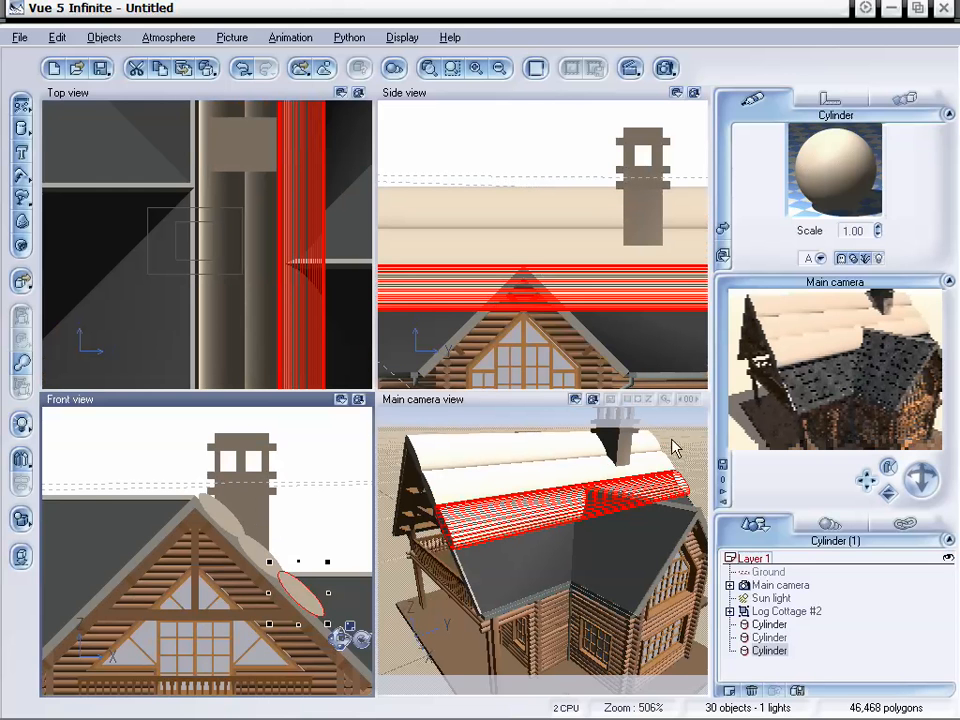
# - Shorten the third cylinder strip in the top view so it runs from the front roof edge to the side gable's ridge
pyautogui.click(501, 70)
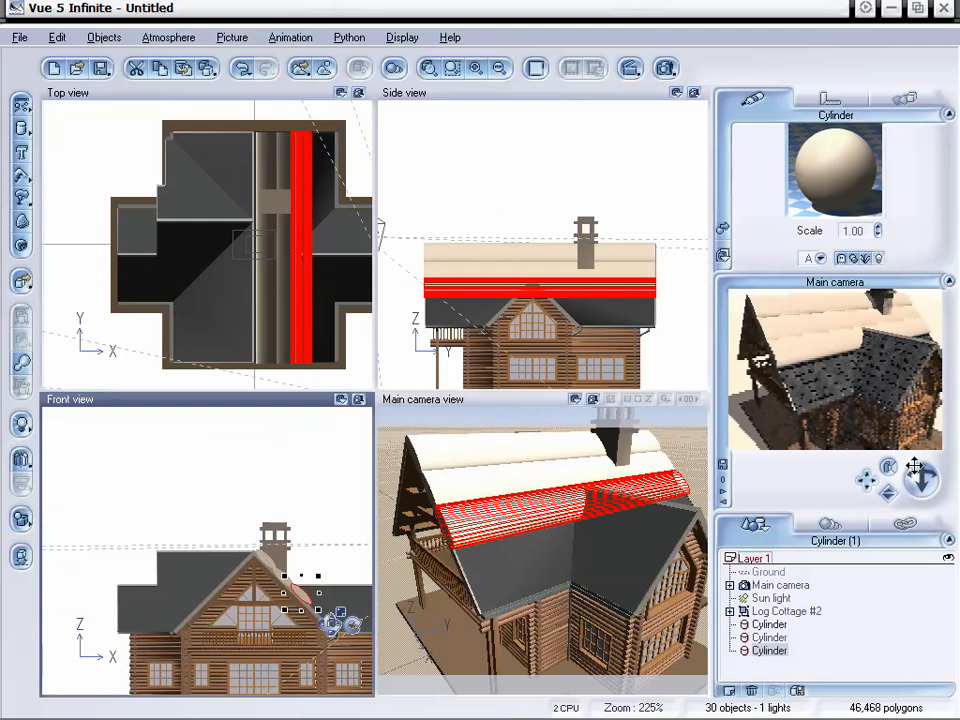
pyautogui.moveTo(312, 168); pyautogui.dragTo(266, 166, button='right')
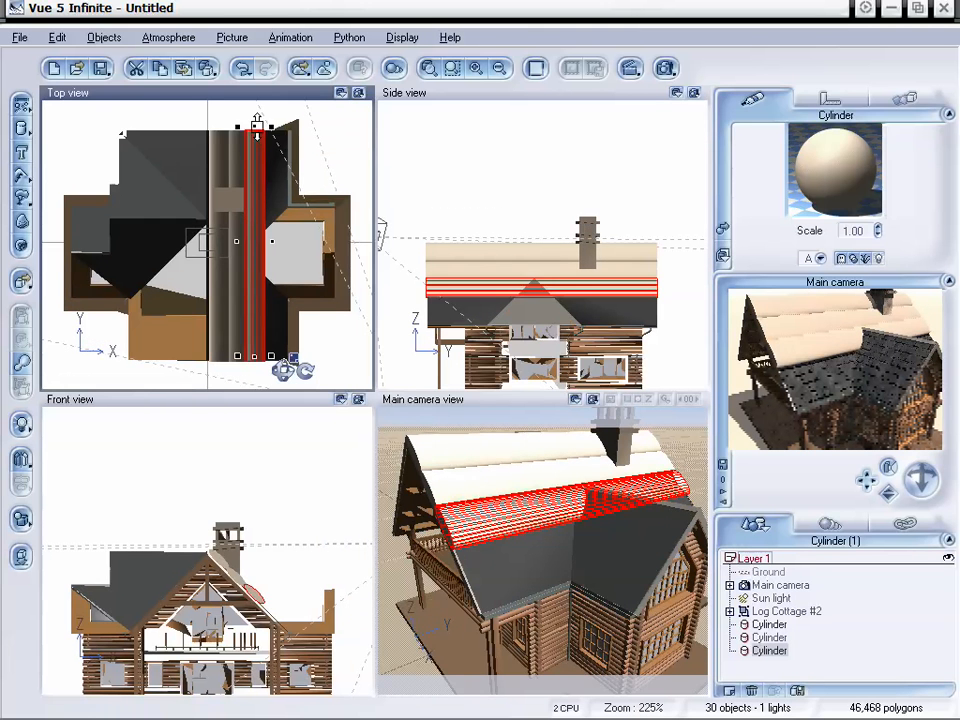
pyautogui.moveTo(255, 125); pyautogui.dragTo(255, 252)
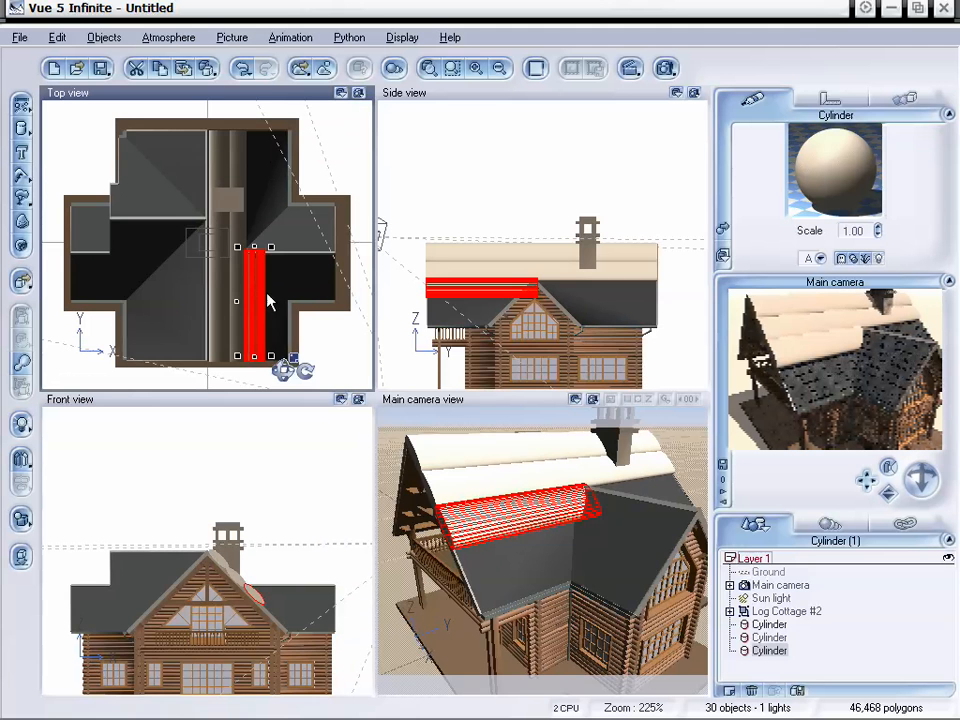
# - Duplicate the shortened strip, place the copy on the rear side of the gable ridge, and adjust its inner end
pyautogui.hotkey('ctrl', 'd')
pyautogui.moveTo(264, 296); pyautogui.dragTo(258, 203)
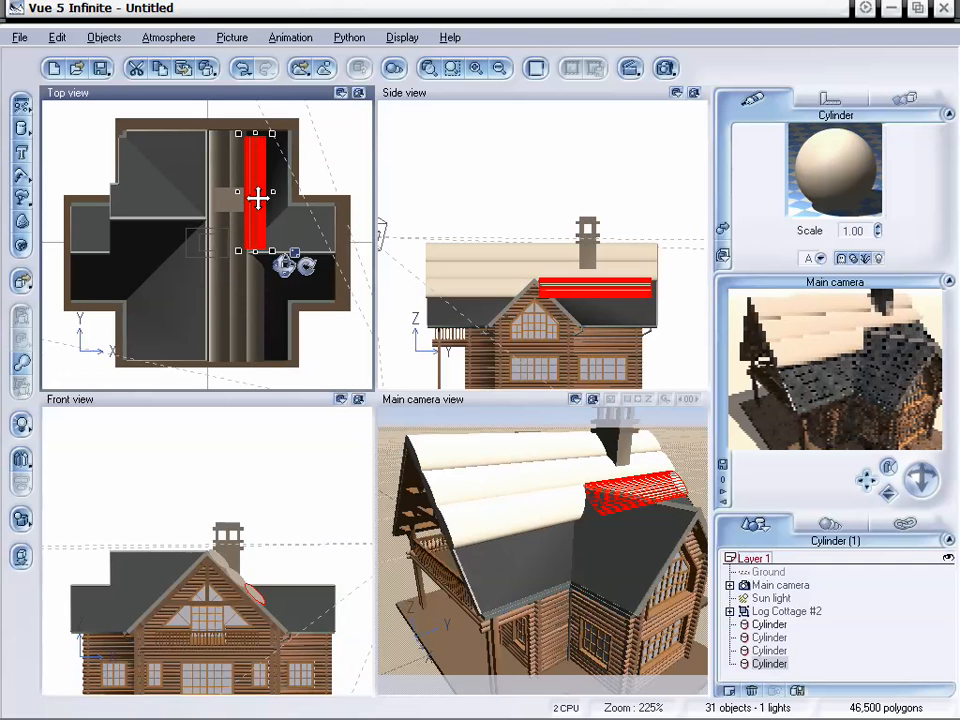
pyautogui.moveTo(258, 198); pyautogui.dragTo(258, 192)
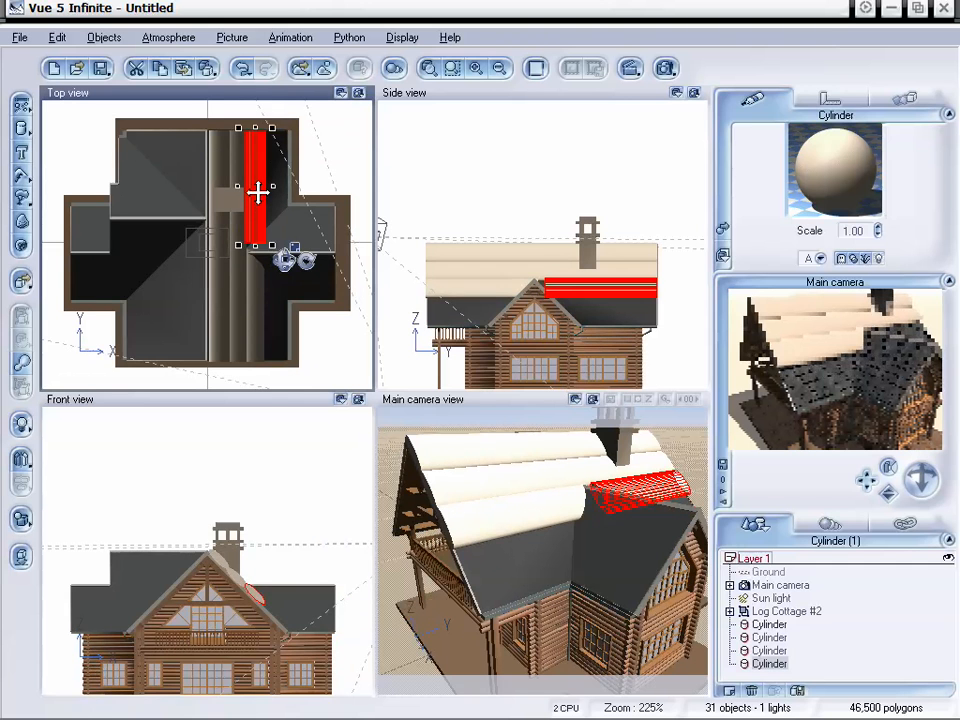
pyautogui.moveTo(257, 245); pyautogui.dragTo(257, 248)
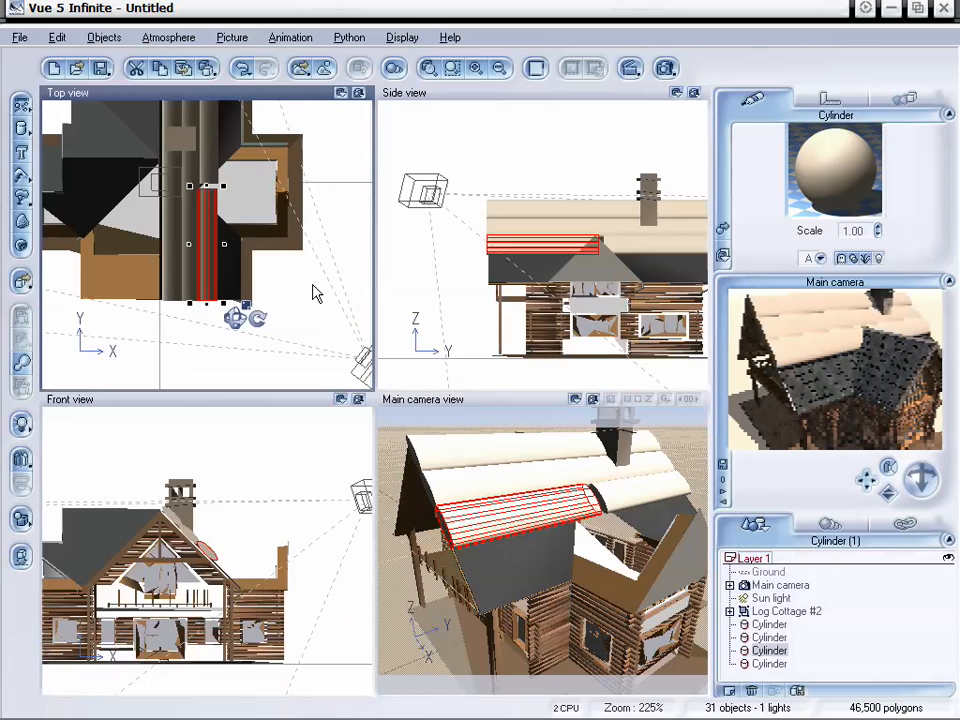
# - Extend the front end of the shortened third strip slightly past the roof edge
pyautogui.press('Up')
pyautogui.press('Down')
pyautogui.press('Up')
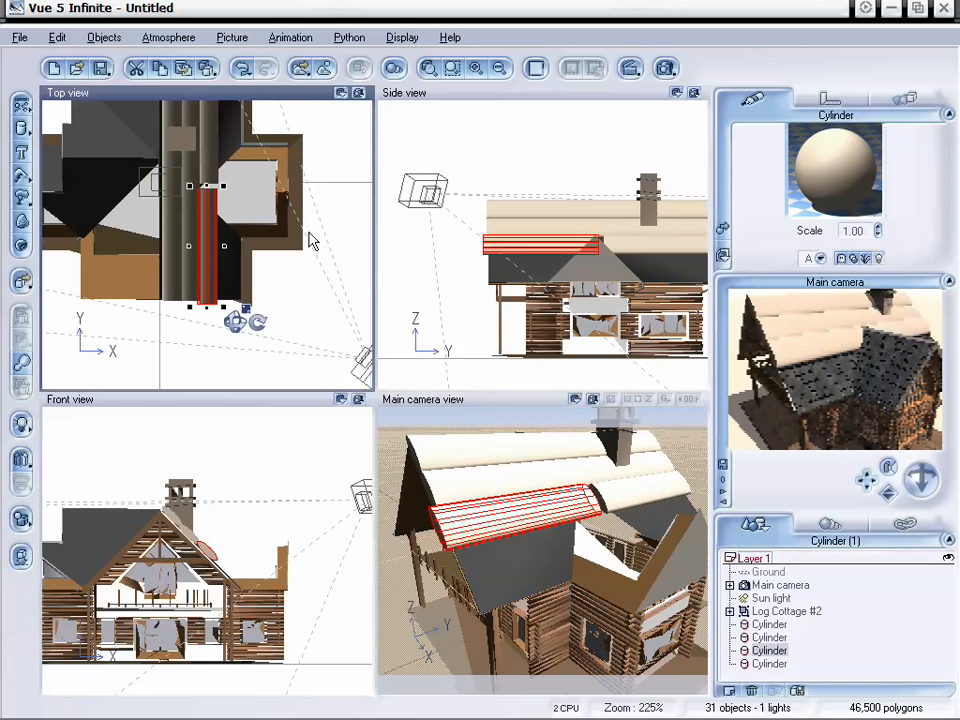
# - Lengthen the second full-length strip slightly so it overhangs the roof at both ends, and deselect it
pyautogui.moveTo(321, 231); pyautogui.dragTo(331, 271, button='right')
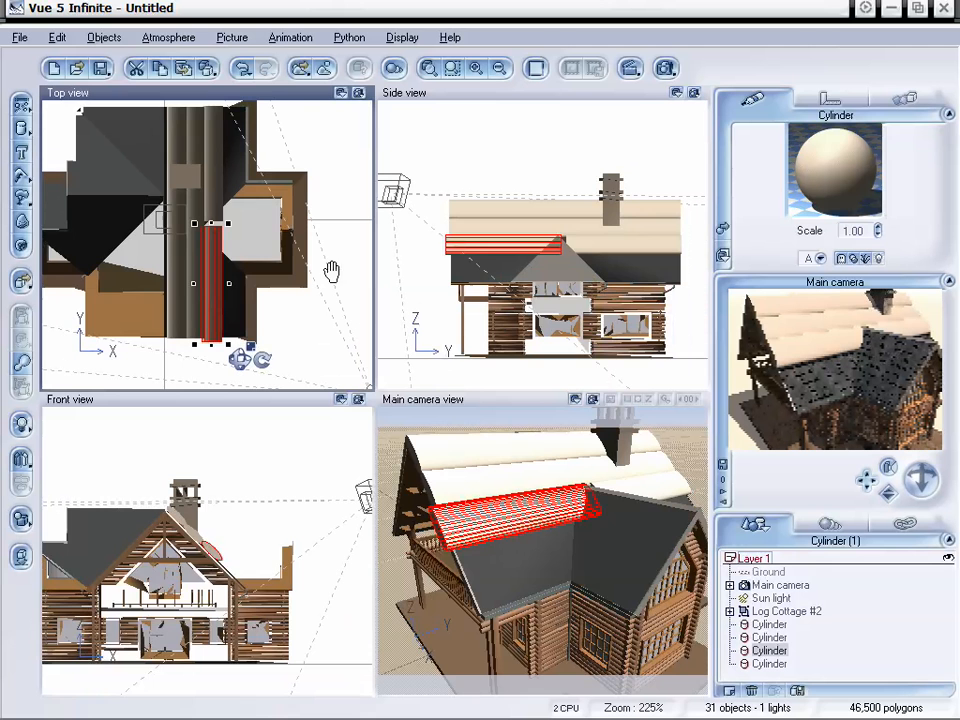
pyautogui.click(193, 255)
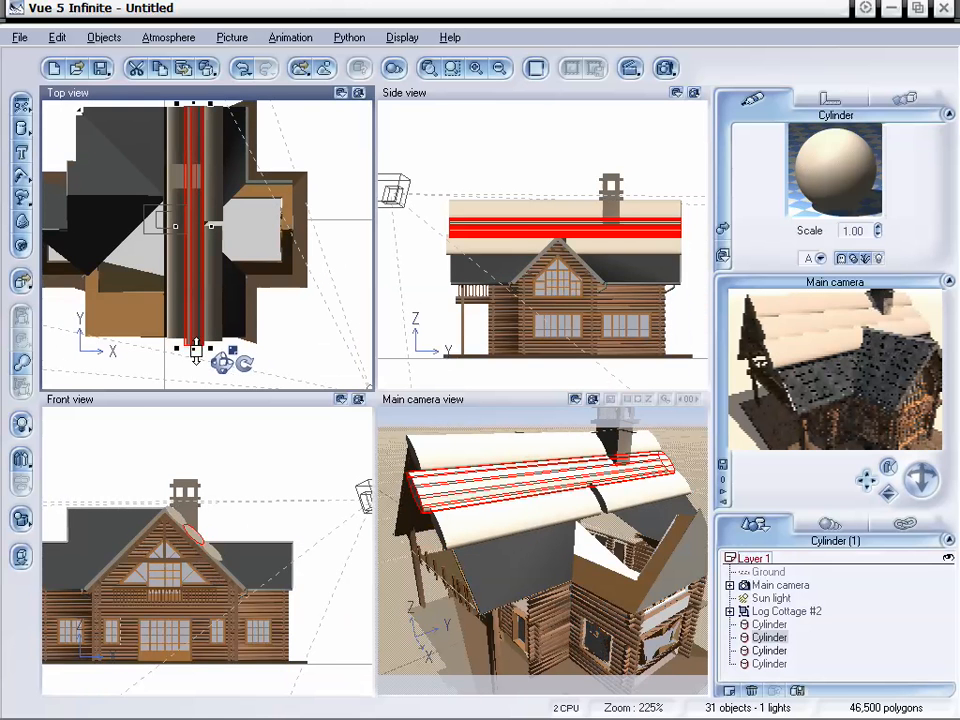
pyautogui.moveTo(196, 354); pyautogui.dragTo(197, 350)
pyautogui.moveTo(194, 103); pyautogui.dragTo(194, 95)
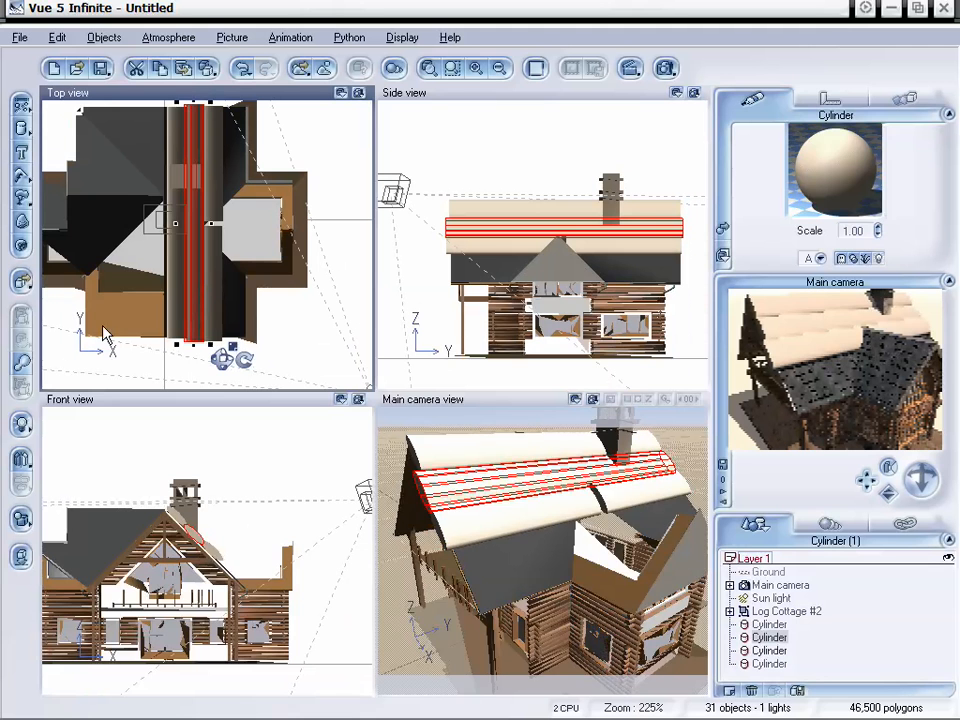
pyautogui.click(6, 600)
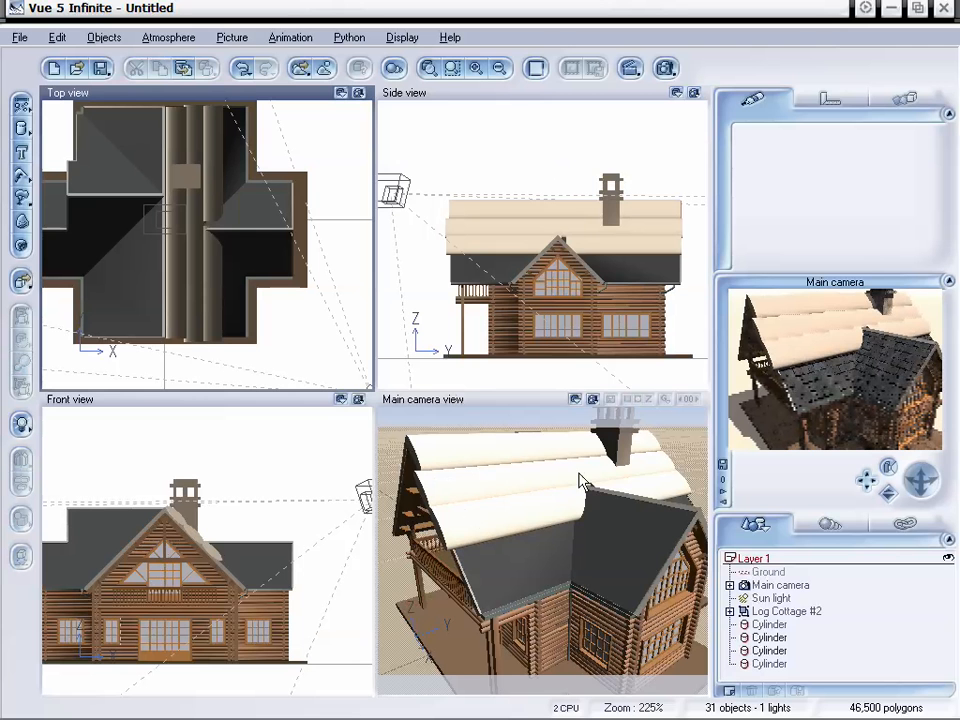
# - Duplicate the front short strip and move the copy down the slope directly below it
pyautogui.click(534, 510)
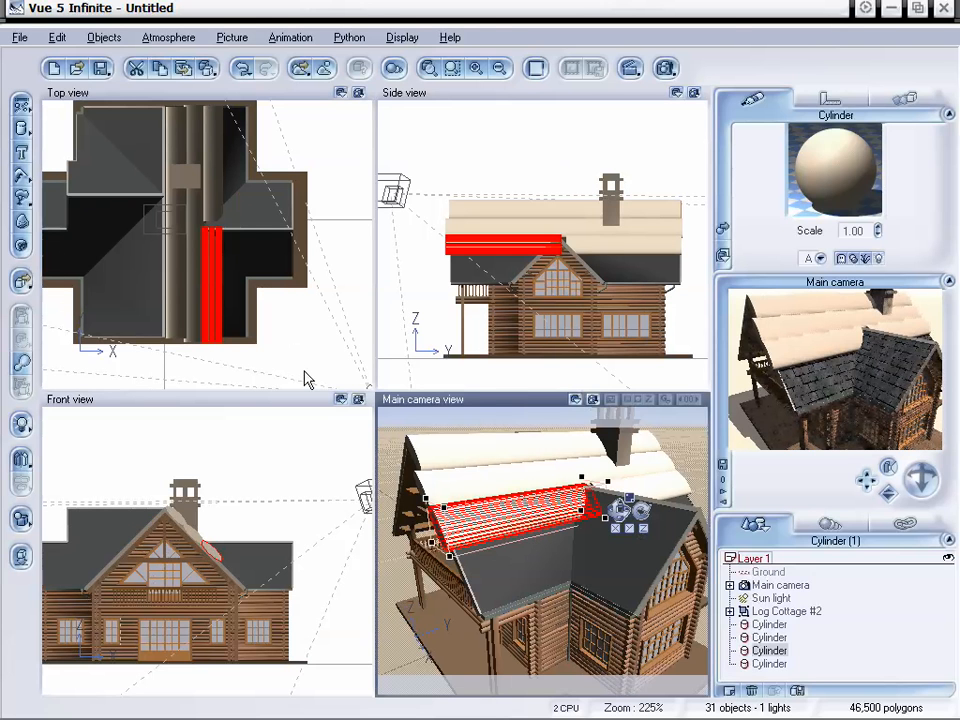
pyautogui.click(476, 68)
pyautogui.click(268, 540)
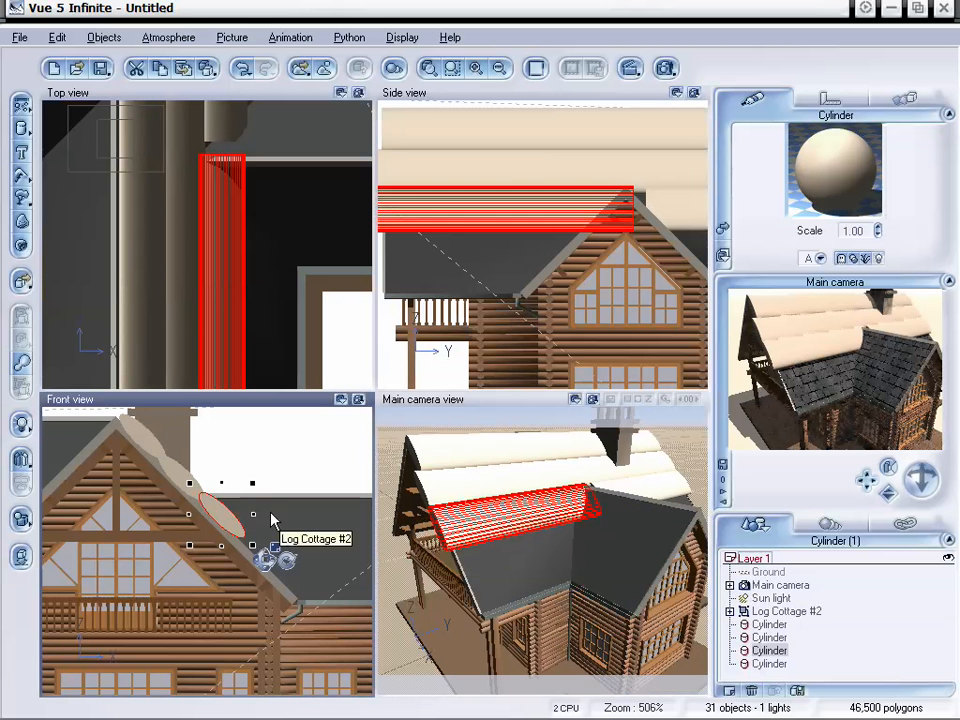
pyautogui.hotkey('ctrl', 'd')
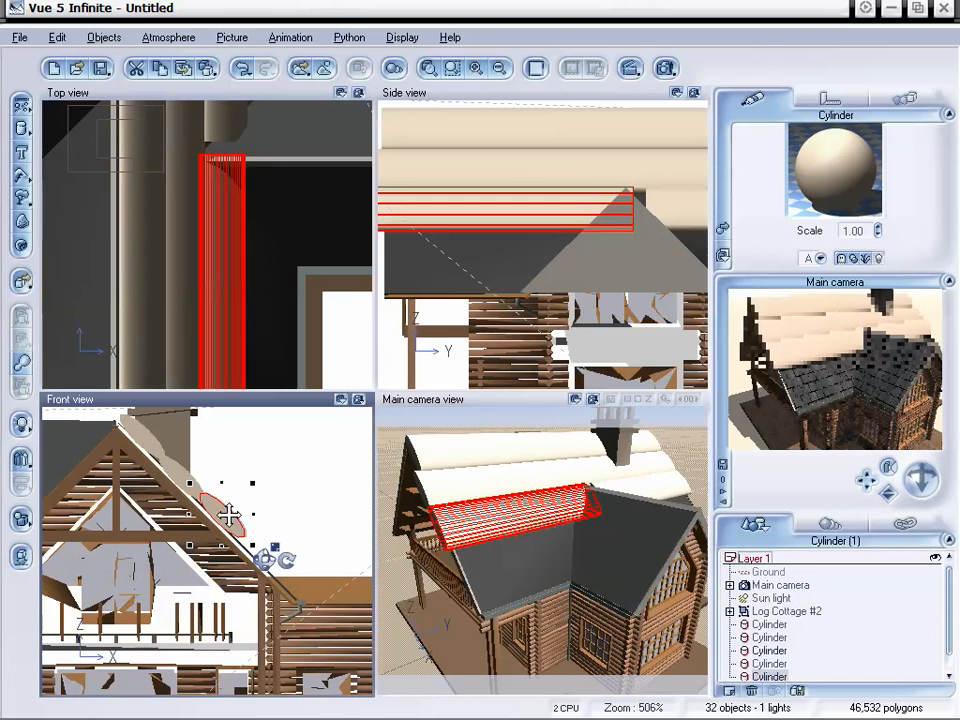
pyautogui.moveTo(229, 512); pyautogui.dragTo(266, 553)
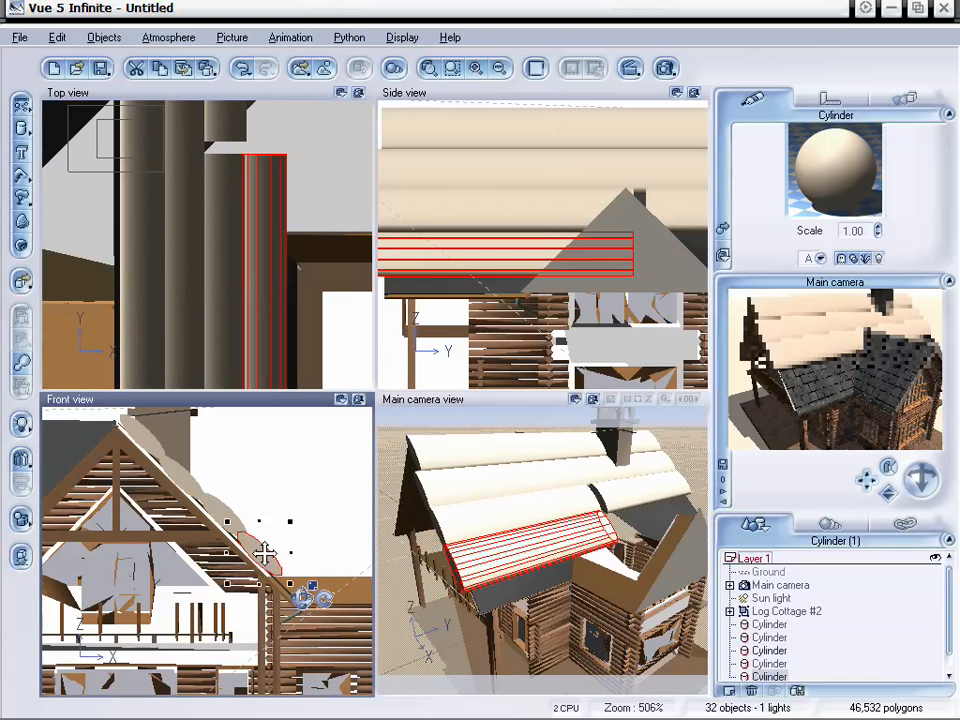
# - Shorten the fourth-row strip at the side gable's slope and nudge it along the roof in the front view
pyautogui.click(268, 163)
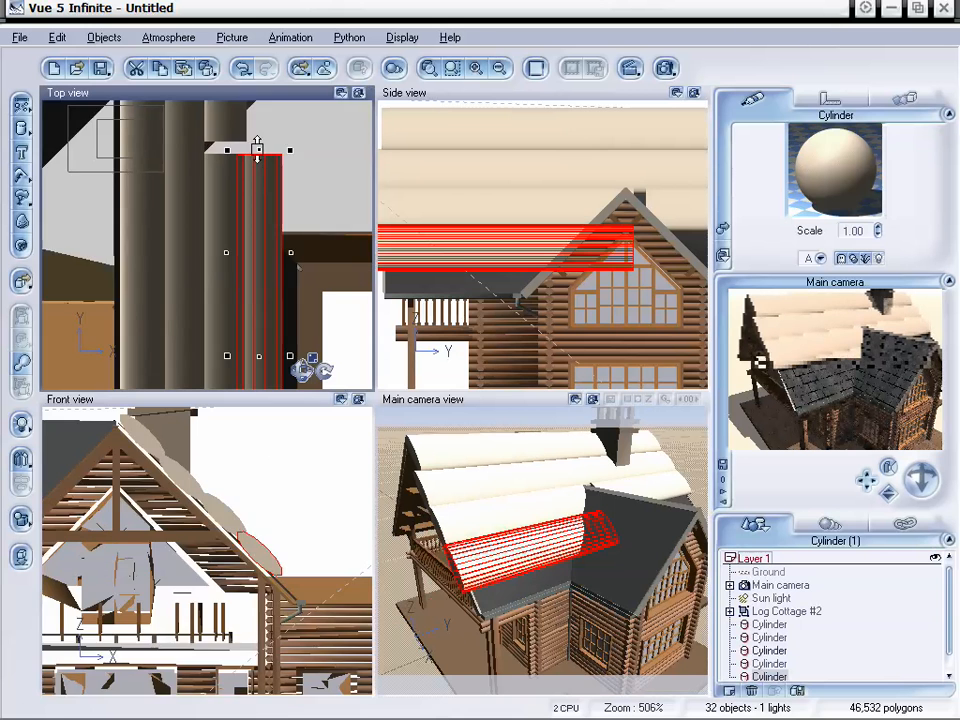
pyautogui.moveTo(260, 150); pyautogui.dragTo(260, 186)
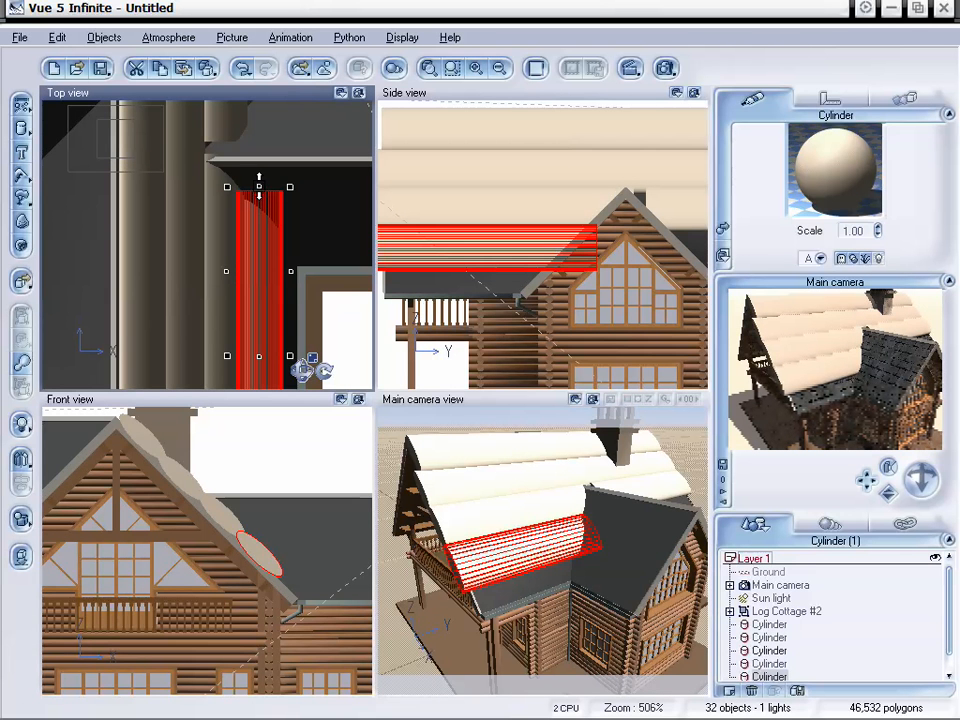
pyautogui.moveTo(259, 186); pyautogui.dragTo(259, 193)
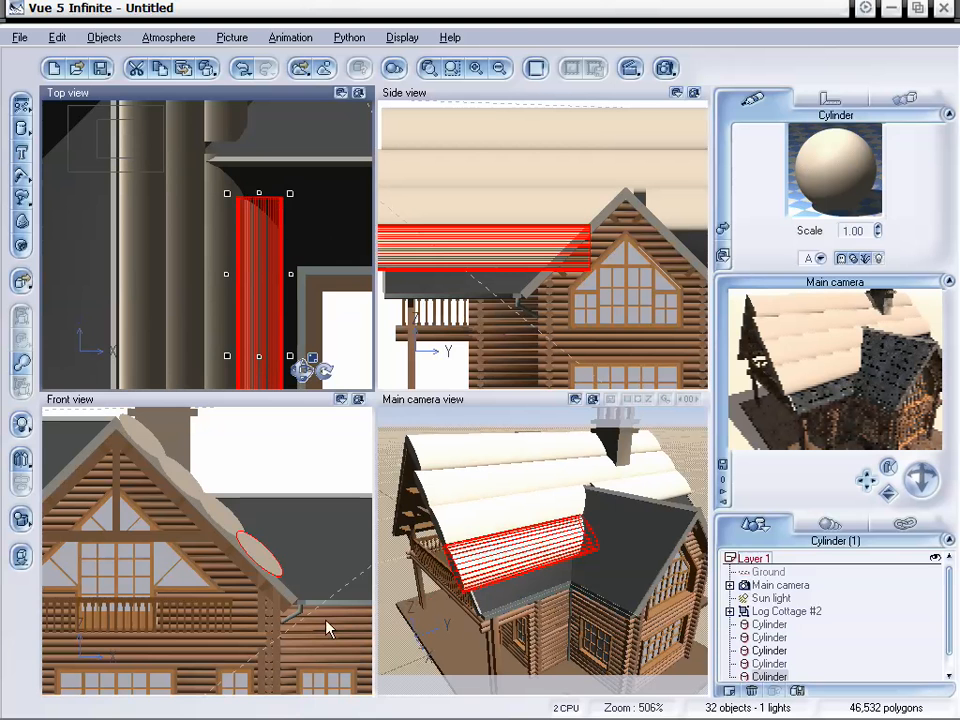
pyautogui.click(270, 561)
pyautogui.moveTo(273, 561); pyautogui.dragTo(270, 560)
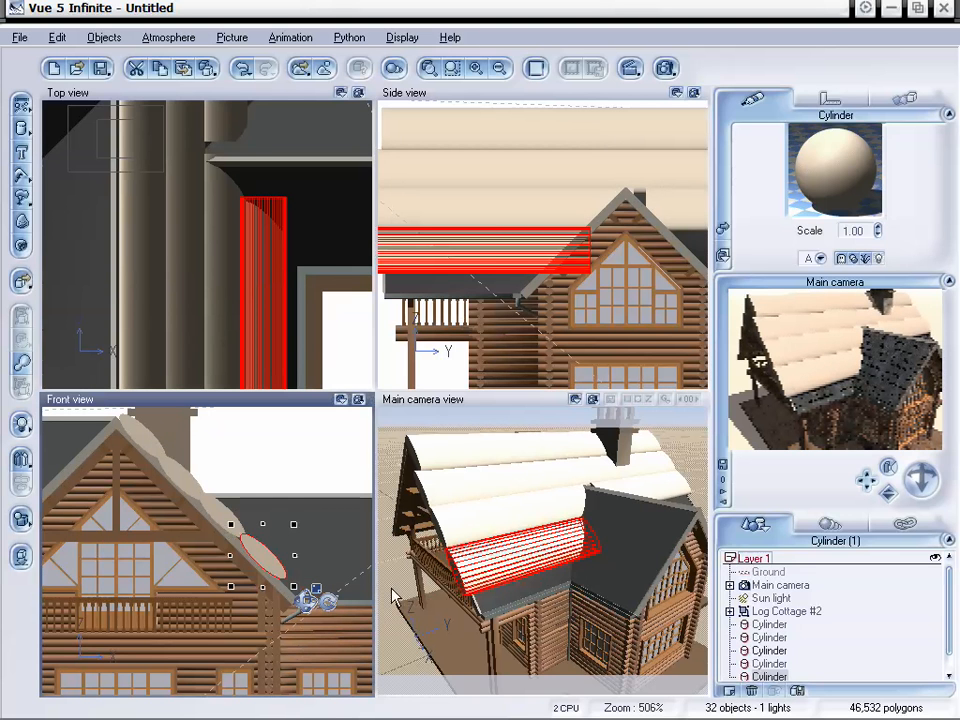
# - Add a copy of the fourth-row strip at the eave, shorten its gable end, and fine-tune its position against the slope
pyautogui.hotkey('ctrl', 'v')
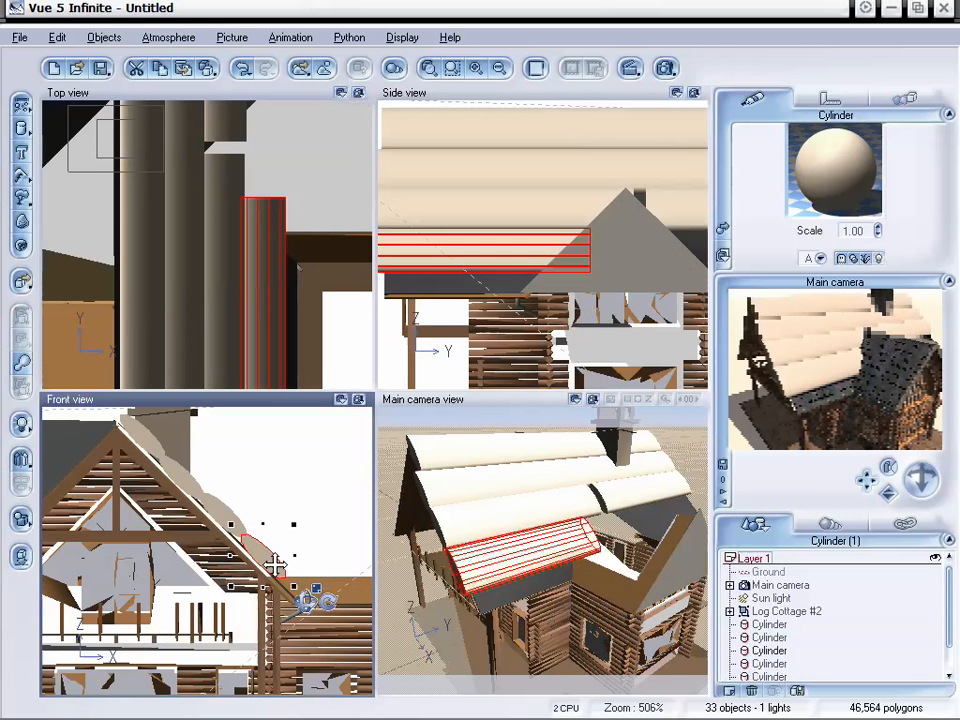
pyautogui.moveTo(272, 561); pyautogui.dragTo(292, 582)
pyautogui.click(287, 207)
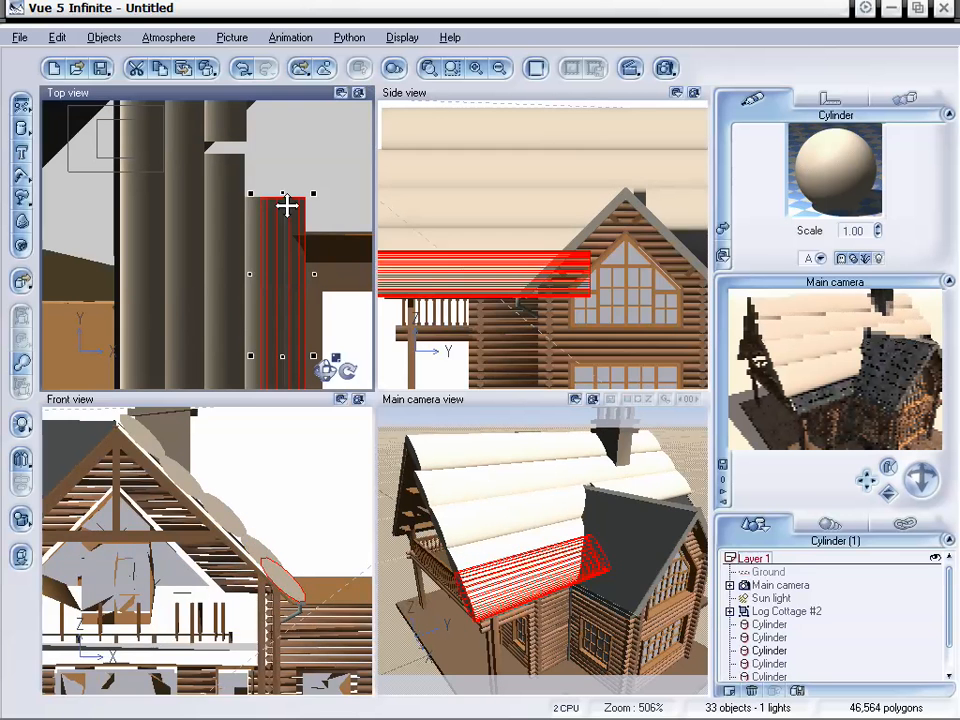
pyautogui.moveTo(281, 190); pyautogui.dragTo(281, 231)
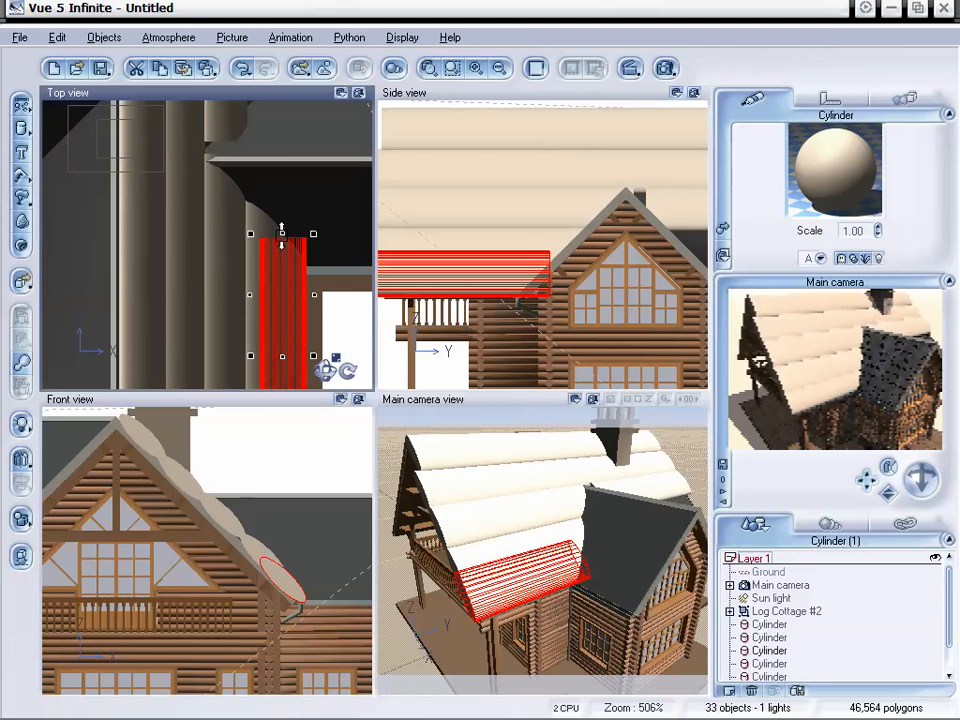
pyautogui.click(283, 588)
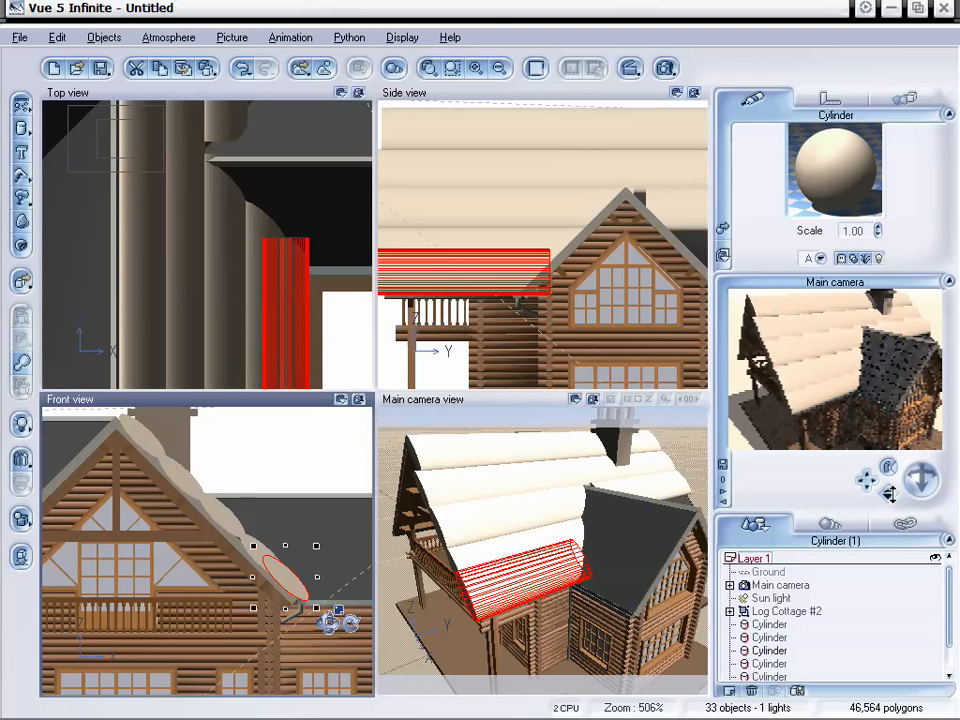
# - Duplicate the front eave strip and move the copy along the eave to the main roof section behind the side gable
pyautogui.moveTo(888, 488); pyautogui.dragTo(888, 496)
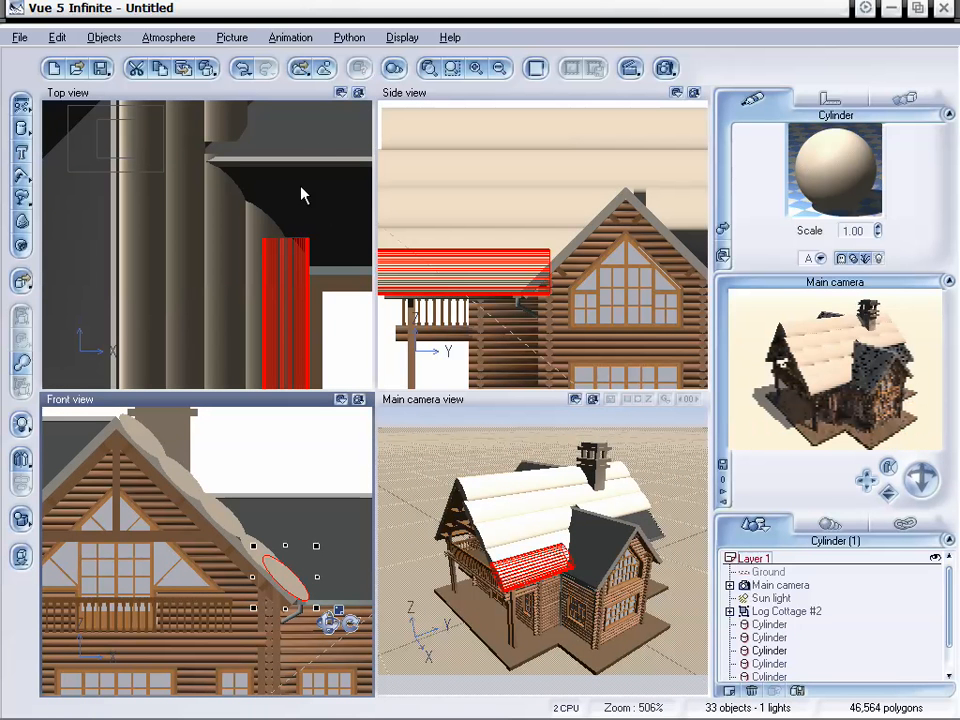
pyautogui.moveTo(302, 193); pyautogui.dragTo(244, 210, button='right')
pyautogui.click(499, 69)
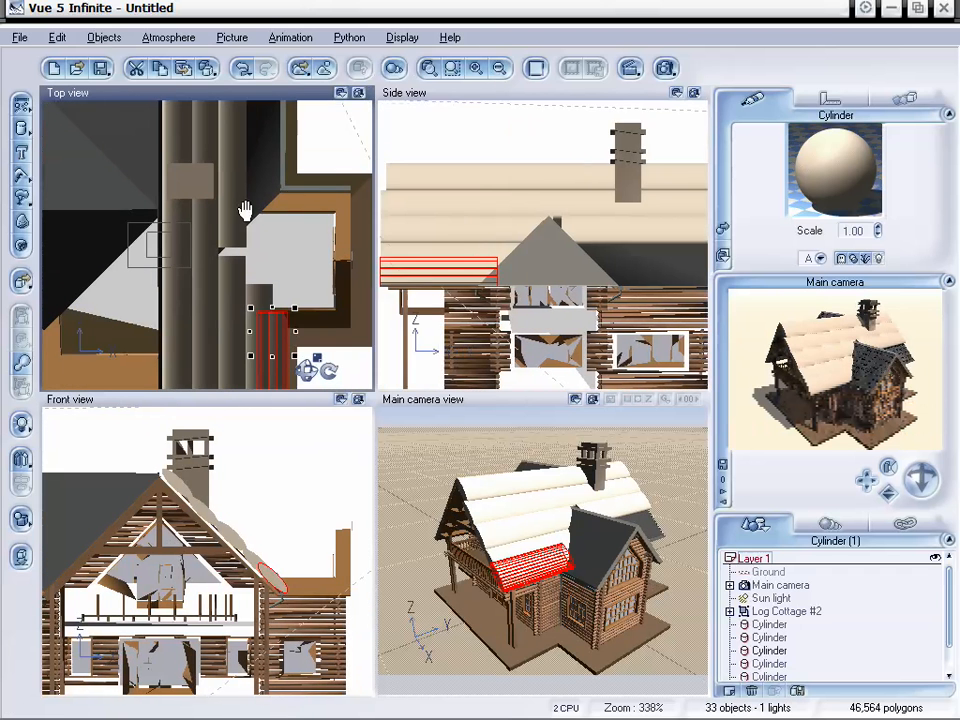
pyautogui.click(499, 68)
pyautogui.moveTo(176, 201); pyautogui.dragTo(230, 255, button='right')
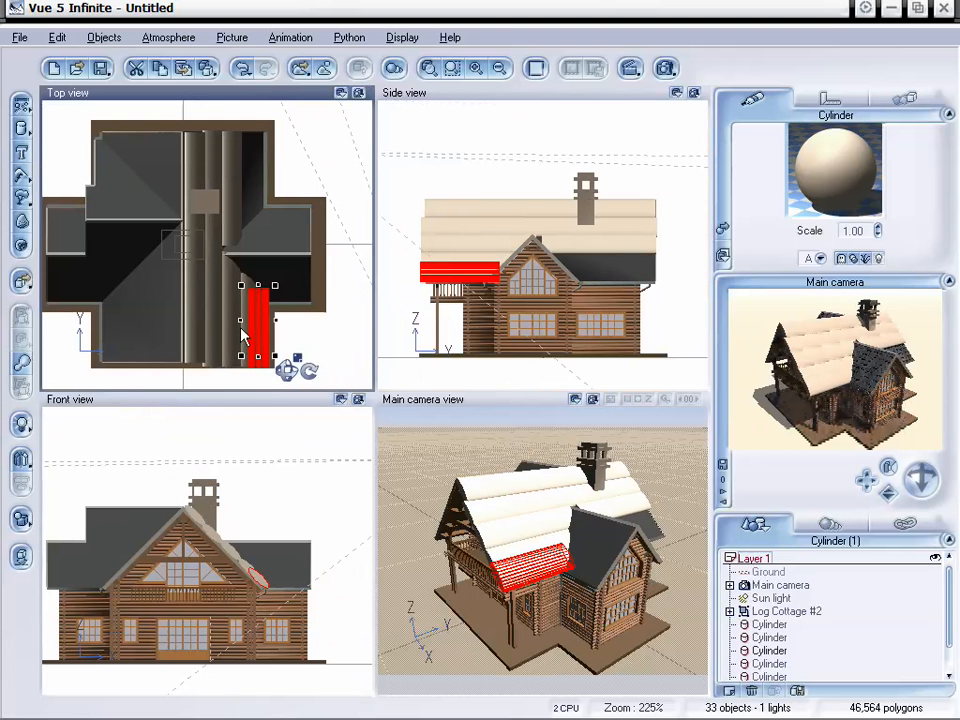
pyautogui.moveTo(261, 296); pyautogui.dragTo(254, 162)
pyautogui.hotkey('ctrl', 'd')
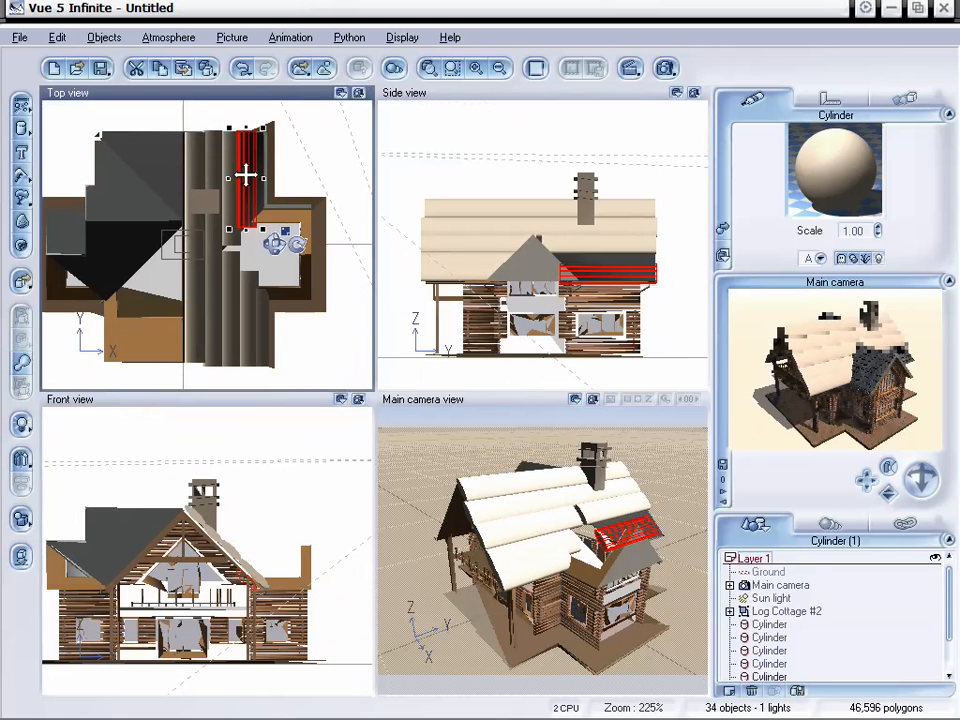
pyautogui.click(262, 336)
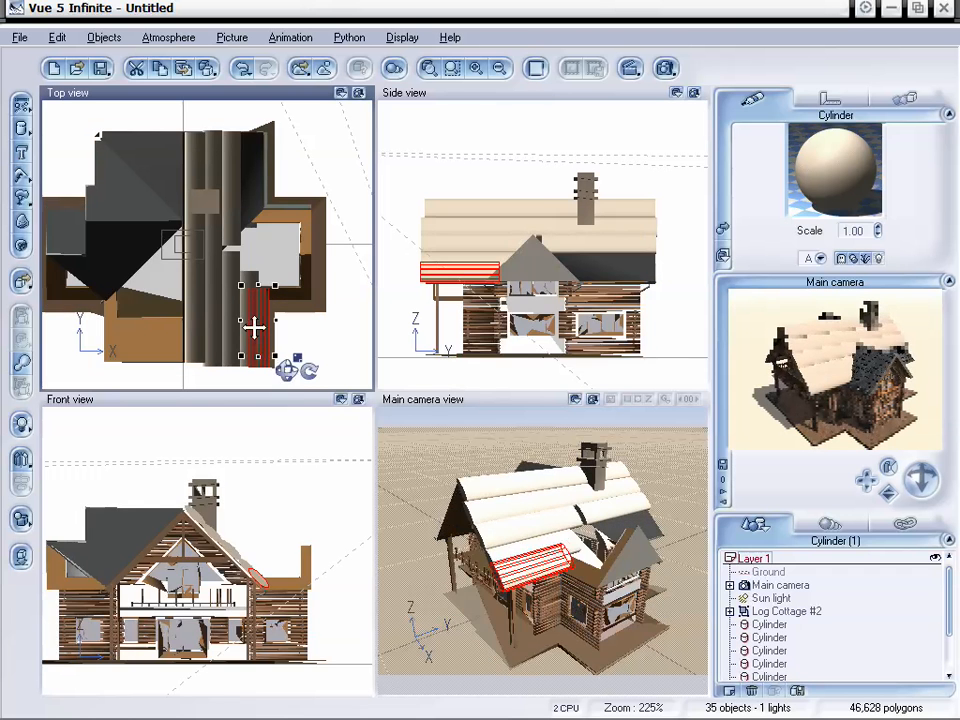
pyautogui.moveTo(259, 332); pyautogui.dragTo(260, 177)
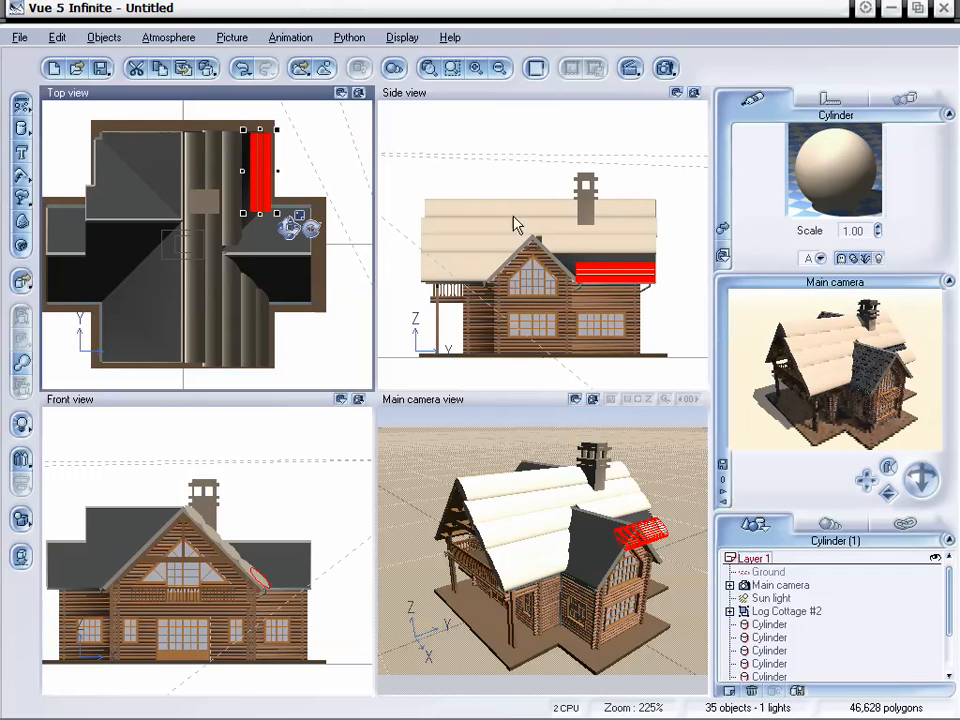
# - Duplicate the front fourth-row strip and move the copy behind the side gable, fitting it on the slope above the rear eave strip
pyautogui.click(636, 235)
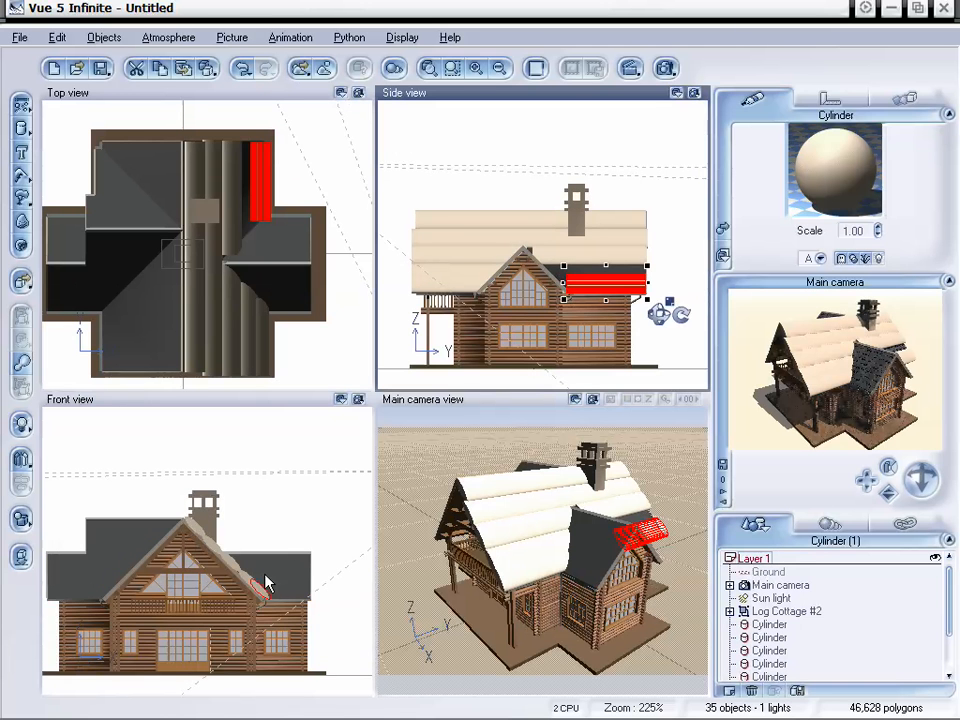
pyautogui.doubleClick(477, 75)
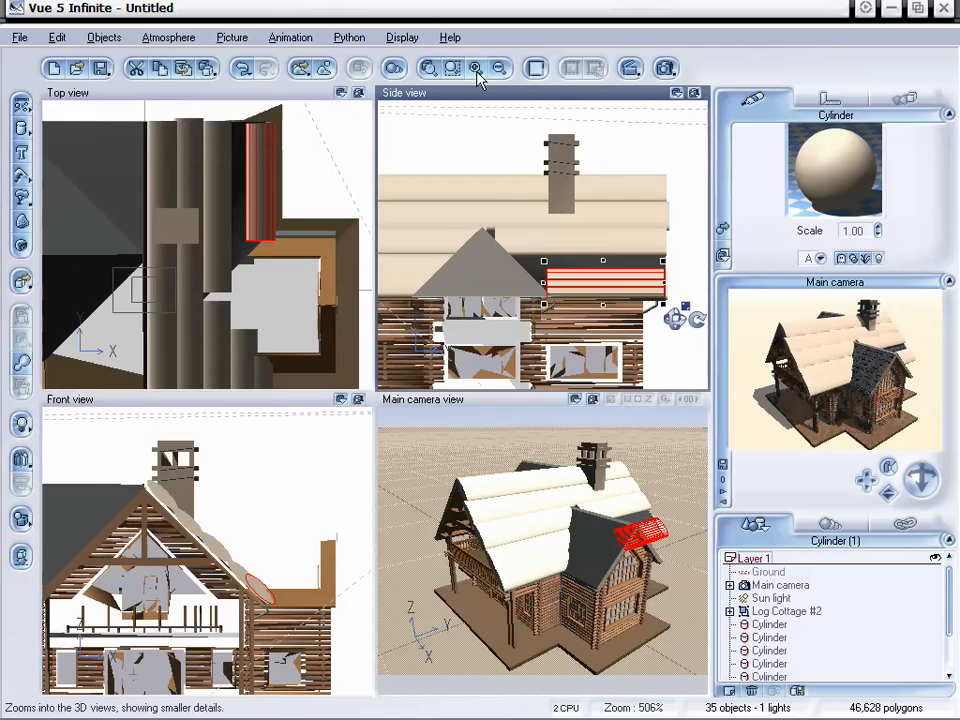
pyautogui.moveTo(335, 311); pyautogui.dragTo(326, 177, button='right')
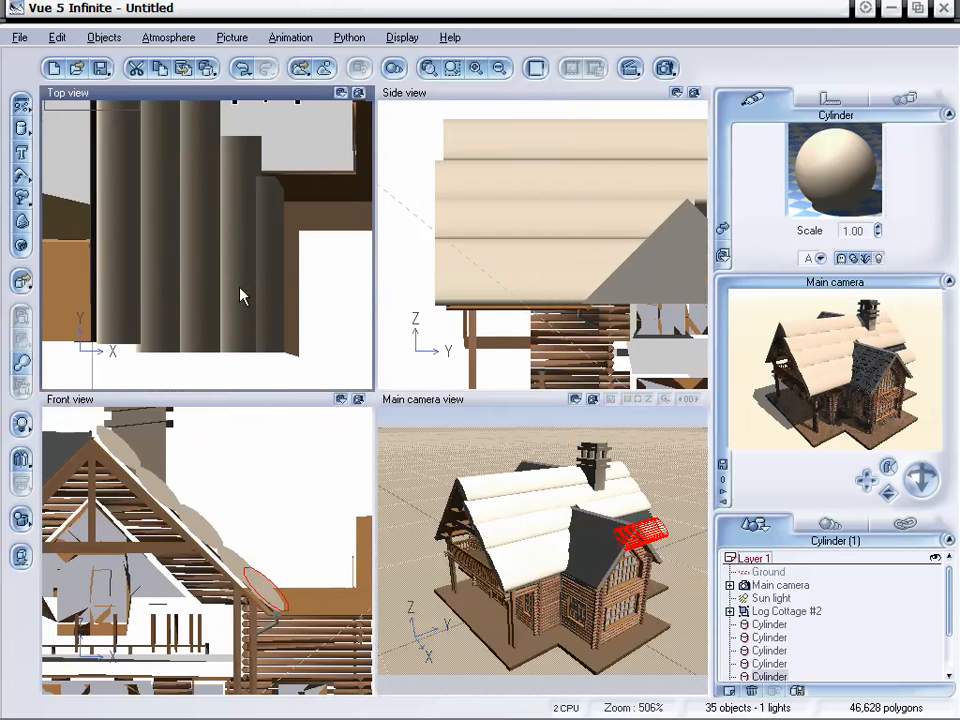
pyautogui.click(247, 294)
pyautogui.moveTo(249, 294); pyautogui.dragTo(282, 375, button='right')
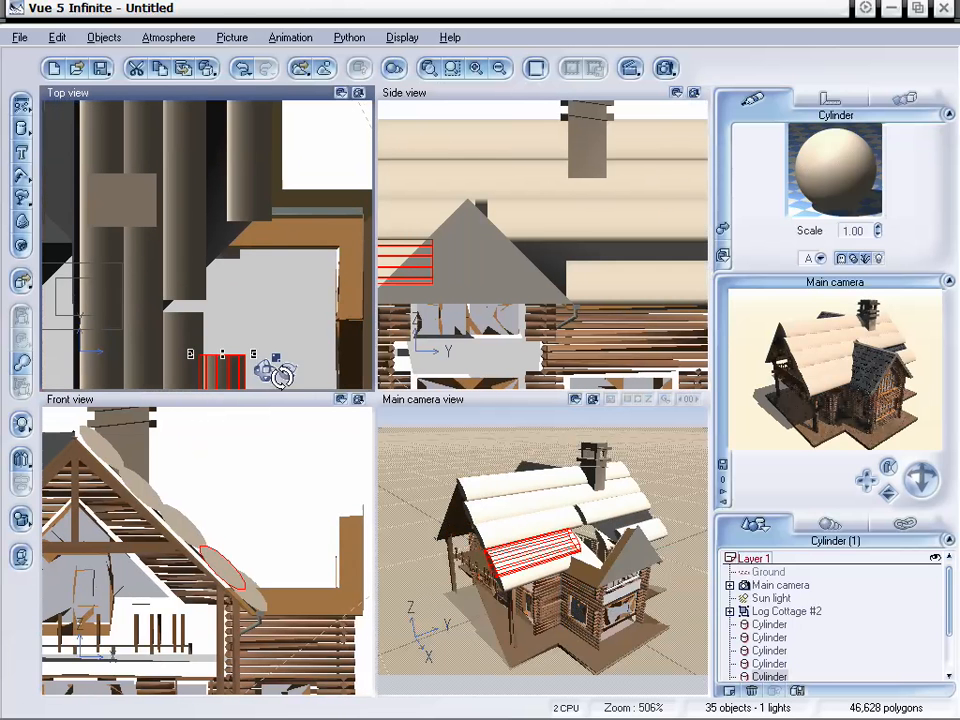
pyautogui.hotkey('alt', 'd')
pyautogui.moveTo(228, 375); pyautogui.dragTo(250, 130)
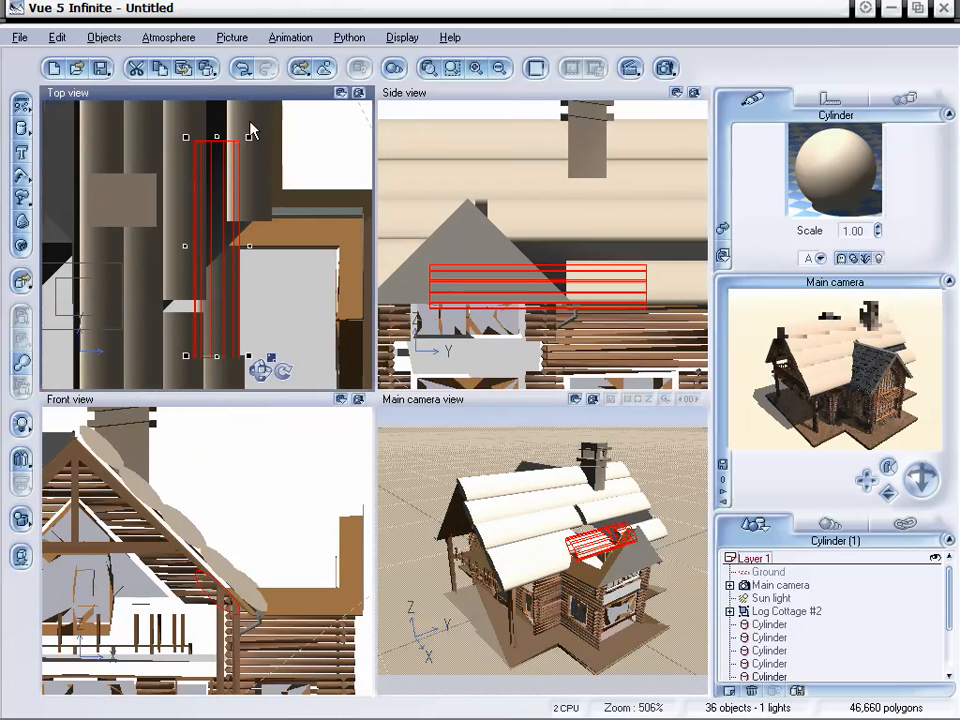
pyautogui.moveTo(216, 318); pyautogui.dragTo(226, 193)
pyautogui.moveTo(218, 588); pyautogui.dragTo(213, 562)
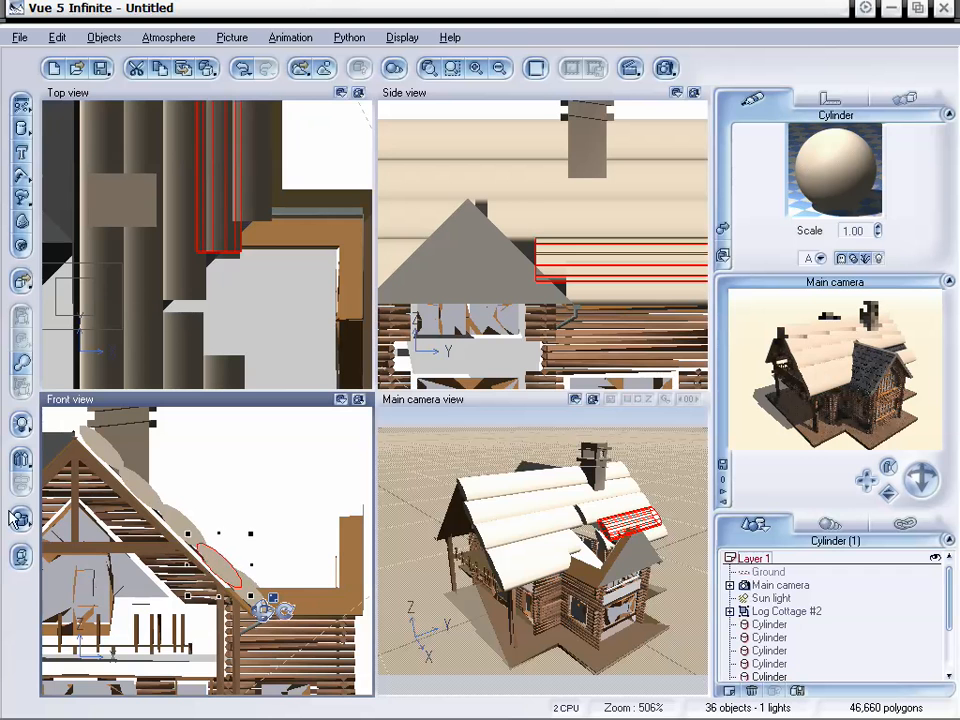
# - Fine-tune the rear fourth-row strip so its outer end lines up with the strips above, and deselect it
pyautogui.click(227, 232)
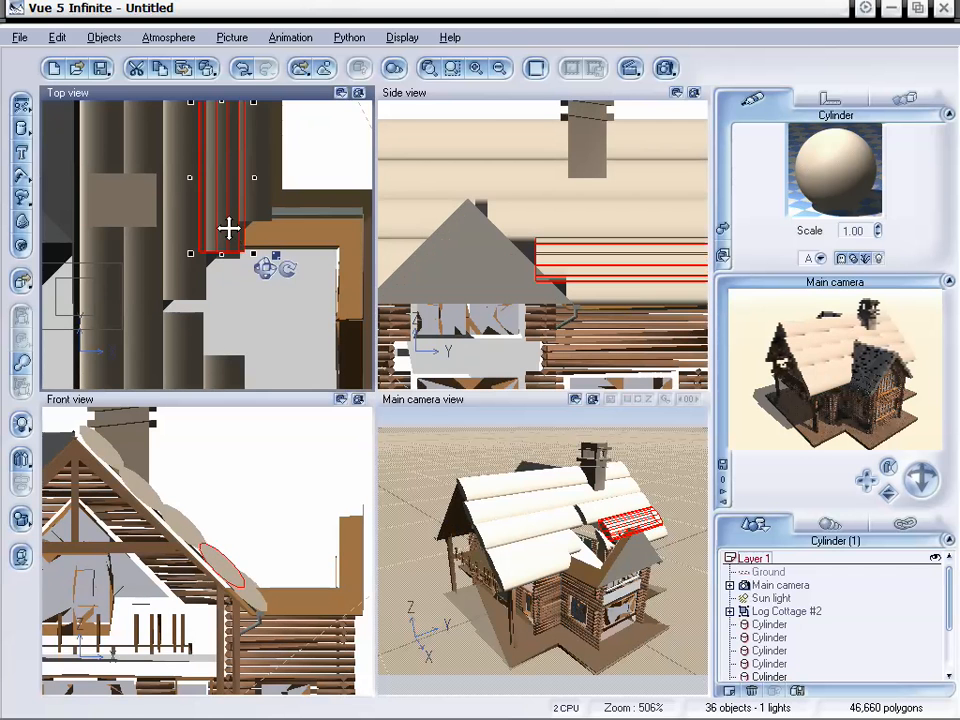
pyautogui.moveTo(304, 153); pyautogui.dragTo(299, 255, button='right')
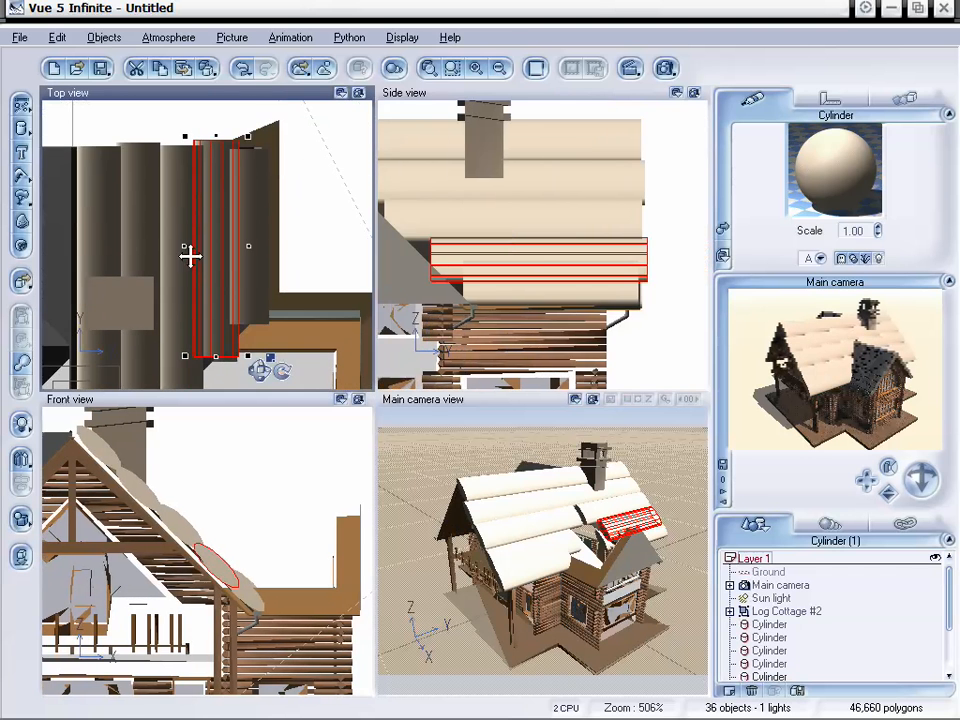
pyautogui.moveTo(190, 257); pyautogui.dragTo(215, 262)
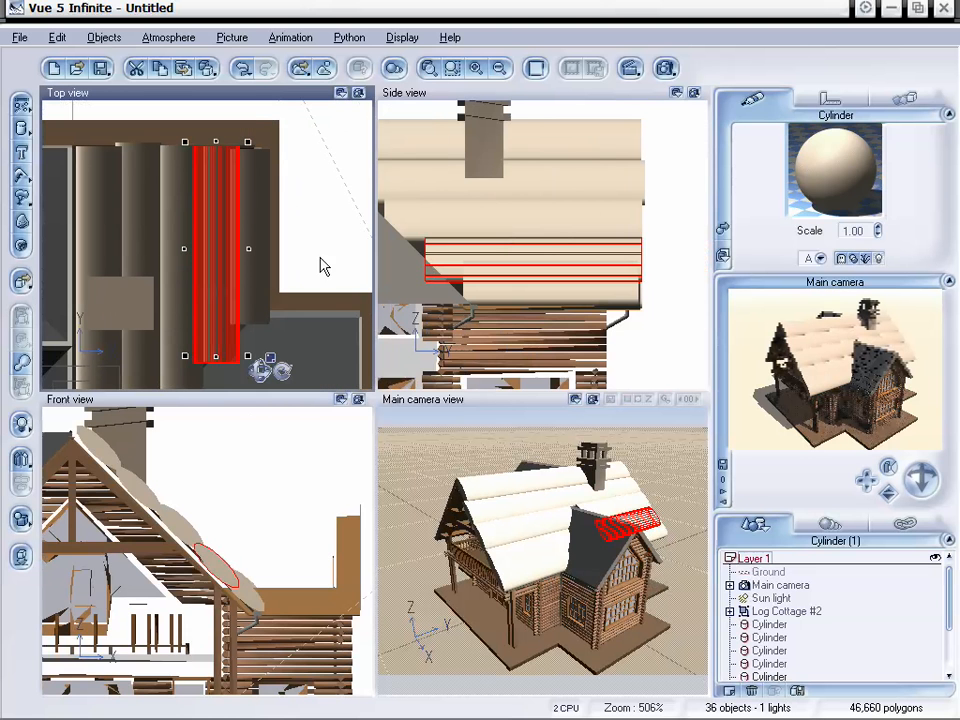
pyautogui.click(24, 599)
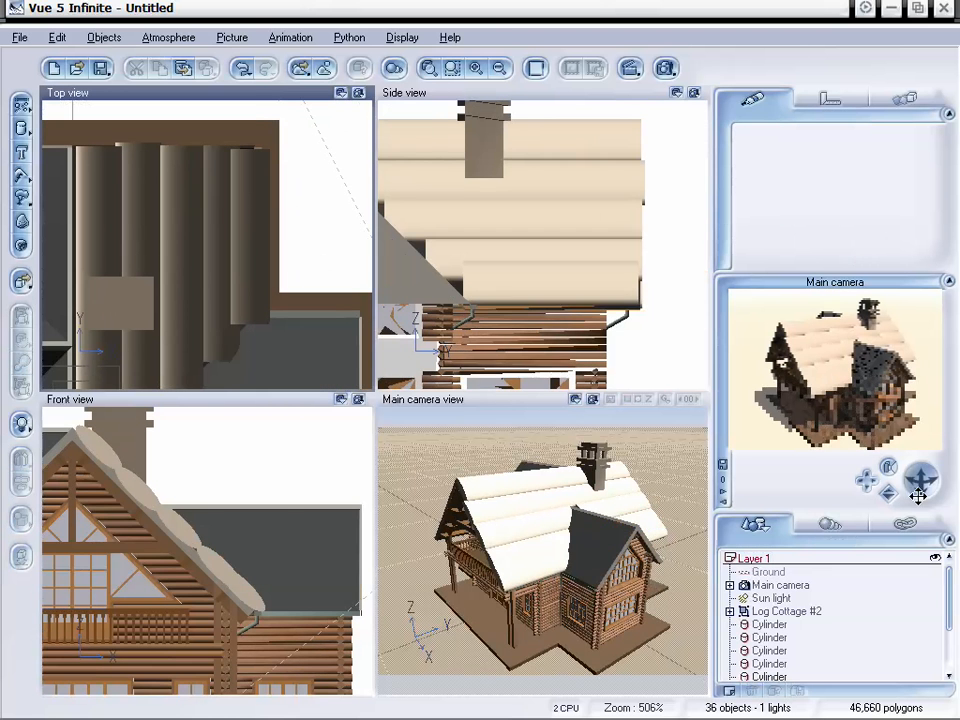
# - Duplicate the front third-row strip beside the side gable's peak and move the copy out over the side gable's roof
pyautogui.moveTo(929, 489); pyautogui.dragTo(917, 489)
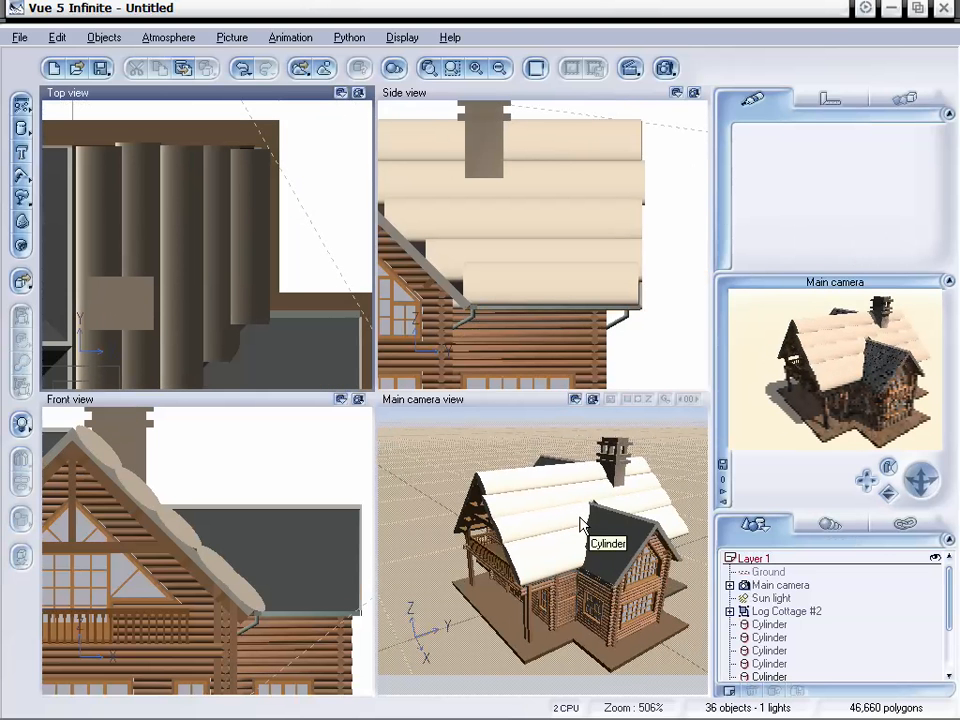
pyautogui.moveTo(867, 480); pyautogui.dragTo(866, 481)
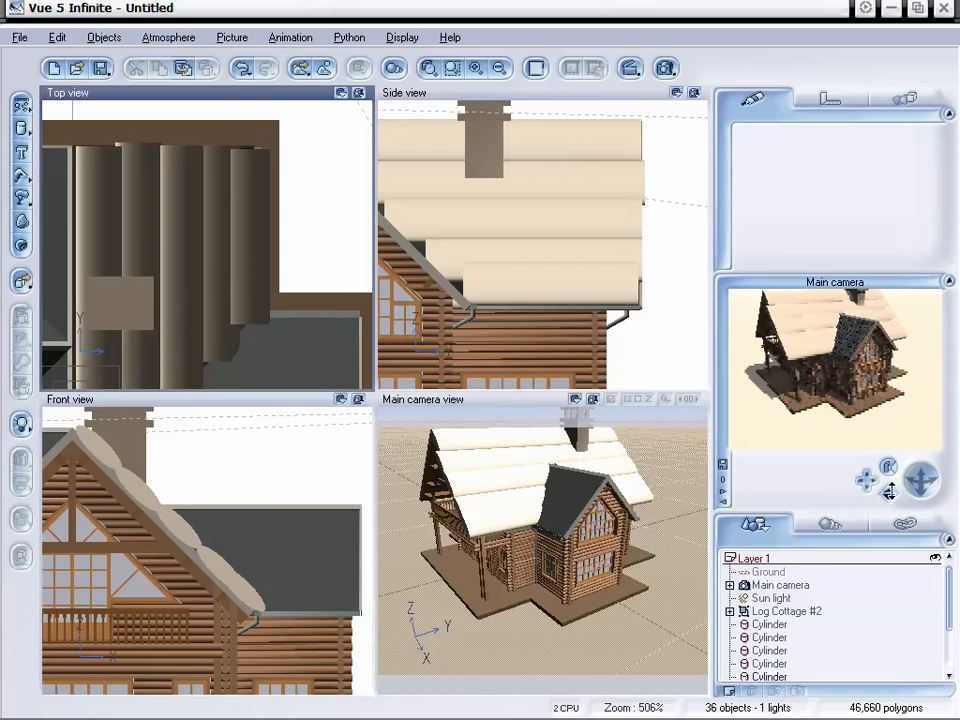
pyautogui.moveTo(888, 490); pyautogui.dragTo(866, 480)
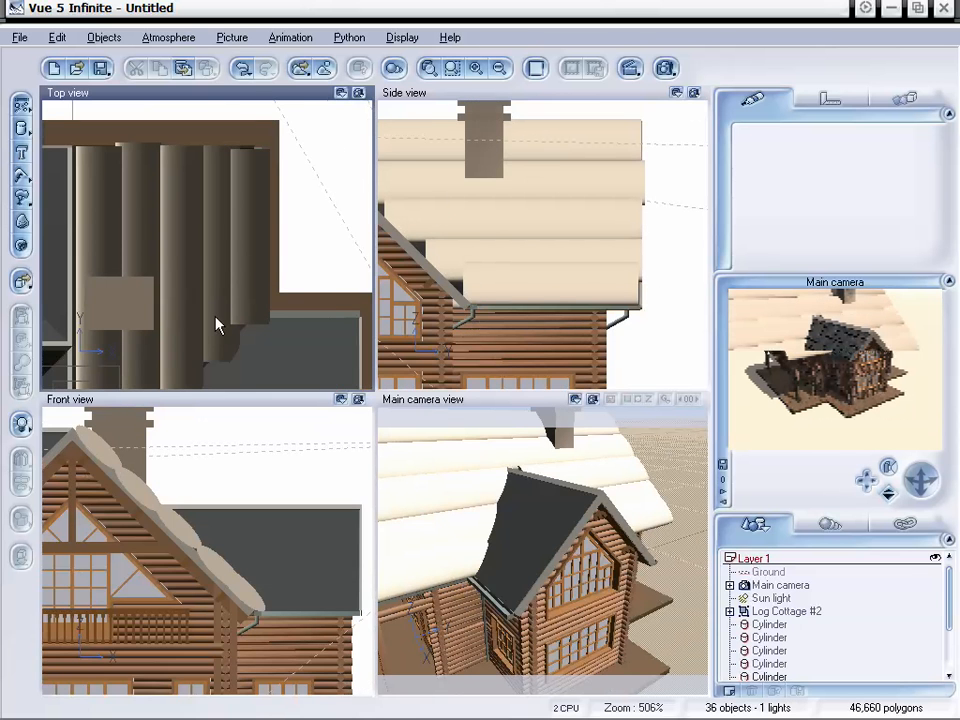
pyautogui.moveTo(215, 317); pyautogui.dragTo(240, 165, button='right')
pyautogui.moveTo(291, 243); pyautogui.dragTo(221, 238, button='right')
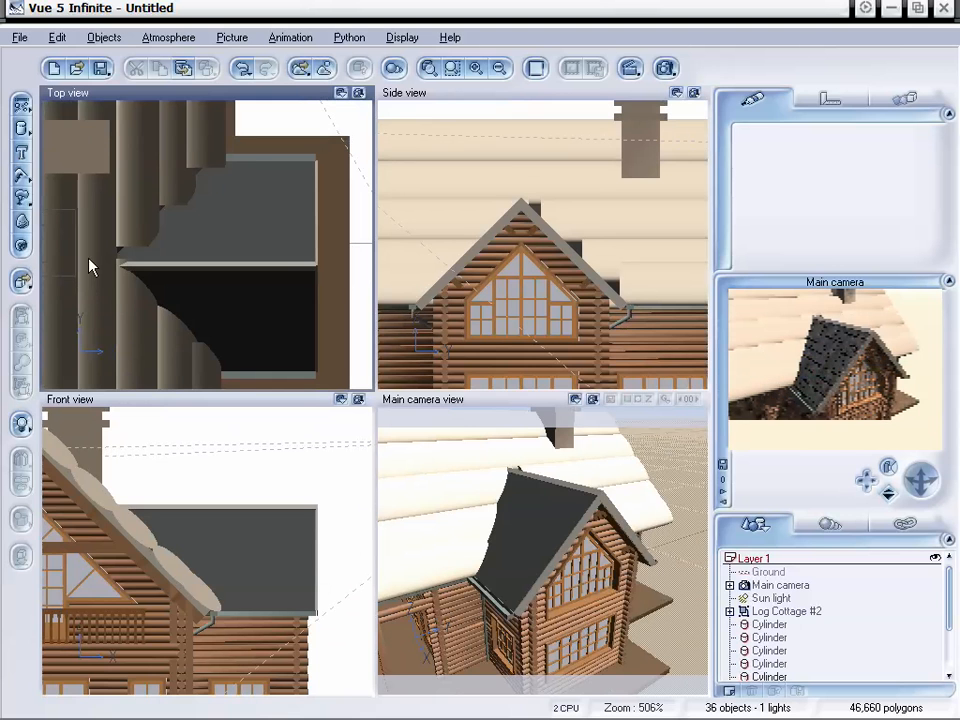
pyautogui.click(137, 343)
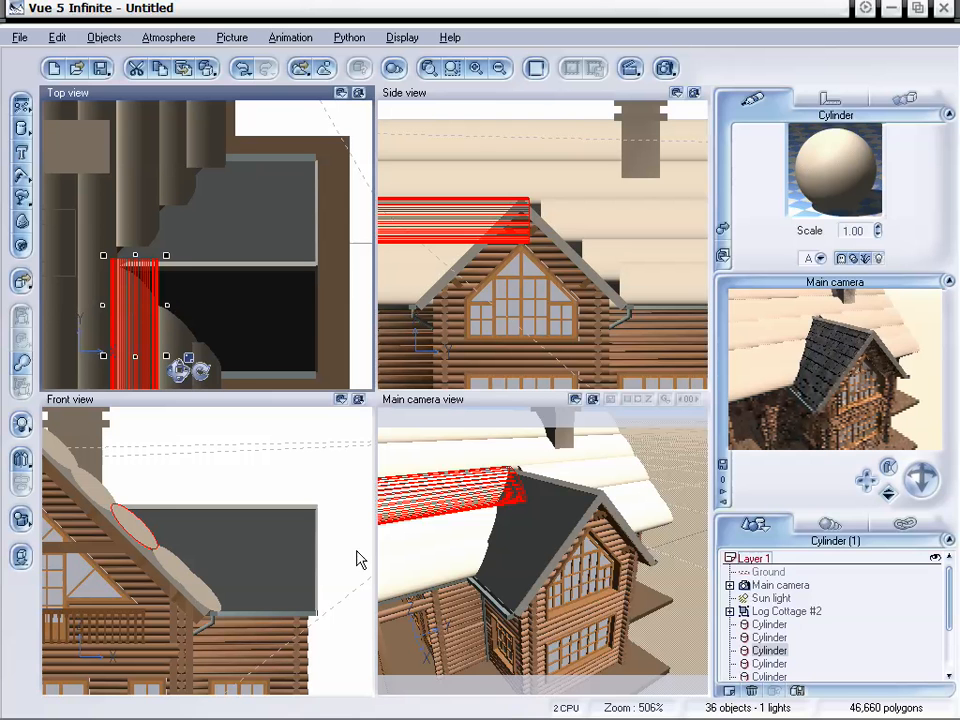
pyautogui.hotkey('alt', 'd')
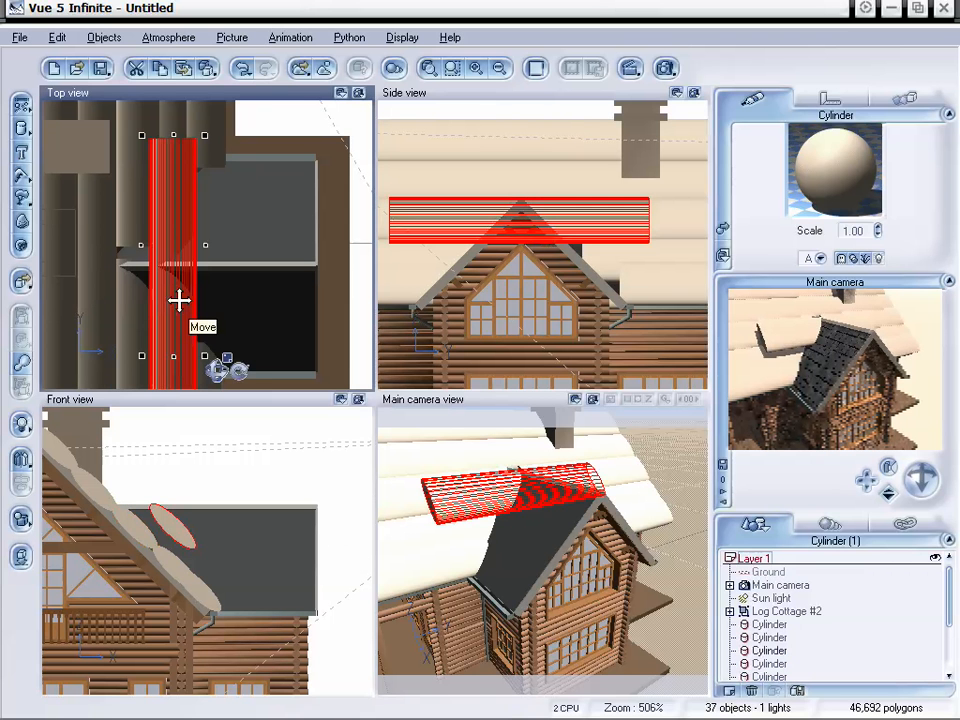
pyautogui.moveTo(178, 305); pyautogui.dragTo(279, 281)
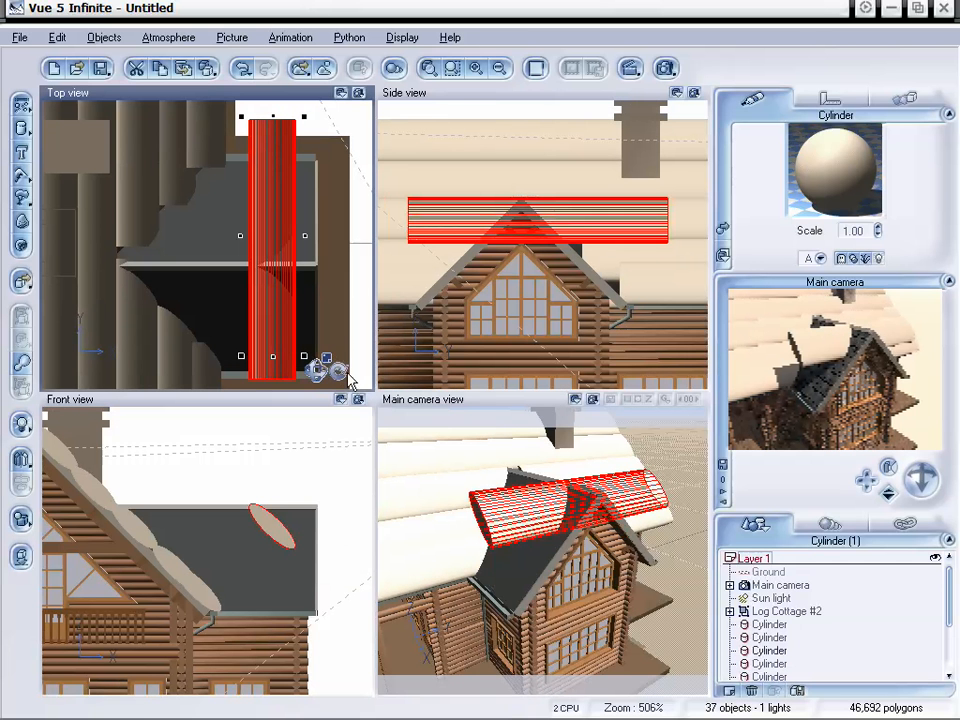
# - Rotate the copied strip -90° in the top view and move it alongside the side gable's ridge
pyautogui.moveTo(340, 372); pyautogui.dragTo(176, 291)
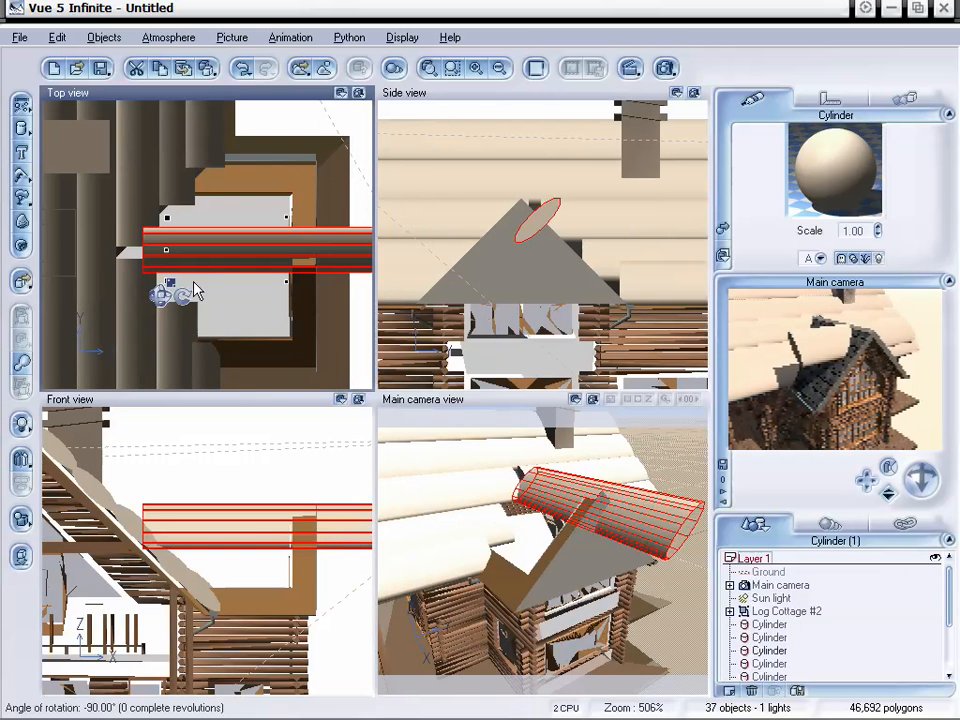
pyautogui.moveTo(325, 241); pyautogui.dragTo(295, 267)
pyautogui.moveTo(291, 228); pyautogui.dragTo(265, 207, button='right')
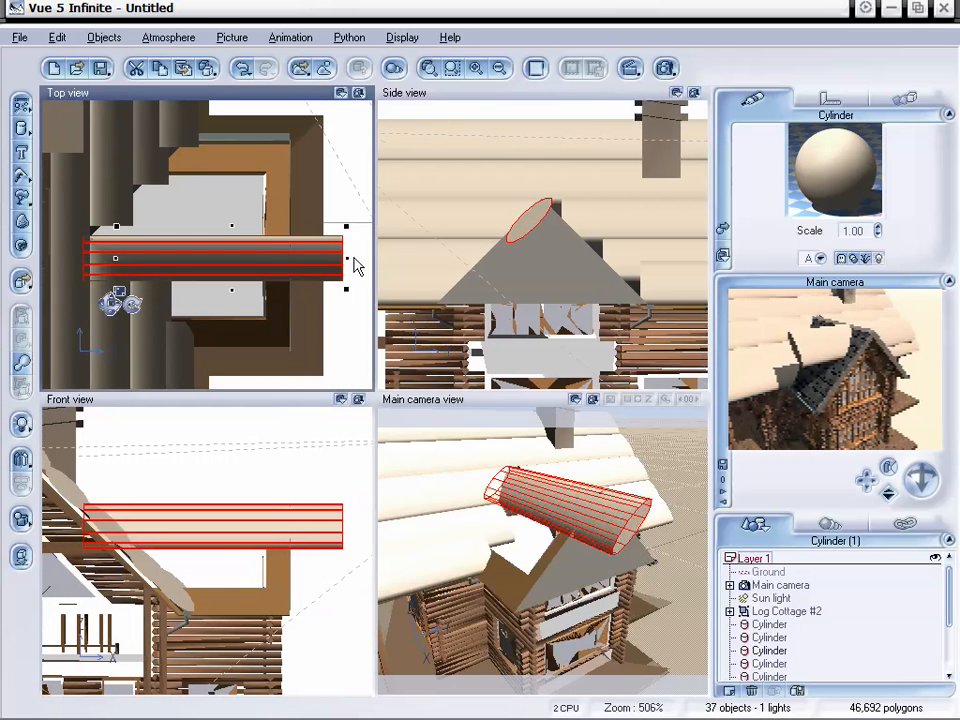
# - Shorten the strip's outer end to the side gable's roof edge and seat it on the front slope at the ridge
pyautogui.moveTo(347, 259)
pyautogui.mouseDown()
pyautogui.moveTo(133, 259)
pyautogui.moveTo(373, 260)
pyautogui.moveTo(384, 259)
pyautogui.moveTo(214, 249)
pyautogui.moveTo(444, 242)
pyautogui.moveTo(295, 250)
pyautogui.moveTo(355, 247)
pyautogui.mouseUp()
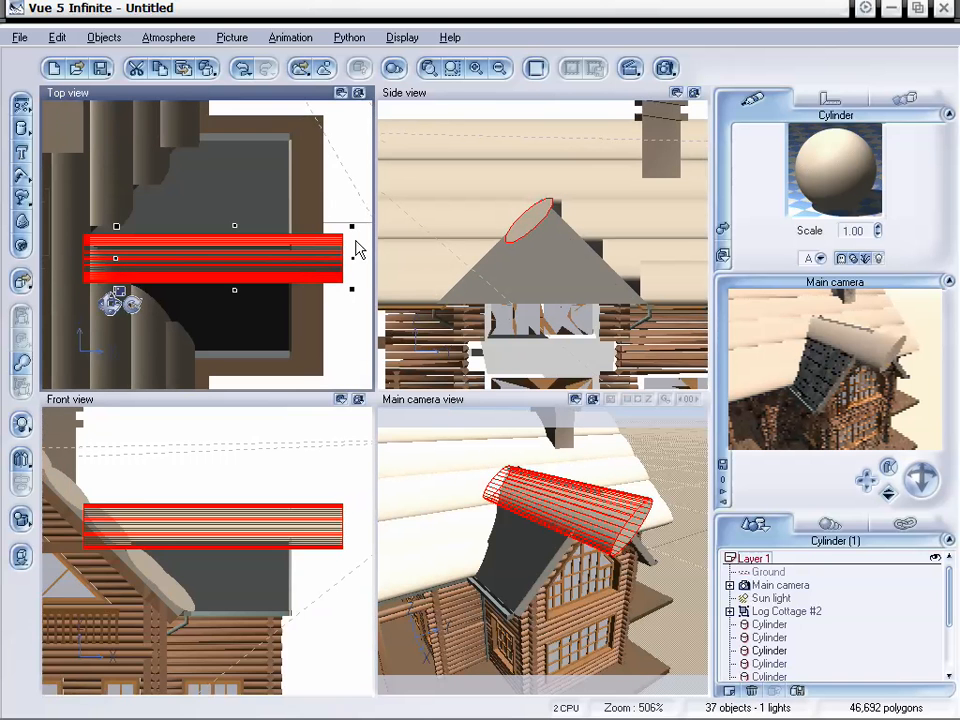
pyautogui.click(306, 519)
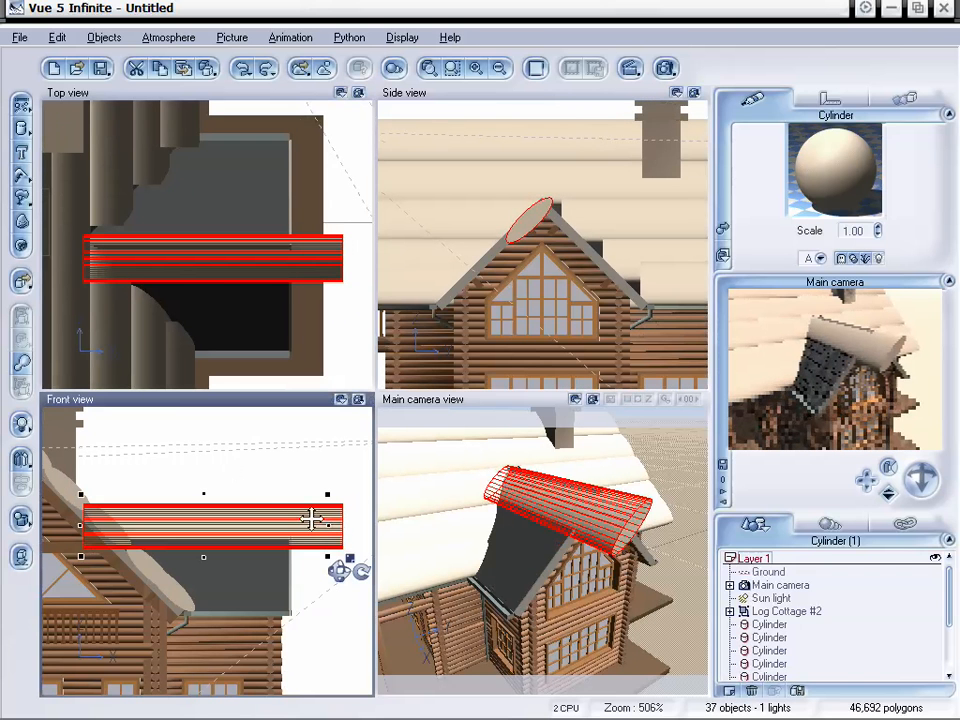
pyautogui.moveTo(330, 525); pyautogui.dragTo(283, 529)
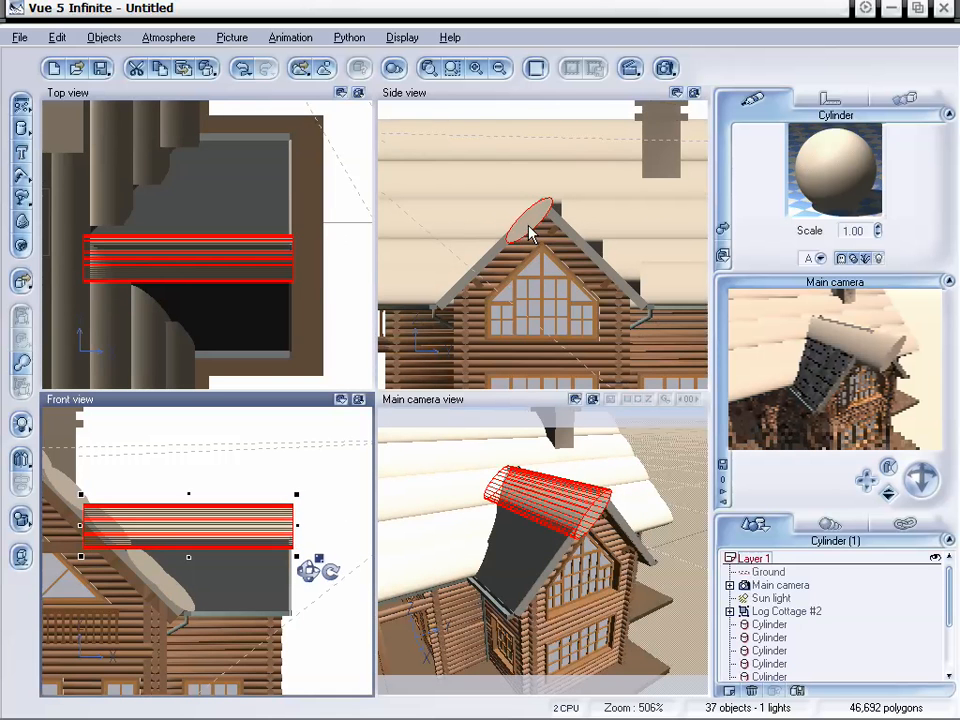
pyautogui.moveTo(530, 232); pyautogui.dragTo(516, 218)
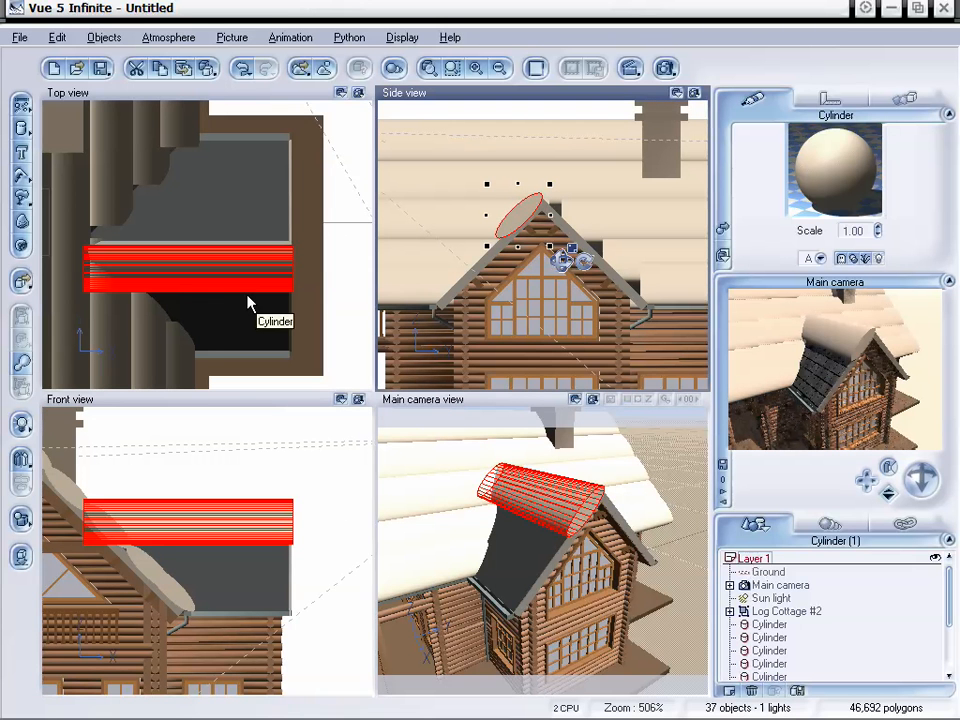
# - Duplicate the gable ridge strip, move the copy directly below it on the front slope, and shorten its inner end toward the main roof
pyautogui.hotkey('ctrl', 'v')
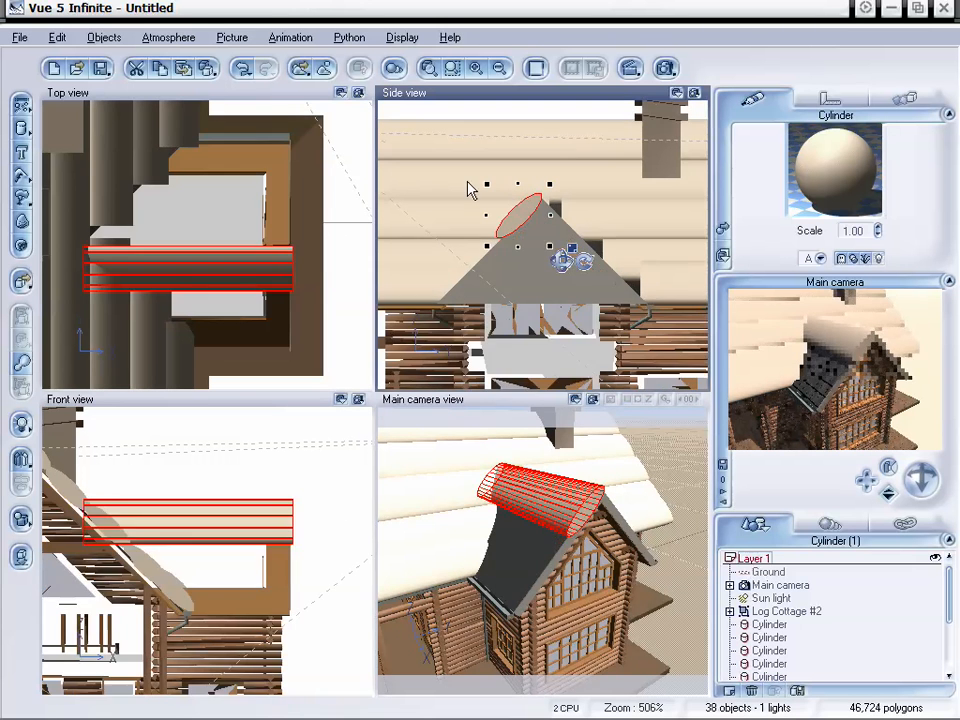
pyautogui.moveTo(510, 221); pyautogui.dragTo(479, 258)
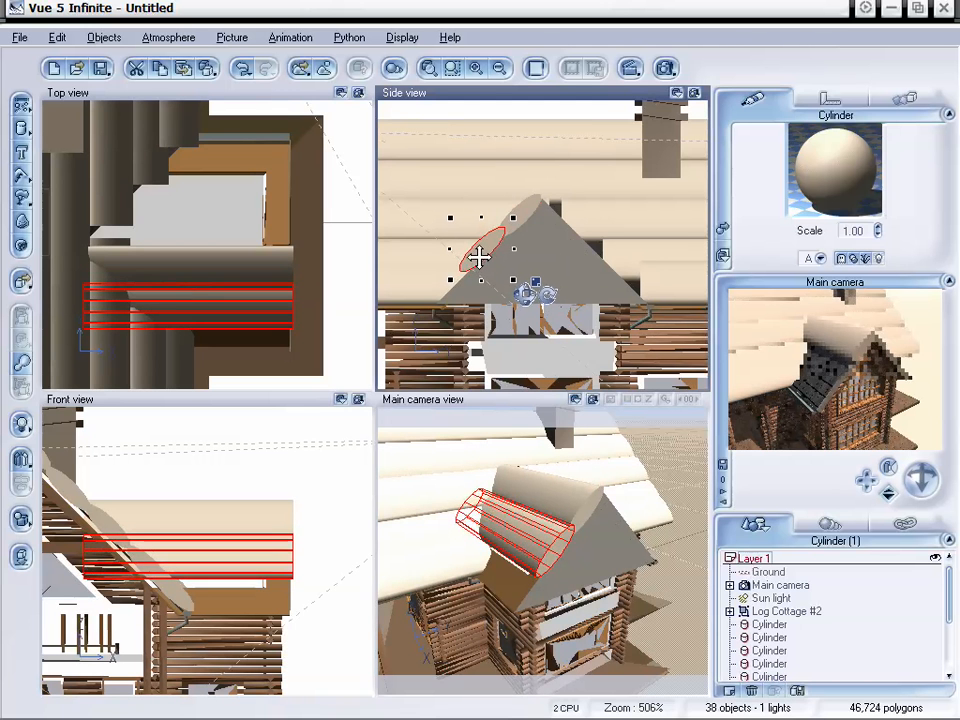
pyautogui.click(78, 304)
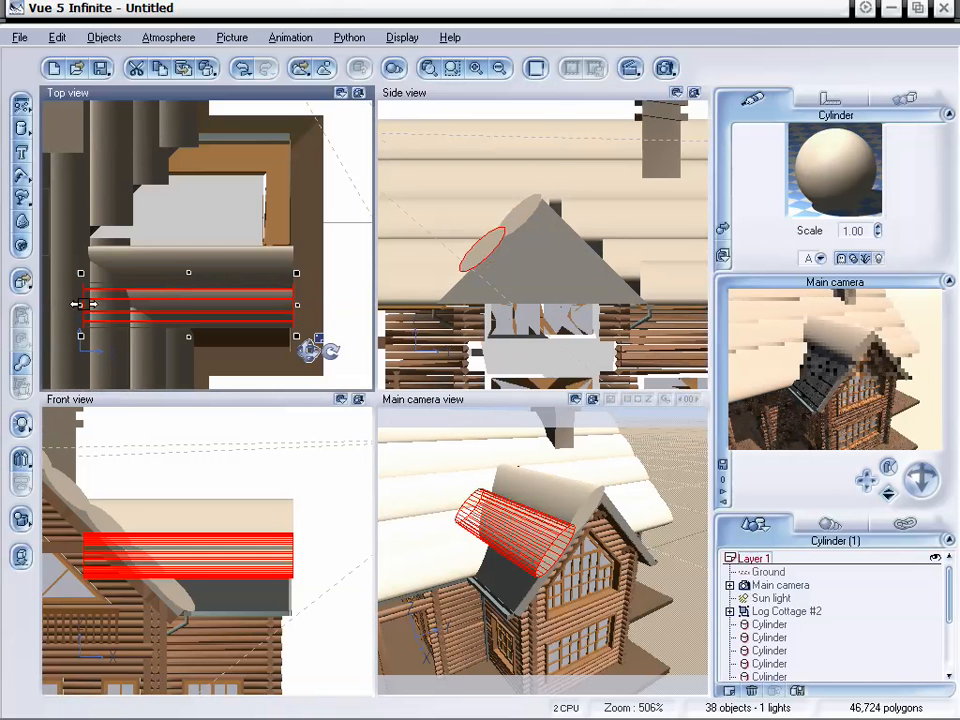
pyautogui.moveTo(78, 304); pyautogui.dragTo(113, 306)
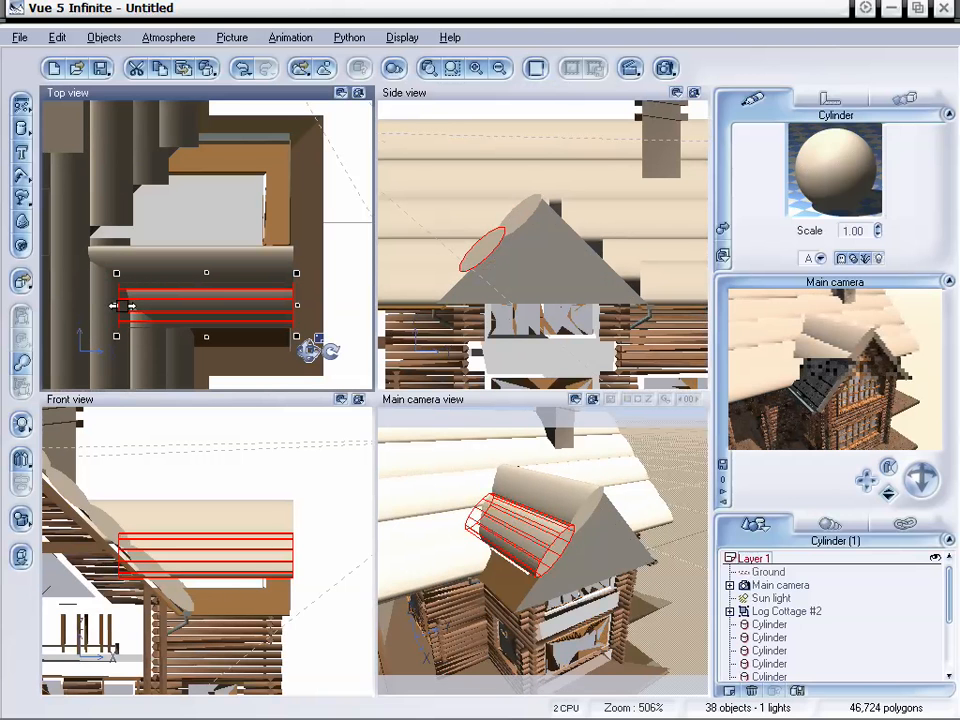
# - Duplicate the second strip on the side gable and move the copy down the front slope to the eave
pyautogui.click(490, 250)
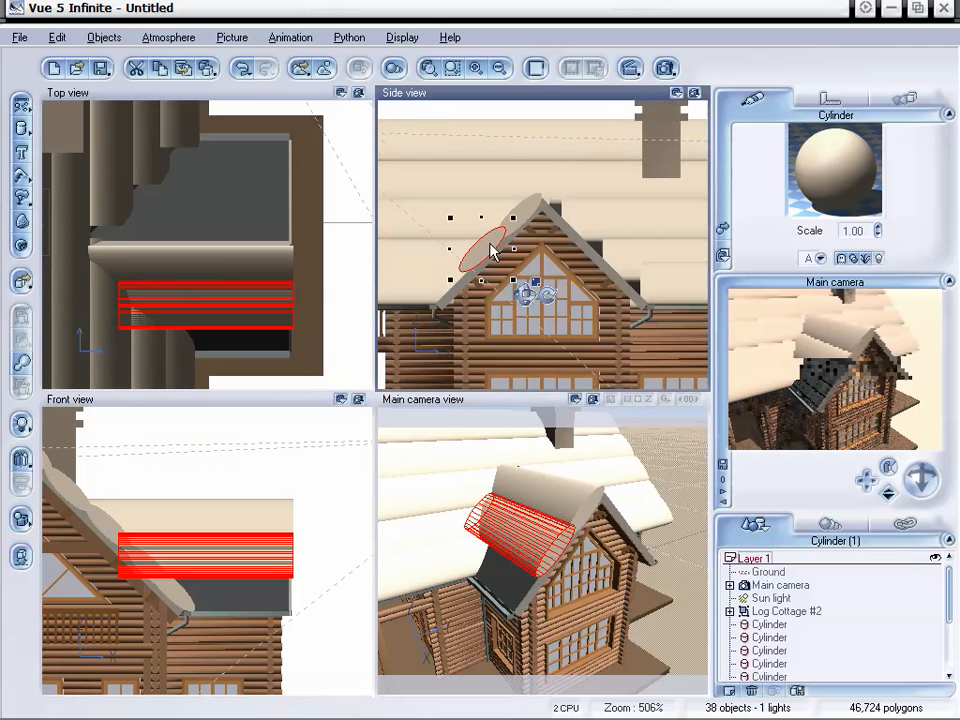
pyautogui.moveTo(491, 253); pyautogui.dragTo(459, 270)
pyautogui.click(205, 340)
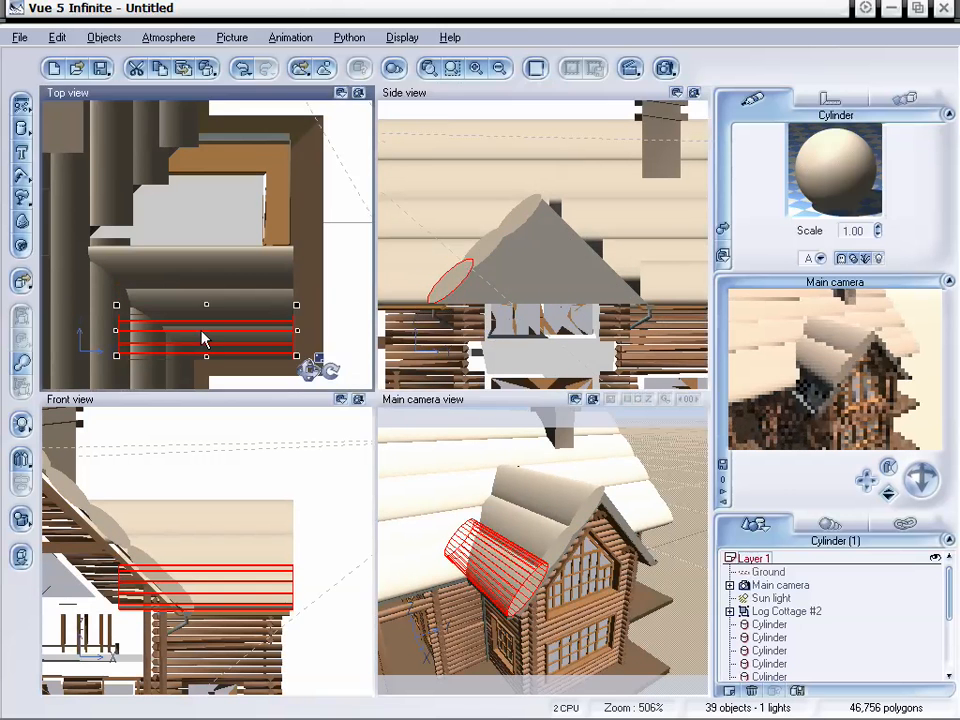
# - Shorten the inner end of the side gable's front eave strip so it stops at the main roof, then deselect it
pyautogui.moveTo(116, 331); pyautogui.dragTo(165, 331)
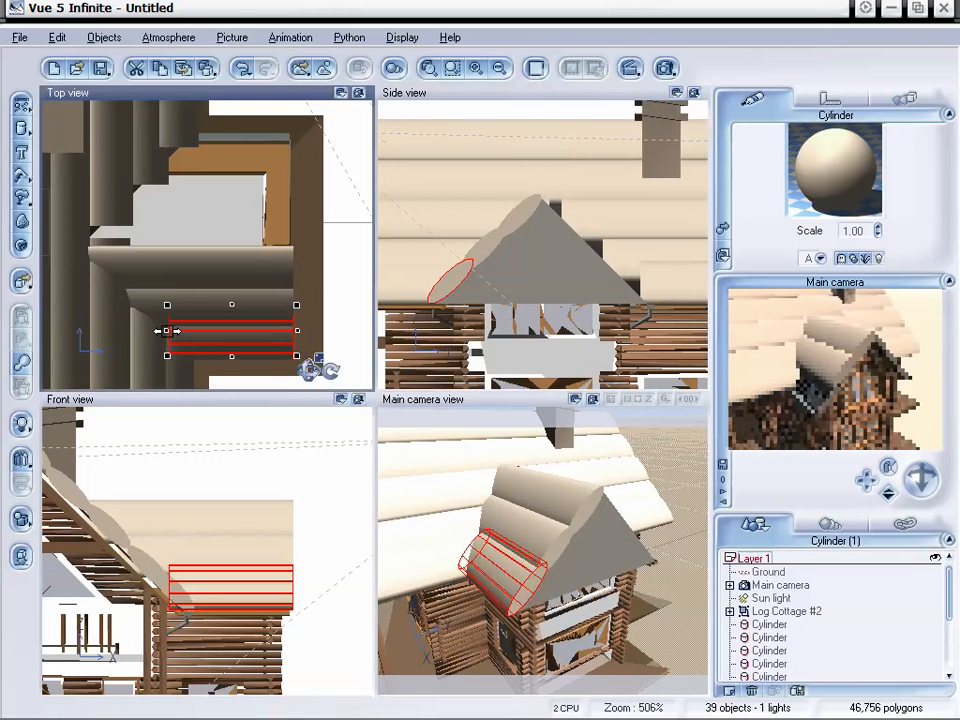
pyautogui.click(13, 615)
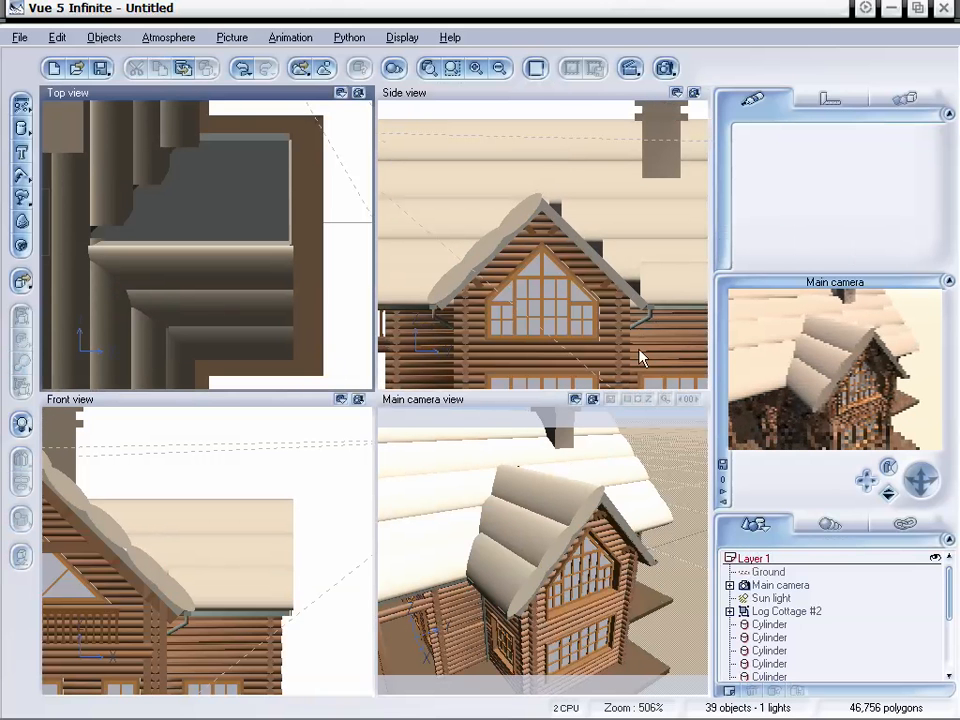
pyautogui.click(204, 272)
pyautogui.moveTo(204, 272); pyautogui.dragTo(231, 306)
pyautogui.click(236, 343)
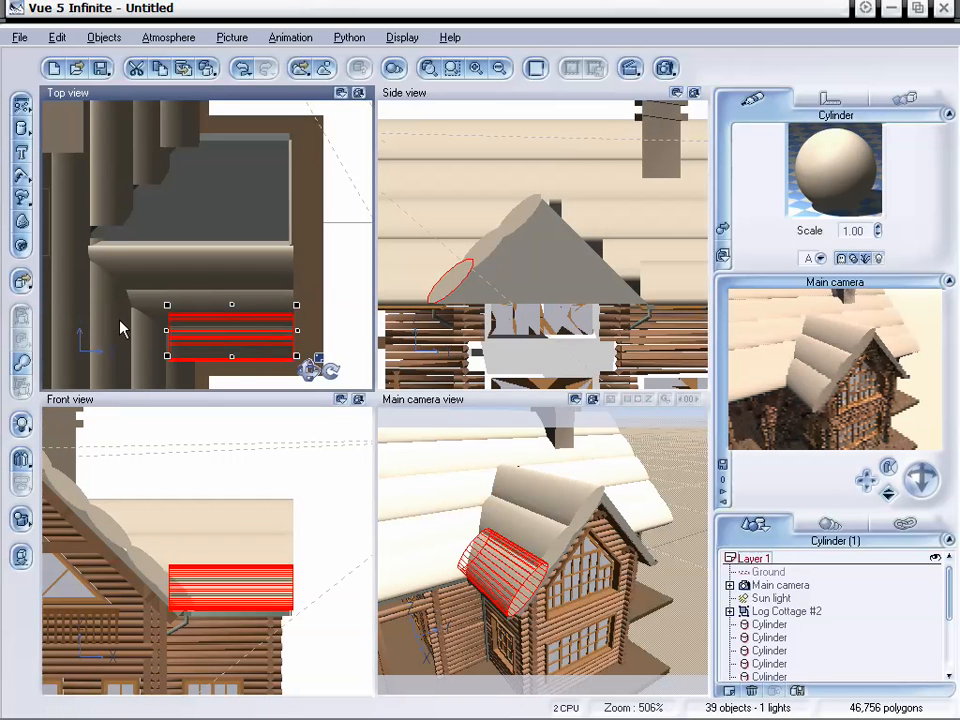
pyautogui.click(15, 614)
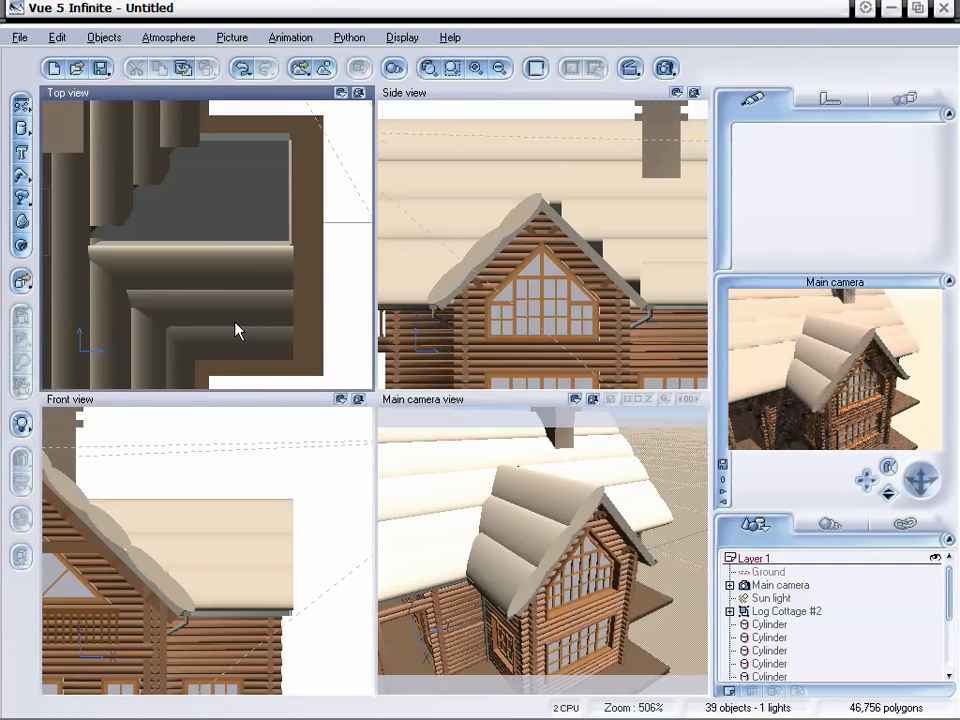
# - Duplicate the gable's ridge strip, rotate the copy -180° in the top view, and seat it on the opposite slope at the ridge
pyautogui.click(247, 261)
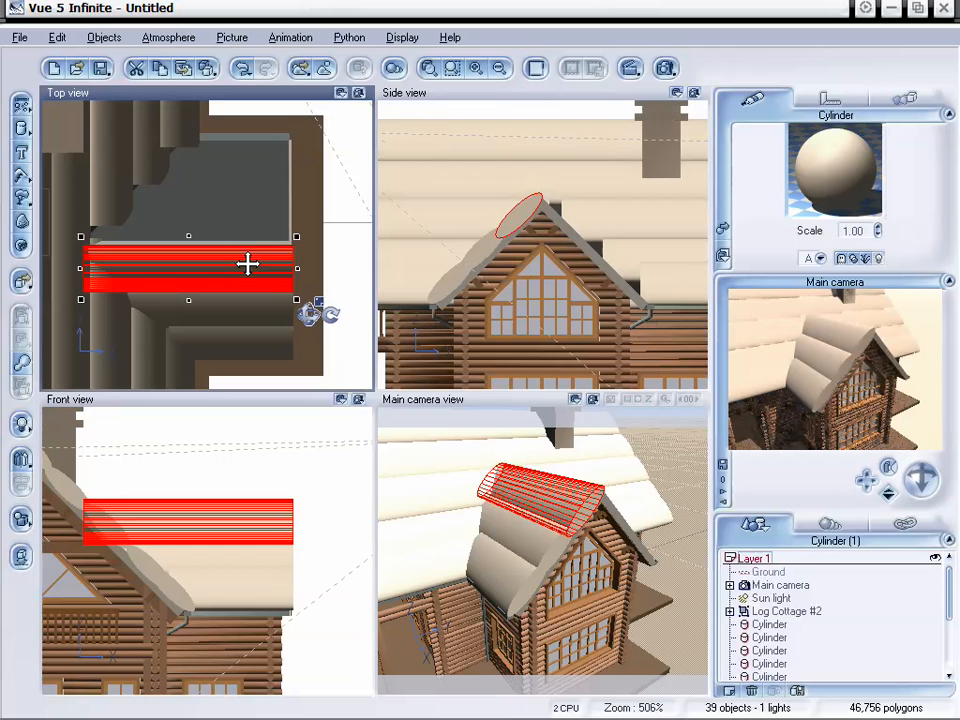
pyautogui.hotkey('ctrl', 'd')
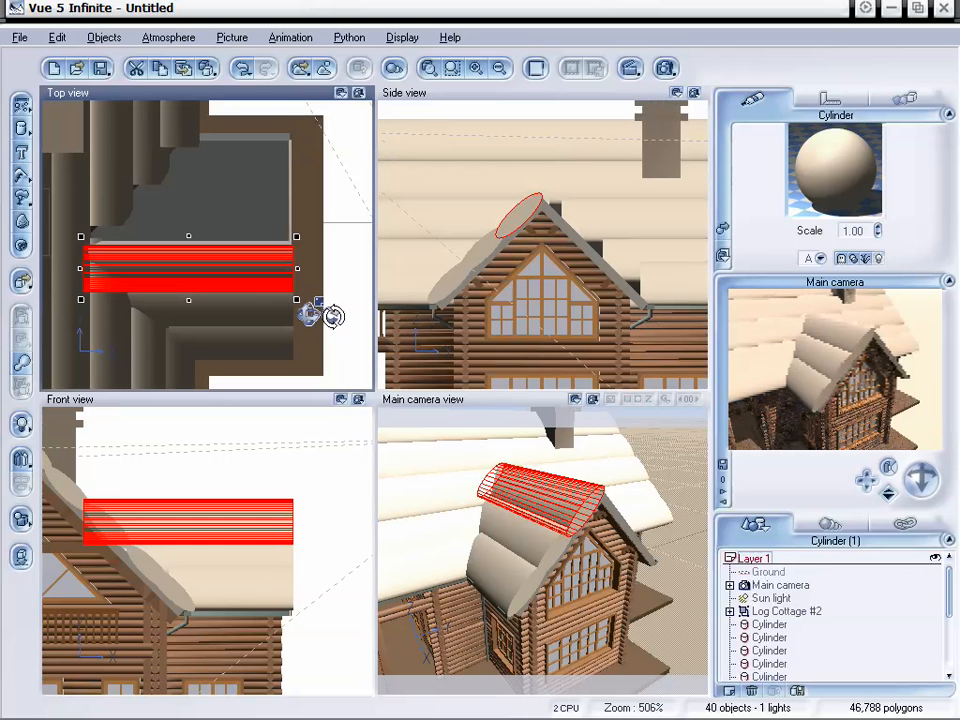
pyautogui.moveTo(333, 316); pyautogui.dragTo(118, 243)
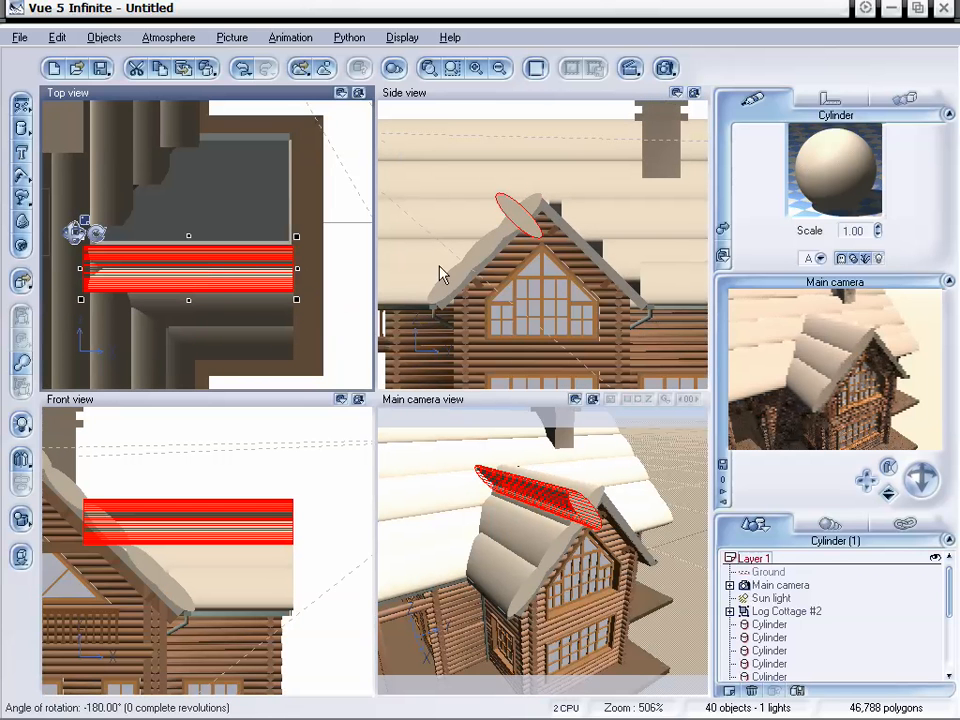
pyautogui.moveTo(492, 220); pyautogui.dragTo(561, 218)
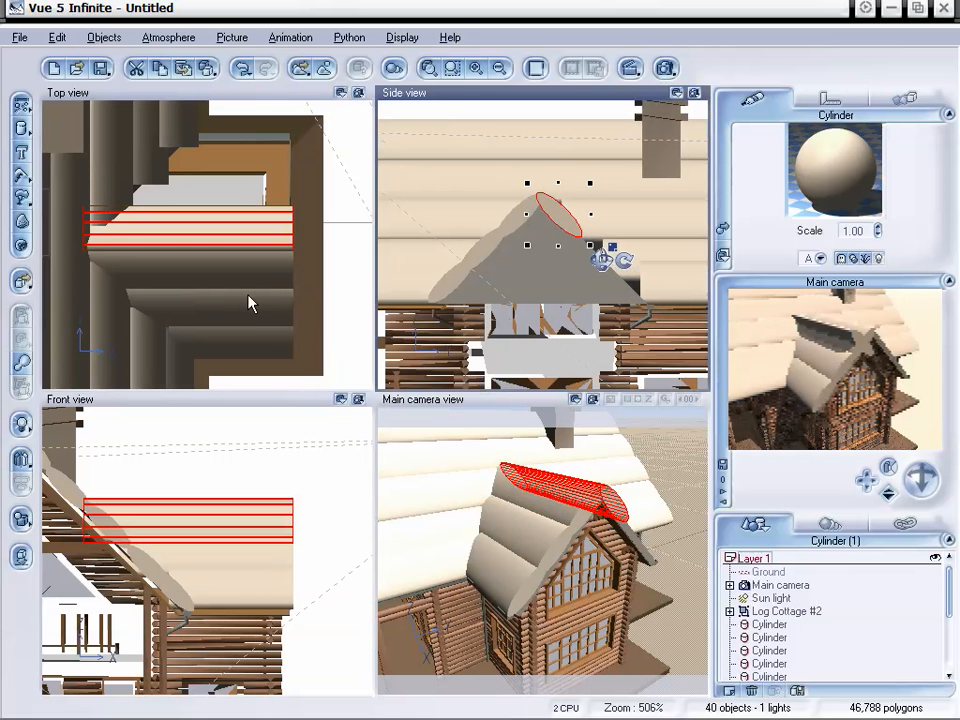
# - Duplicate the gable's middle front strip, rotate the copy -180° in the top view, and fit it below the ridge strip on the opposite slope
pyautogui.moveTo(250, 314); pyautogui.dragTo(259, 291)
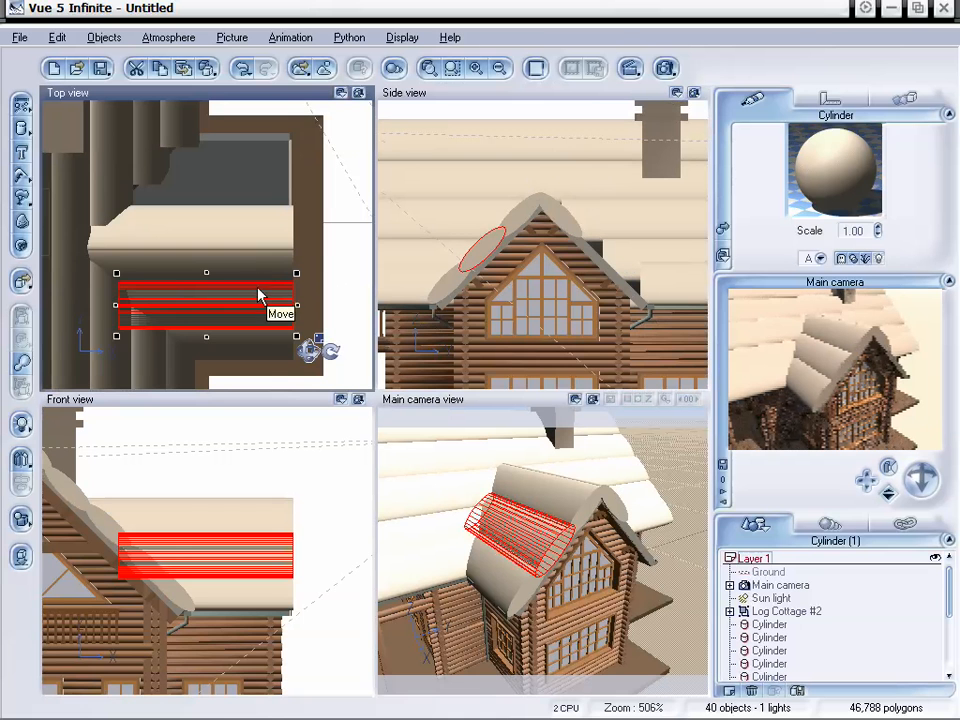
pyautogui.moveTo(317, 349); pyautogui.dragTo(137, 277)
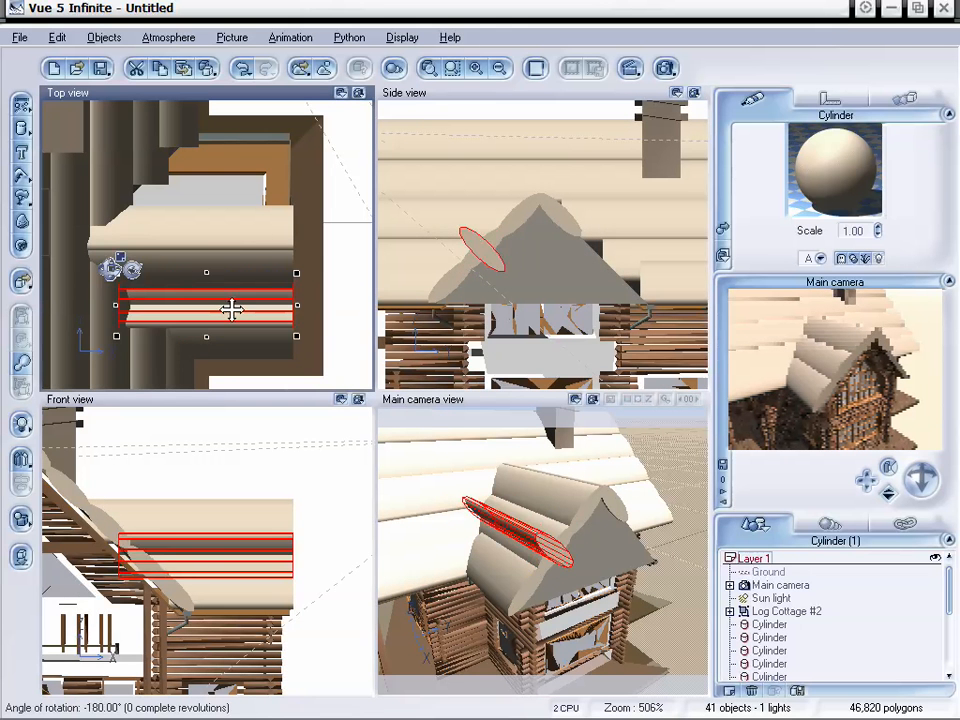
pyautogui.moveTo(253, 316); pyautogui.dragTo(253, 199)
pyautogui.click(605, 262)
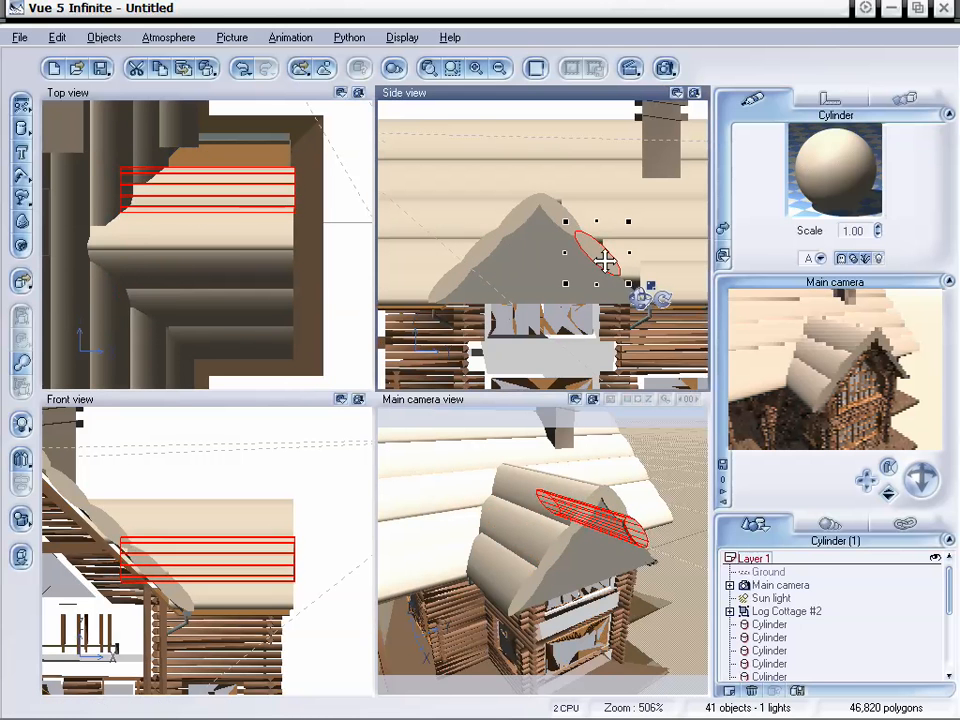
pyautogui.moveTo(605, 258); pyautogui.dragTo(598, 262)
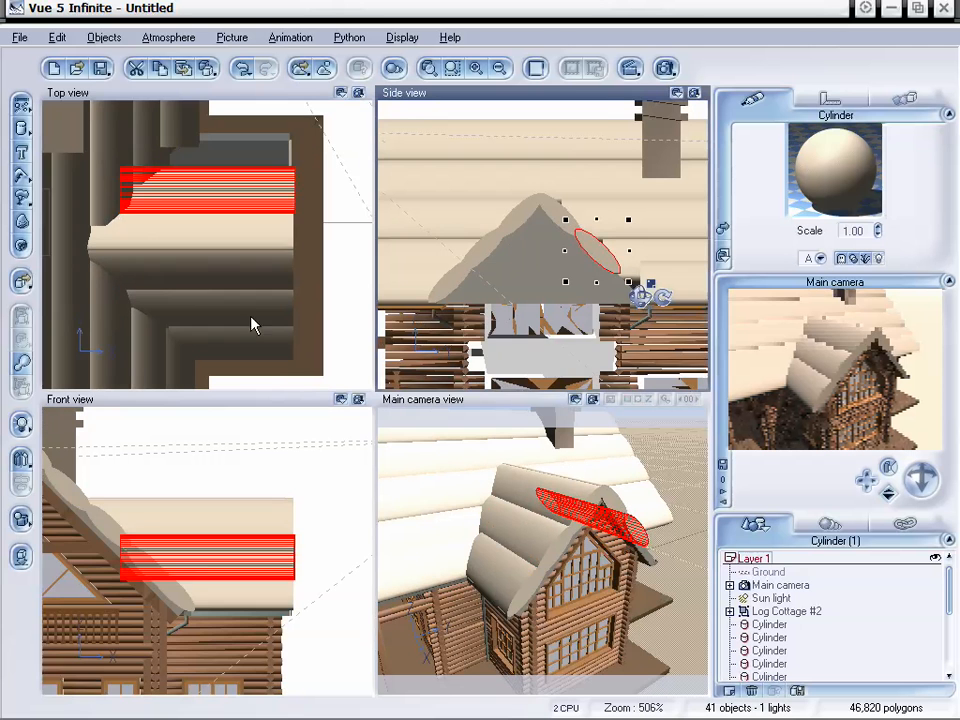
# - Copy the gable's front eave strip, turn the copy around in the top view, and seat it at the opposite slope's eave
pyautogui.click(277, 355)
pyautogui.click(277, 350)
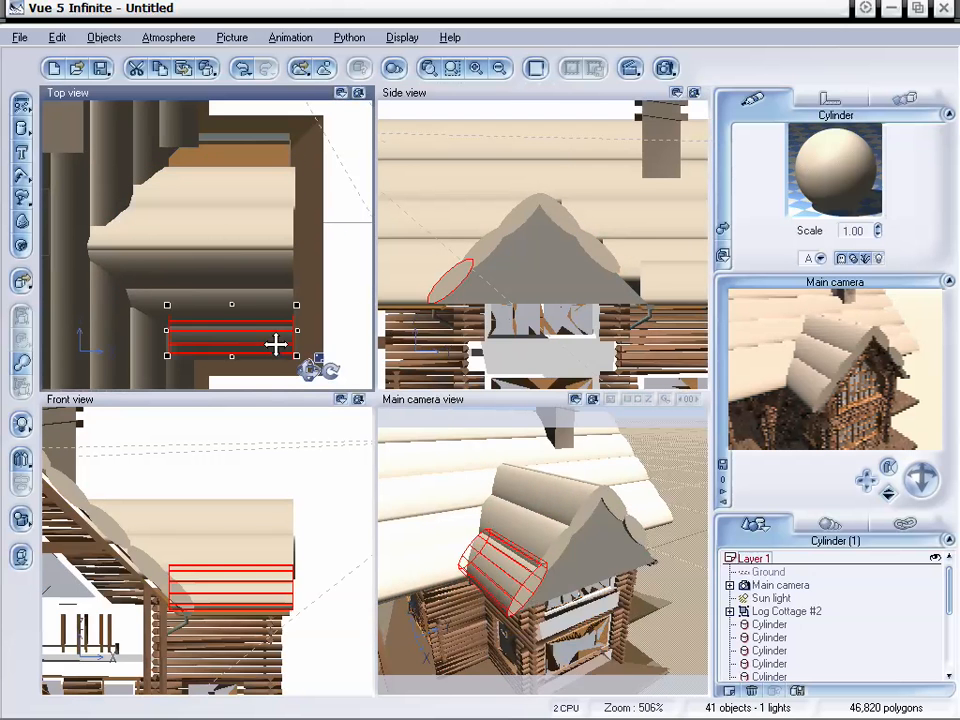
pyautogui.hotkey('ctrl', 'c')
pyautogui.hotkey('ctrl', 'v')
pyautogui.moveTo(256, 341); pyautogui.dragTo(259, 150)
pyautogui.moveTo(317, 189); pyautogui.dragTo(172, 120)
pyautogui.moveTo(641, 285); pyautogui.dragTo(632, 289)
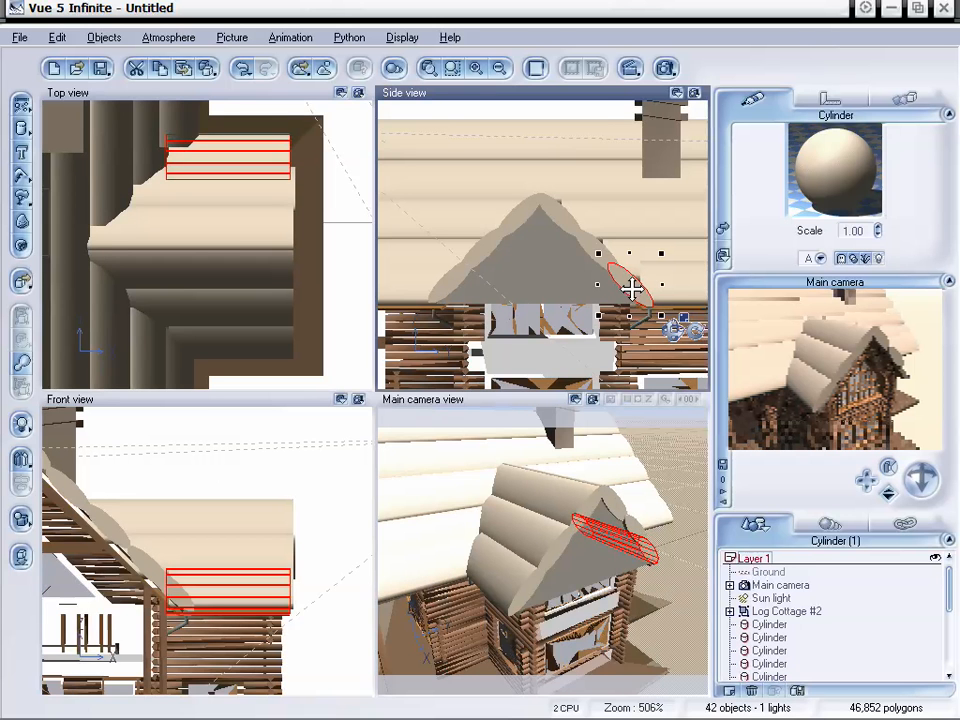
# - Lengthen the copied eave strip's outer end to line up with the gable's other strips, then deselect it
pyautogui.click(270, 150)
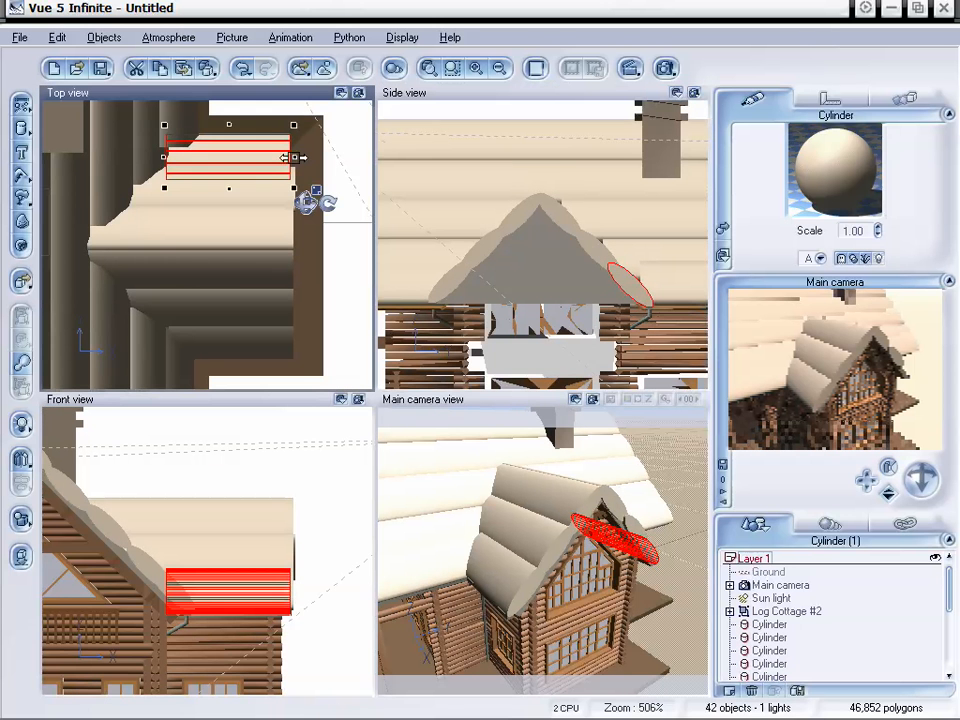
pyautogui.moveTo(300, 160); pyautogui.dragTo(306, 159)
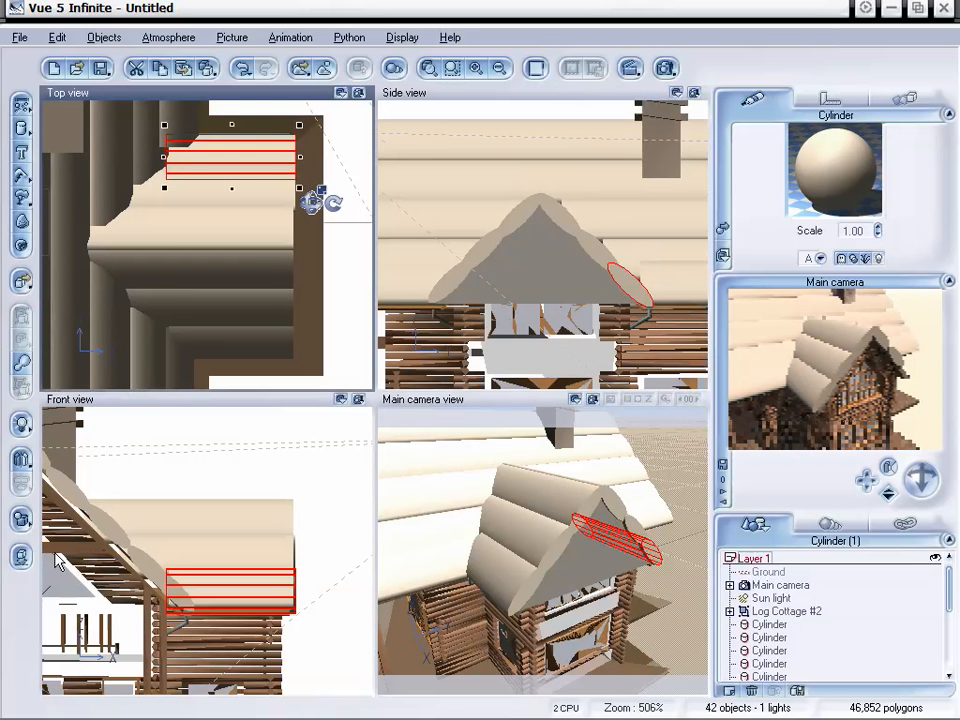
pyautogui.click(31, 593)
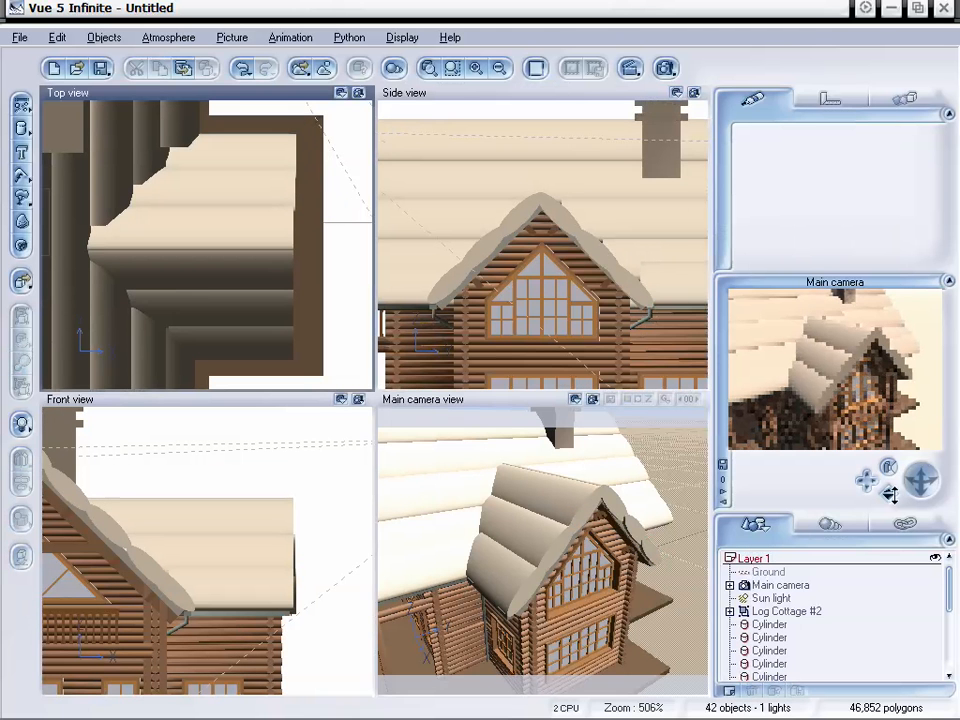
# - Inspect the covered roof and the joint between the gable's two ridge strips from several camera angles
pyautogui.moveTo(889, 493); pyautogui.dragTo(867, 479)
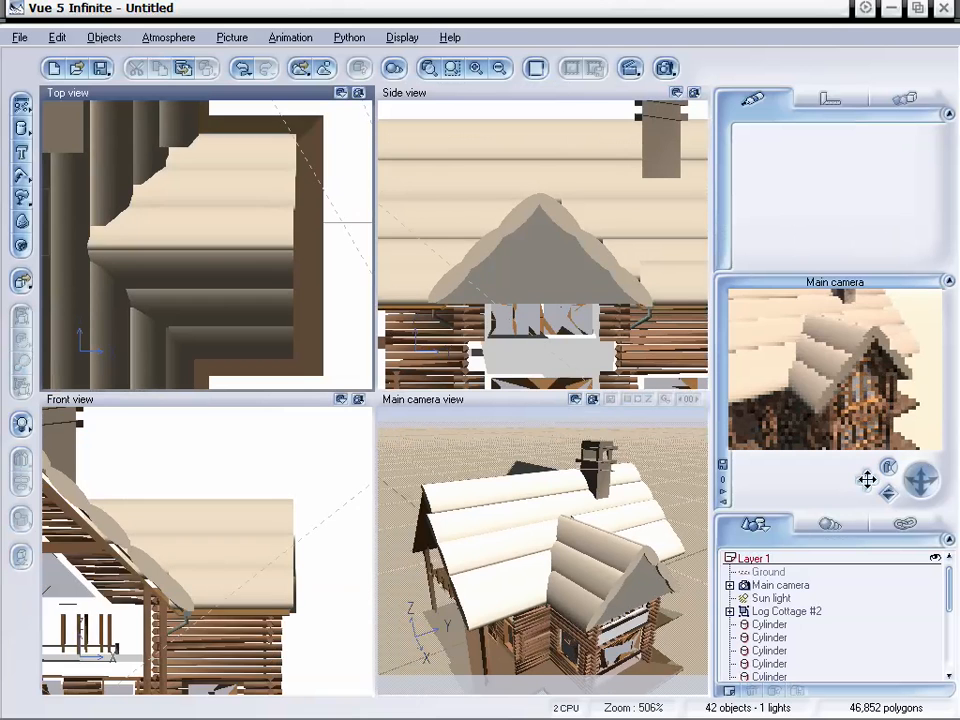
pyautogui.rightClick(764, 410)
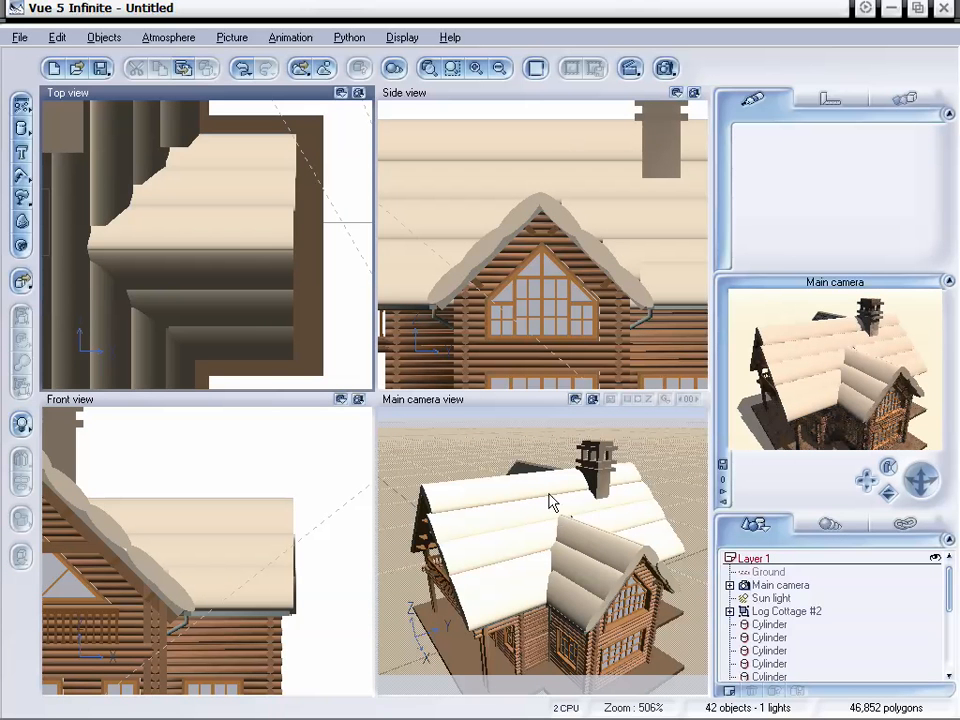
pyautogui.moveTo(886, 500)
pyautogui.mouseDown()
pyautogui.moveTo(886, 462)
pyautogui.moveTo(886, 486)
pyautogui.mouseUp()
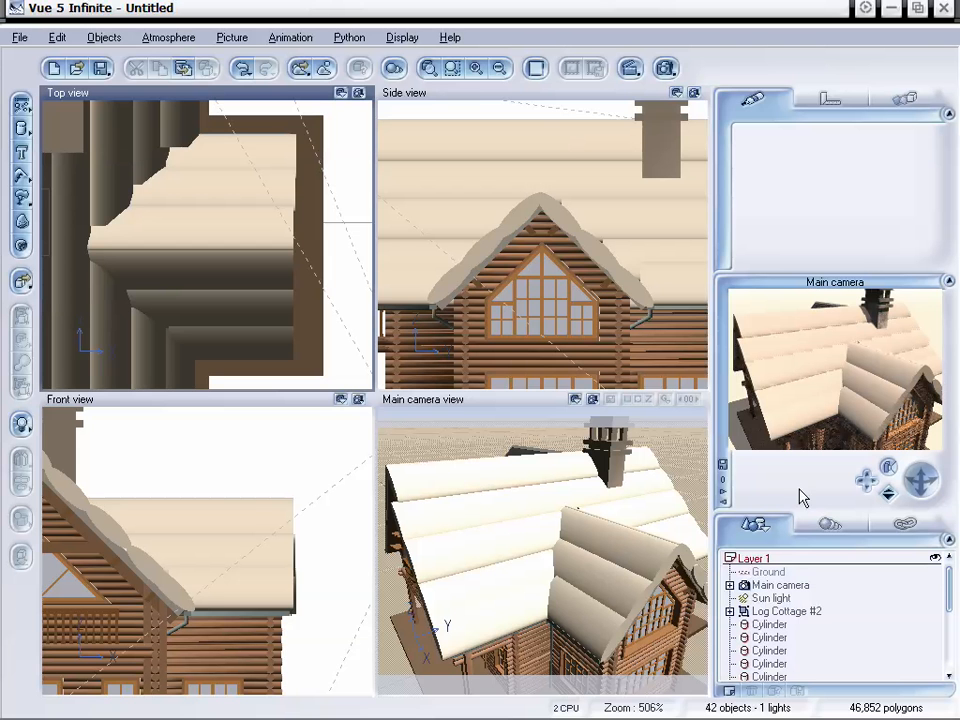
pyautogui.moveTo(921, 481); pyautogui.dragTo(750, 506)
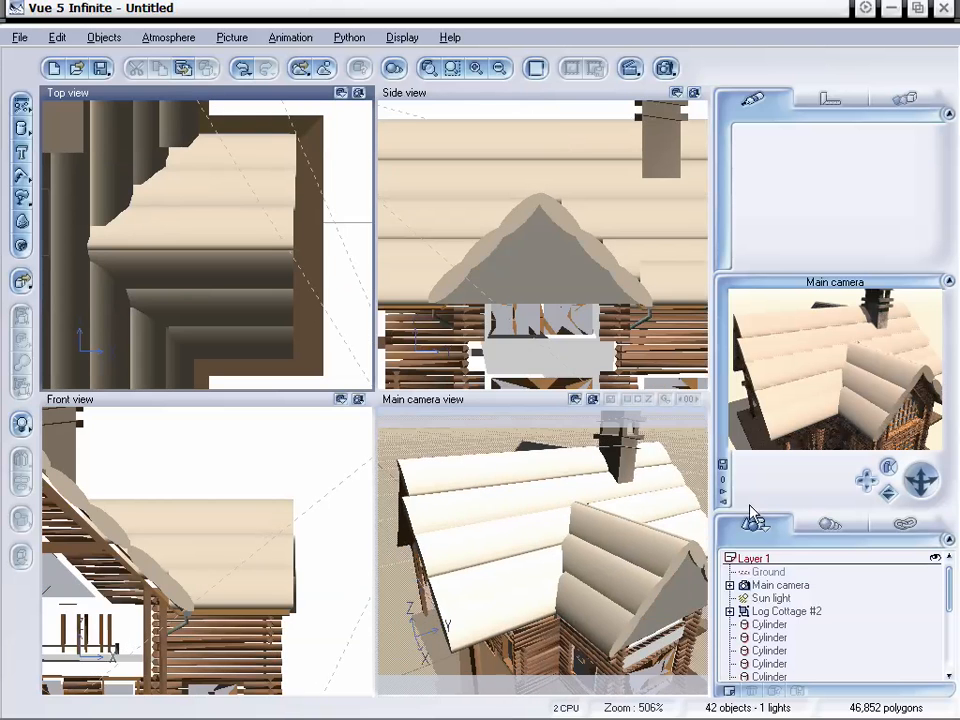
pyautogui.click(672, 553)
pyautogui.keyDown('shift'); pyautogui.click(681, 563); pyautogui.keyUp('shift')
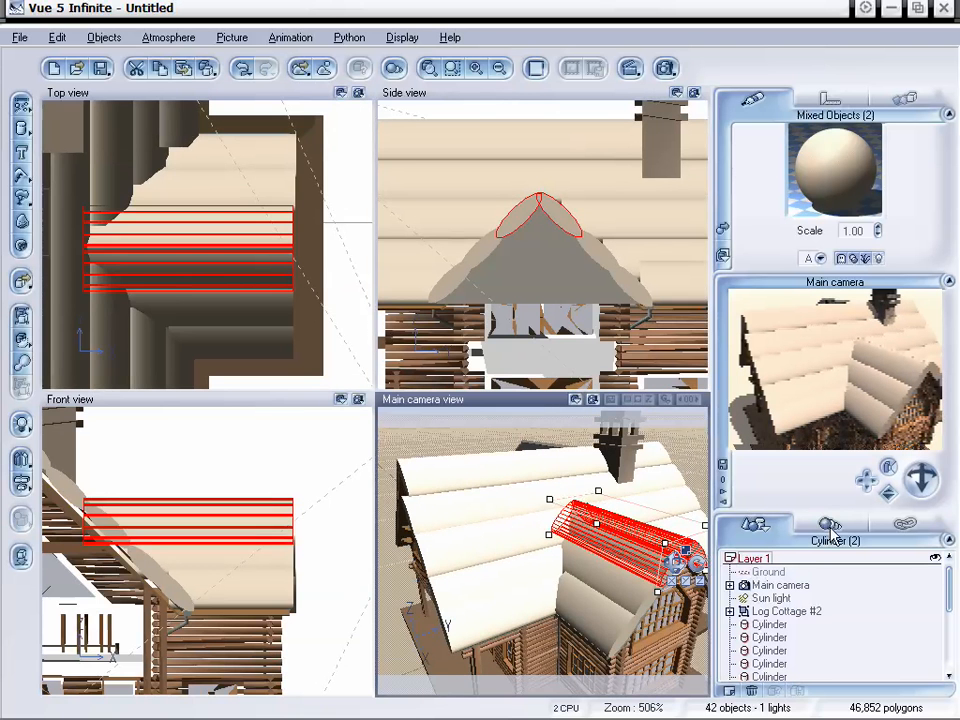
pyautogui.moveTo(923, 480); pyautogui.dragTo(888, 500)
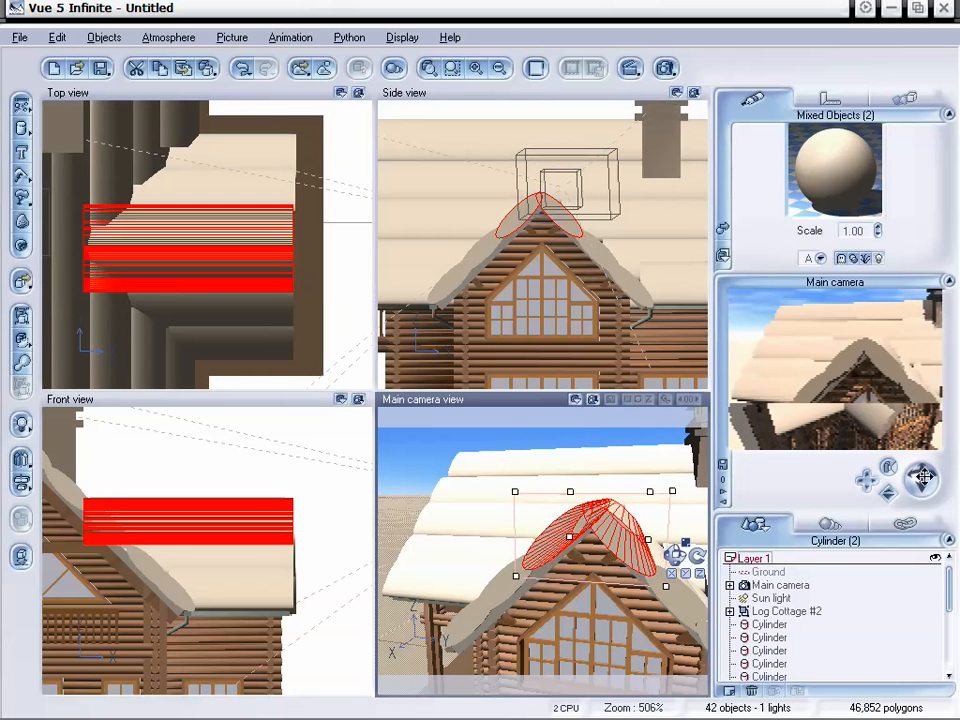
pyautogui.moveTo(921, 479); pyautogui.dragTo(884, 481)
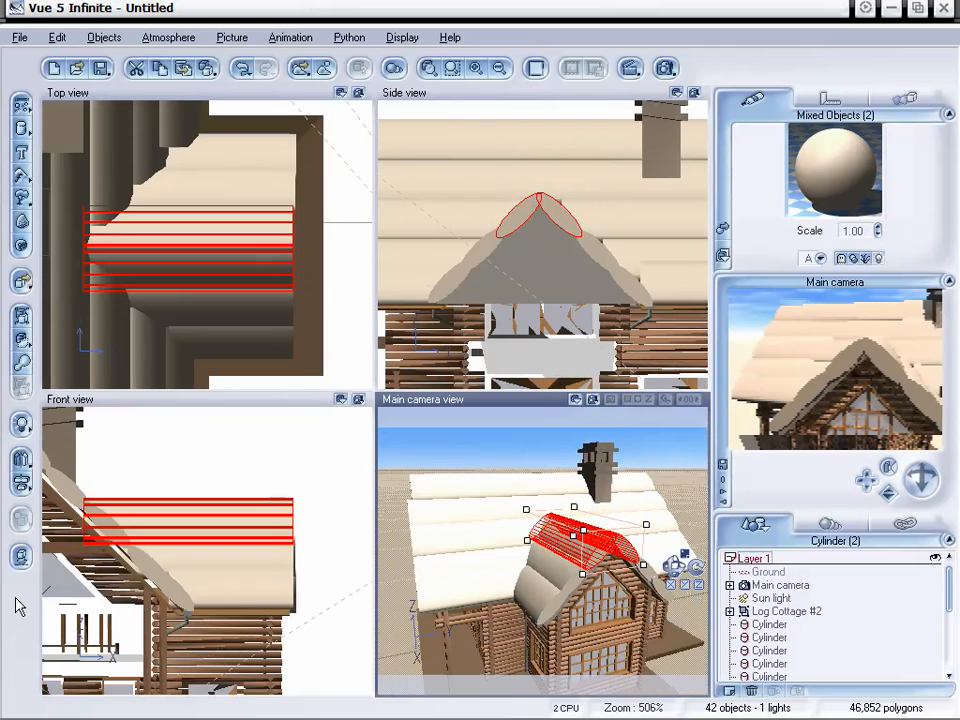
pyautogui.click(17, 600)
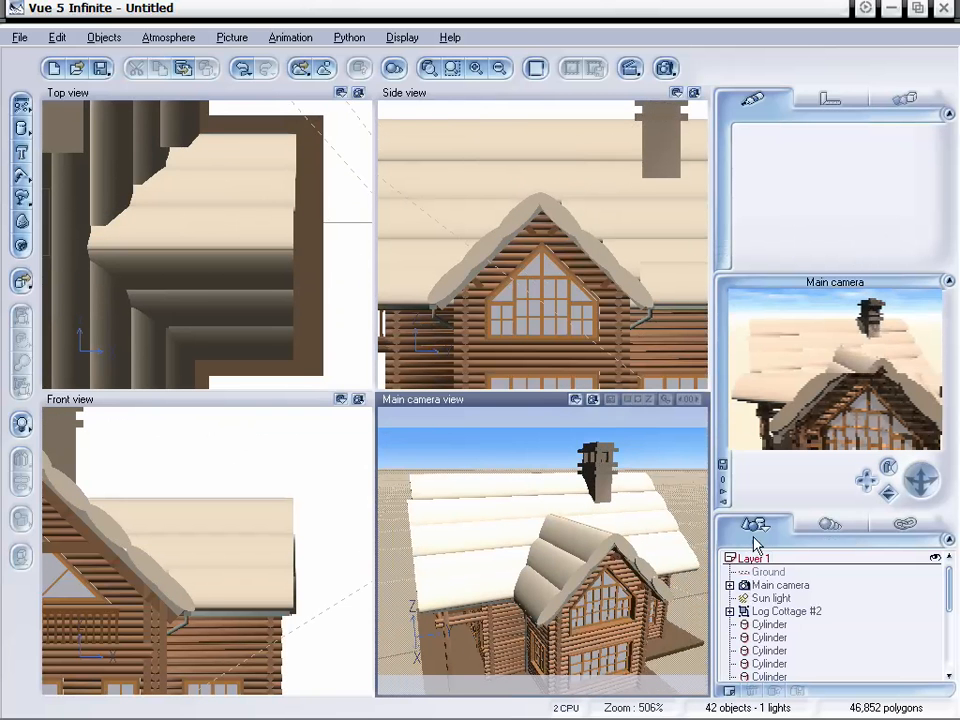
pyautogui.moveTo(921, 480); pyautogui.dragTo(913, 460)
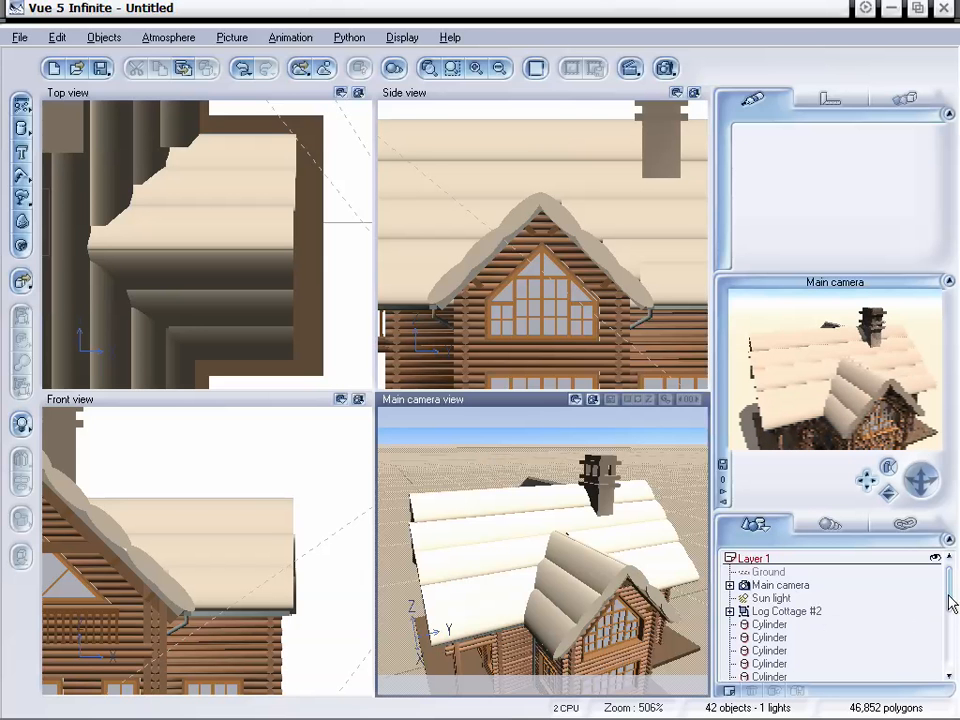
# - Create a new layer and move the last cylinder from Layer 1 into it
pyautogui.moveTo(954, 600)
pyautogui.mouseDown()
pyautogui.moveTo(950, 628)
pyautogui.moveTo(950, 598)
pyautogui.moveTo(951, 624)
pyautogui.moveTo(949, 606)
pyautogui.mouseUp()
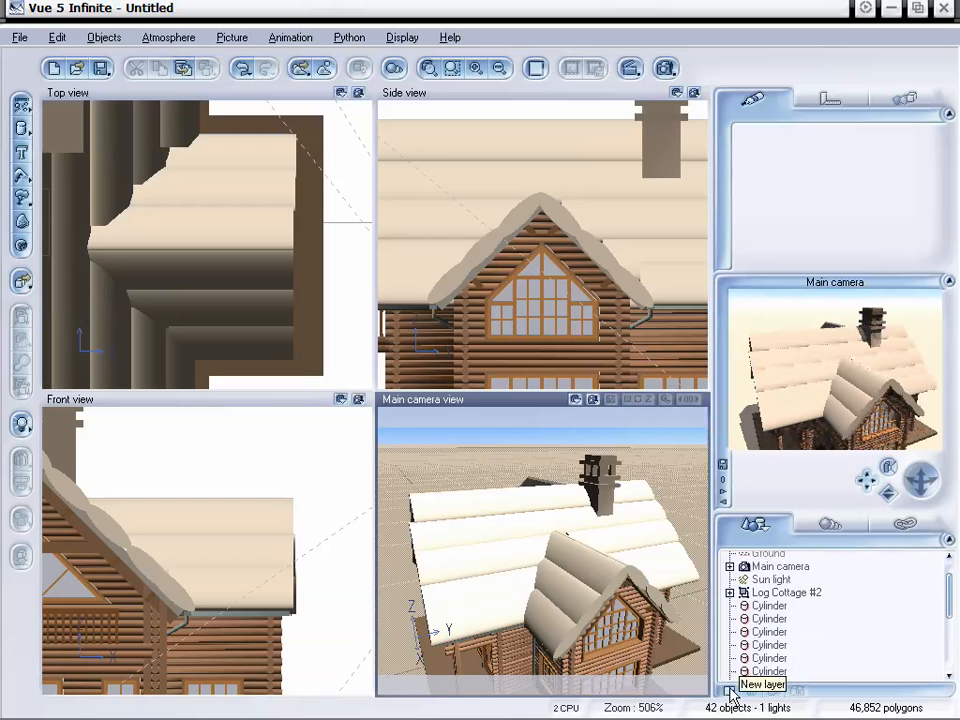
pyautogui.scroll(-5, 935, 618)
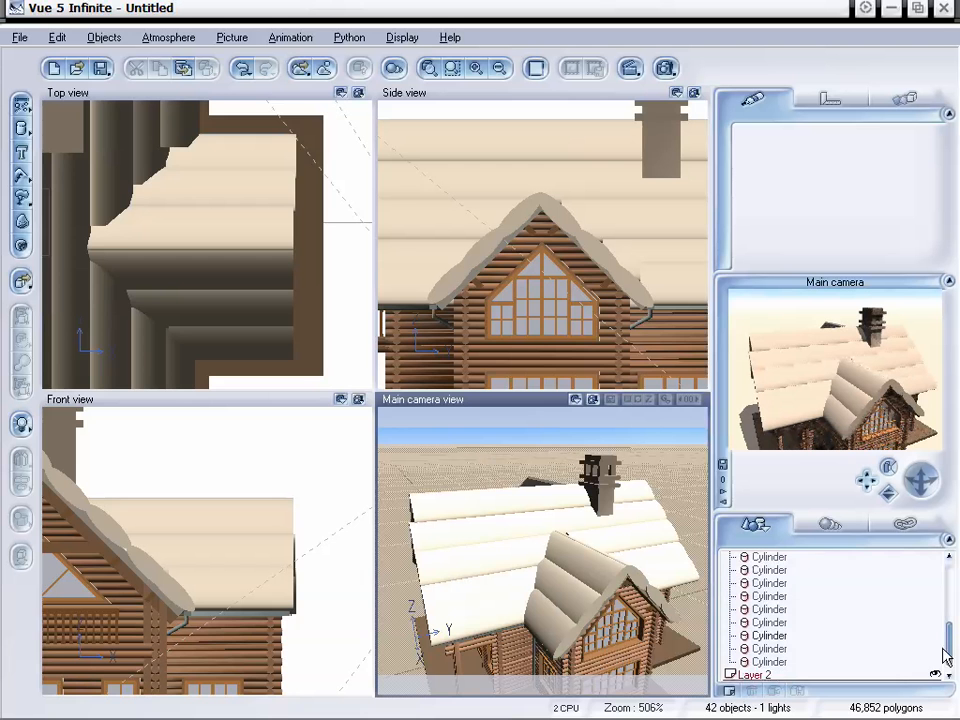
pyautogui.click(772, 663)
pyautogui.moveTo(780, 678); pyautogui.dragTo(780, 676)
# - Select the remaining roof cylinders in Layer 1, move them all into Layer 2, and collapse that layer
pyautogui.click(779, 650)
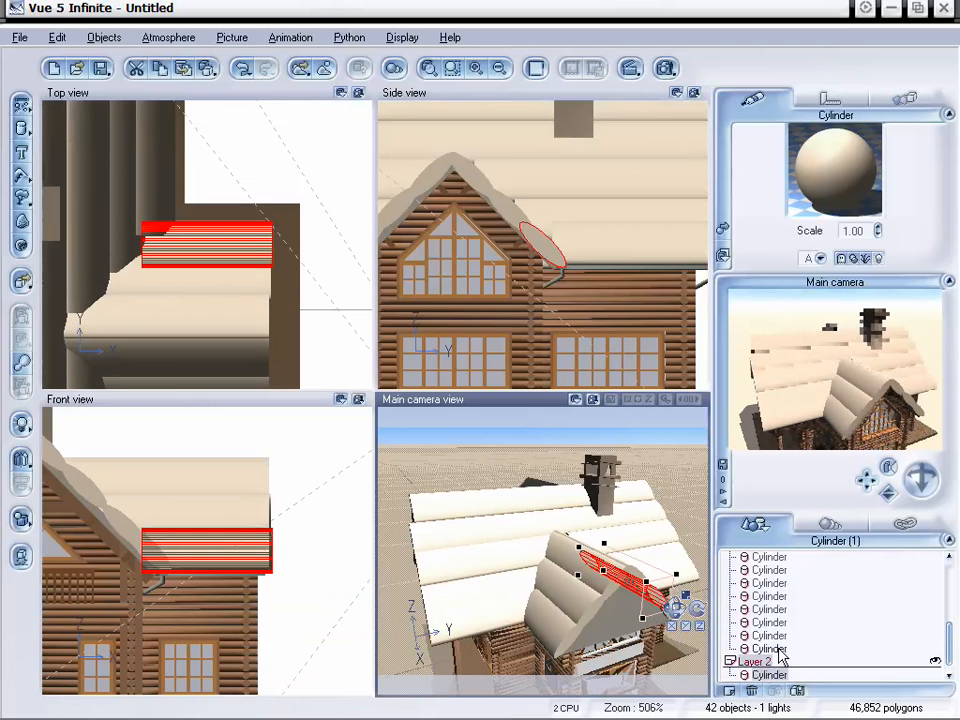
pyautogui.moveTo(950, 639)
pyautogui.mouseDown()
pyautogui.moveTo(951, 580)
pyautogui.moveTo(944, 655)
pyautogui.mouseUp()
pyautogui.keyDown('shift'); pyautogui.click(784, 634); pyautogui.keyUp('shift')
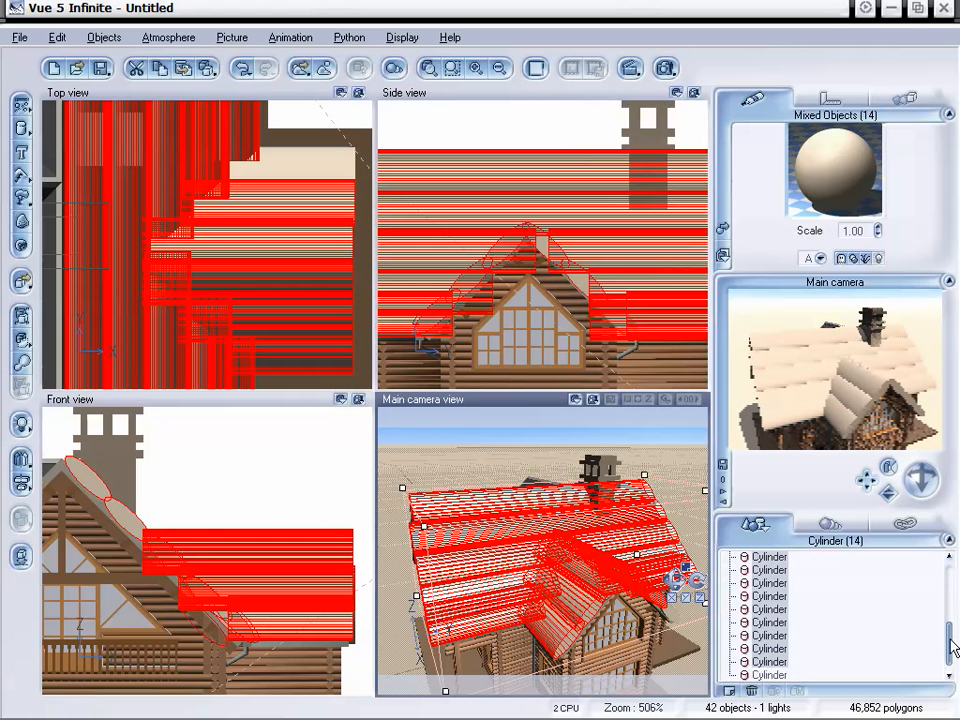
pyautogui.moveTo(951, 643); pyautogui.dragTo(949, 600)
pyautogui.click(730, 624)
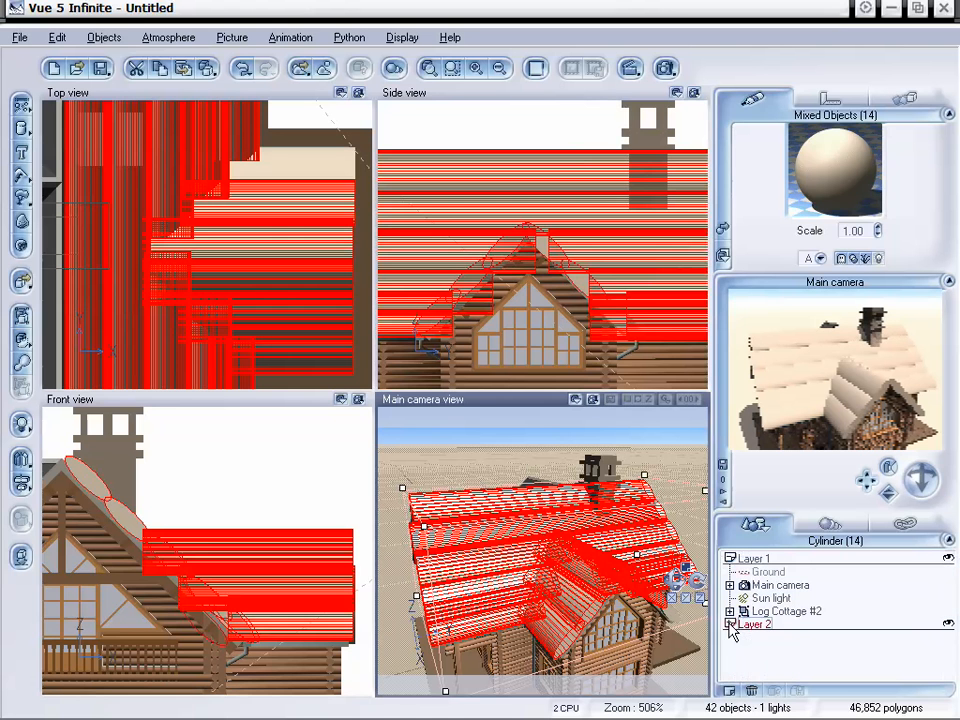
# - Clear the selection, expand Layer 2, select all of its cylinders at once, and collapse the layer
pyautogui.click(757, 652)
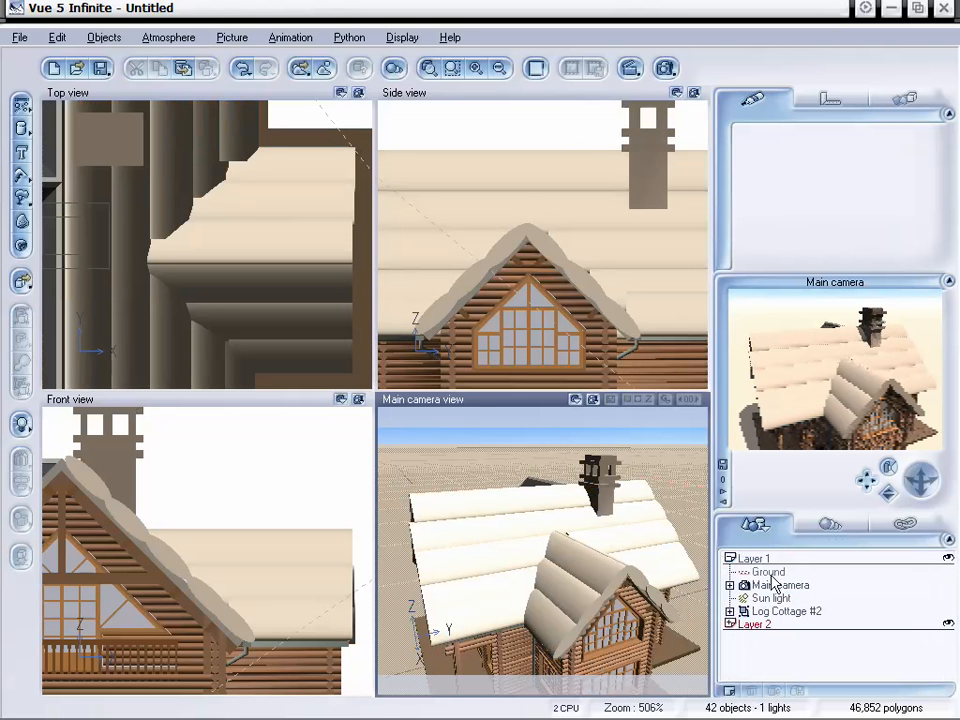
pyautogui.click(731, 625)
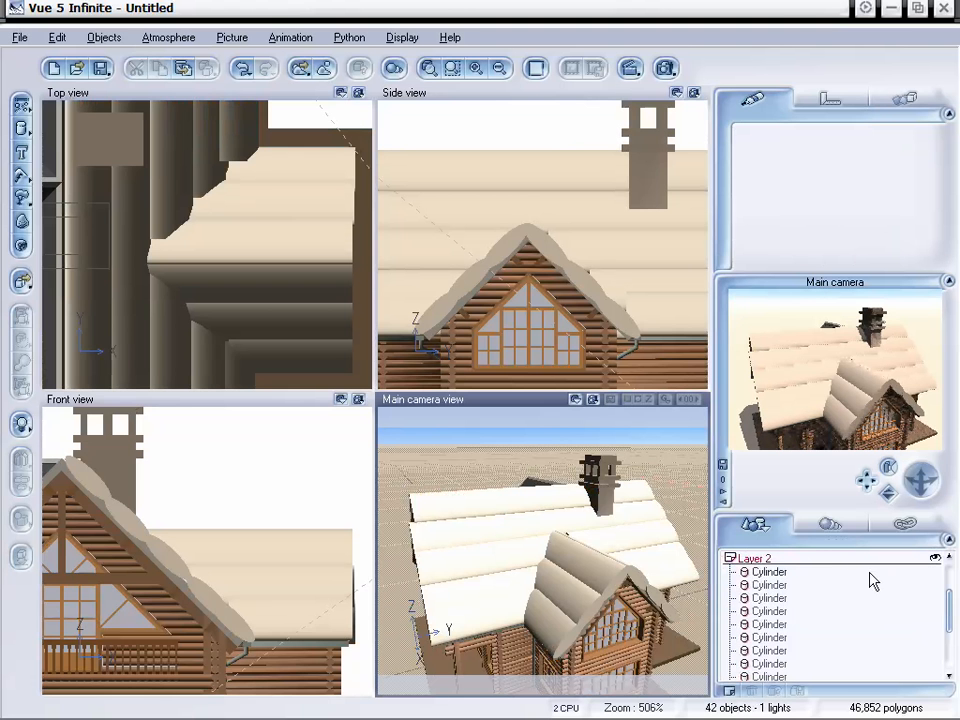
pyautogui.click(755, 560)
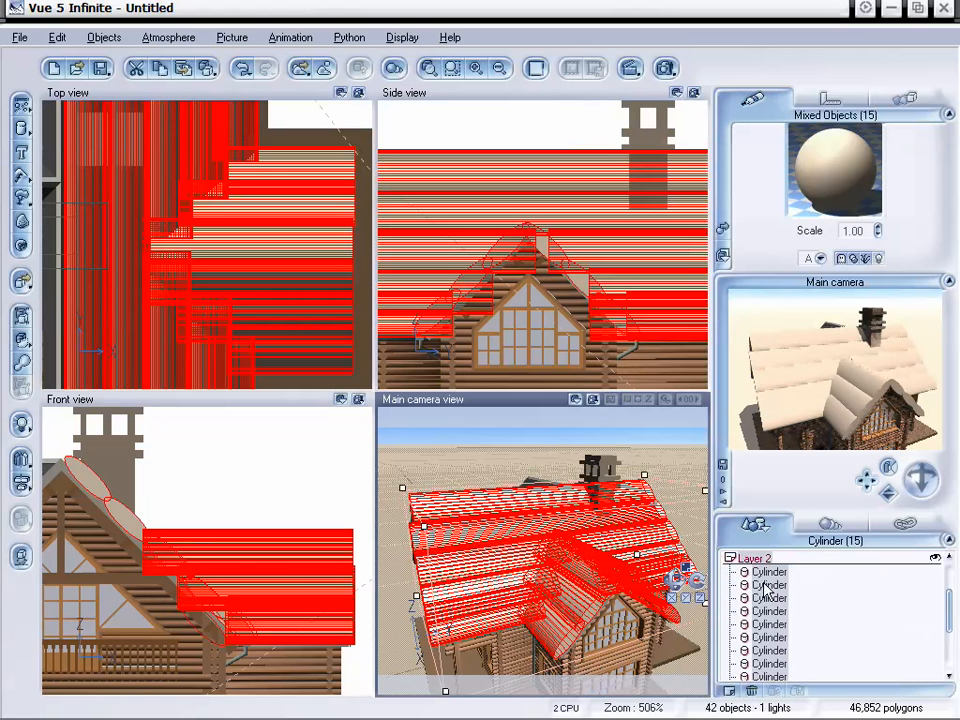
pyautogui.click(730, 558)
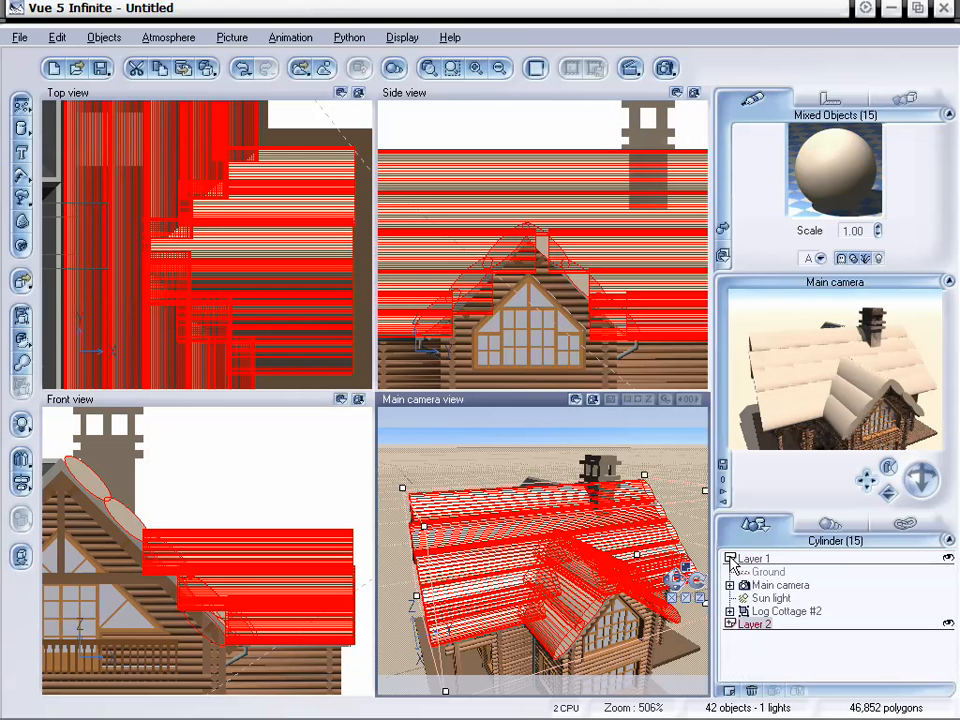
# - Clear the selection, add an empty third layer and delete it again
pyautogui.click(779, 641)
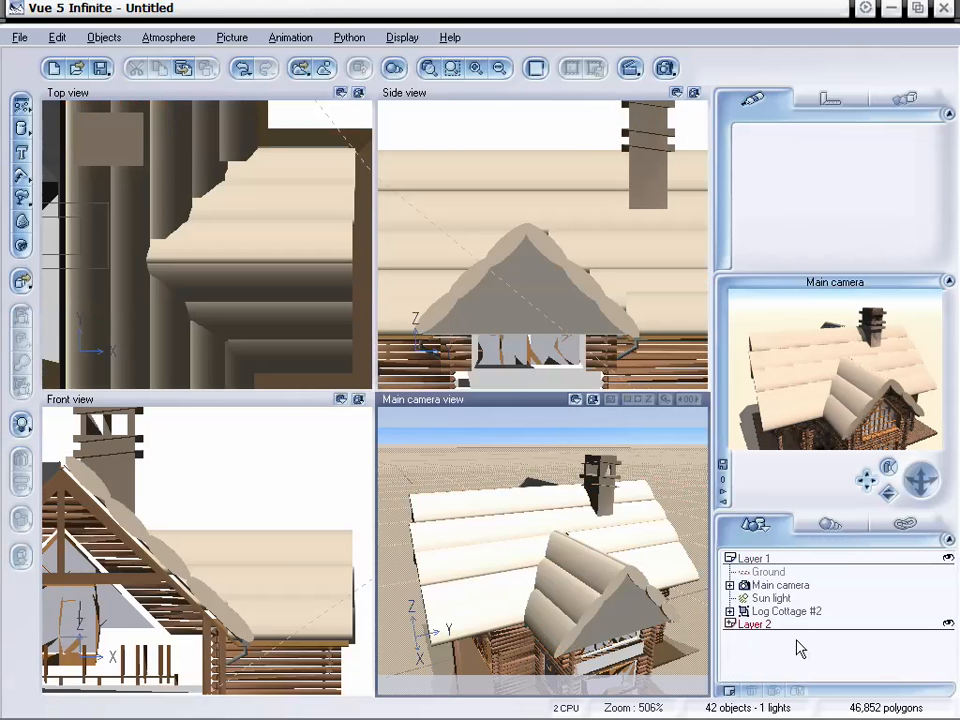
pyautogui.click(730, 692)
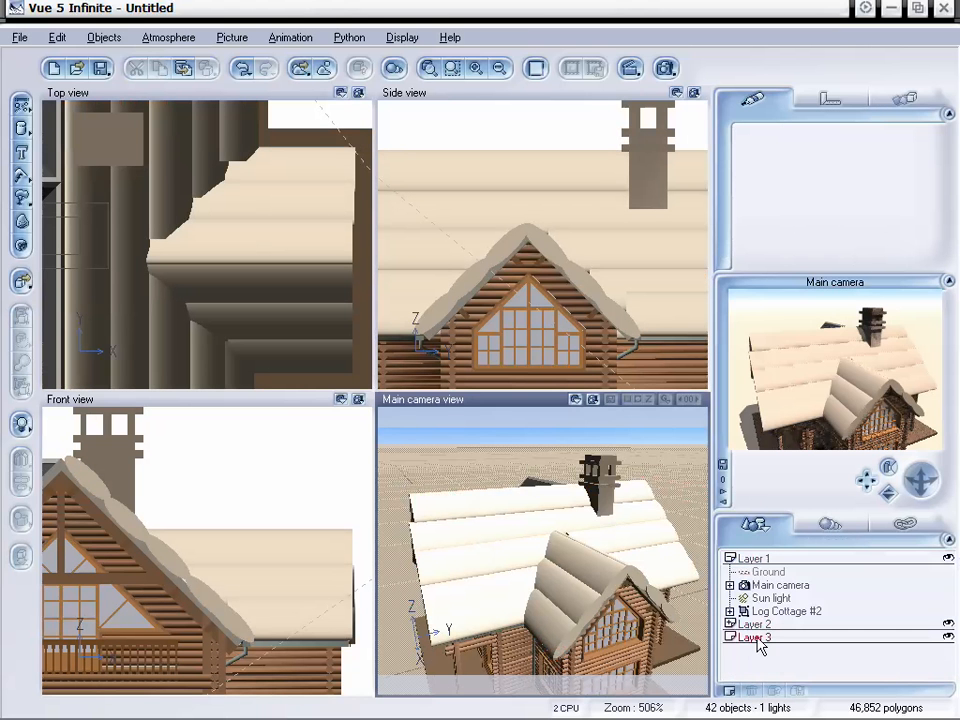
pyautogui.click(757, 638)
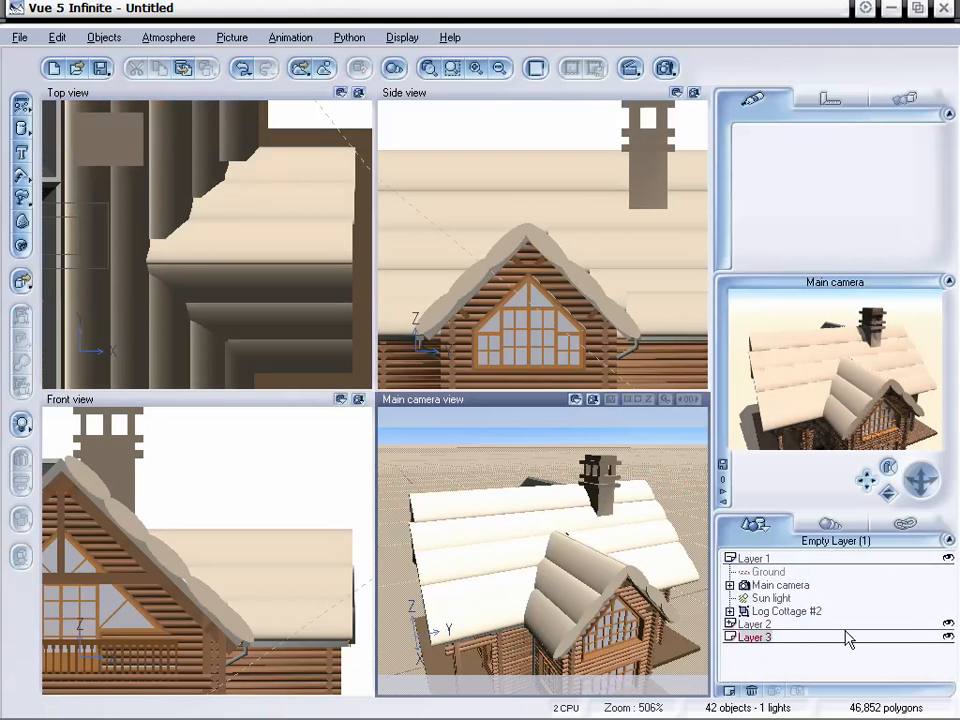
pyautogui.press('Delete')
# - Expand Layer 2 and select only the last cylinder in its list
pyautogui.click(757, 628)
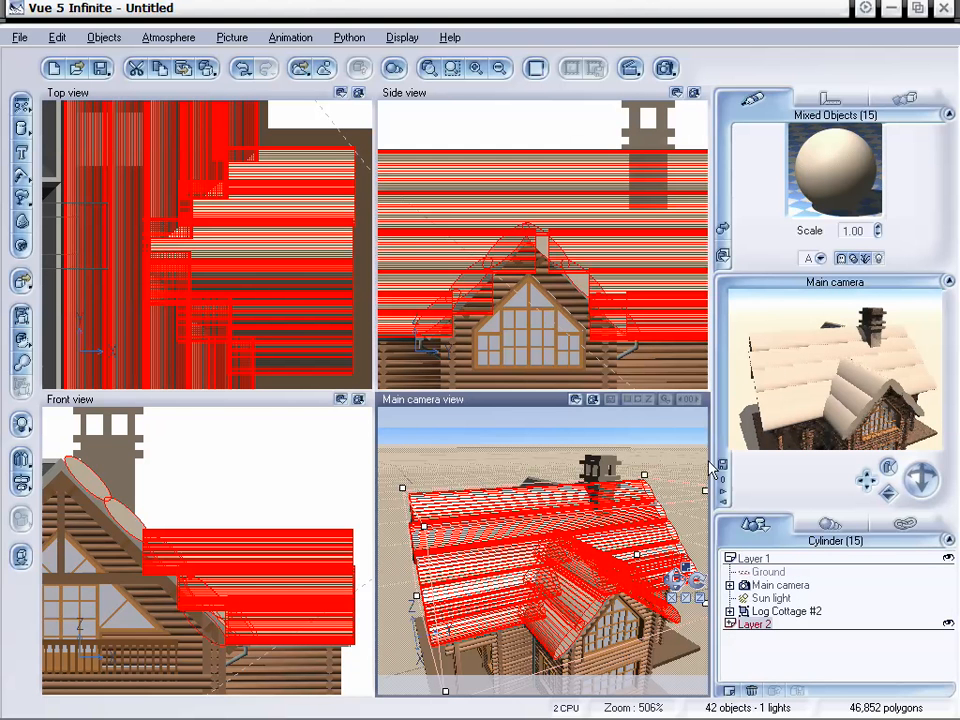
pyautogui.click(730, 624)
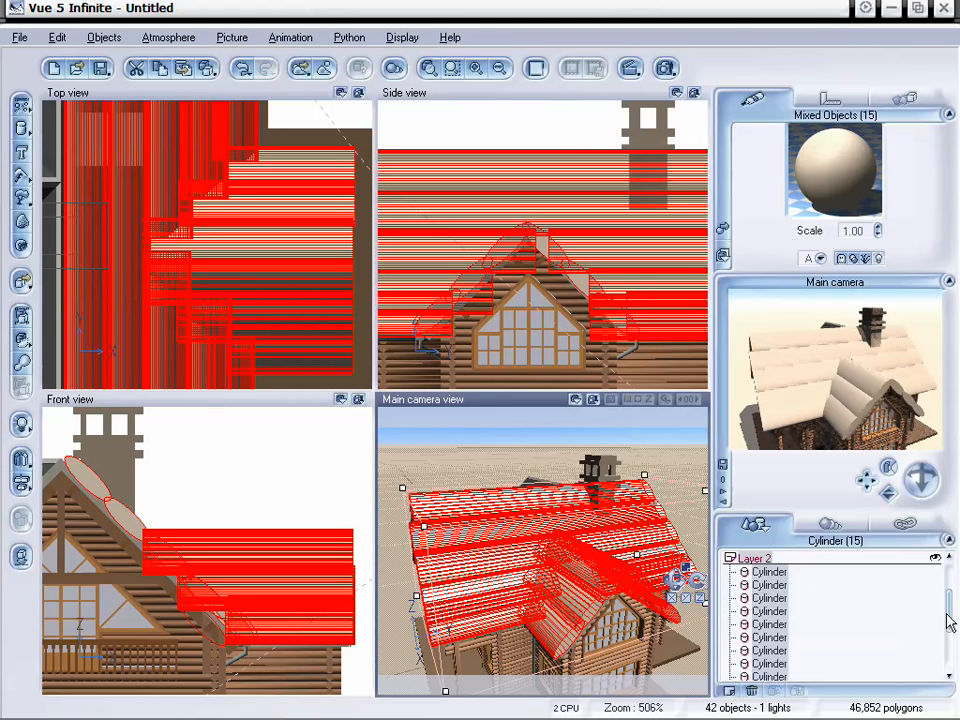
pyautogui.moveTo(949, 621); pyautogui.dragTo(949, 640)
pyautogui.click(770, 675)
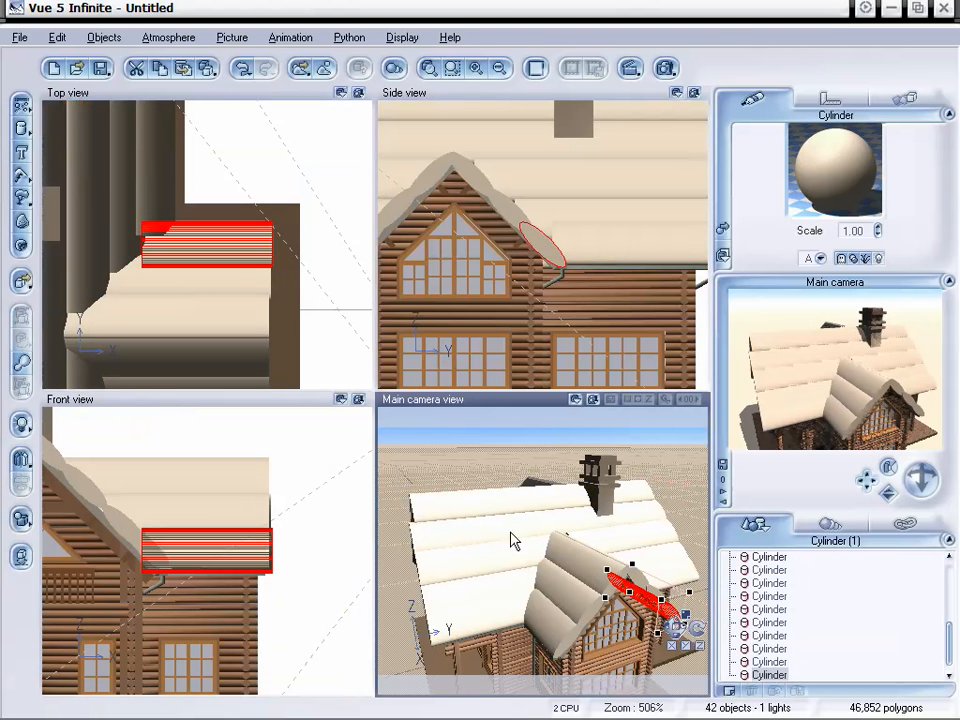
# - Create a new cylinder, shrink it to a very small diameter and stretch it vertically into a thin pole
pyautogui.click(22, 130)
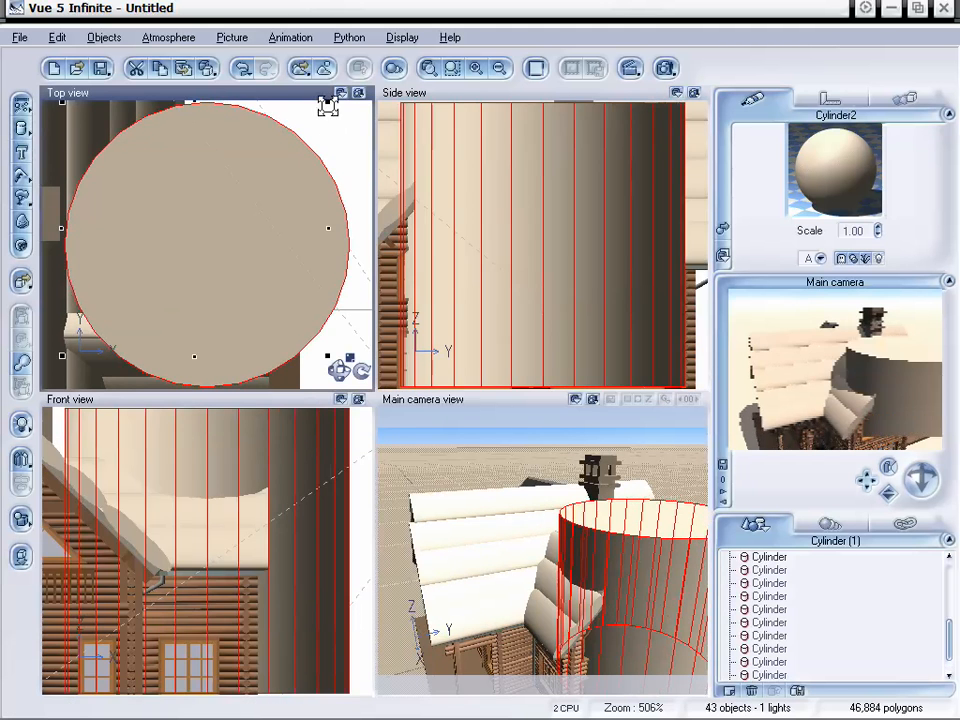
pyautogui.moveTo(326, 99); pyautogui.dragTo(220, 232)
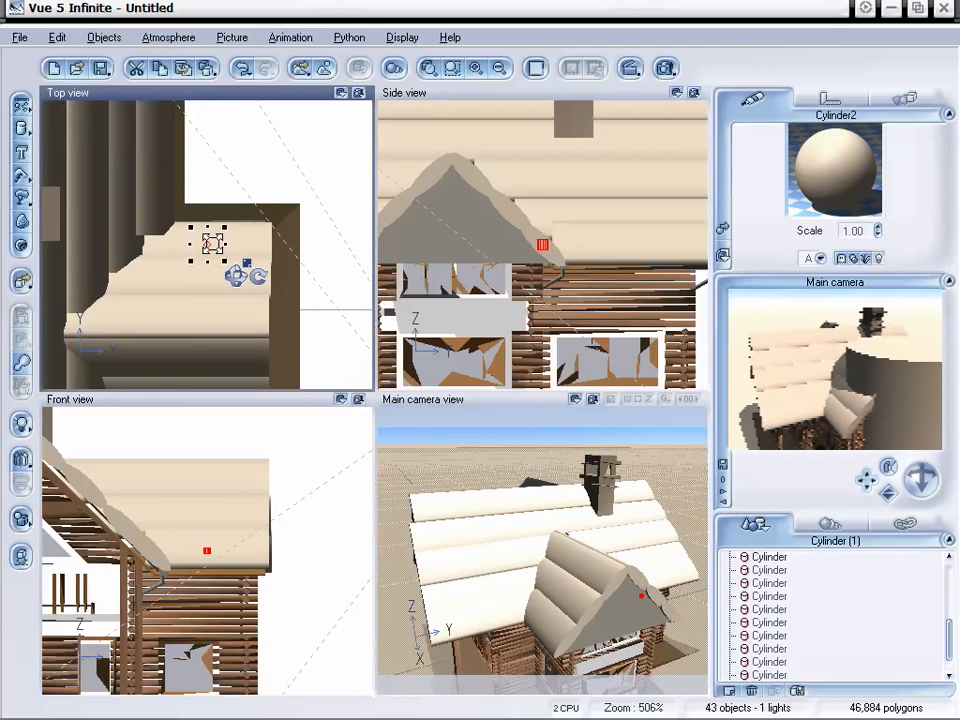
pyautogui.click(206, 549)
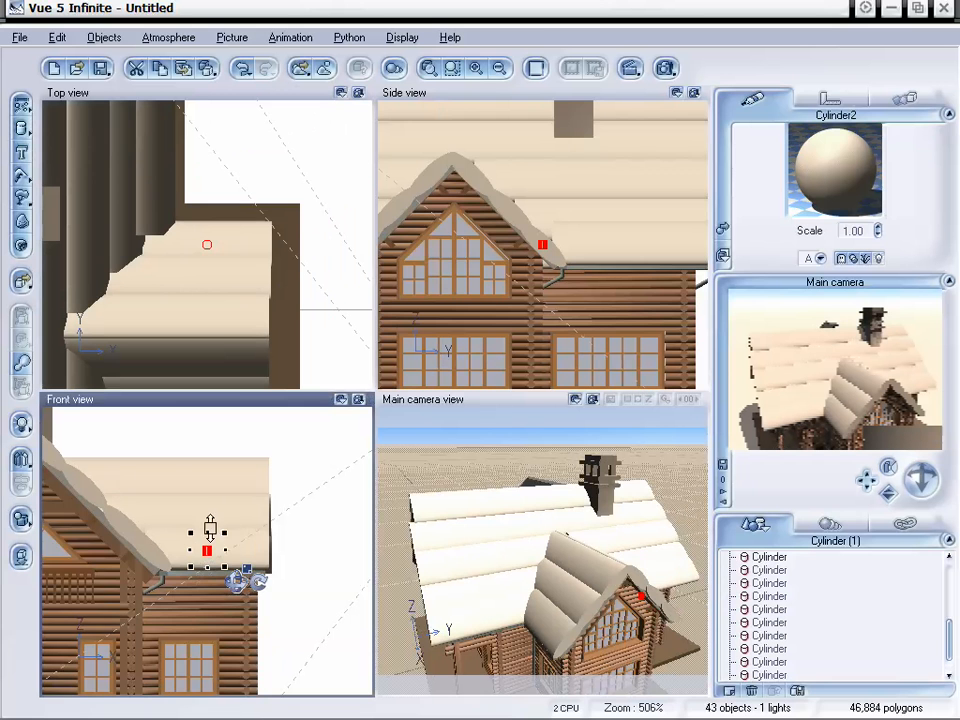
pyautogui.moveTo(209, 521); pyautogui.dragTo(228, 266)
# - Lay the thin pole horizontally along the side gable's ridge and lengthen it to reach the gable's outer edge
pyautogui.moveTo(208, 428); pyautogui.dragTo(163, 422)
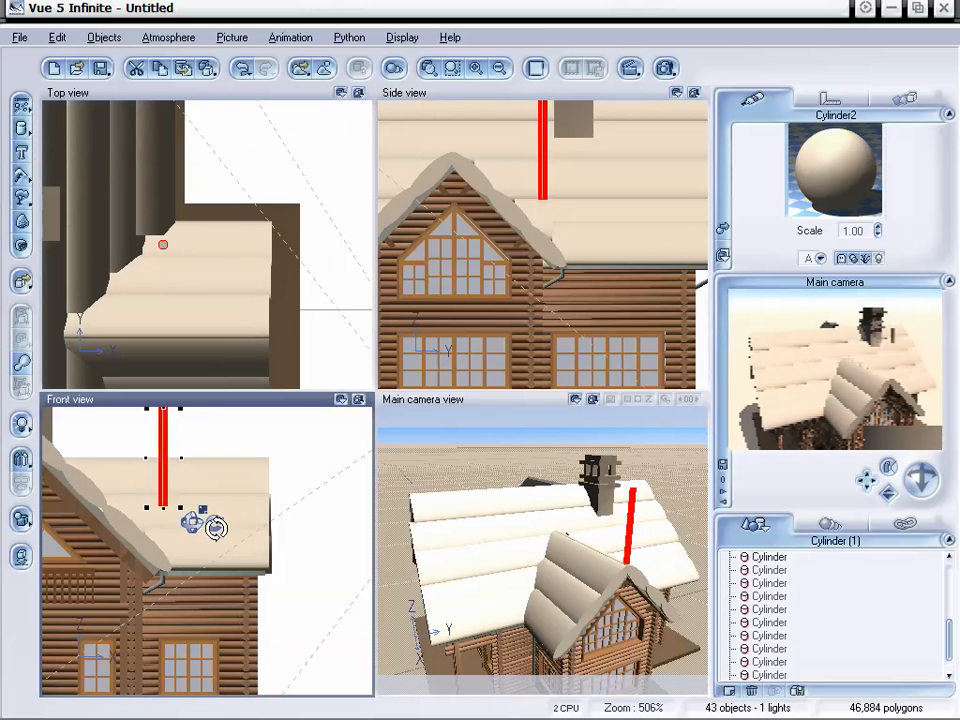
pyautogui.moveTo(217, 525); pyautogui.dragTo(104, 460)
pyautogui.moveTo(94, 245); pyautogui.dragTo(93, 338)
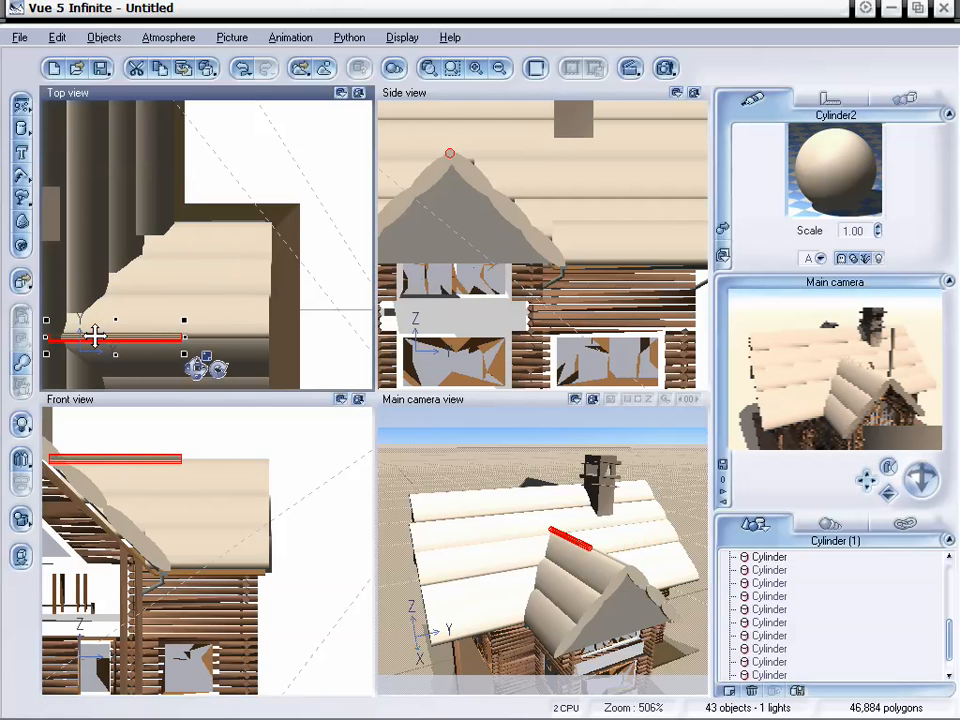
pyautogui.click(180, 455)
pyautogui.moveTo(180, 455); pyautogui.dragTo(273, 461)
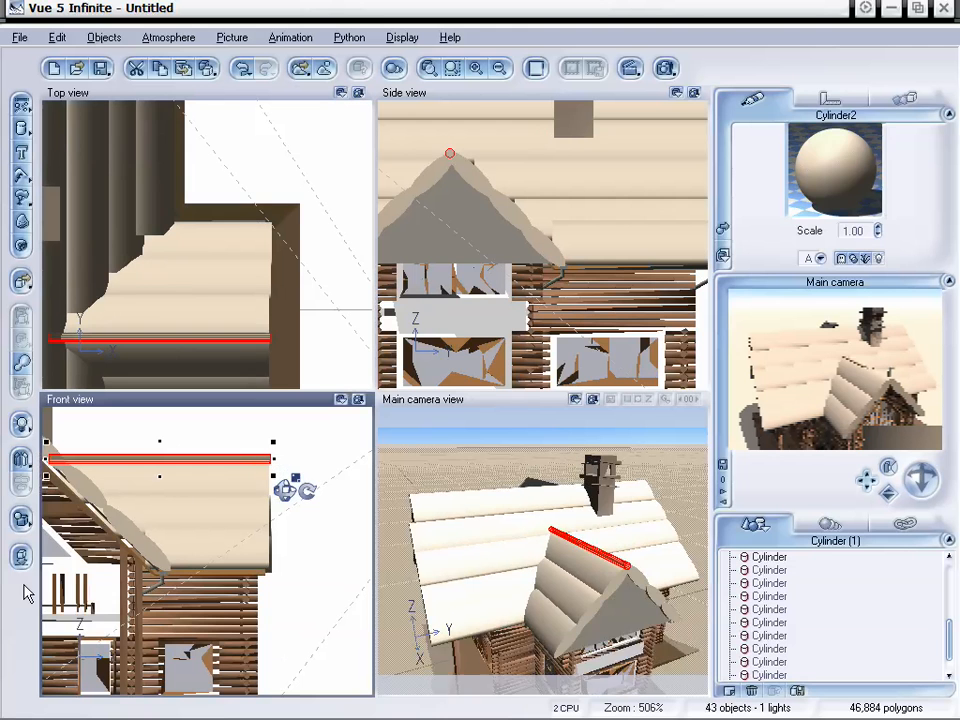
pyautogui.click(553, 414)
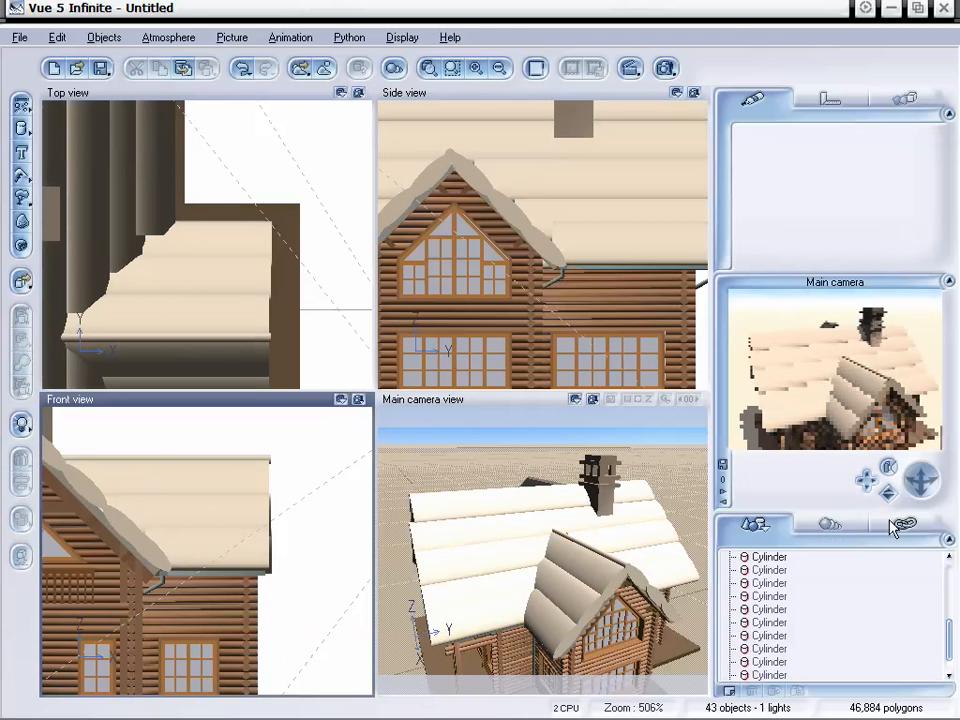
# - Examine the gable's ridge pole and the covered roof from close up, several angles and a distant camera position
pyautogui.moveTo(888, 493); pyautogui.dragTo(838, 485)
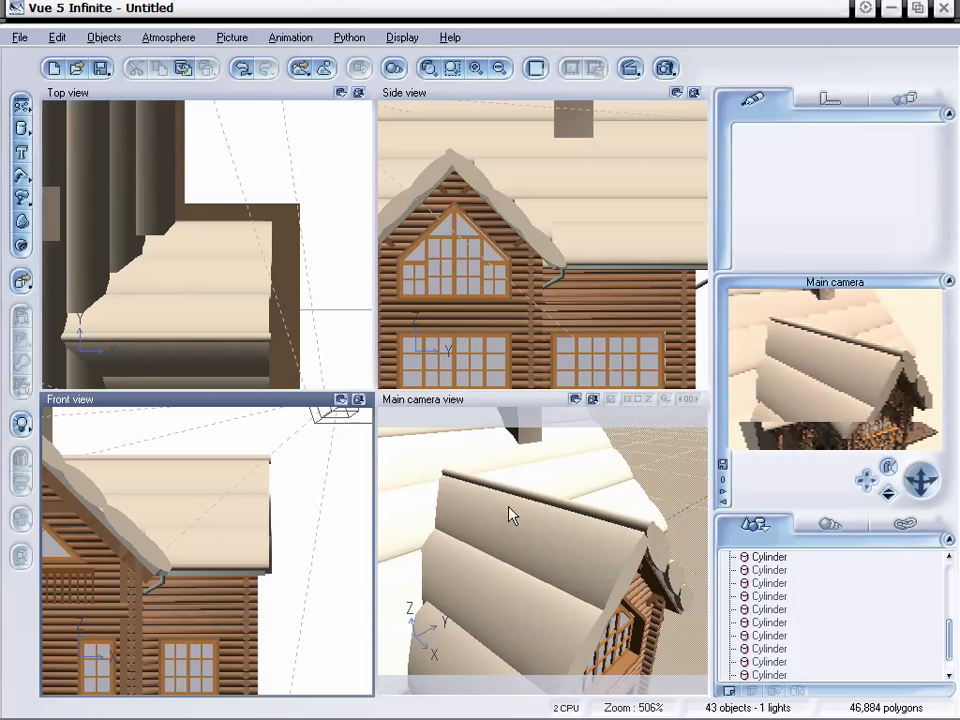
pyautogui.moveTo(889, 493); pyautogui.dragTo(862, 480)
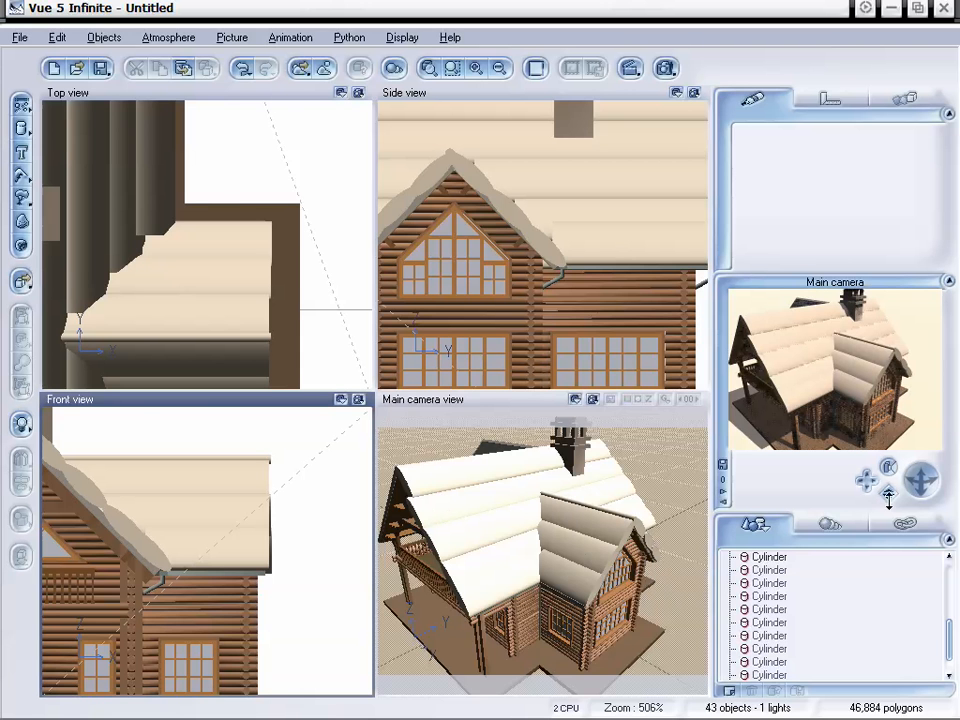
pyautogui.moveTo(888, 494); pyautogui.dragTo(880, 479)
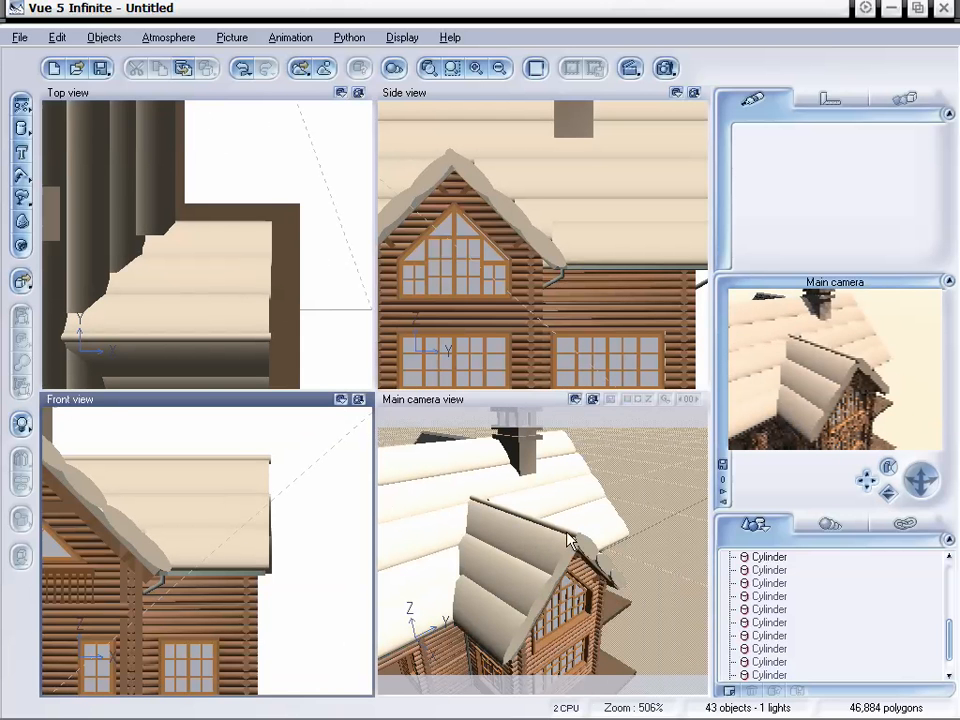
pyautogui.moveTo(867, 480); pyautogui.dragTo(838, 500)
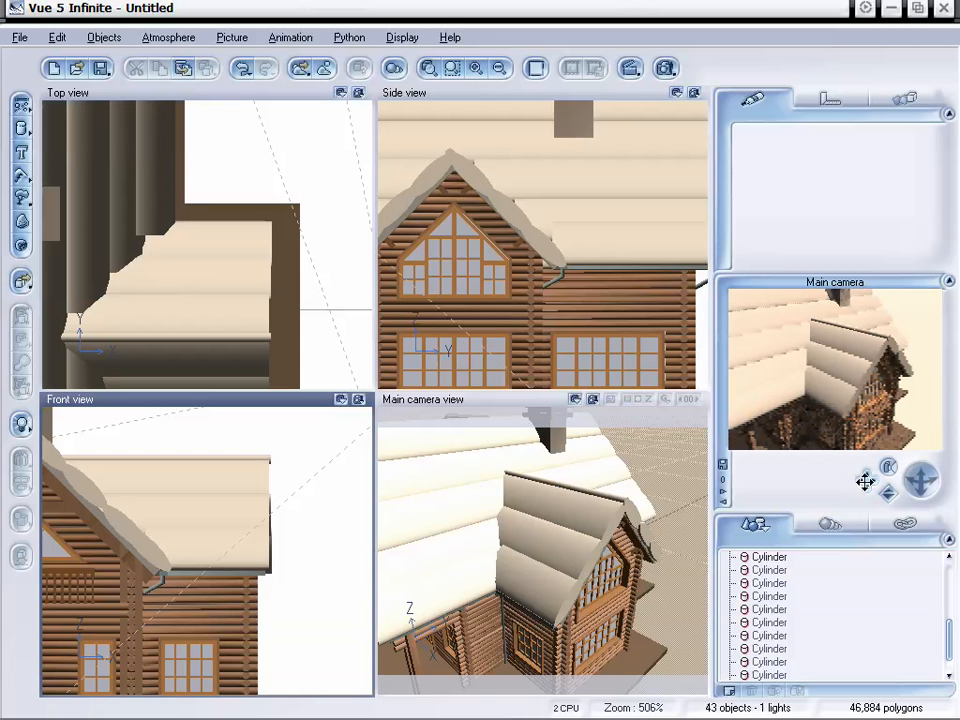
pyautogui.moveTo(865, 482); pyautogui.dragTo(885, 495)
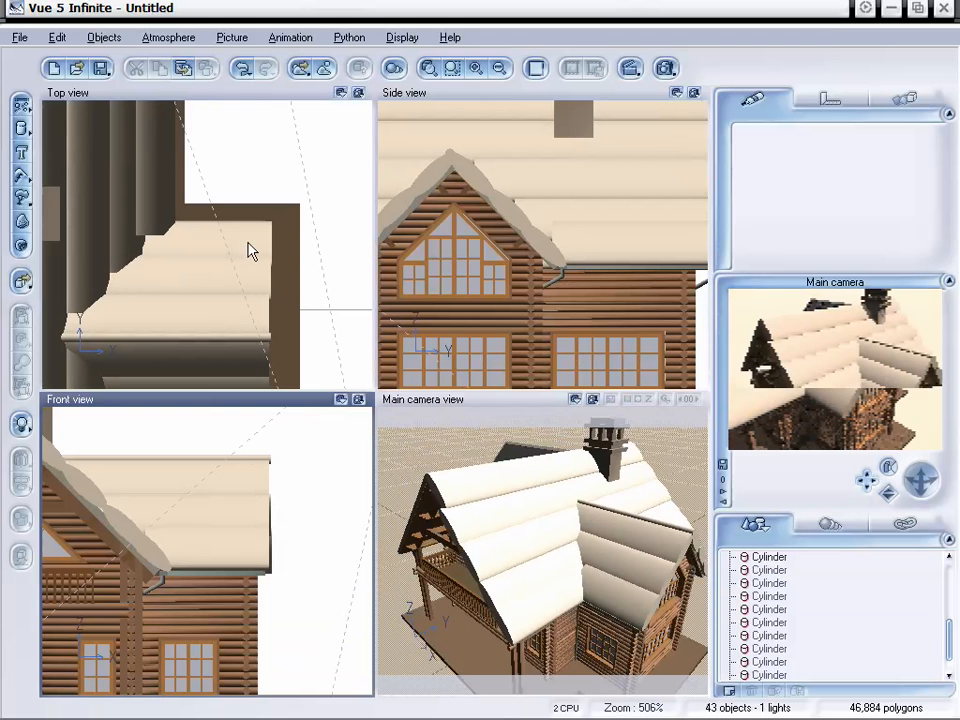
pyautogui.moveTo(887, 490); pyautogui.dragTo(887, 532)
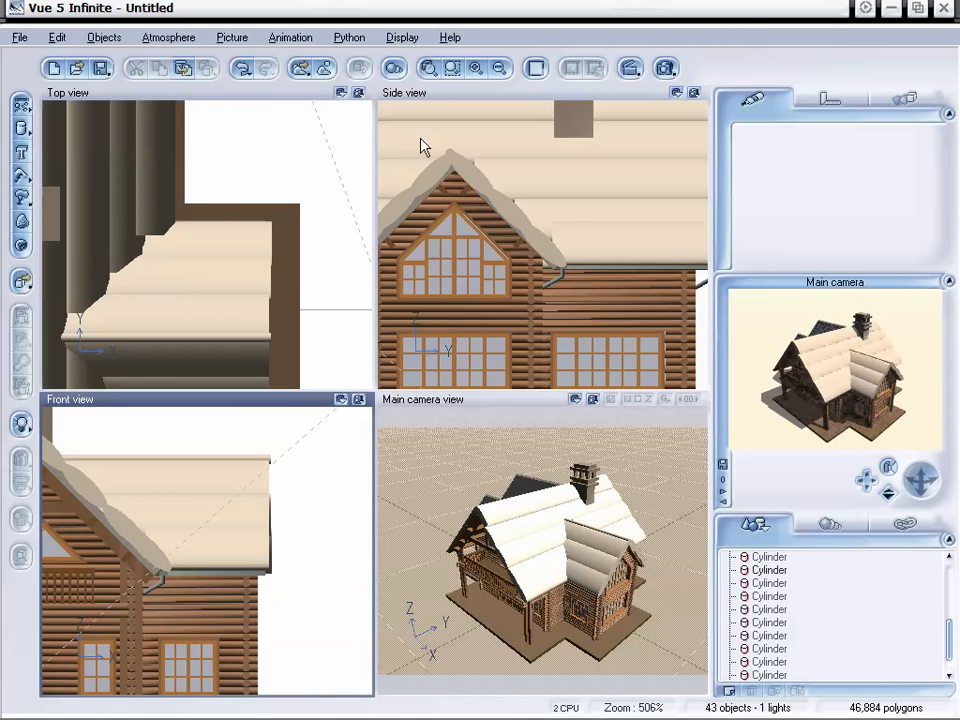
# - Duplicate the main roof's topmost strip, rotate the copy -180° in the top view, and place it against the ridge on the uncovered slope
pyautogui.click(498, 68)
pyautogui.click(498, 68)
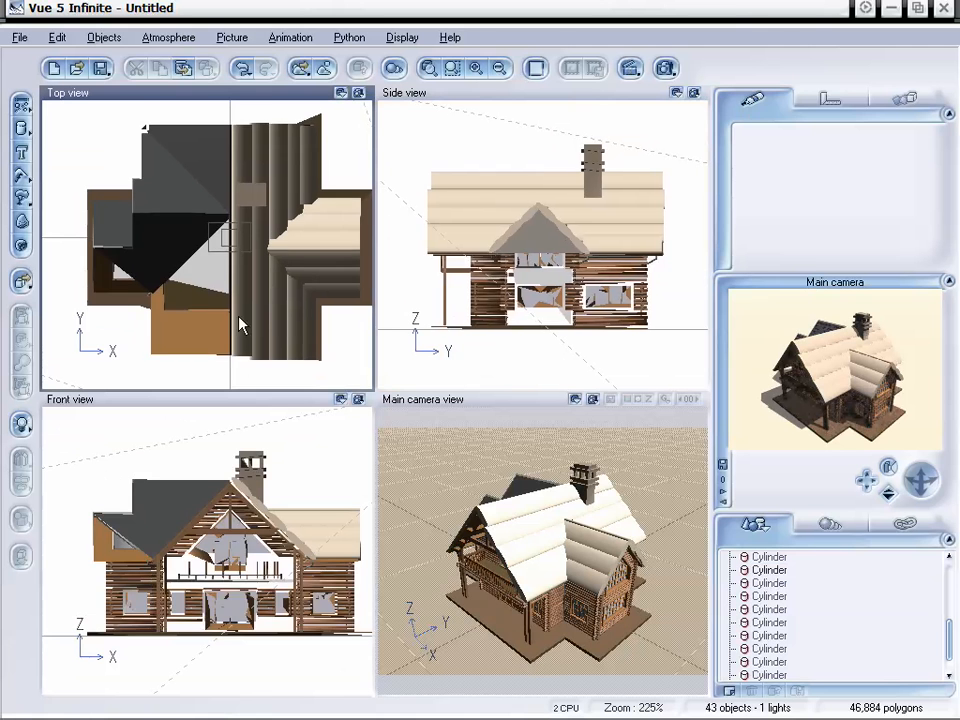
pyautogui.click(242, 303)
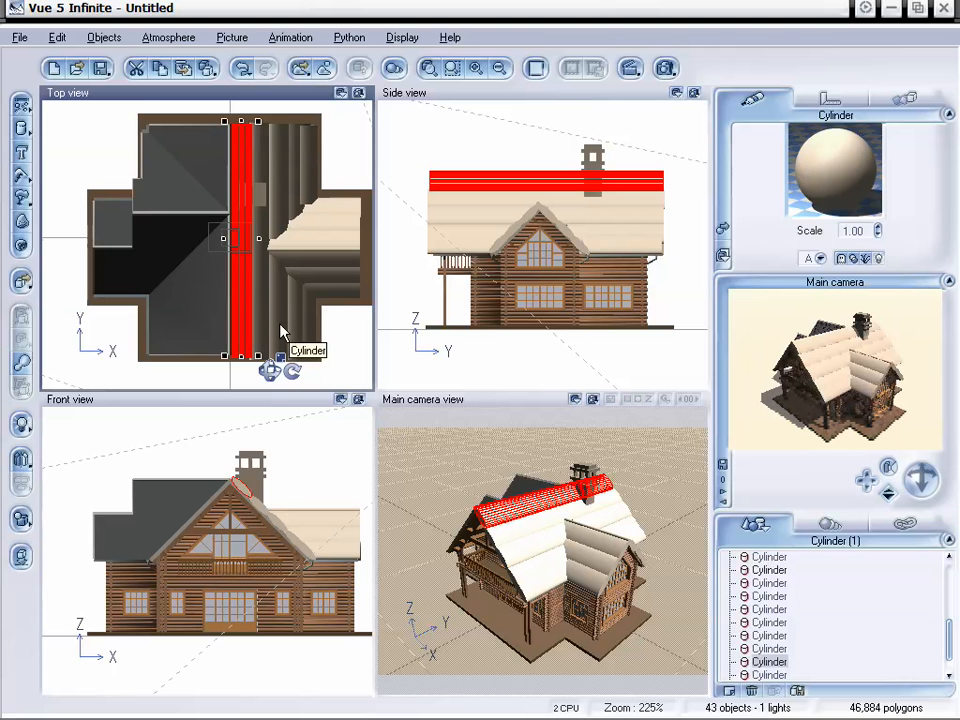
pyautogui.hotkey('ctrl', 'd')
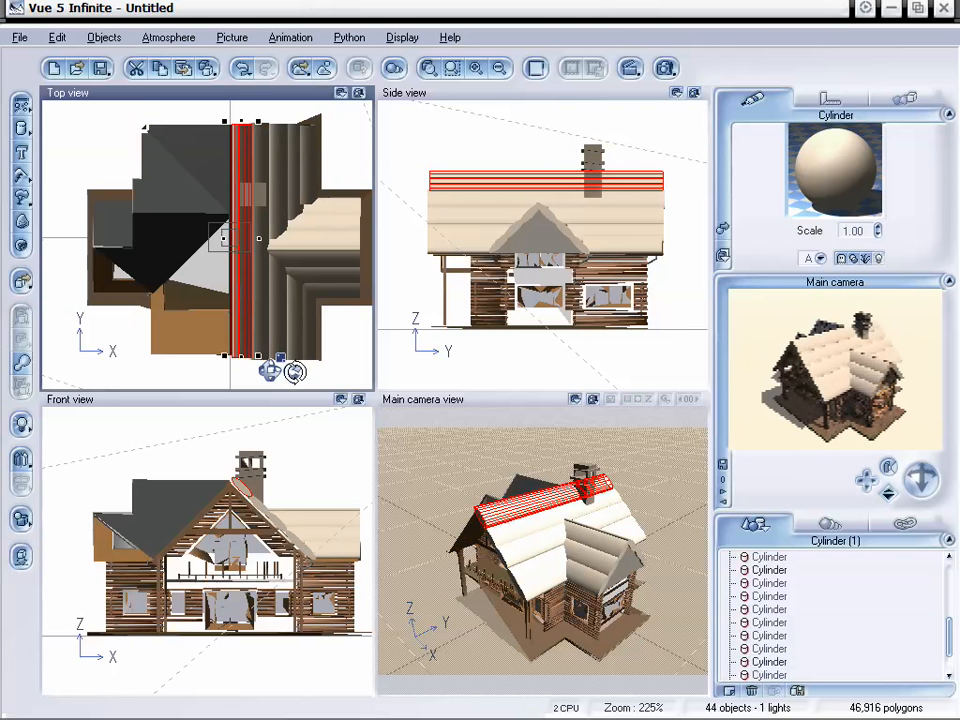
pyautogui.moveTo(295, 372); pyautogui.dragTo(223, 177)
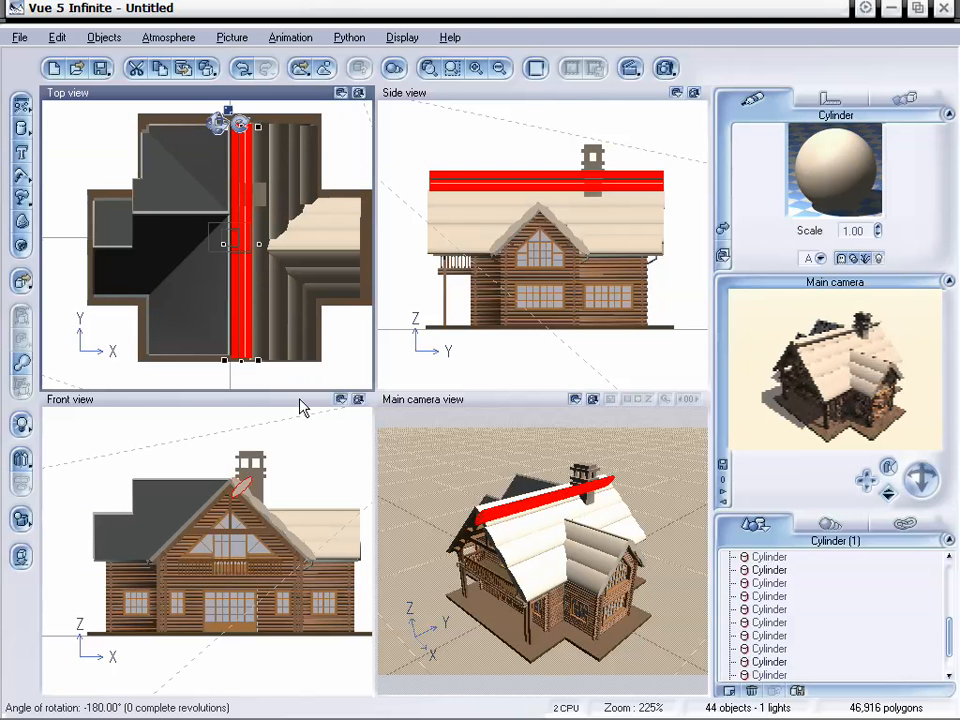
pyautogui.click(476, 68)
pyautogui.click(476, 68)
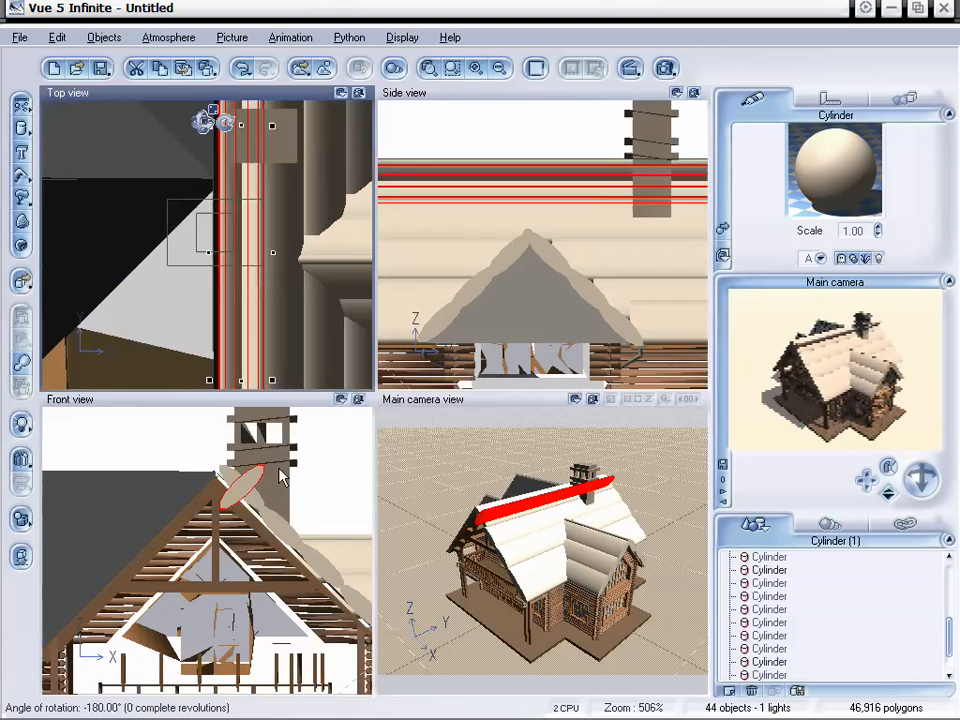
pyautogui.moveTo(248, 496); pyautogui.dragTo(198, 485)
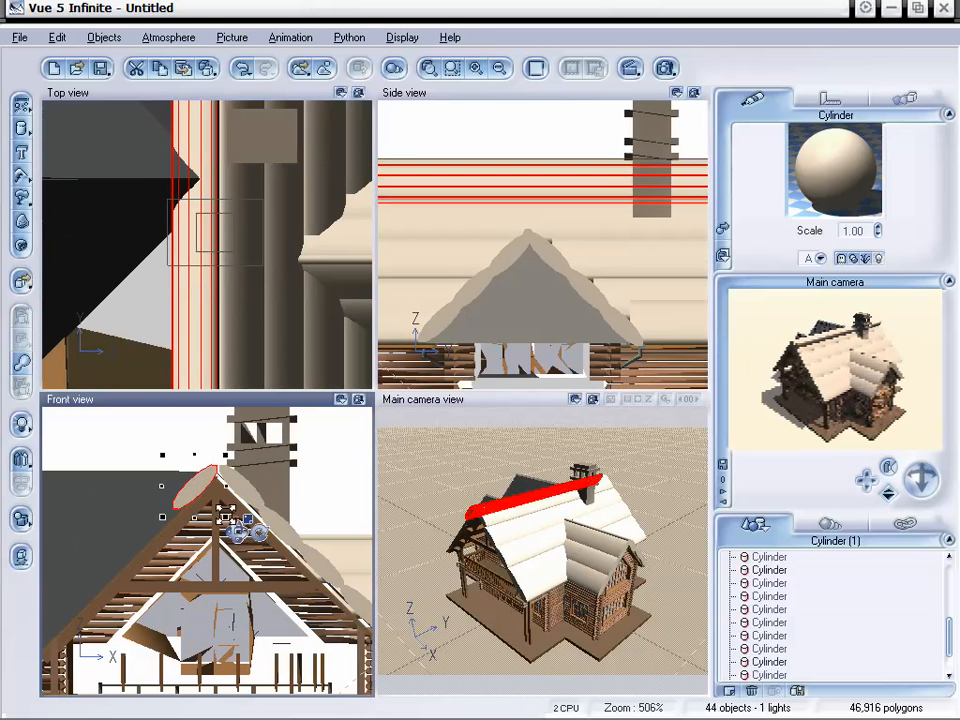
# - Copy the new ridge strip one row down the uncovered slope and shorten it to the front part, ending at the cross gable
pyautogui.click(499, 68)
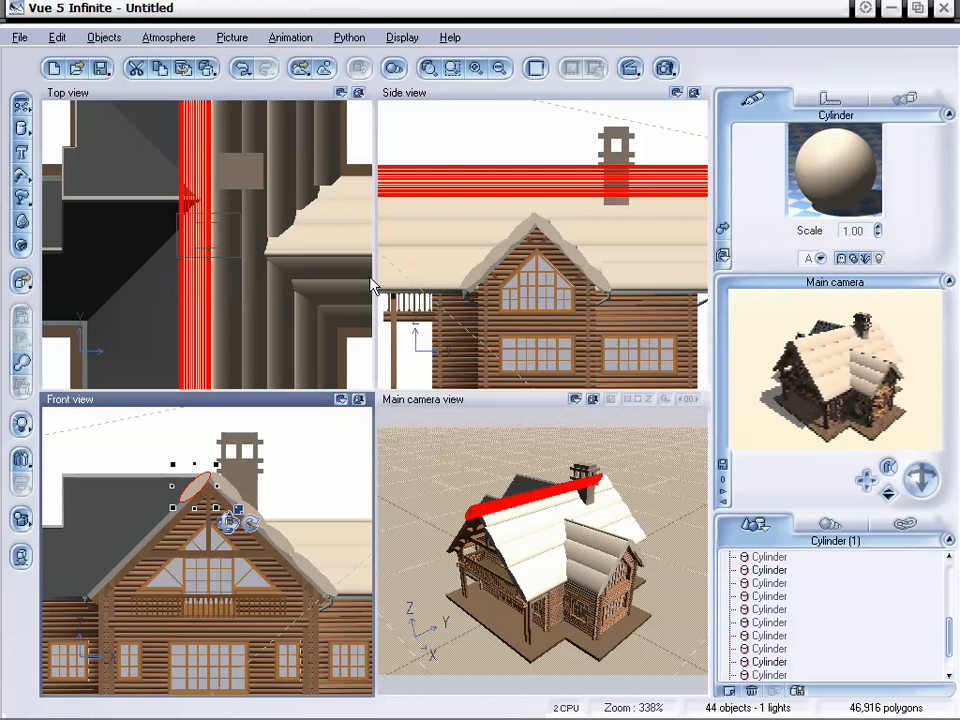
pyautogui.click(500, 69)
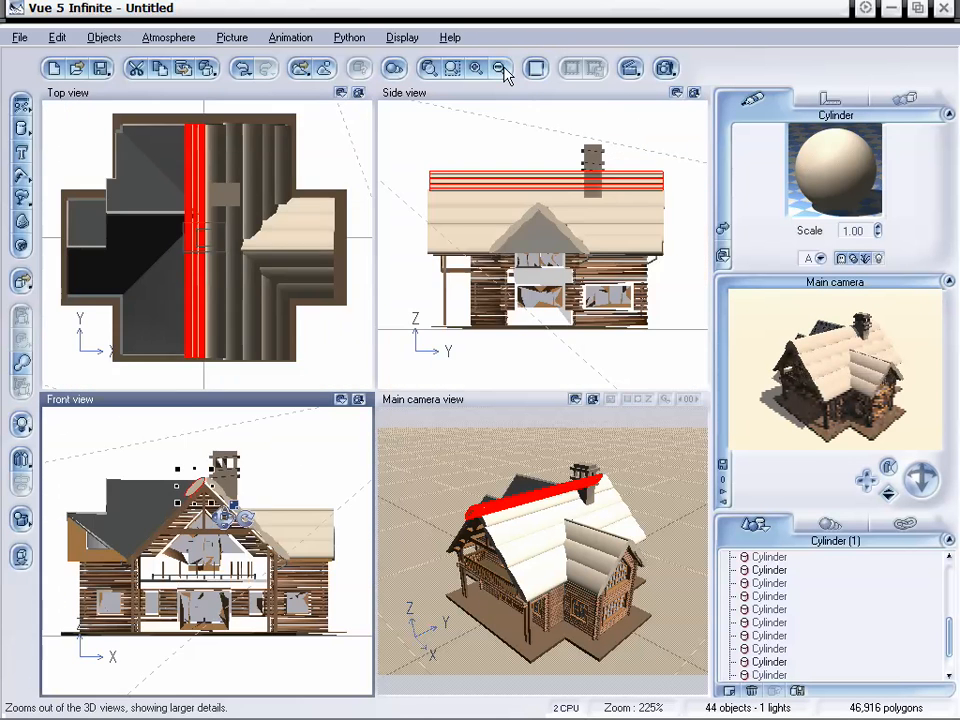
pyautogui.moveTo(252, 219); pyautogui.dragTo(289, 229, button='right')
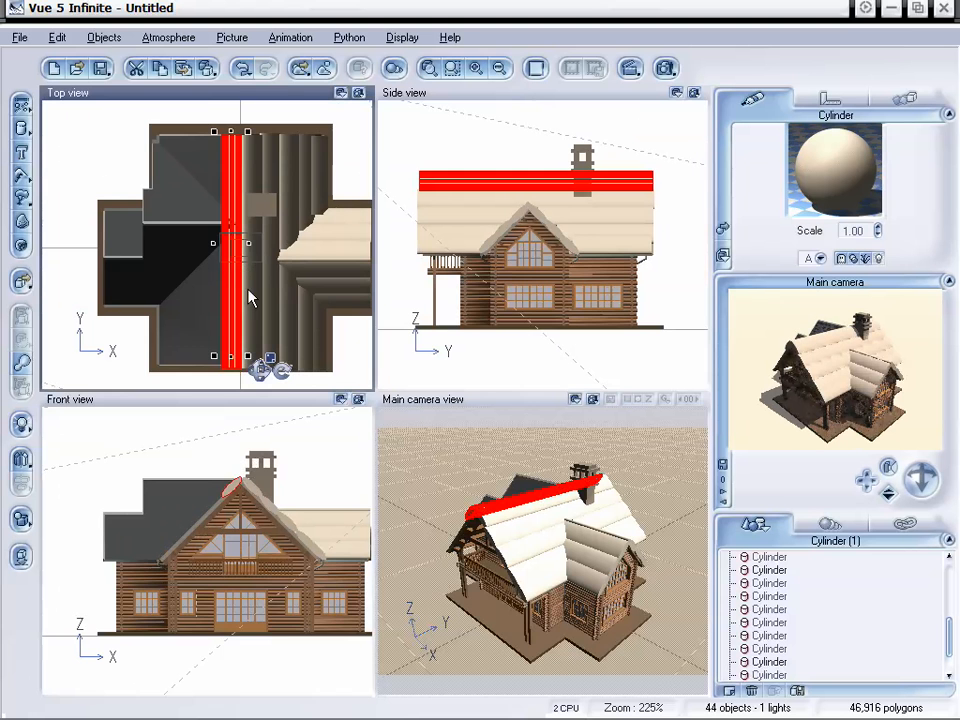
pyautogui.hotkey('ctrl', 'c')
pyautogui.hotkey('ctrl', 'v')
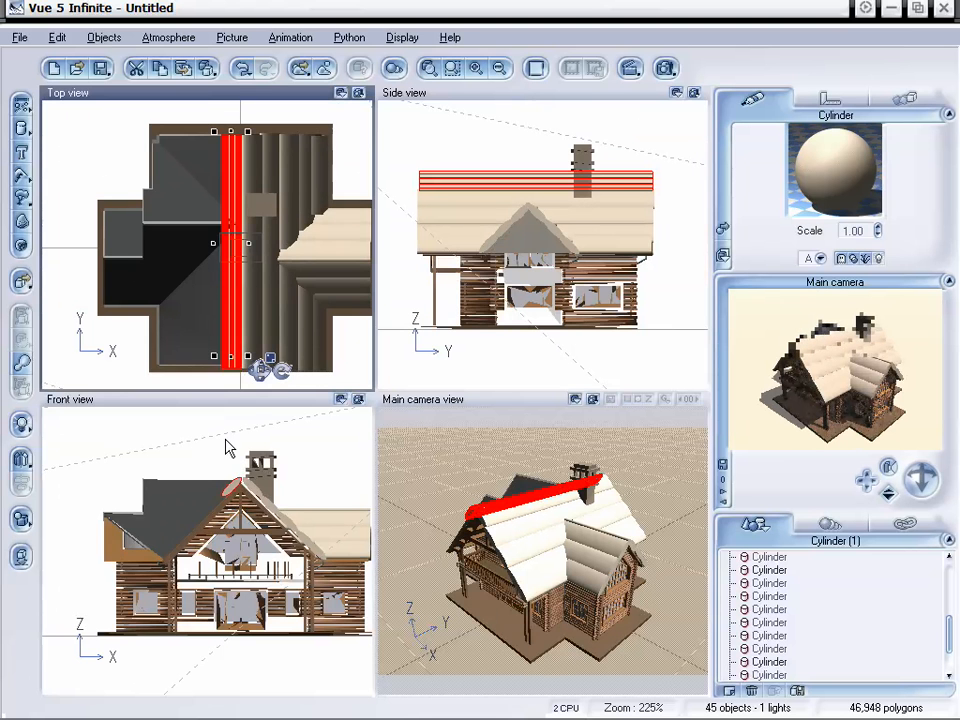
pyautogui.moveTo(227, 490); pyautogui.dragTo(208, 504)
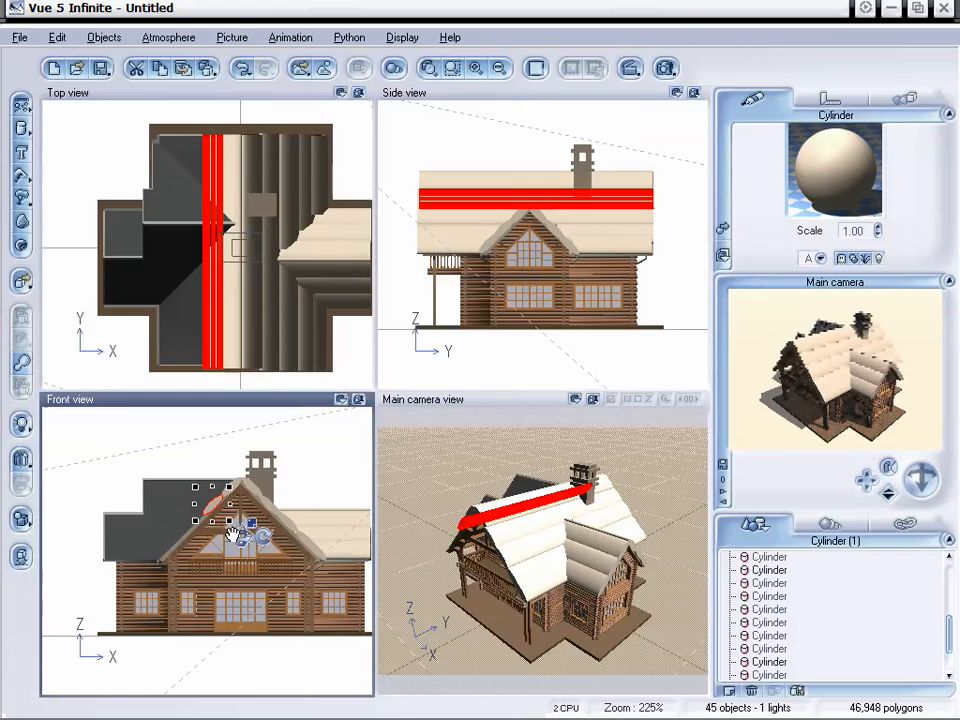
pyautogui.click(219, 173)
pyautogui.moveTo(211, 134); pyautogui.dragTo(211, 237)
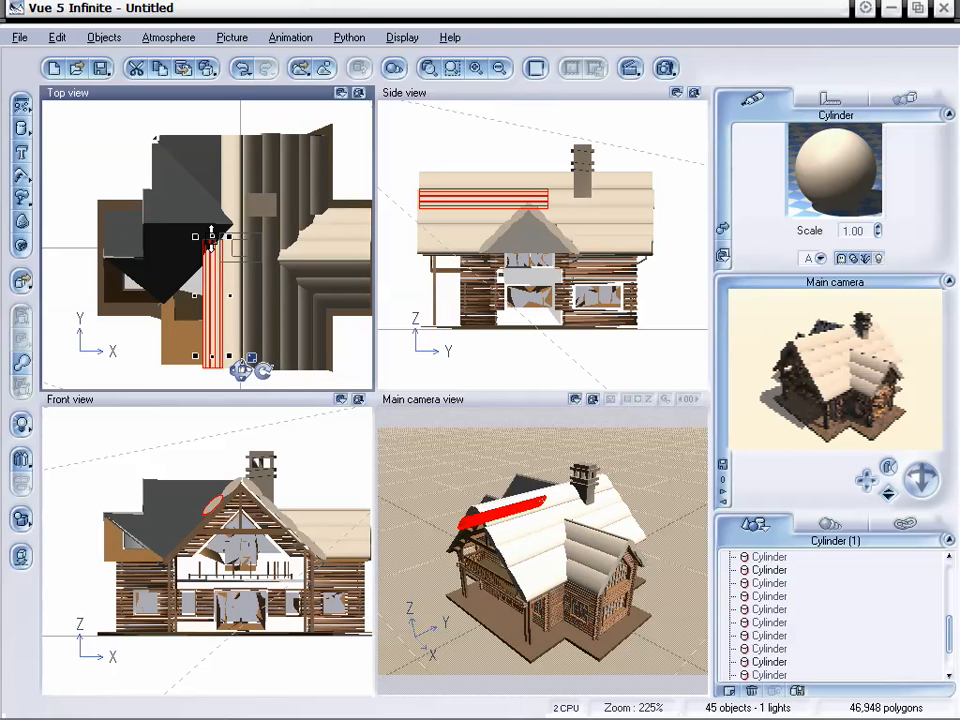
# - Duplicate the shortened strip, move the copy to the rear end of the same row, and shorten it to end behind the cross gable
pyautogui.hotkey('ctrl', 'v')
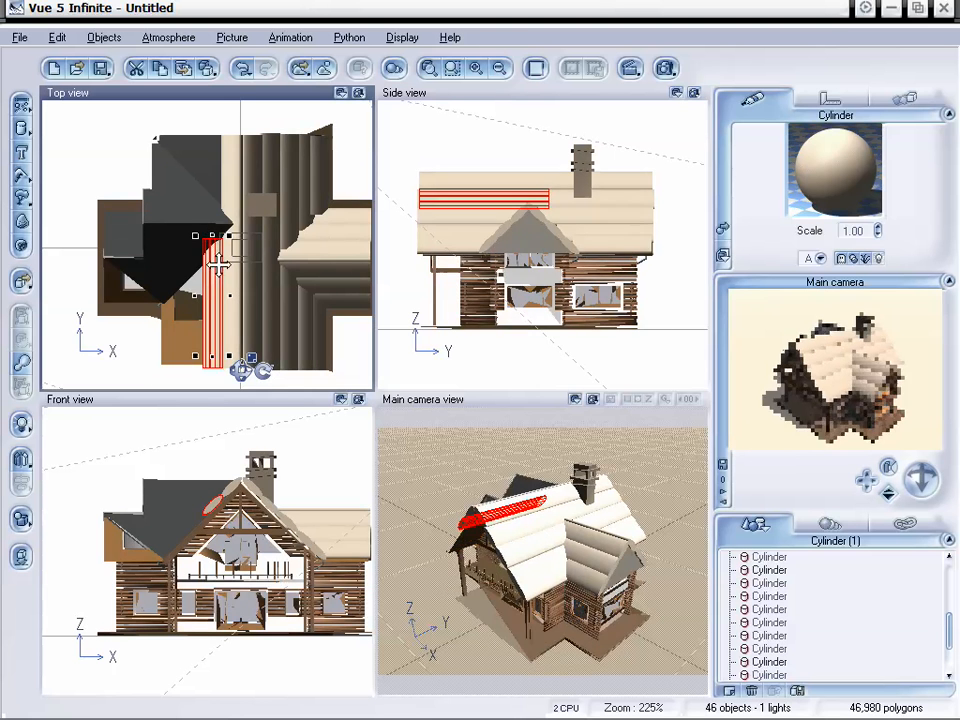
pyautogui.moveTo(213, 308); pyautogui.dragTo(211, 203)
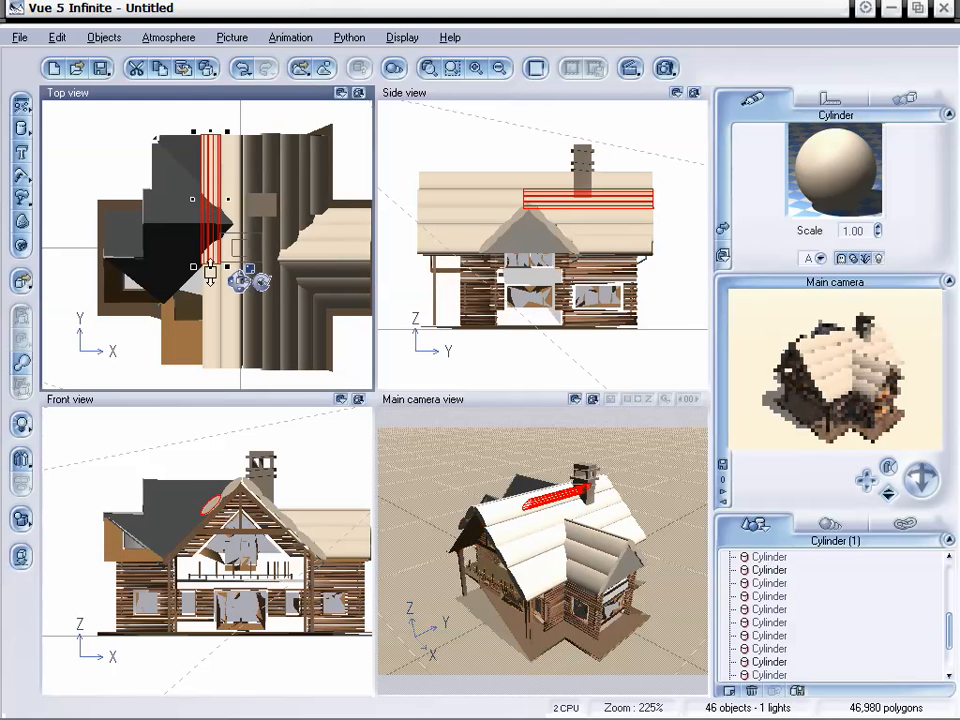
pyautogui.moveTo(210, 270); pyautogui.dragTo(210, 224)
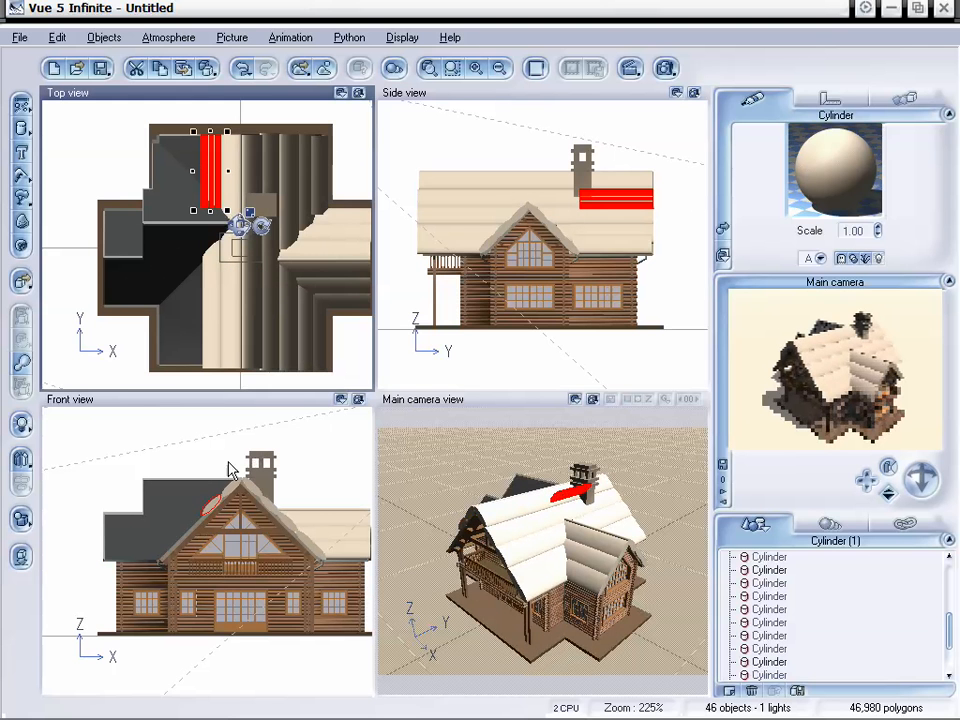
# - Copy the short rear strip three times down the uncovered slope, placing each copy one row lower until the eave is reached
pyautogui.keyDown('alt'); pyautogui.moveTo(210, 161); pyautogui.dragTo(191, 160); pyautogui.keyUp('alt')
pyautogui.moveTo(192, 504); pyautogui.dragTo(195, 518)
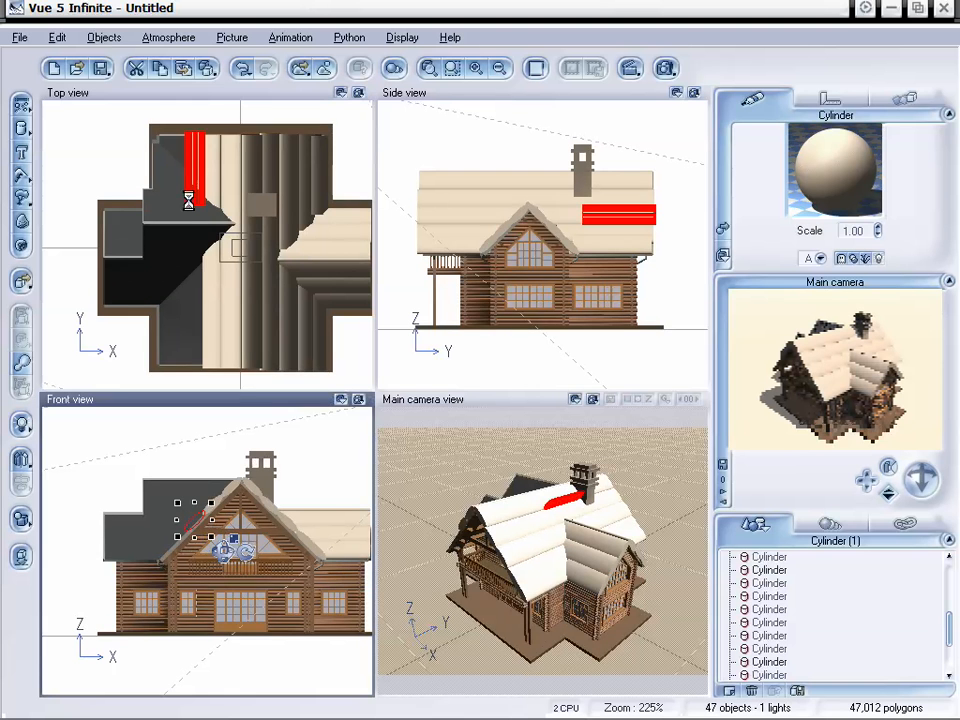
pyautogui.hotkey('alt', 'd')
pyautogui.moveTo(196, 160); pyautogui.dragTo(176, 160)
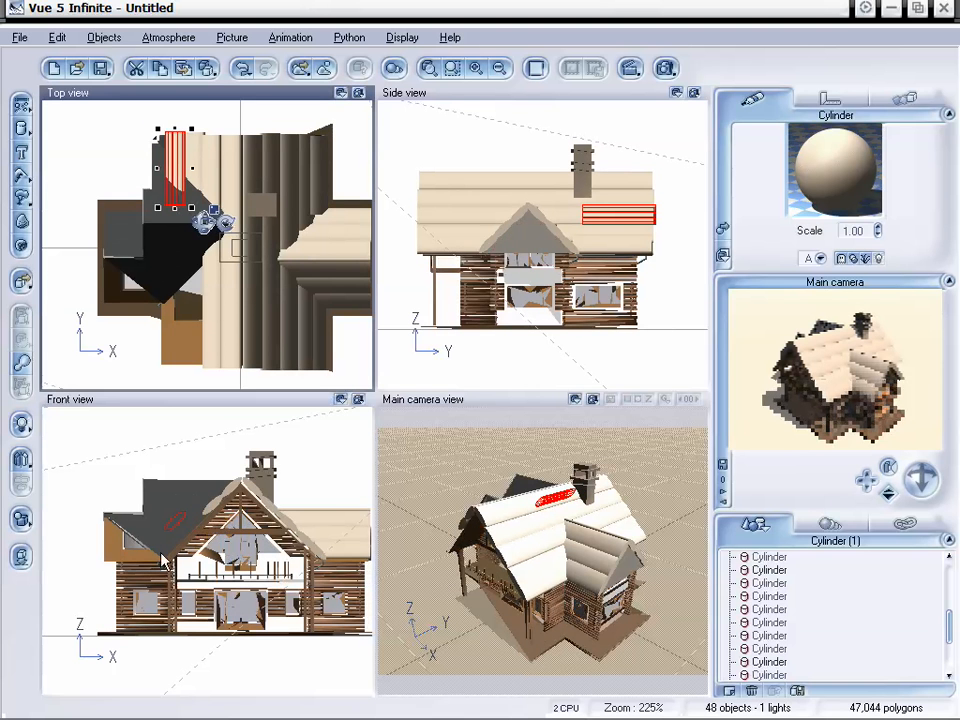
pyautogui.moveTo(175, 522); pyautogui.dragTo(176, 540)
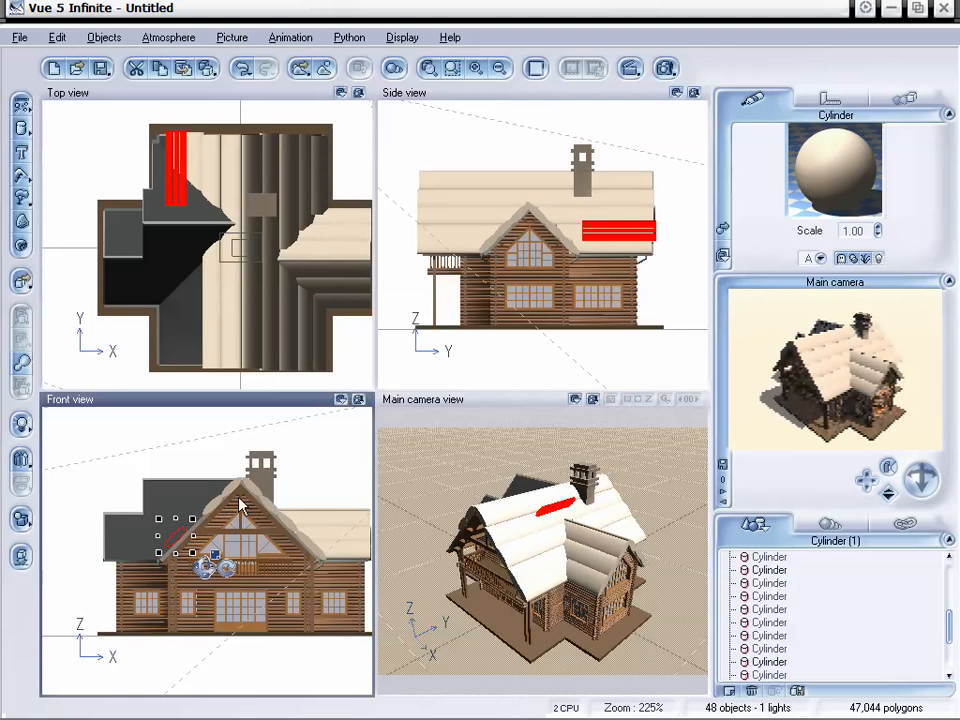
pyautogui.hotkey('alt', 'd')
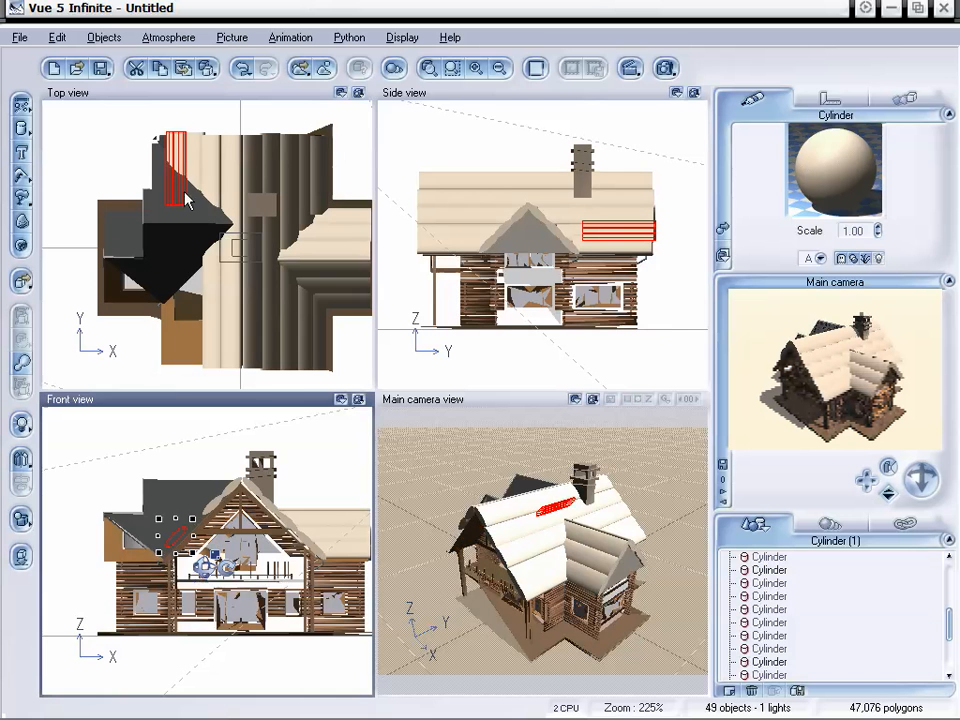
pyautogui.moveTo(174, 165); pyautogui.dragTo(157, 165)
pyautogui.moveTo(158, 540); pyautogui.dragTo(163, 556)
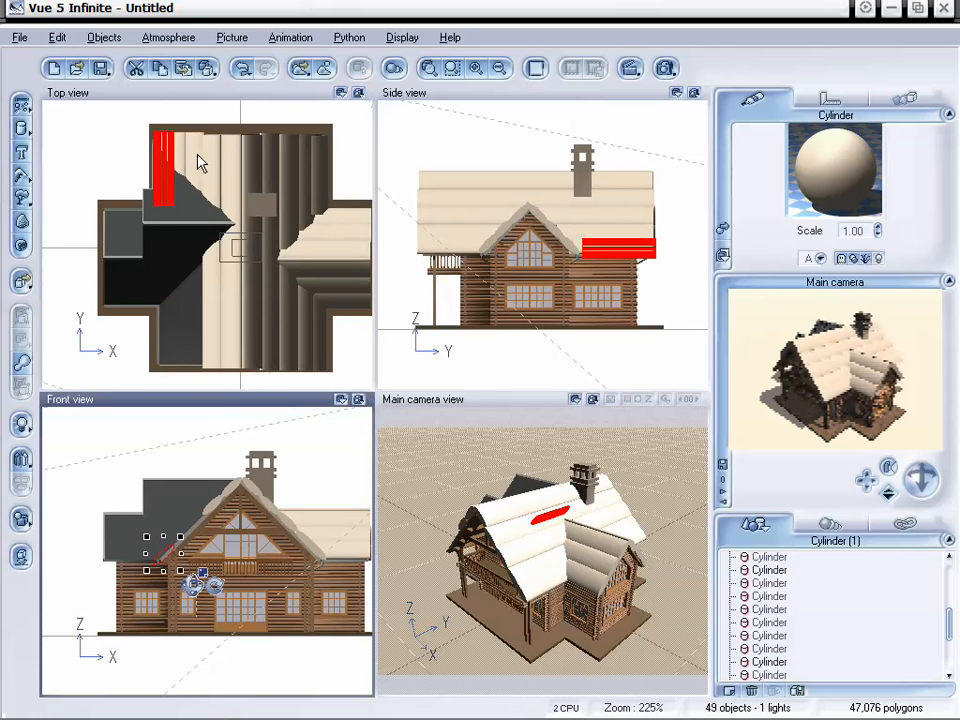
# - Duplicate the front strip of the second row, place the copy one row lower, and shorten it to end at the cross gable
pyautogui.moveTo(210, 177); pyautogui.dragTo(213, 323)
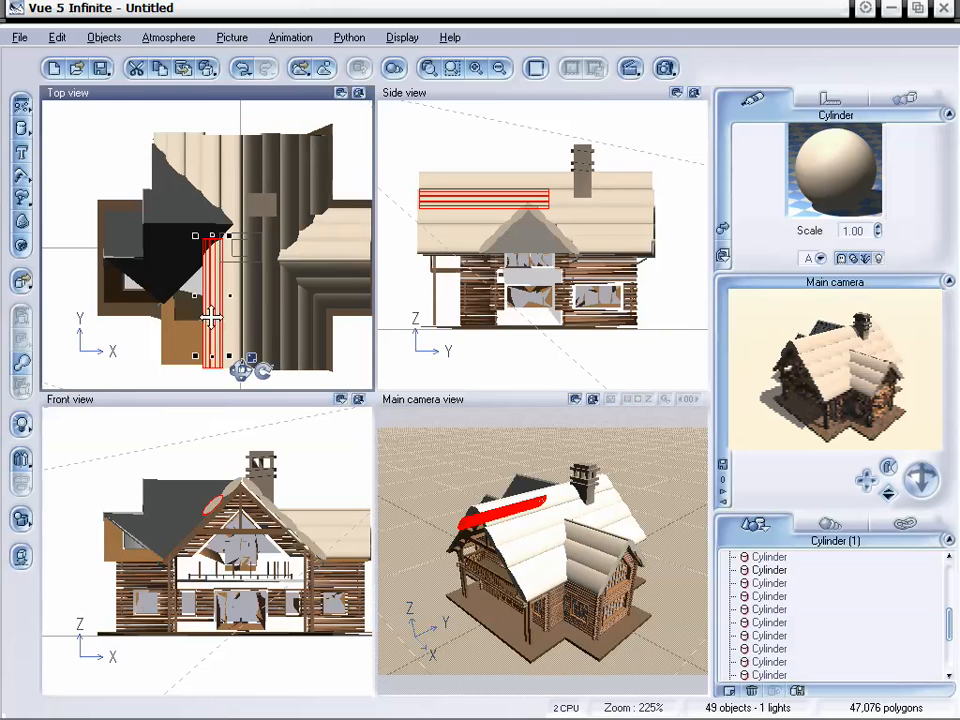
pyautogui.hotkey('ctrl', 'd')
pyautogui.moveTo(213, 508); pyautogui.dragTo(196, 520)
pyautogui.click(193, 255)
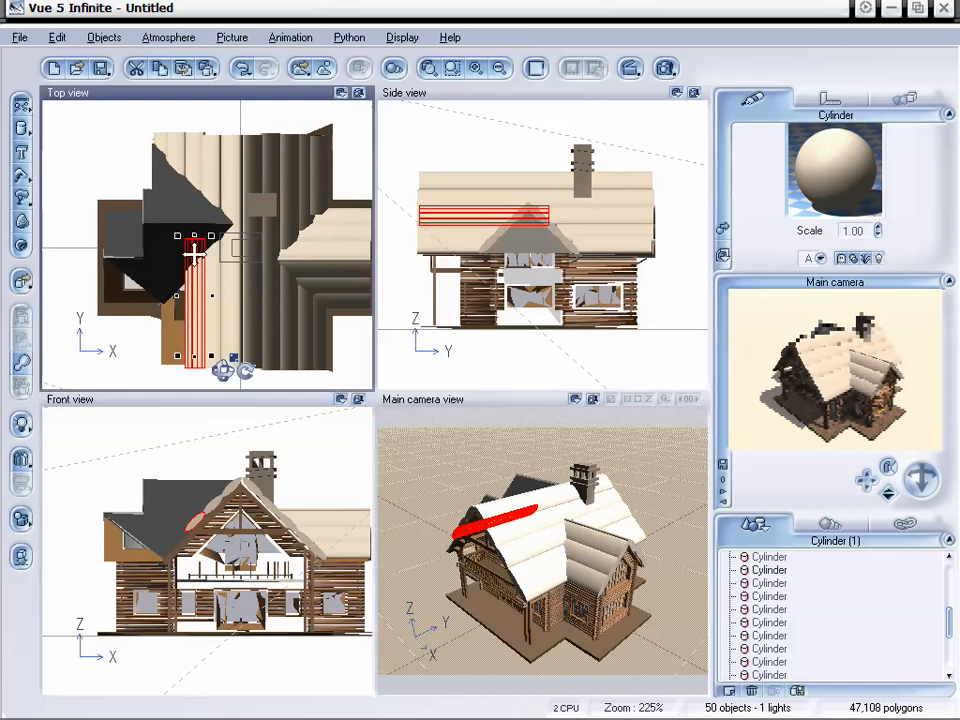
pyautogui.moveTo(194, 233); pyautogui.dragTo(194, 256)
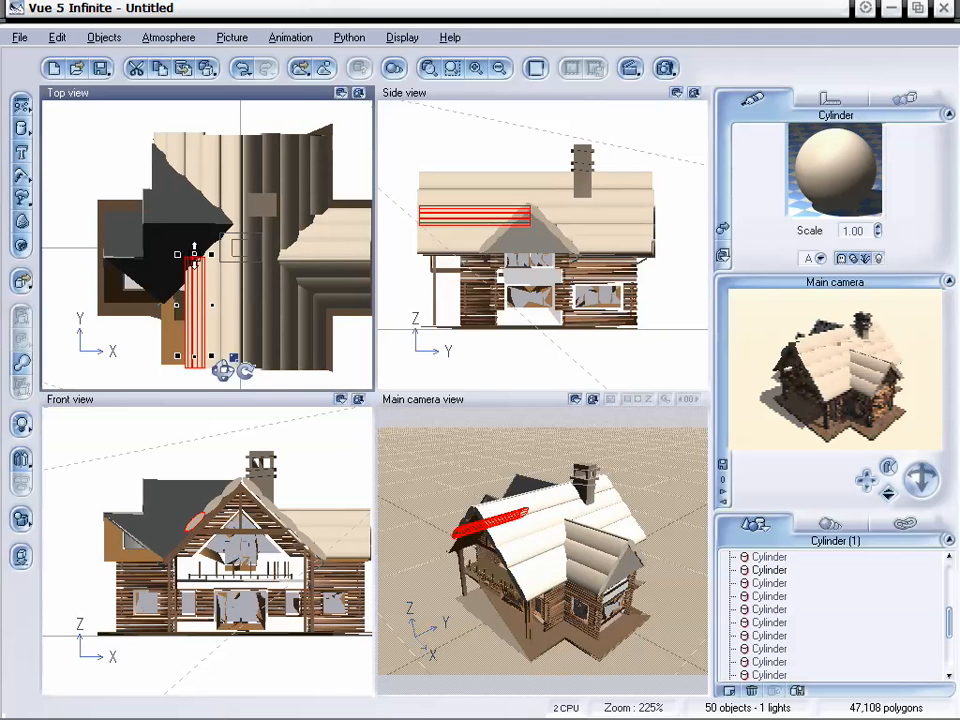
# - Copy the front strip into the two remaining rows down to the eave, shortening each copy to end at the cross gable
pyautogui.hotkey('ctrl', 'd')
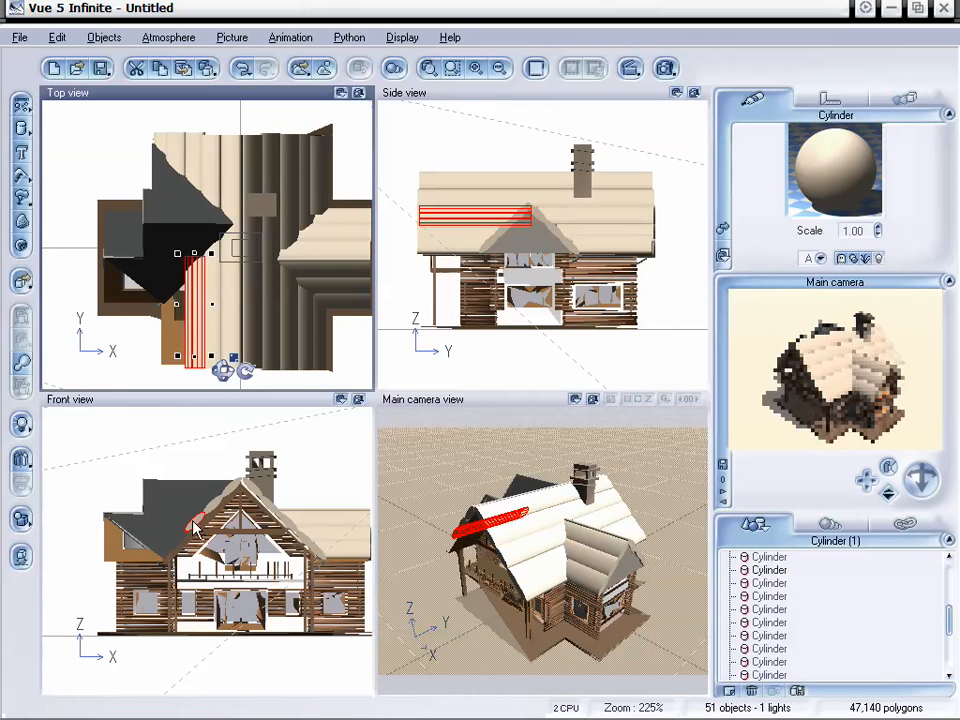
pyautogui.moveTo(189, 521); pyautogui.dragTo(178, 538)
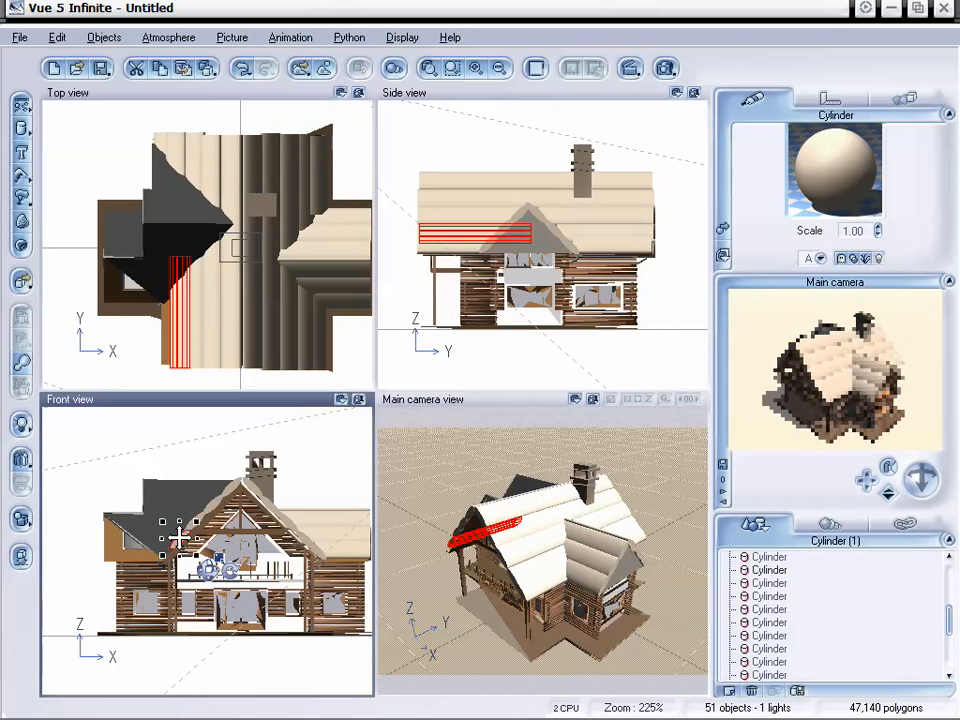
pyautogui.click(178, 290)
pyautogui.moveTo(179, 258); pyautogui.dragTo(178, 280)
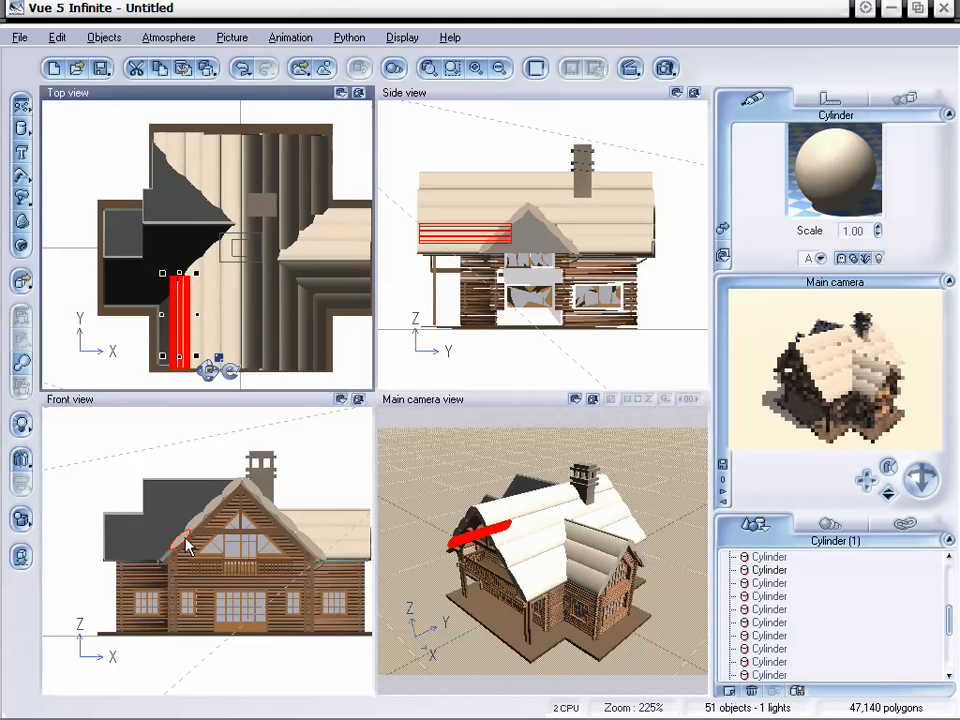
pyautogui.moveTo(175, 548)
pyautogui.keyDown('alt'); pyautogui.mouseDown()
pyautogui.moveTo(169, 542)
pyautogui.moveTo(162, 556)
pyautogui.mouseUp(); pyautogui.keyUp('alt')
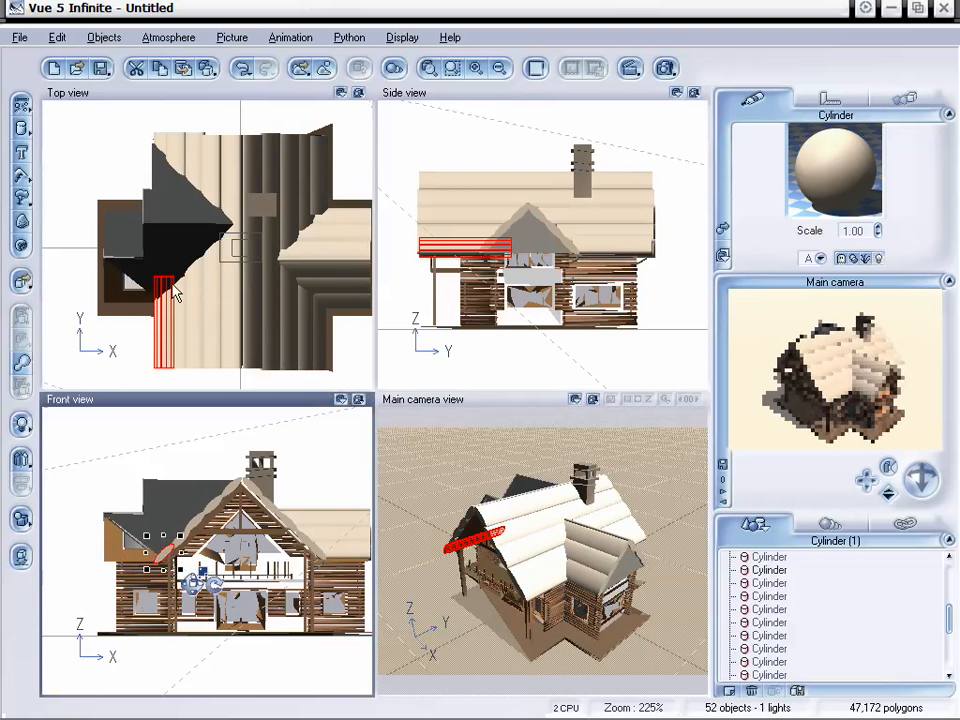
pyautogui.click(163, 287)
pyautogui.moveTo(163, 279); pyautogui.dragTo(163, 290)
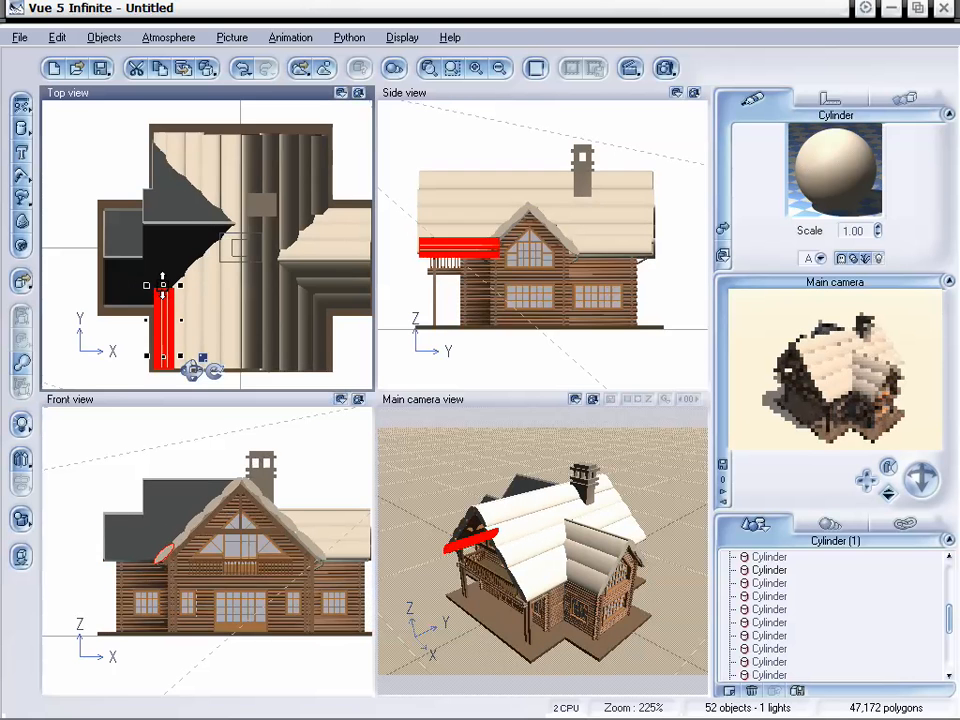
# - Shorten the three lower rear strips in the top view so that each ends along the cross gable's valley
pyautogui.click(163, 150)
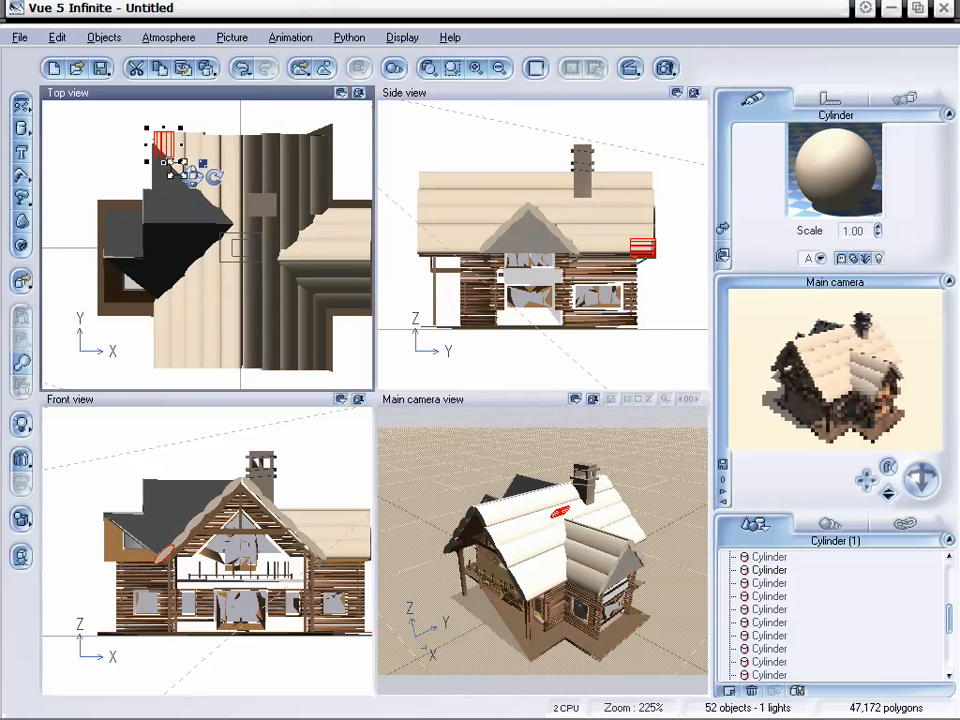
pyautogui.click(174, 161)
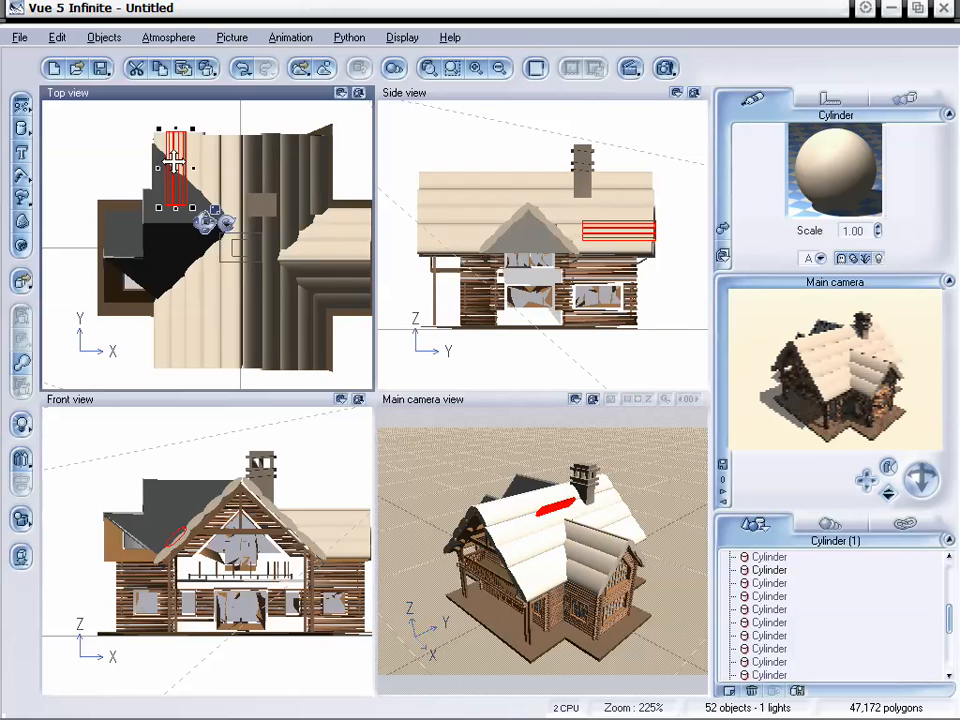
pyautogui.moveTo(175, 208); pyautogui.dragTo(176, 174)
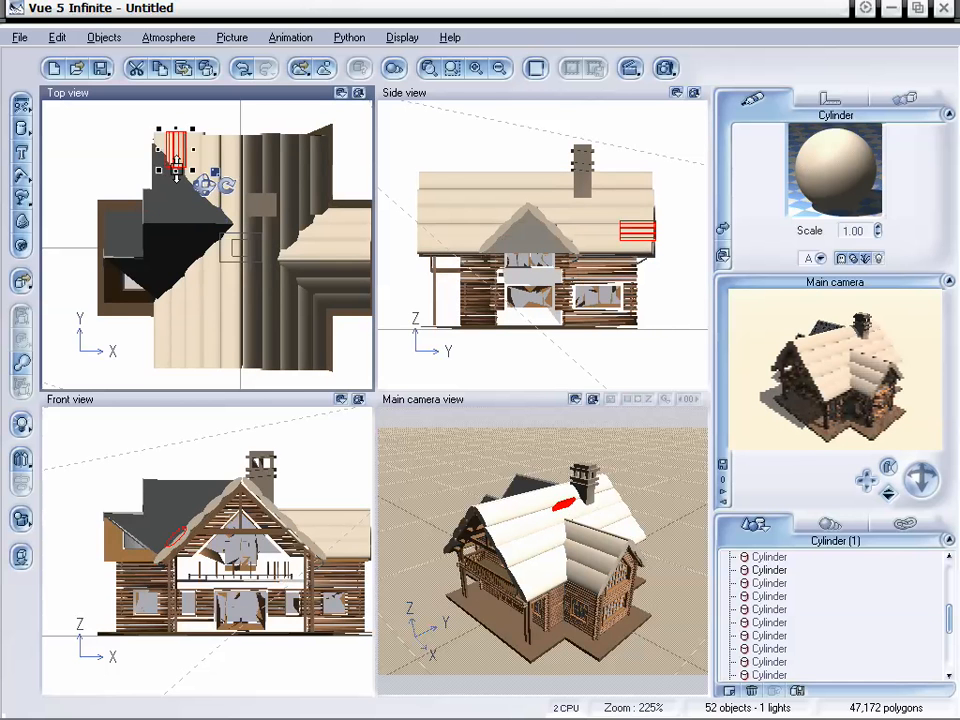
pyautogui.click(197, 143)
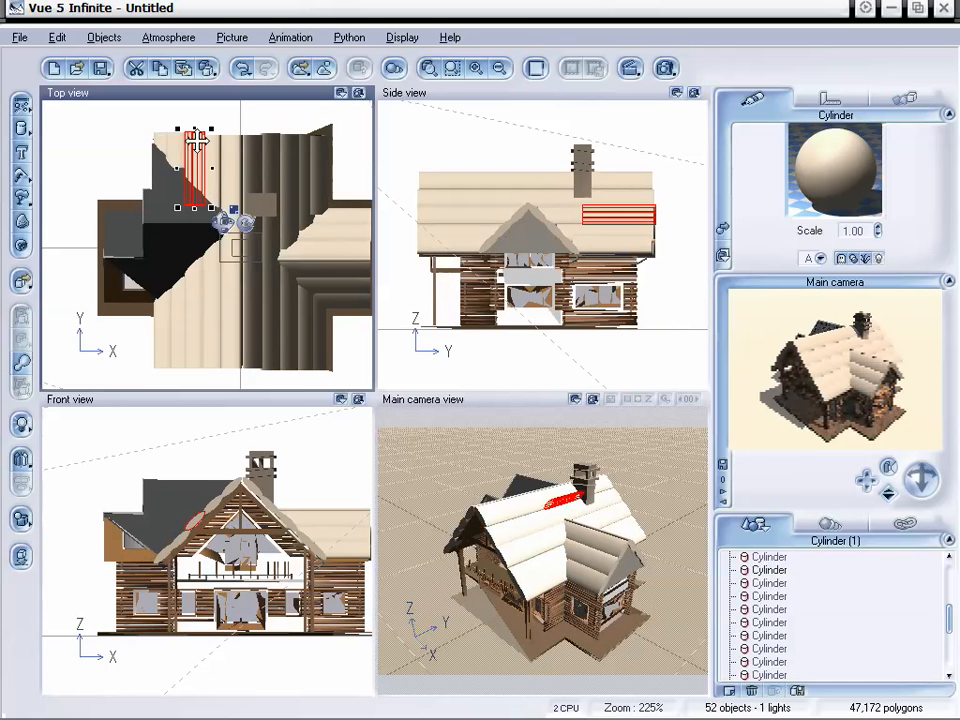
pyautogui.moveTo(194, 207); pyautogui.dragTo(193, 185)
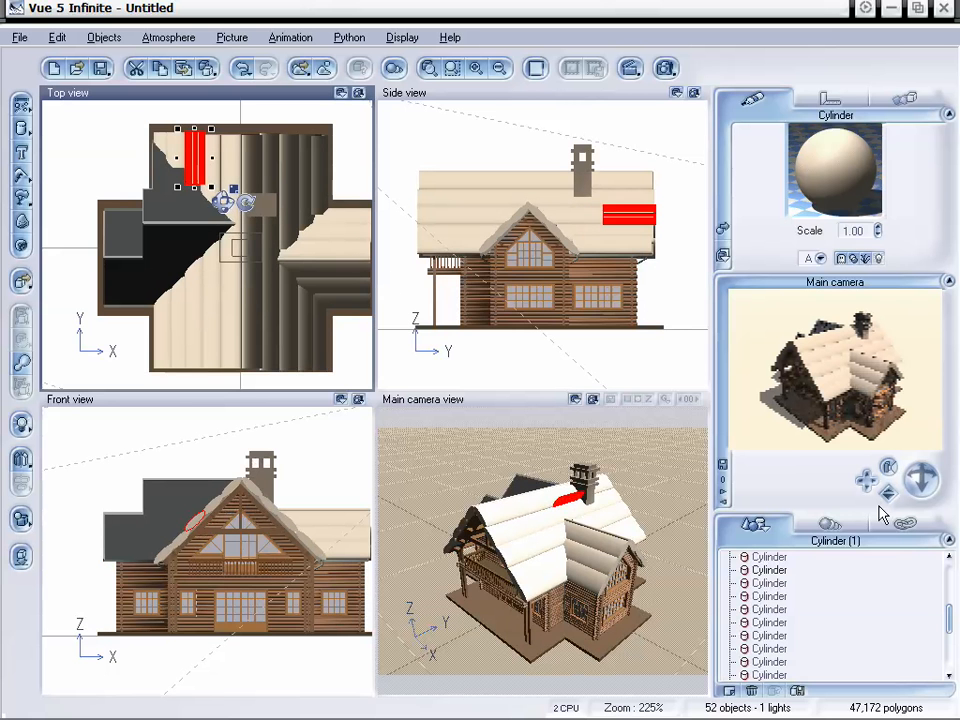
# - Swing the main camera round to the opposite side of the cottage and examine the strip-covered roof with nothing selected
pyautogui.moveTo(920, 479); pyautogui.dragTo(945, 466)
pyautogui.moveTo(890, 493); pyautogui.dragTo(877, 473)
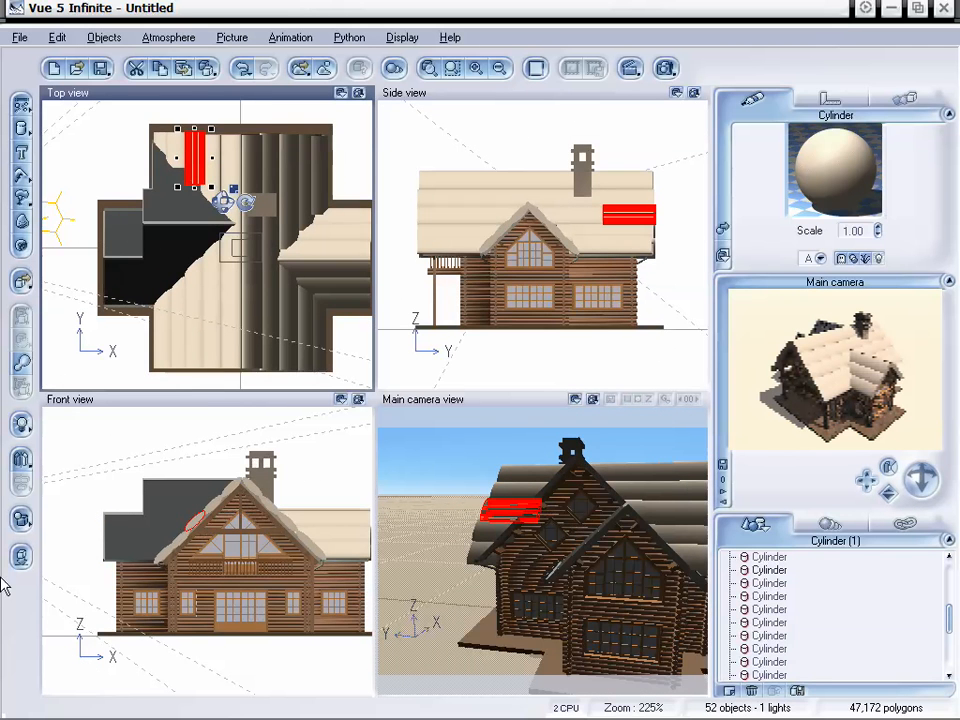
pyautogui.click(54, 598)
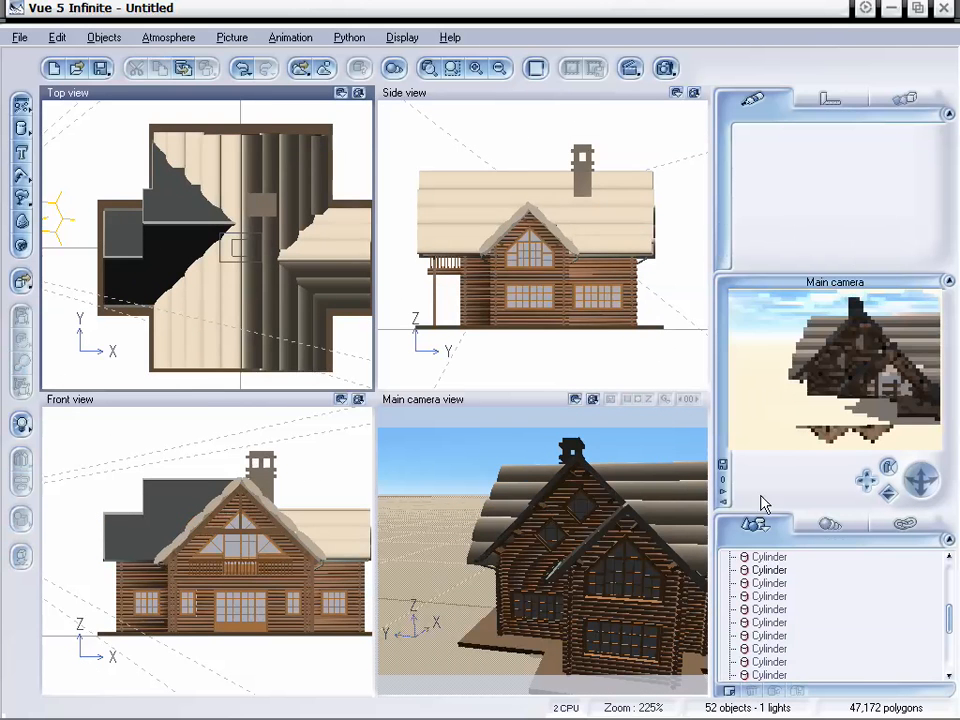
pyautogui.moveTo(921, 481)
pyautogui.mouseDown()
pyautogui.moveTo(941, 481)
pyautogui.moveTo(916, 478)
pyautogui.mouseUp()
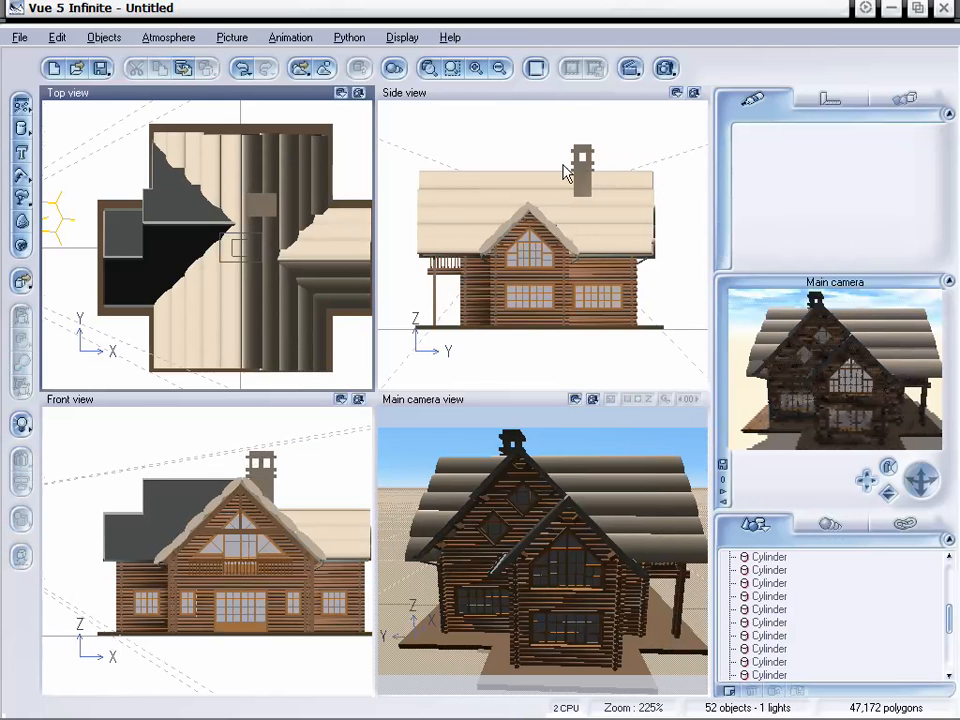
pyautogui.click(494, 112)
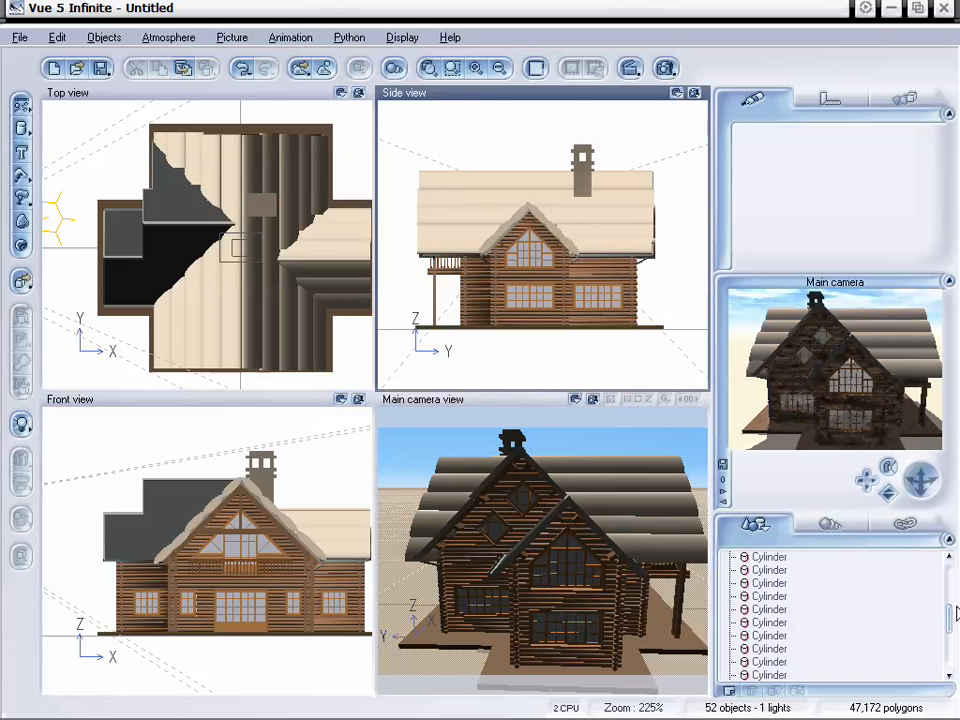
# - Select Log Cottage #2 together with all the roof cylinders and rotate them -180° in the top view
pyautogui.moveTo(950, 617); pyautogui.dragTo(953, 582)
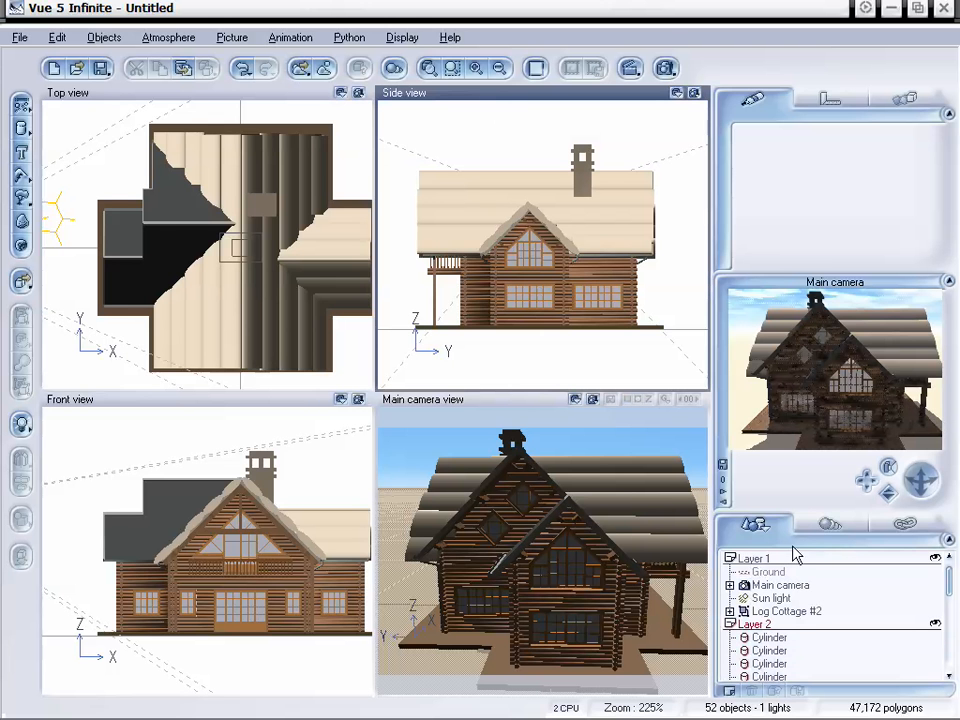
pyautogui.click(778, 611)
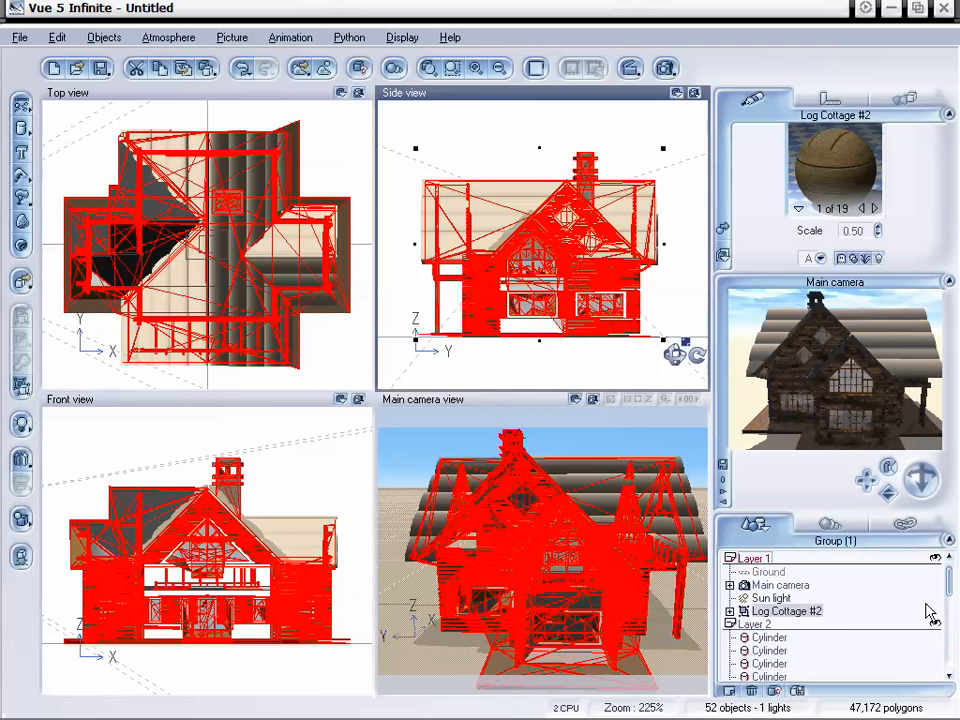
pyautogui.moveTo(936, 594); pyautogui.dragTo(945, 606)
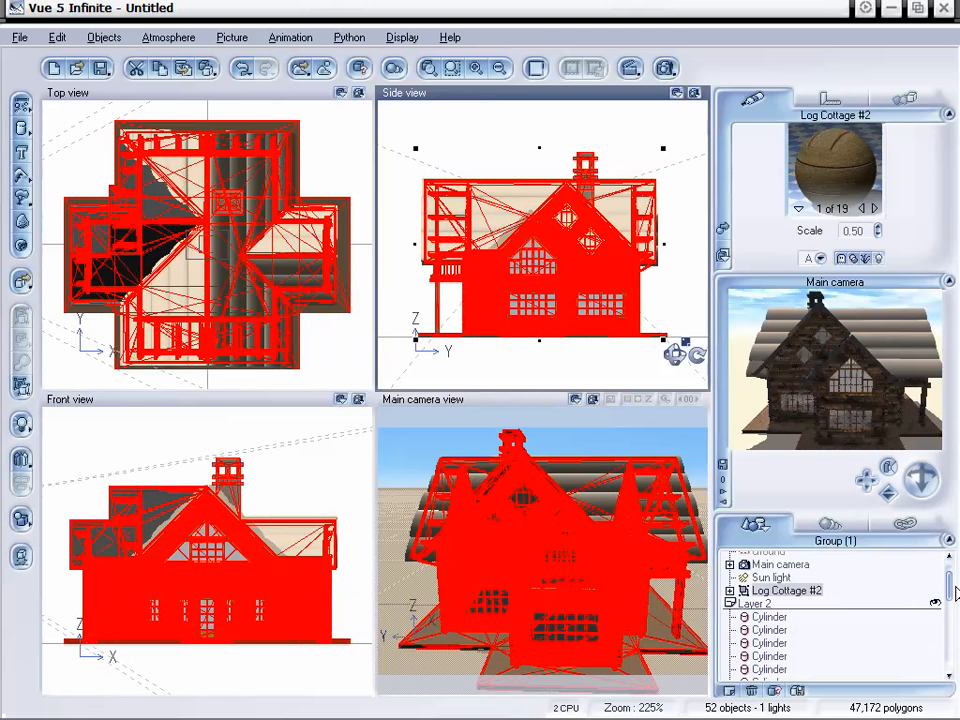
pyautogui.moveTo(952, 594); pyautogui.dragTo(952, 658)
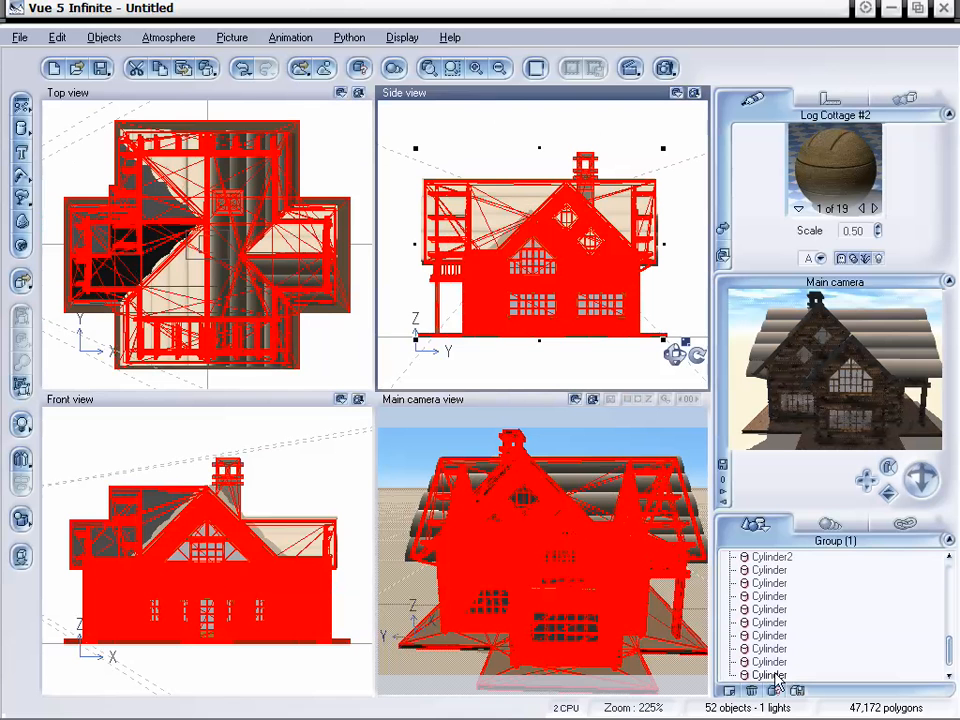
pyautogui.keyDown('shift'); pyautogui.click(775, 675); pyautogui.keyUp('shift')
pyautogui.moveTo(951, 652); pyautogui.dragTo(953, 586)
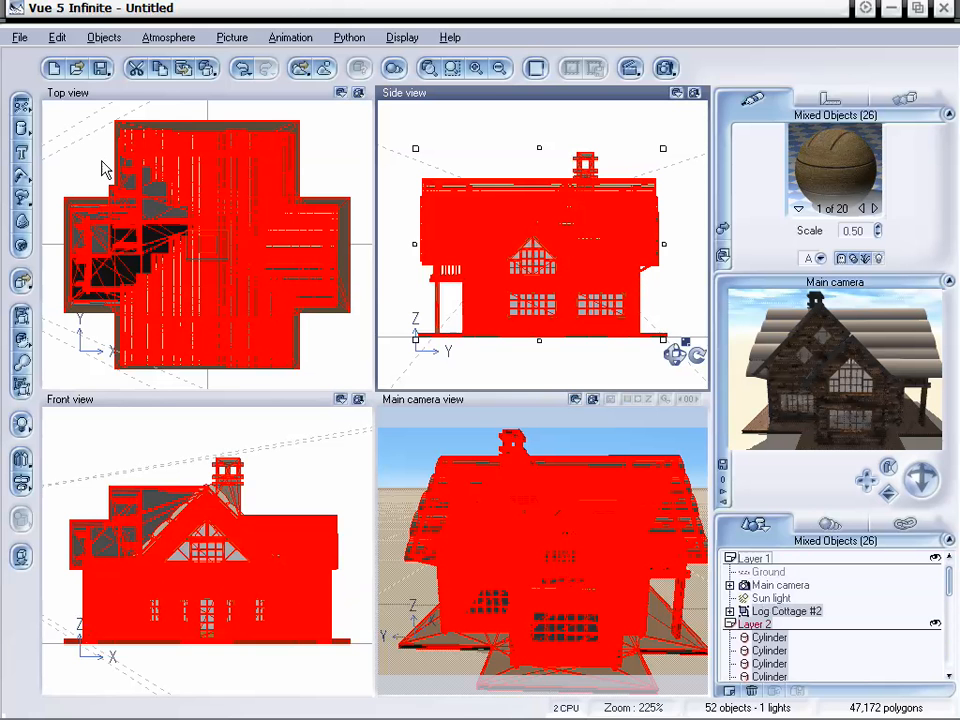
pyautogui.click(268, 208)
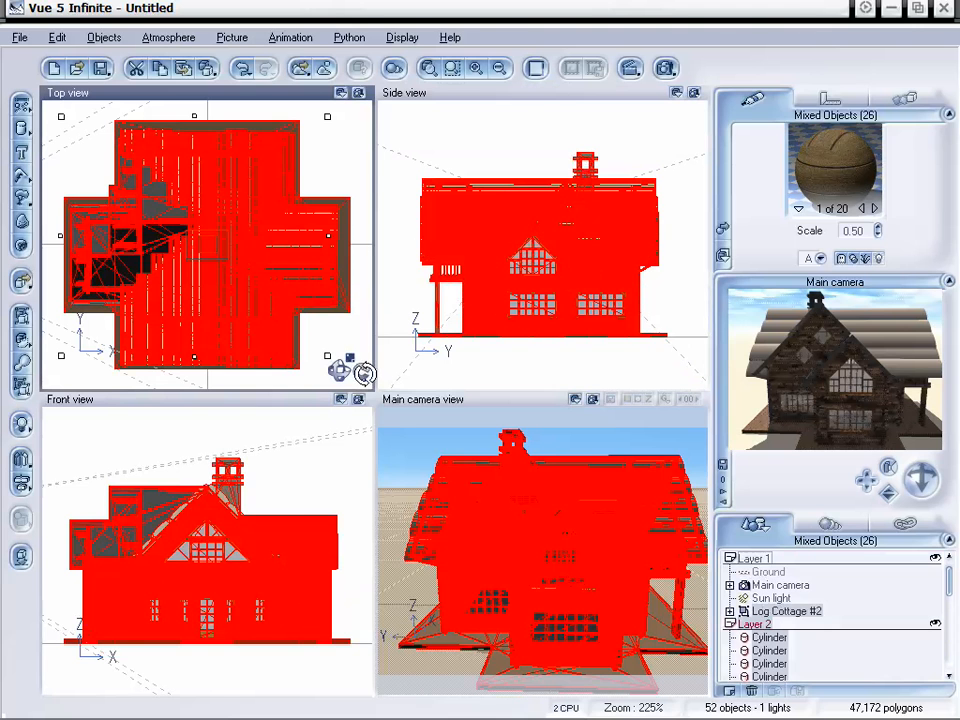
pyautogui.moveTo(364, 373); pyautogui.dragTo(165, 156)
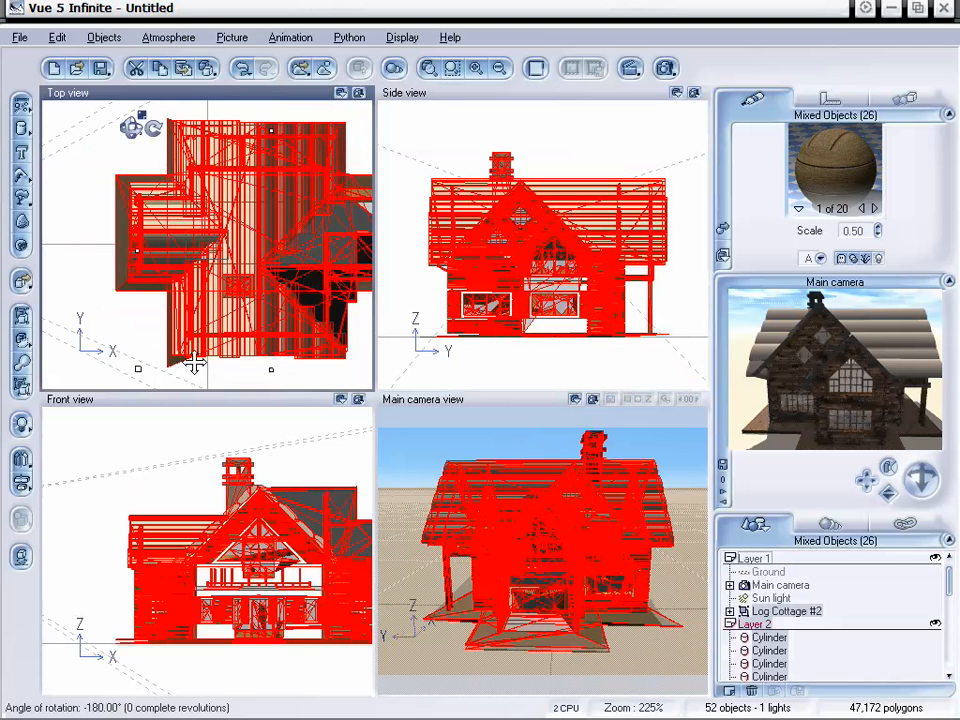
pyautogui.click(22, 598)
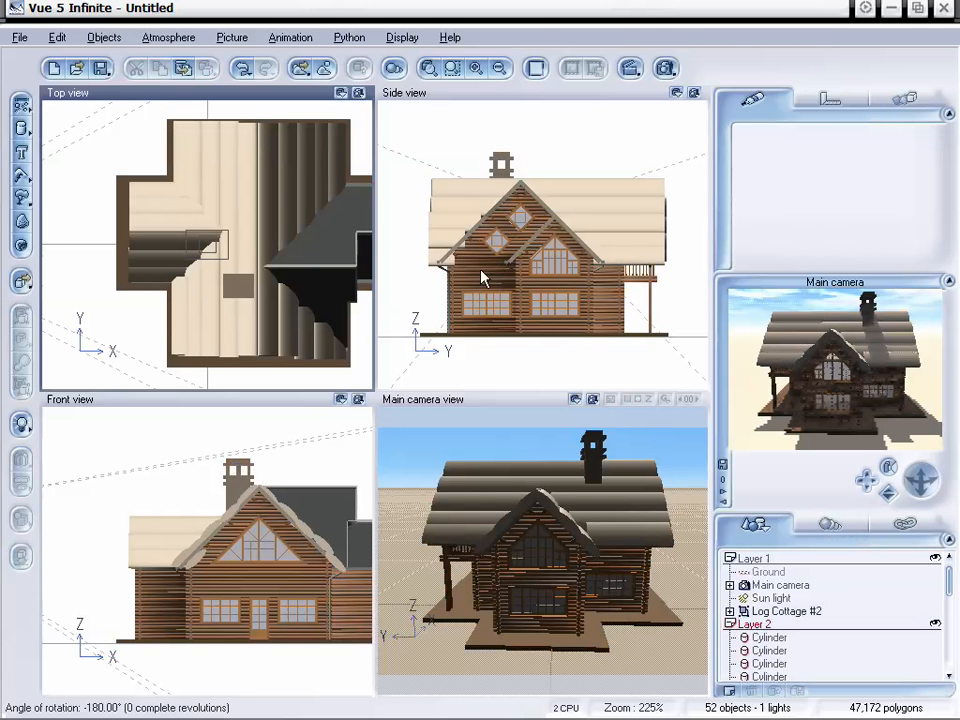
# - Select the full-length ridge strip on the slope that meets the uncovered cross gable, with the whole rotated cottage in view
pyautogui.click(440, 262)
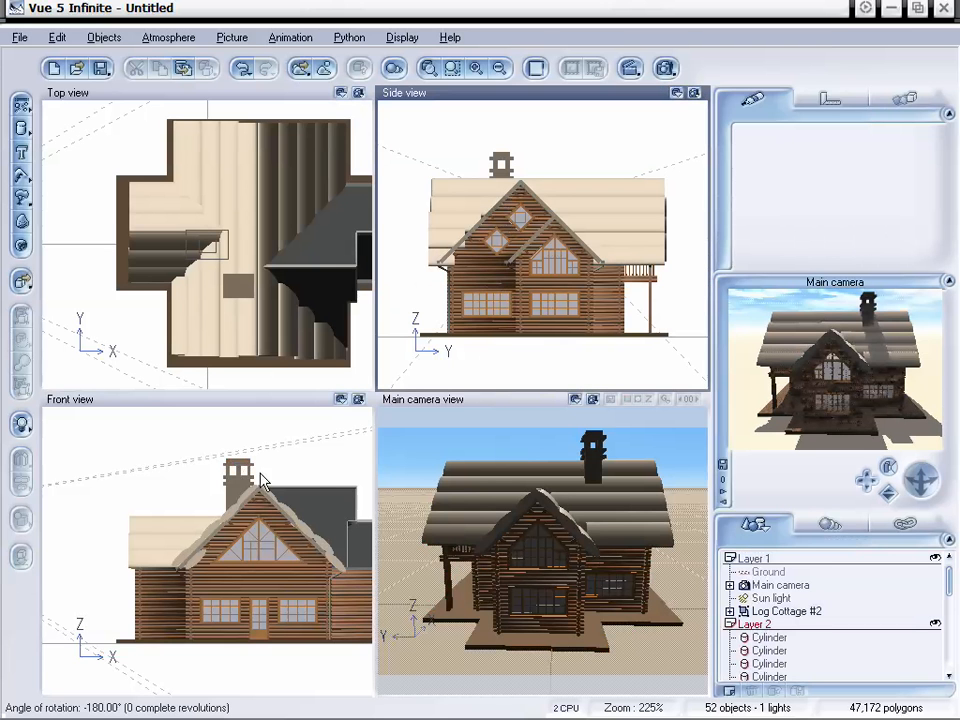
pyautogui.moveTo(298, 458); pyautogui.dragTo(240, 453, button='right')
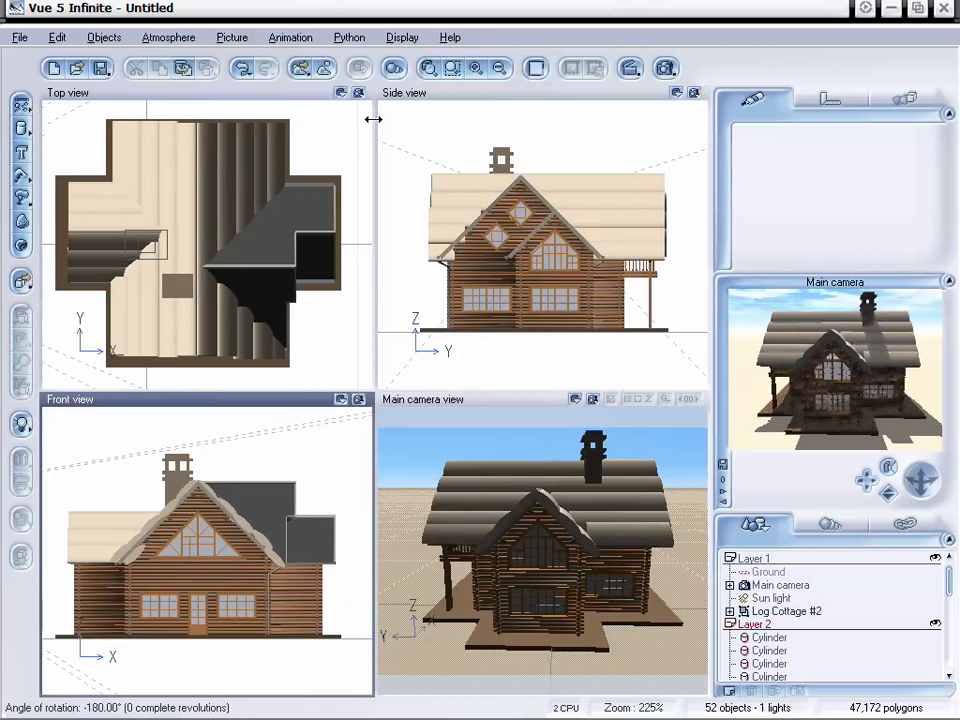
pyautogui.moveTo(298, 230); pyautogui.dragTo(302, 235, button='right')
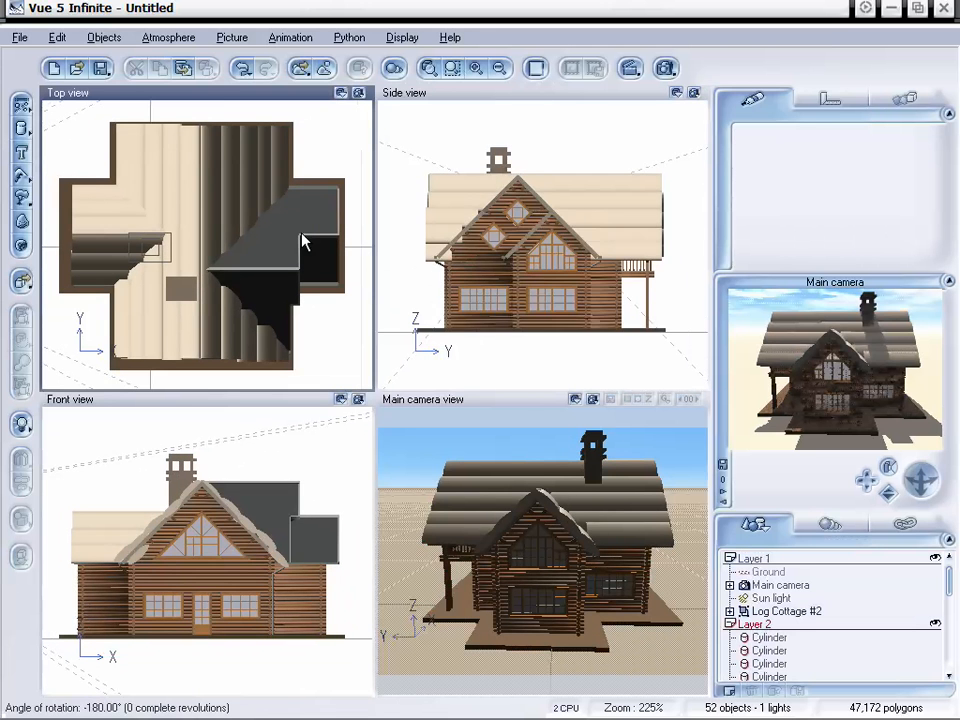
pyautogui.moveTo(306, 240)
pyautogui.mouseDown(button='right')
pyautogui.moveTo(281, 236)
pyautogui.moveTo(293, 232)
pyautogui.mouseUp(button='right')
pyautogui.click(202, 174)
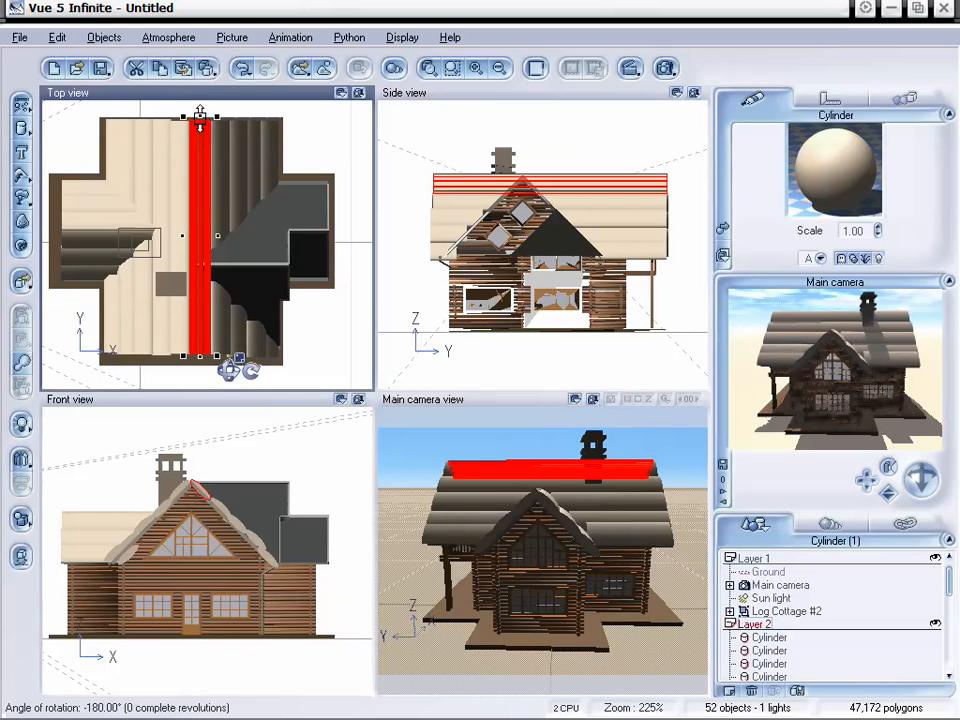
# - Lengthen the selected ridge cylinder slightly so its end reaches the main roof's edge, then deselect it
pyautogui.moveTo(200, 110); pyautogui.dragTo(200, 118)
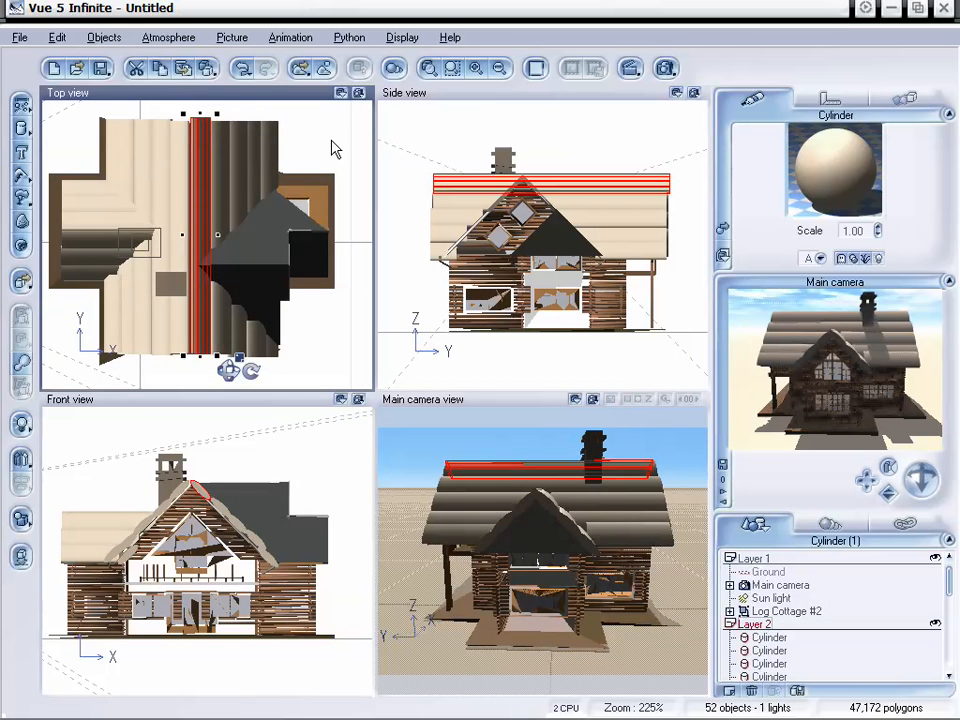
pyautogui.click(33, 617)
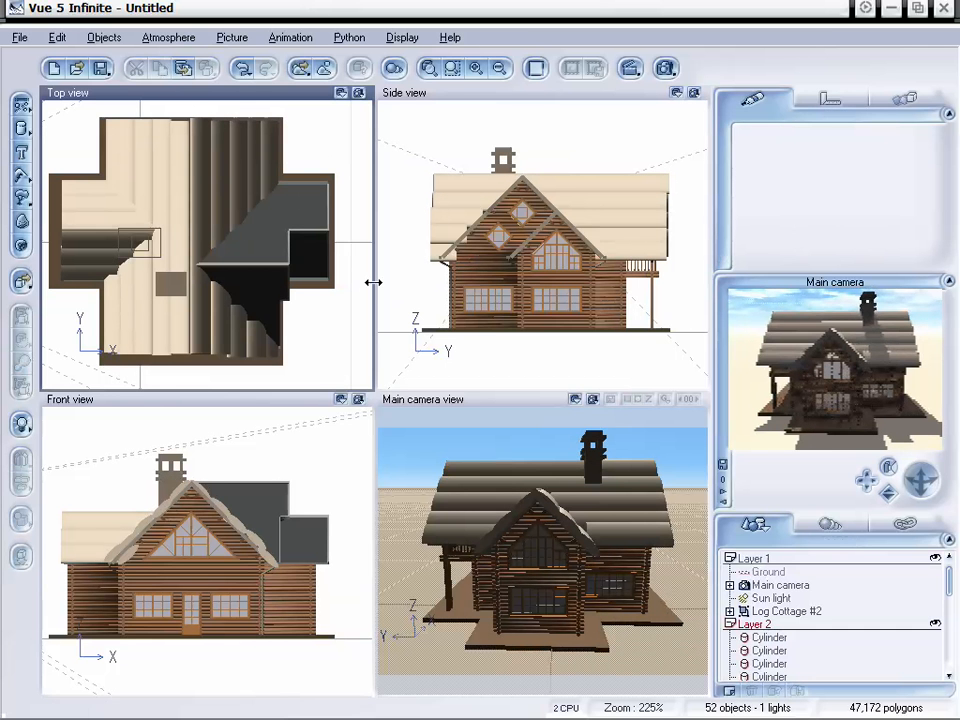
# - Copy the upper cylinder from the roof of the wing on the -X side and place the copy over the unfinished wing on the +X side
pyautogui.moveTo(283, 501); pyautogui.dragTo(264, 512, button='right')
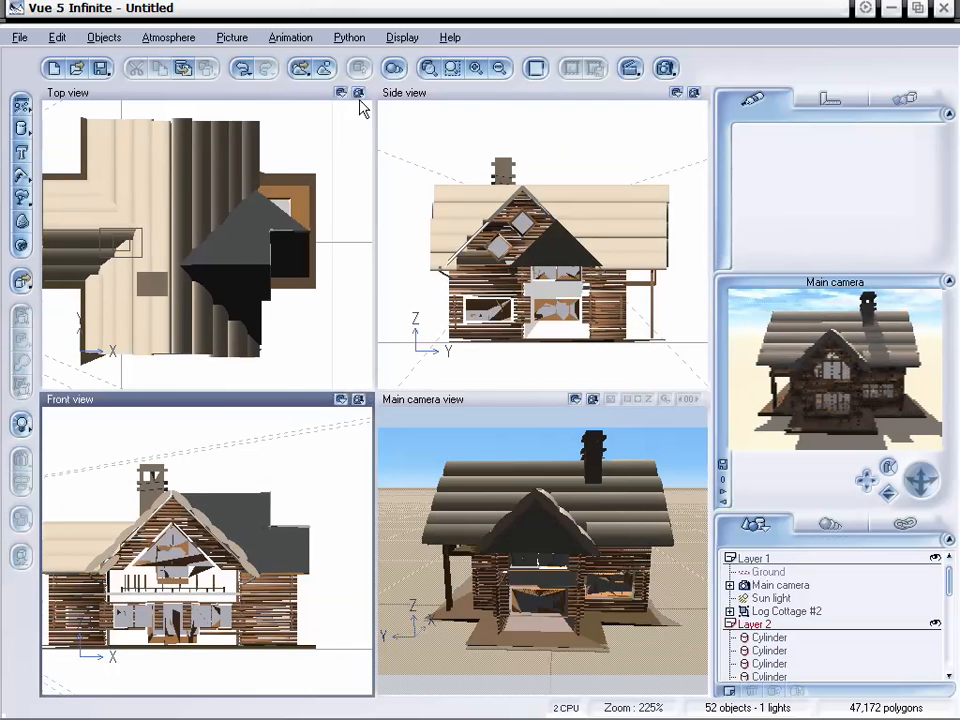
pyautogui.click(476, 68)
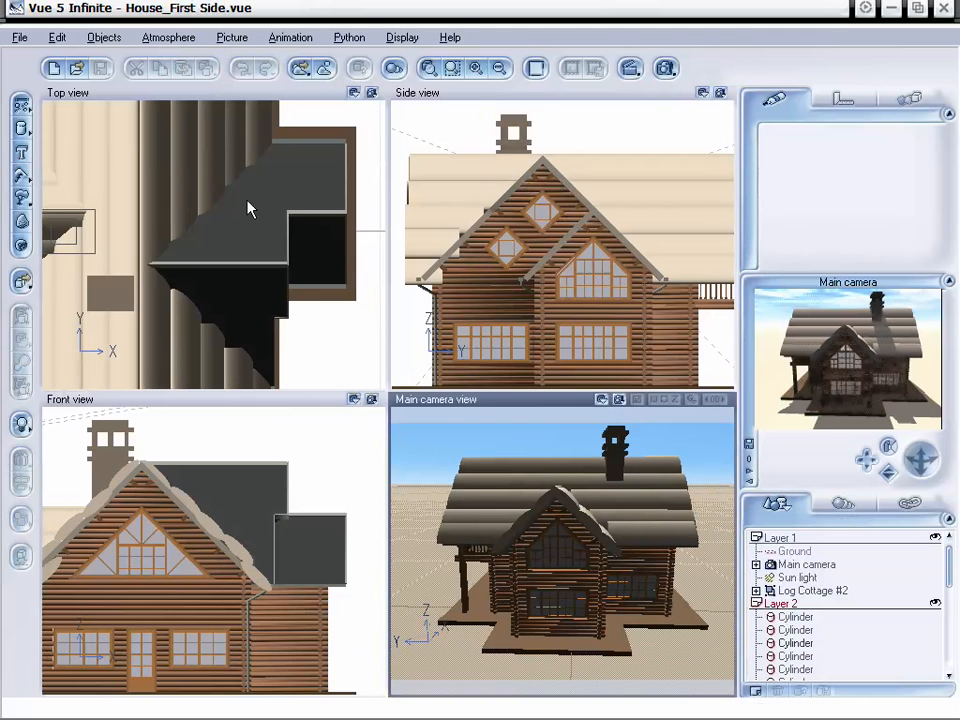
pyautogui.moveTo(162, 231); pyautogui.dragTo(293, 291, button='right')
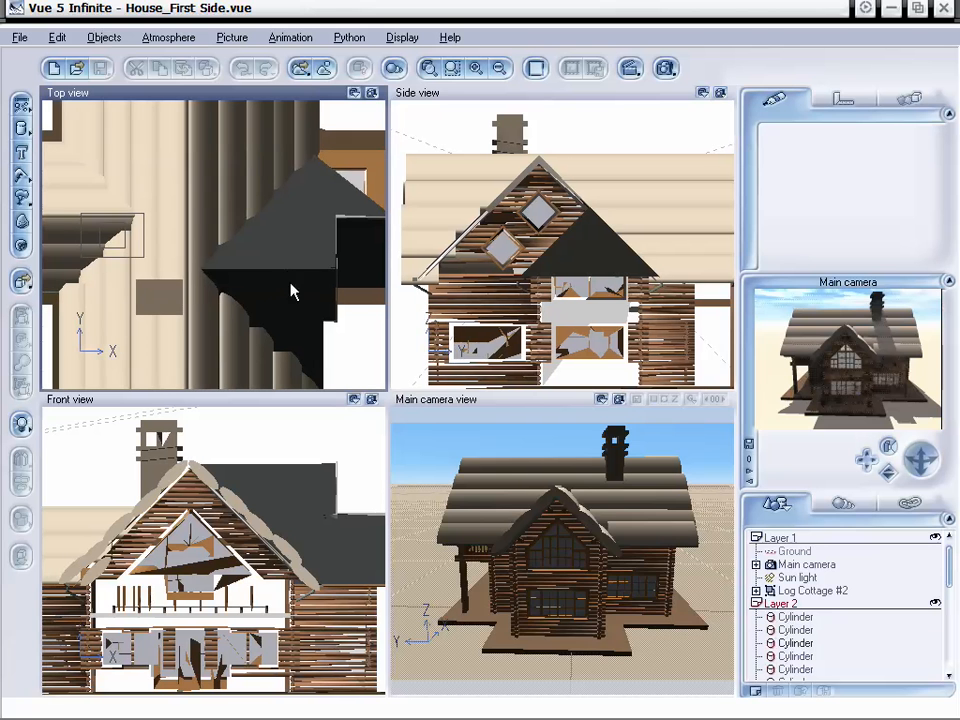
pyautogui.click(60, 208)
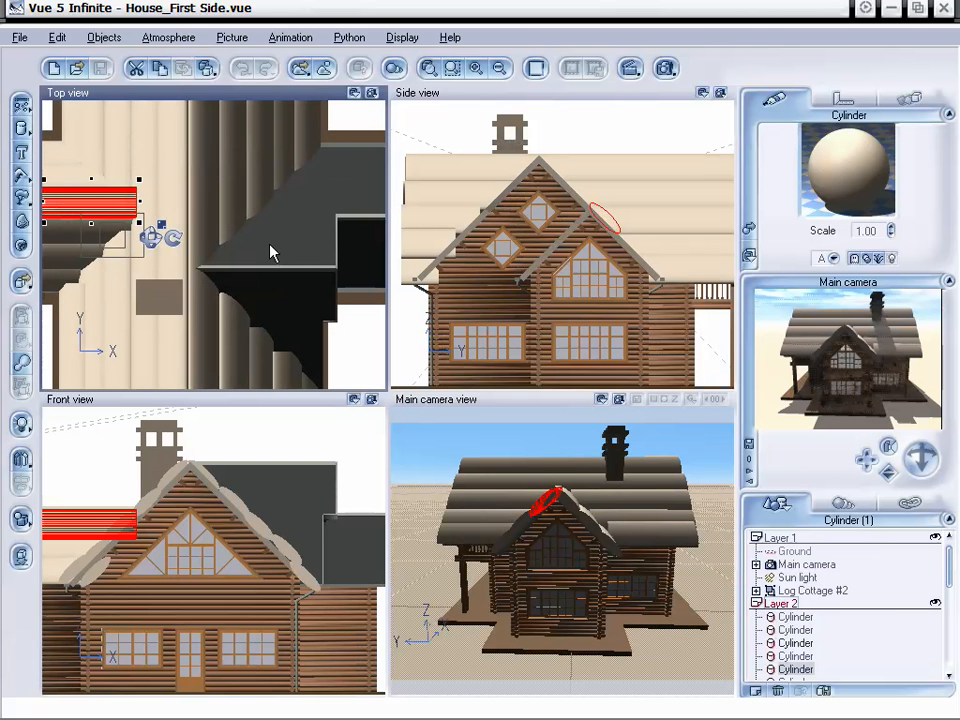
pyautogui.moveTo(270, 253); pyautogui.dragTo(256, 259, button='right')
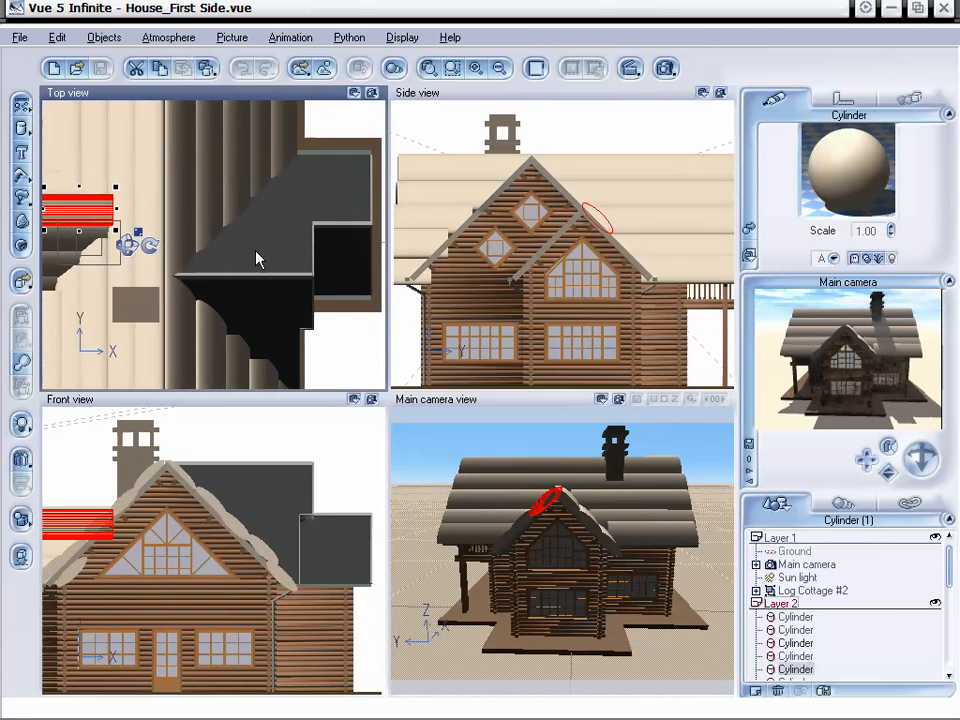
pyautogui.hotkey('ctrl', 'c')
pyautogui.hotkey('ctrl', 'v')
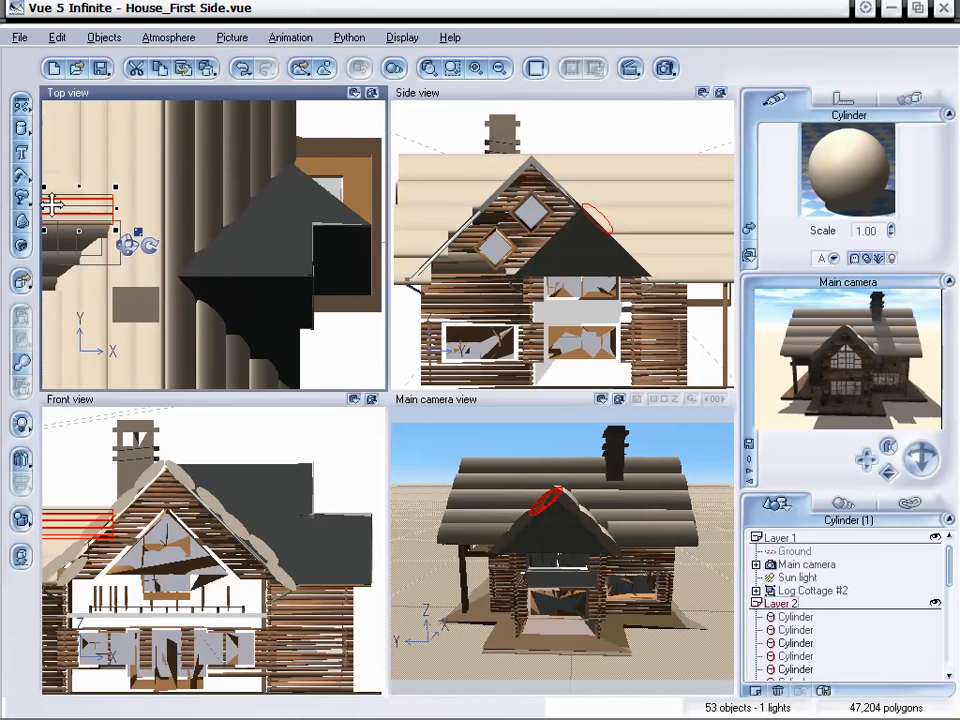
pyautogui.moveTo(64, 207); pyautogui.dragTo(323, 205)
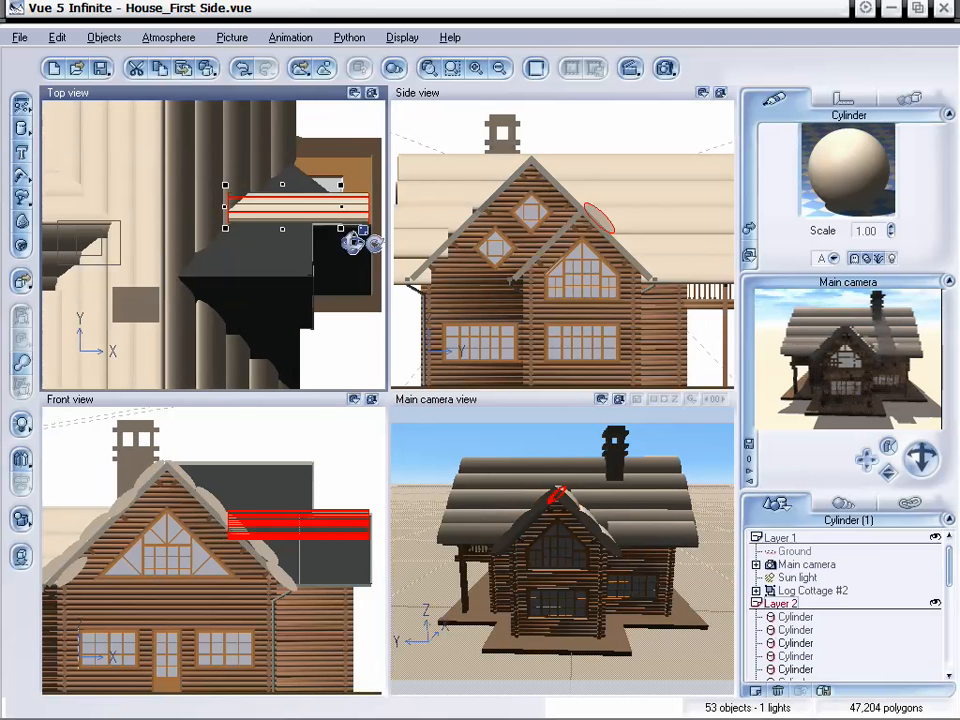
# - Align the copied cylinder with the upper +Y slope of the smaller gable and extend its outer end slightly past the roof edge
pyautogui.moveTo(922, 461); pyautogui.dragTo(882, 483)
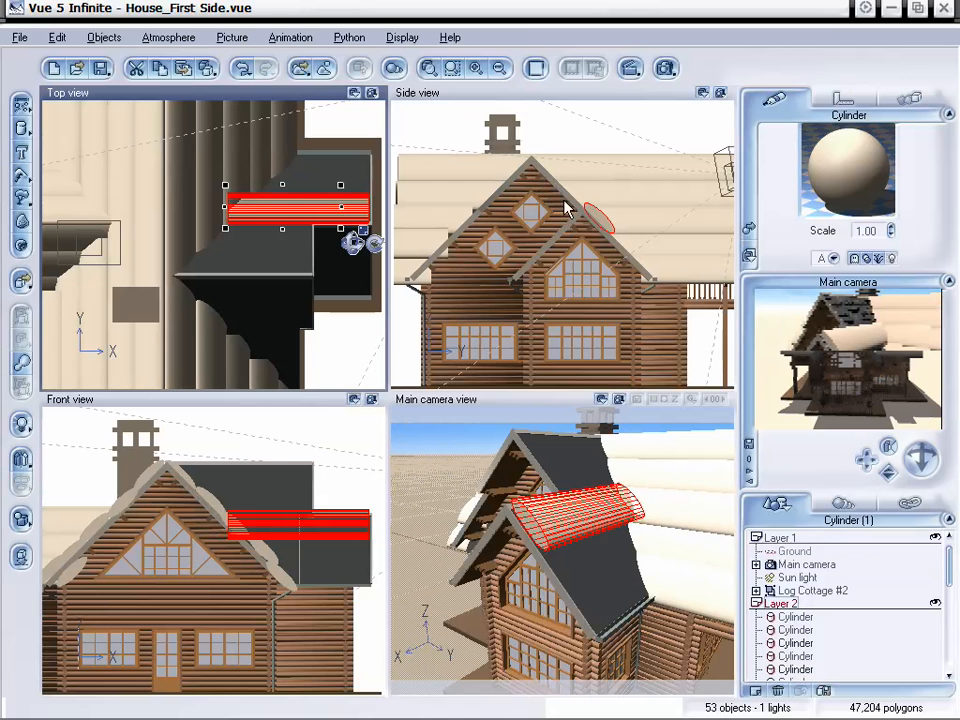
pyautogui.click(593, 222)
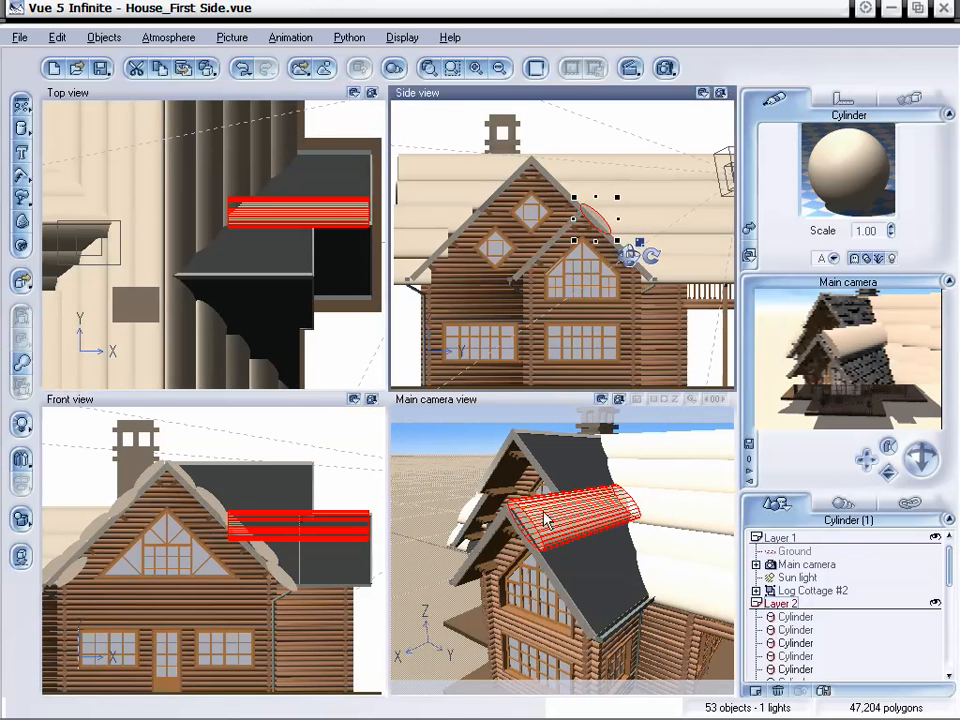
pyautogui.moveTo(887, 477); pyautogui.dragTo(951, 451)
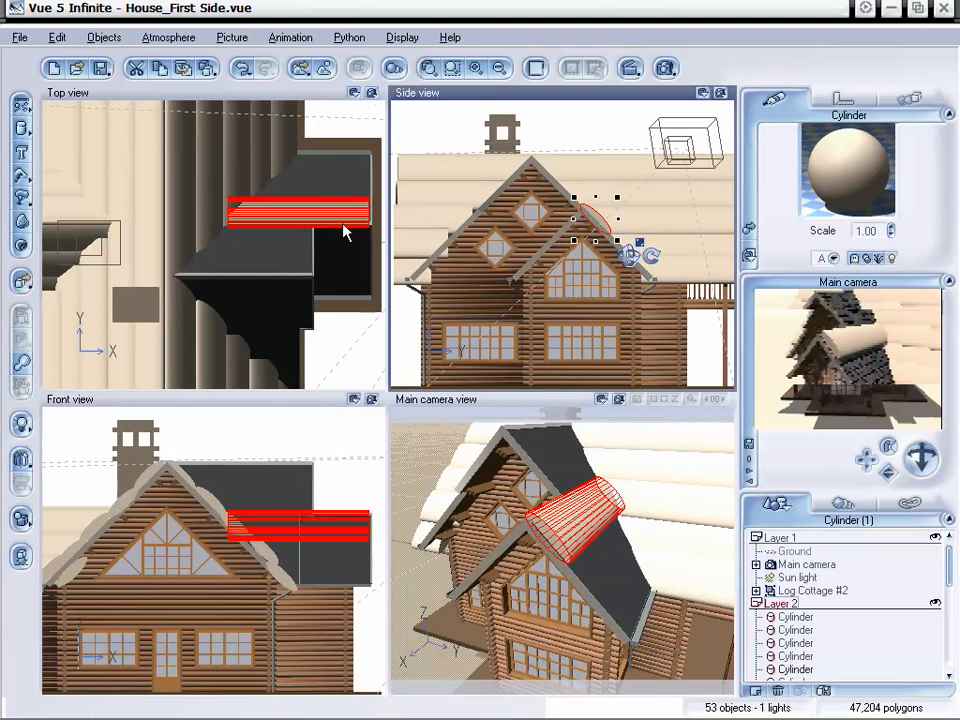
pyautogui.click(355, 222)
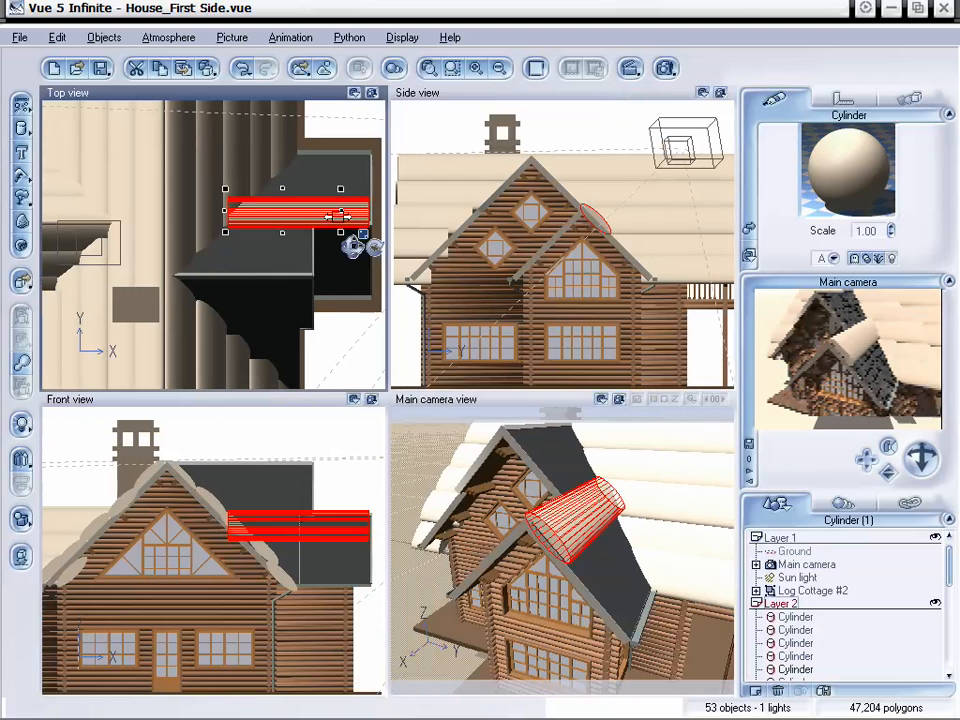
pyautogui.moveTo(341, 212); pyautogui.dragTo(348, 211)
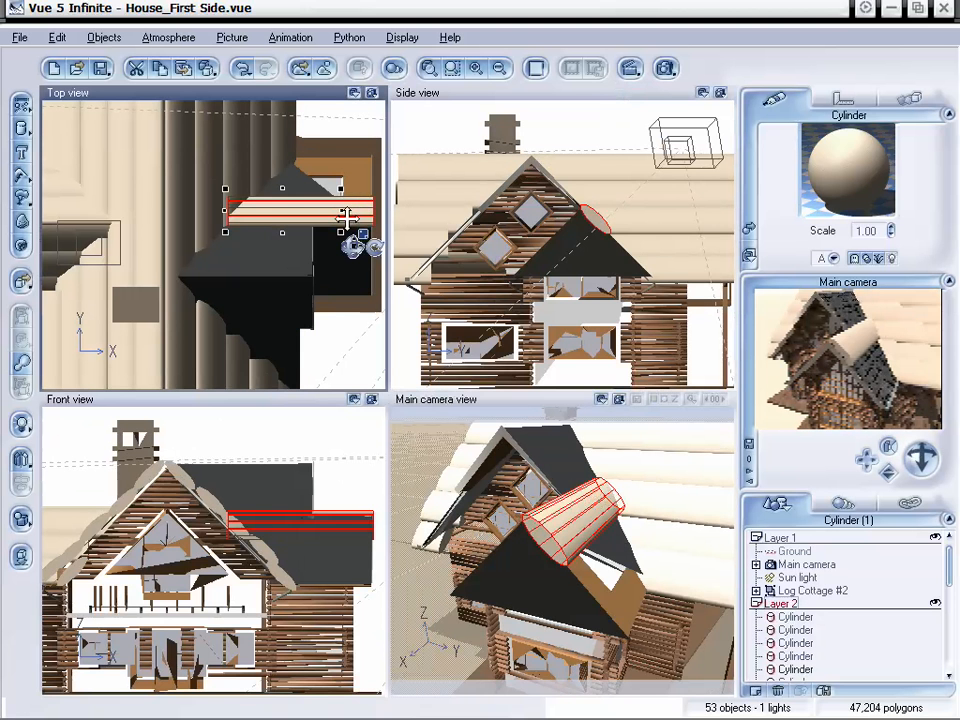
# - Duplicate the gable cylinder one row down the slope and shorten the duplicate's inner end toward the main roof
pyautogui.hotkey('ctrl', 'd')
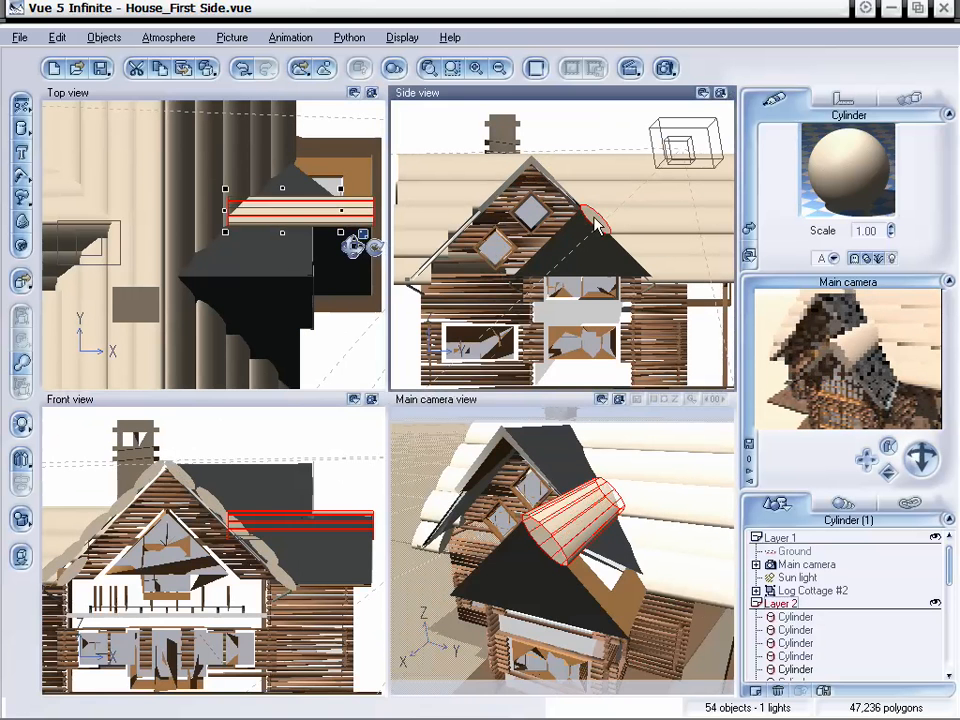
pyautogui.moveTo(596, 216); pyautogui.dragTo(621, 245)
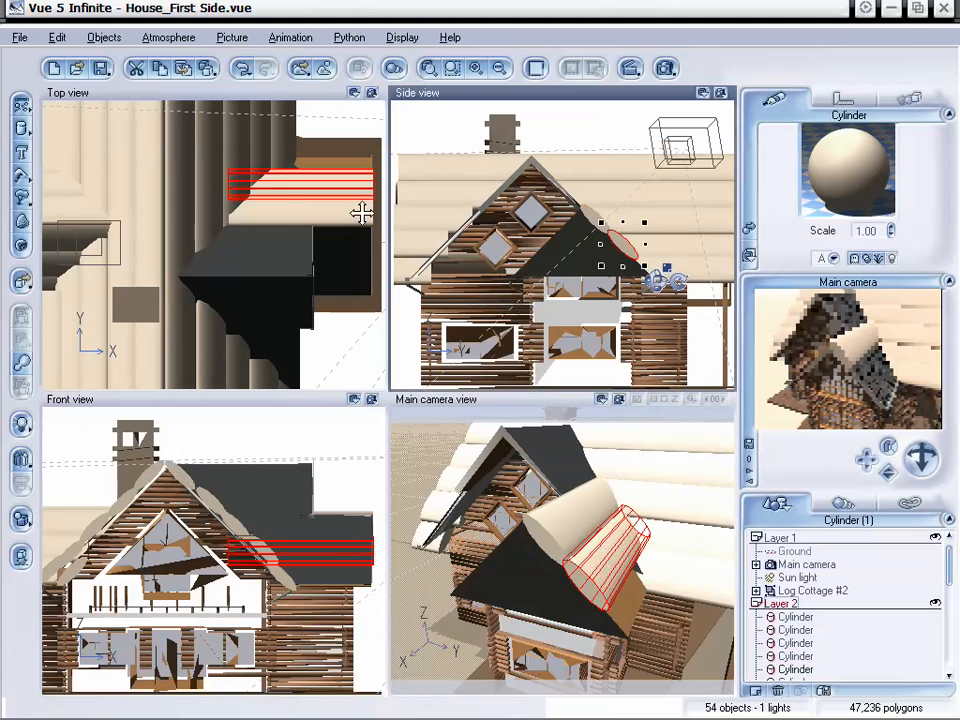
pyautogui.click(218, 193)
pyautogui.moveTo(218, 193); pyautogui.dragTo(231, 193)
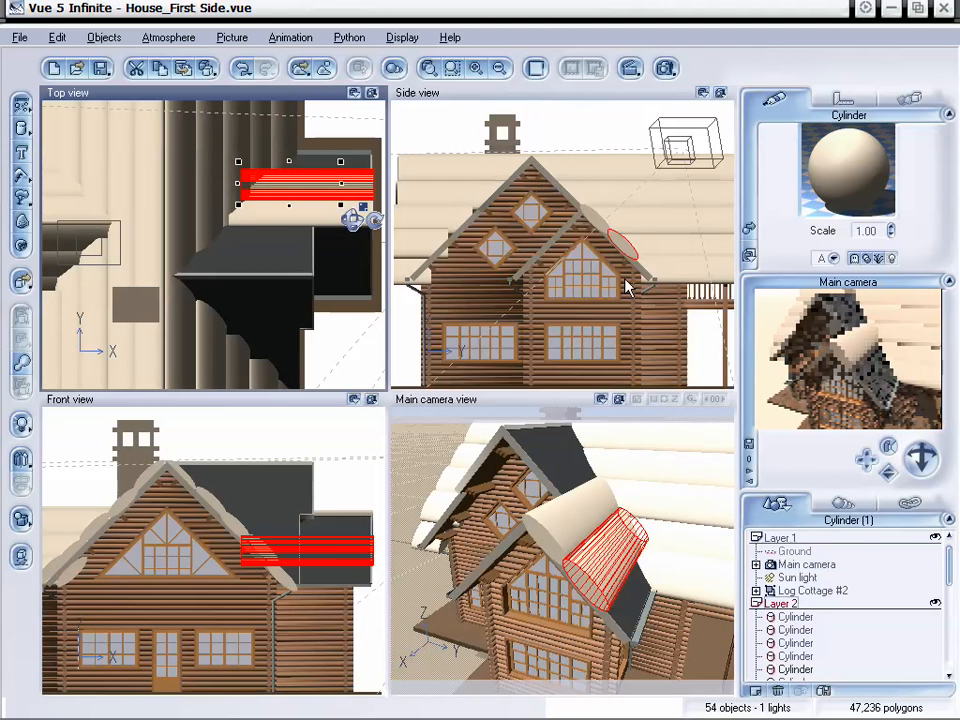
# - Duplicate the cylinder again down to the eave of the smaller gable and shorten its inner end to follow the main roof
pyautogui.hotkey('ctrl', 'd')
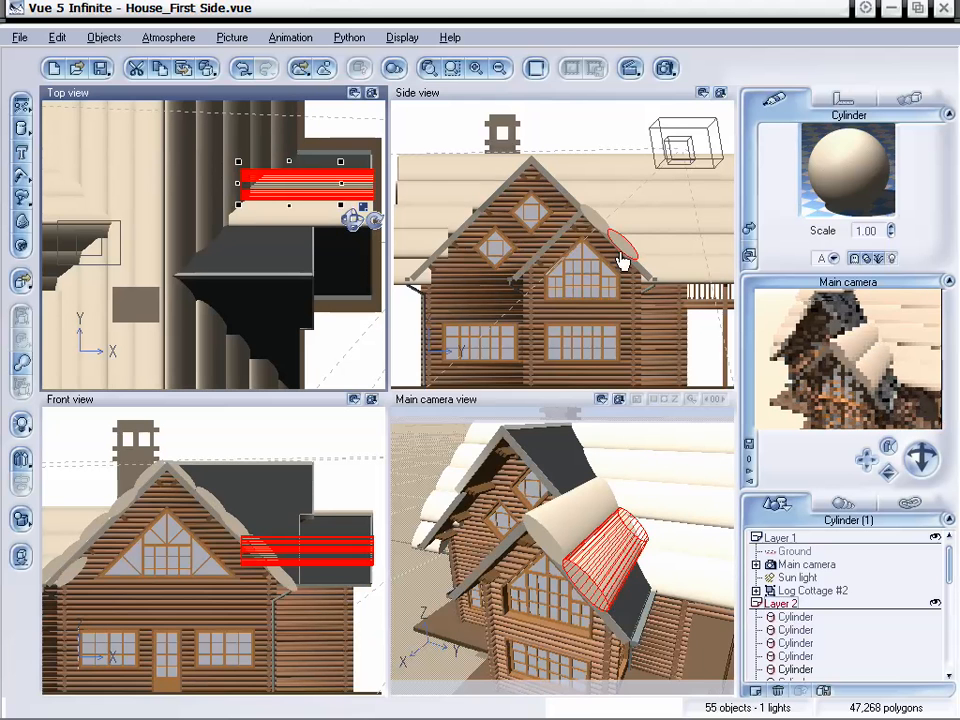
pyautogui.moveTo(622, 252); pyautogui.dragTo(648, 268)
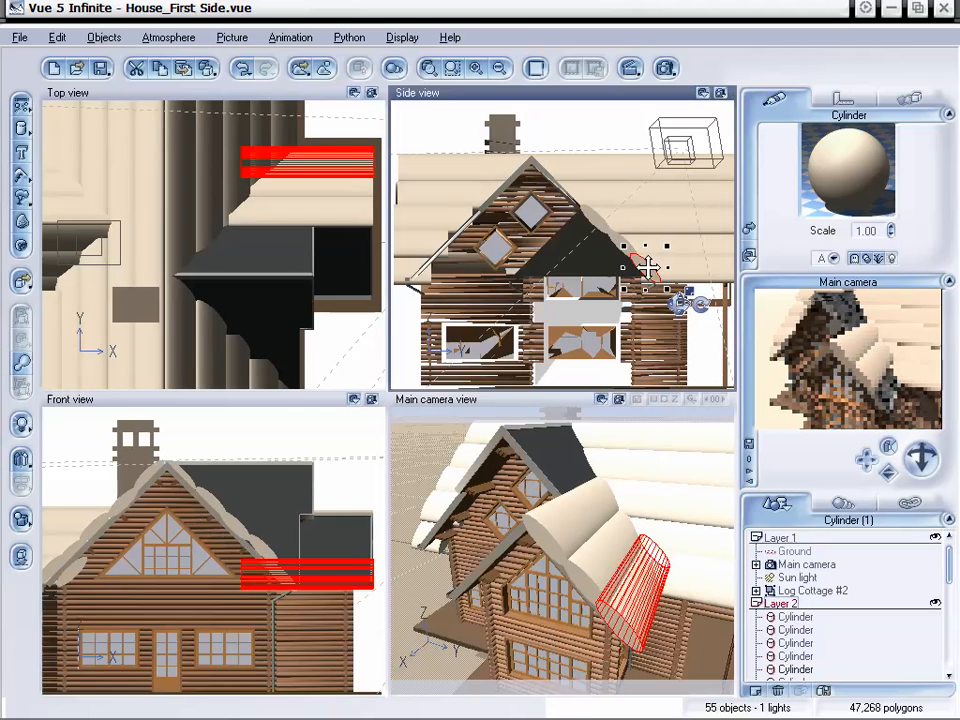
pyautogui.click(283, 148)
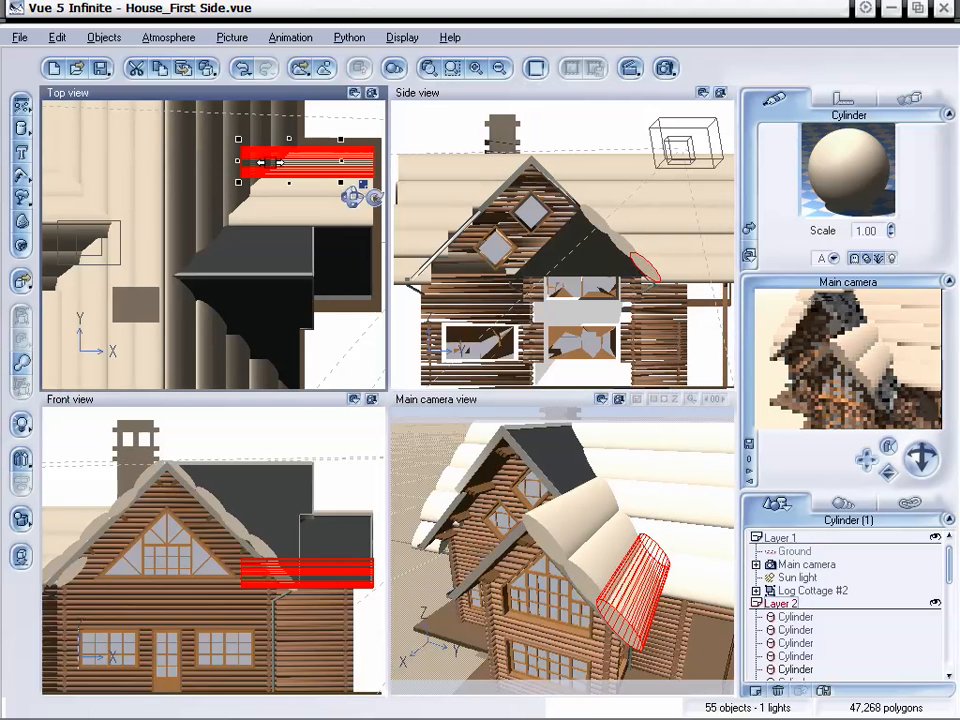
pyautogui.moveTo(238, 160); pyautogui.dragTo(279, 162)
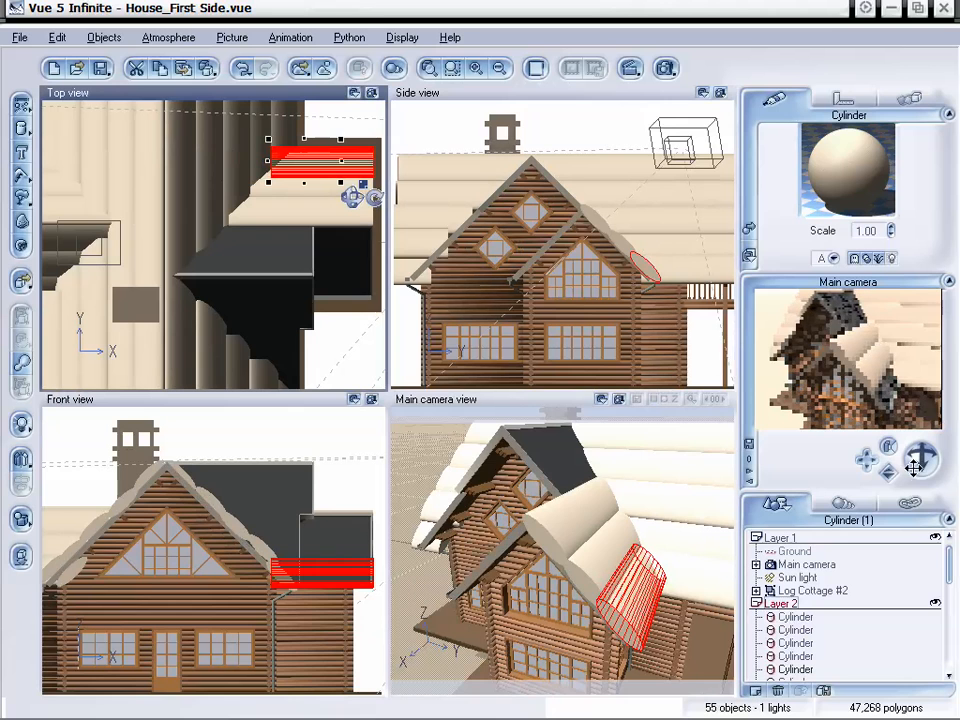
# - Duplicate the smaller gable's uppermost cylinder, rotate the duplicate by -180°, and place it on the opposite slope beside the ridge
pyautogui.moveTo(913, 472); pyautogui.dragTo(910, 454)
pyautogui.click(569, 551)
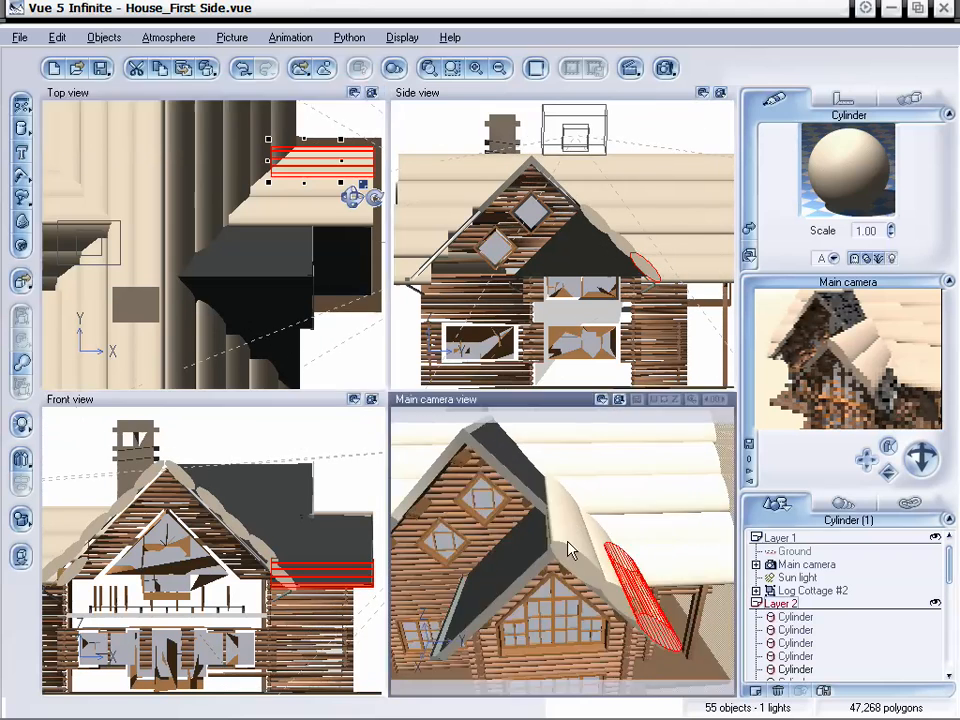
pyautogui.moveTo(569, 551); pyautogui.dragTo(503, 491)
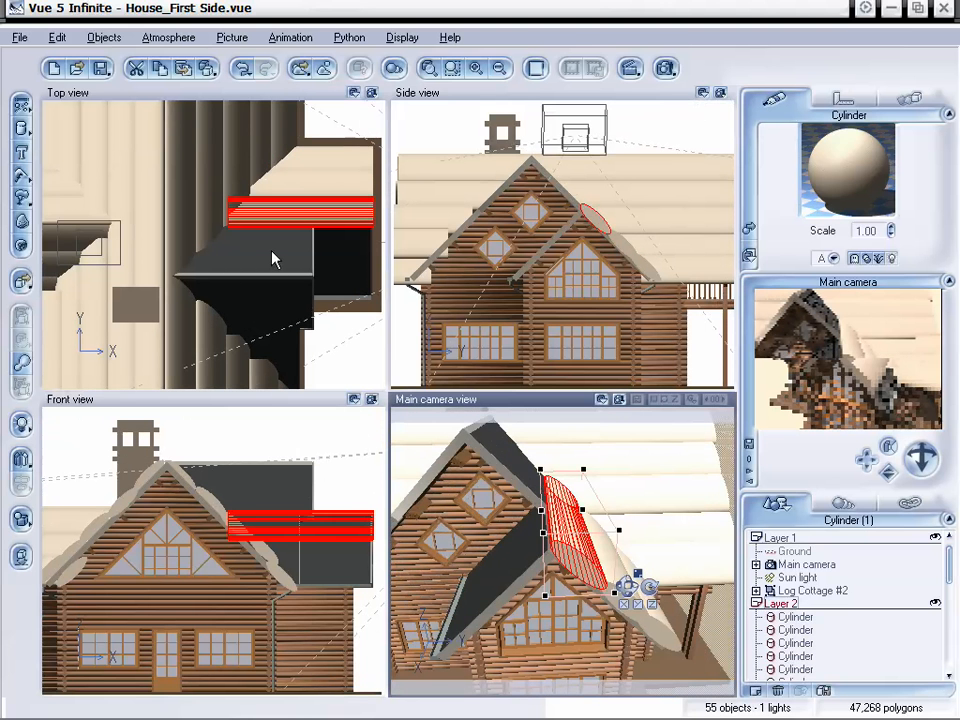
pyautogui.hotkey('ctrl', 'd')
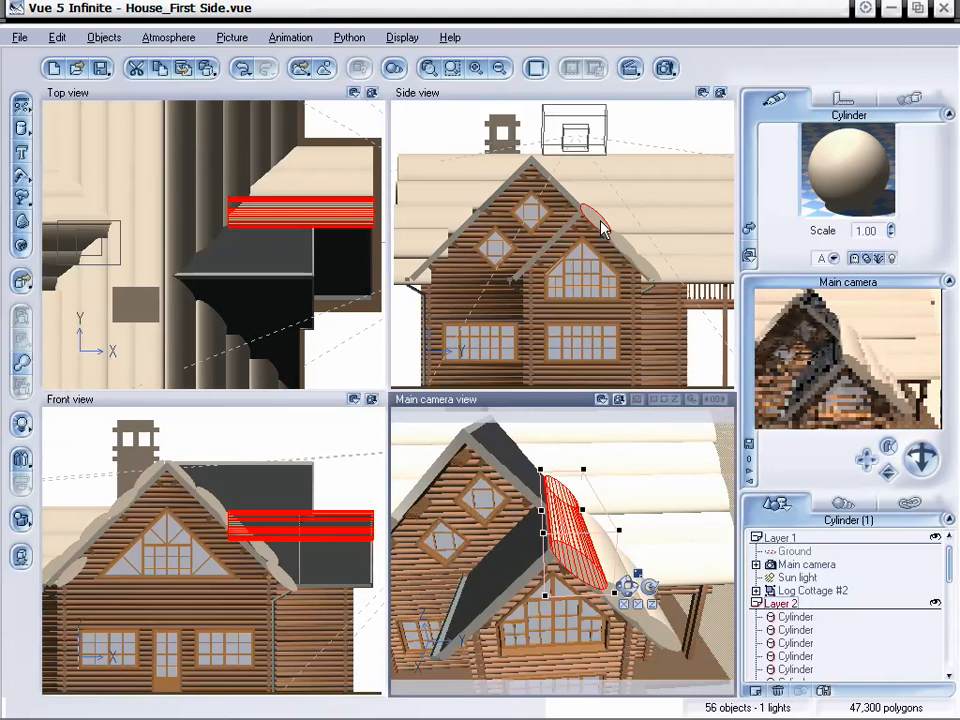
pyautogui.click(325, 212)
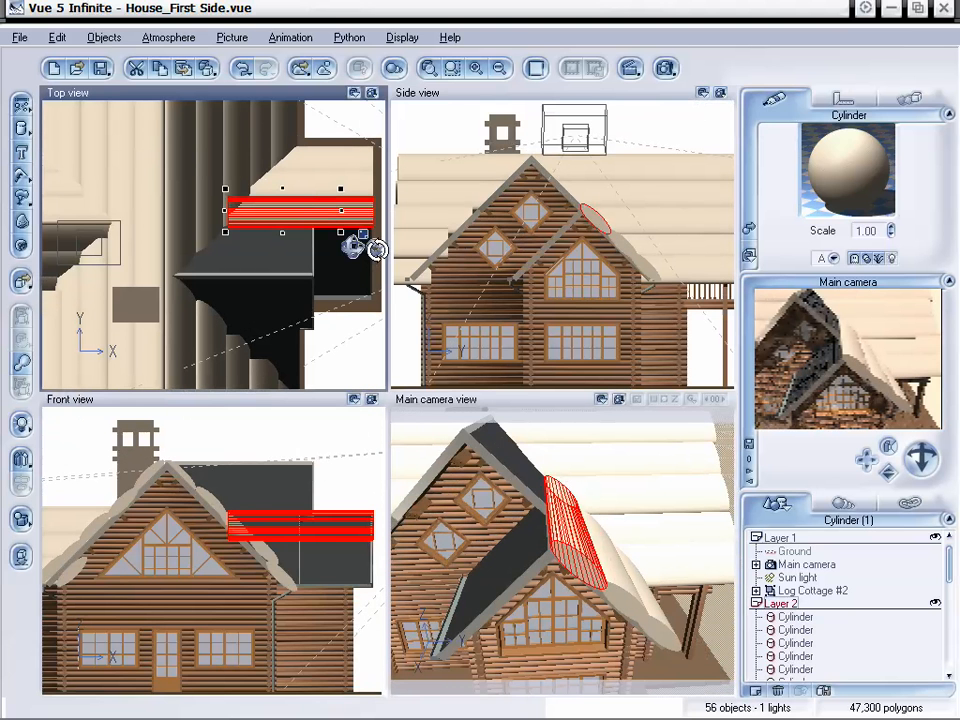
pyautogui.moveTo(378, 246); pyautogui.dragTo(232, 177)
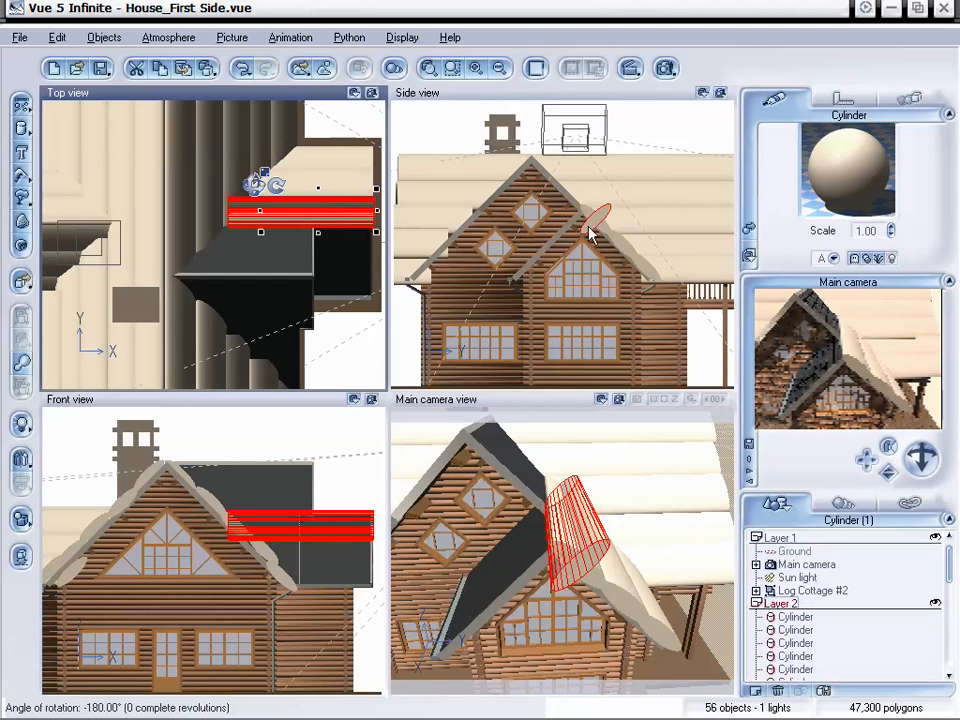
pyautogui.moveTo(590, 233); pyautogui.dragTo(561, 222)
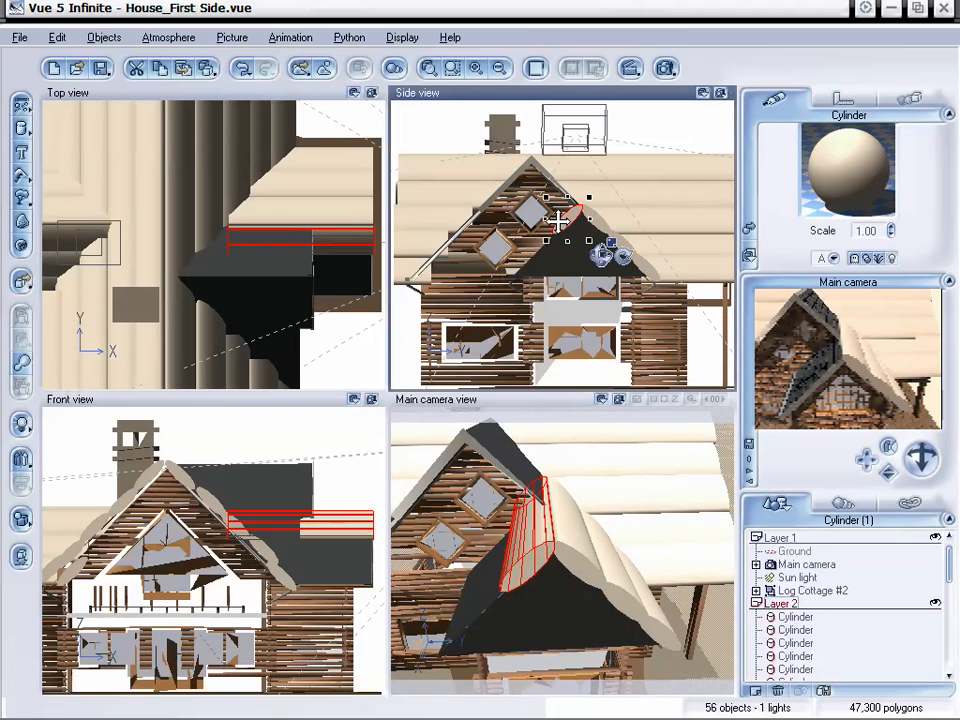
pyautogui.click(560, 222)
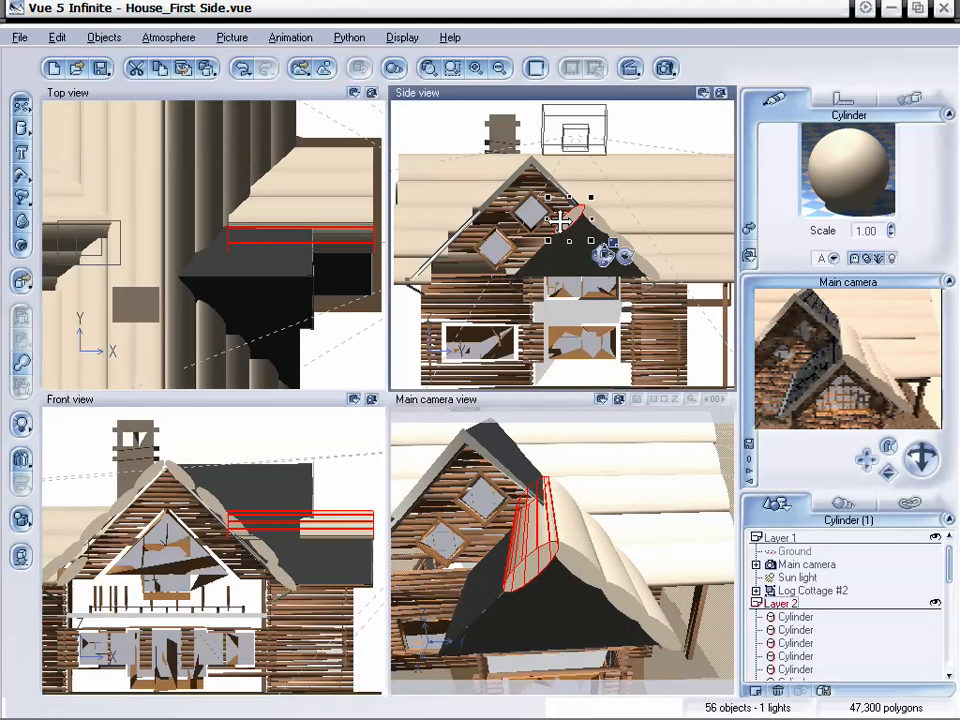
# - Shorten the rotated cylinder's inner end so it stops near the junction with the larger gable's roof
pyautogui.moveTo(615, 476)
pyautogui.mouseDown(button='right')
pyautogui.moveTo(640, 474)
pyautogui.moveTo(654, 579)
pyautogui.mouseUp(button='right')
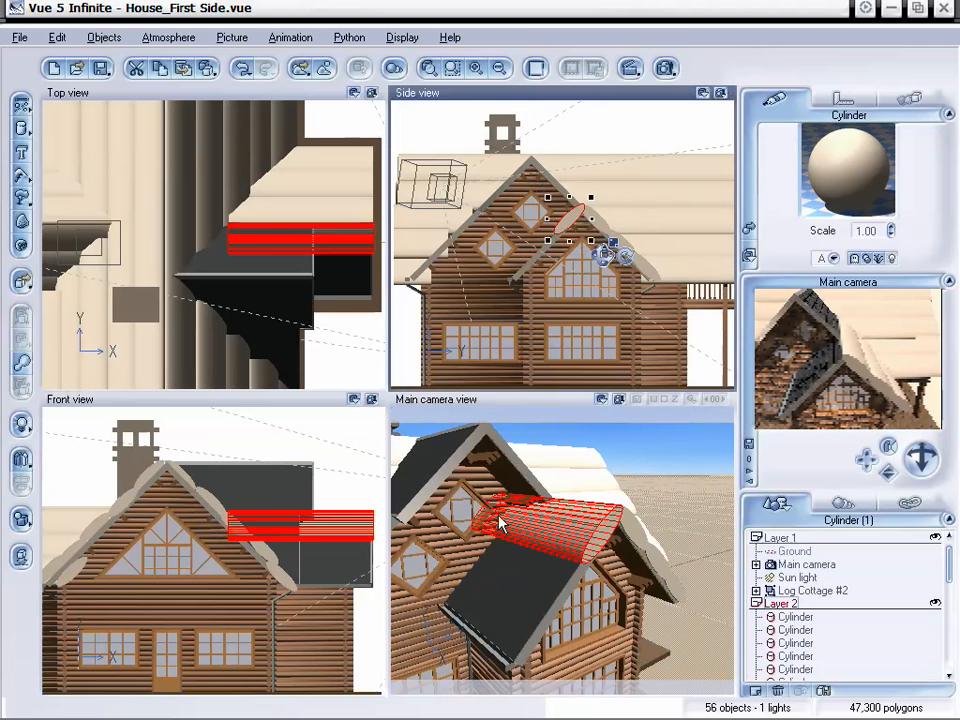
pyautogui.click(275, 240)
pyautogui.moveTo(224, 236); pyautogui.dragTo(259, 236)
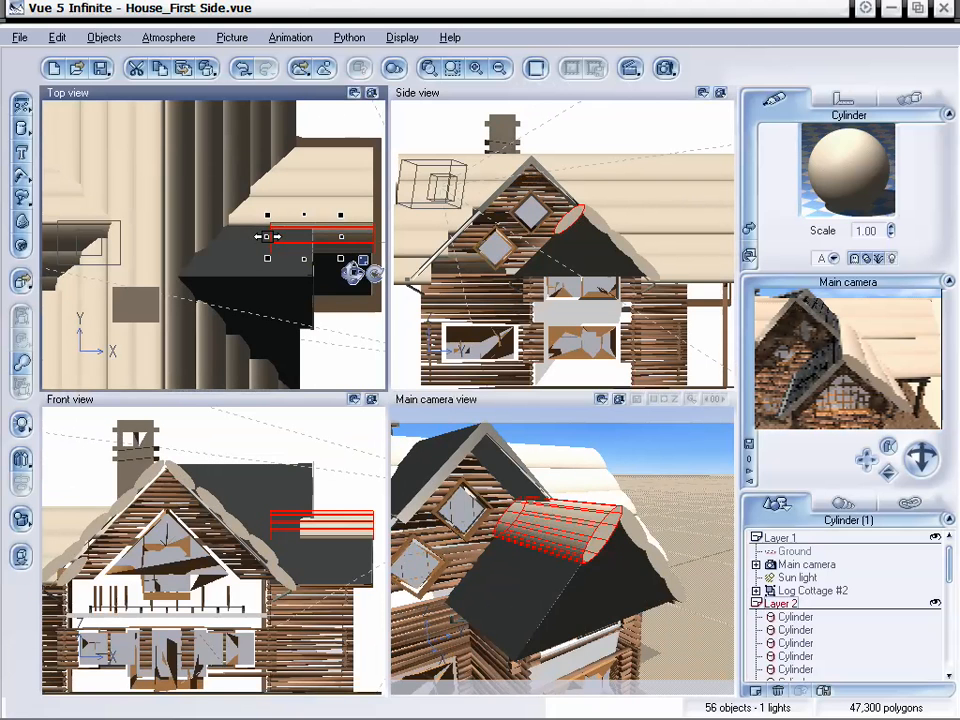
pyautogui.moveTo(918, 457)
pyautogui.mouseDown()
pyautogui.moveTo(945, 435)
pyautogui.moveTo(940, 422)
pyautogui.moveTo(919, 457)
pyautogui.mouseUp()
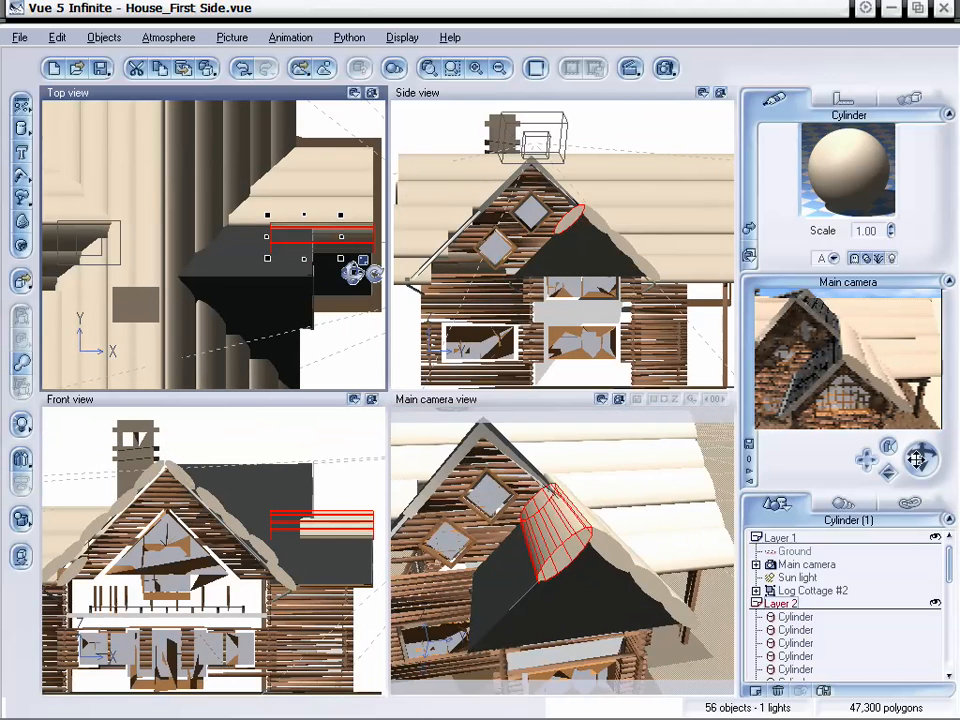
pyautogui.moveTo(265, 239); pyautogui.dragTo(287, 238)
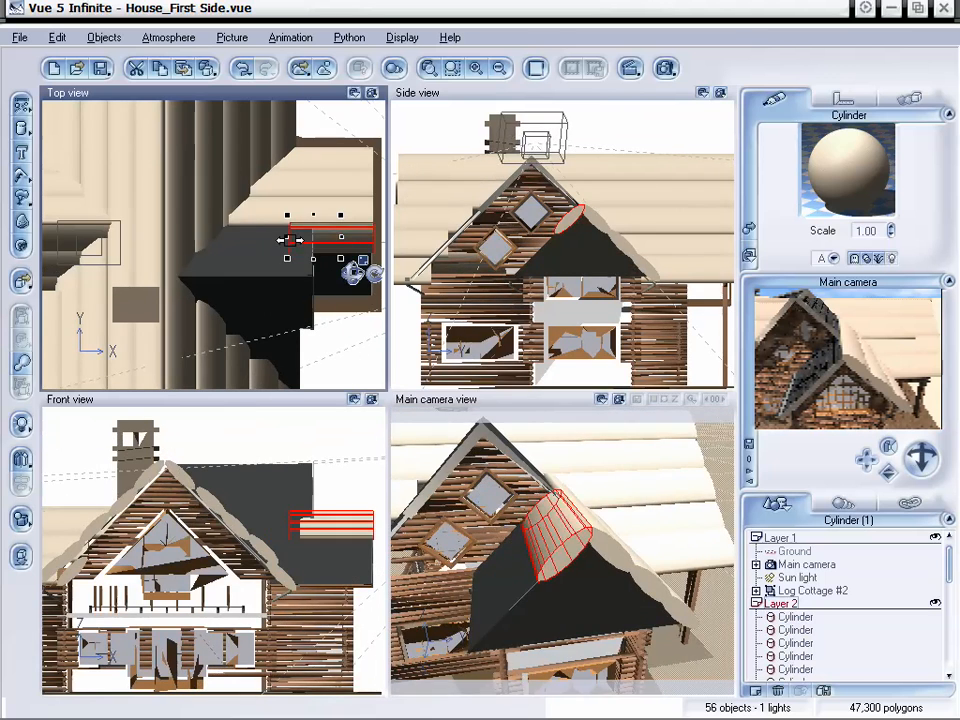
pyautogui.moveTo(450, 590); pyautogui.dragTo(492, 507, button='right')
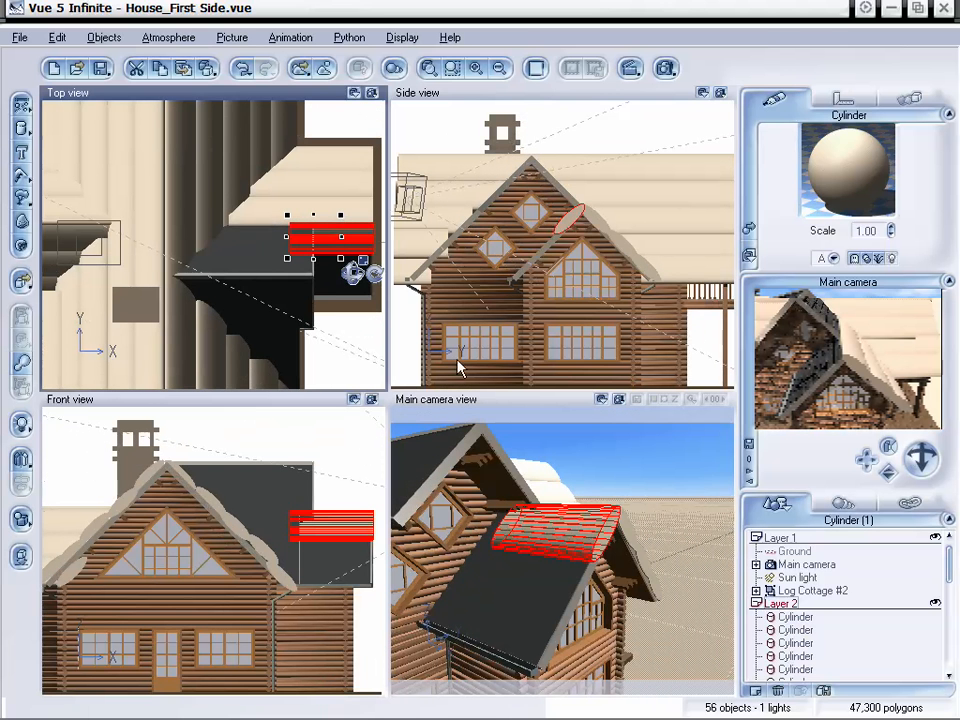
pyautogui.moveTo(285, 238); pyautogui.dragTo(297, 238)
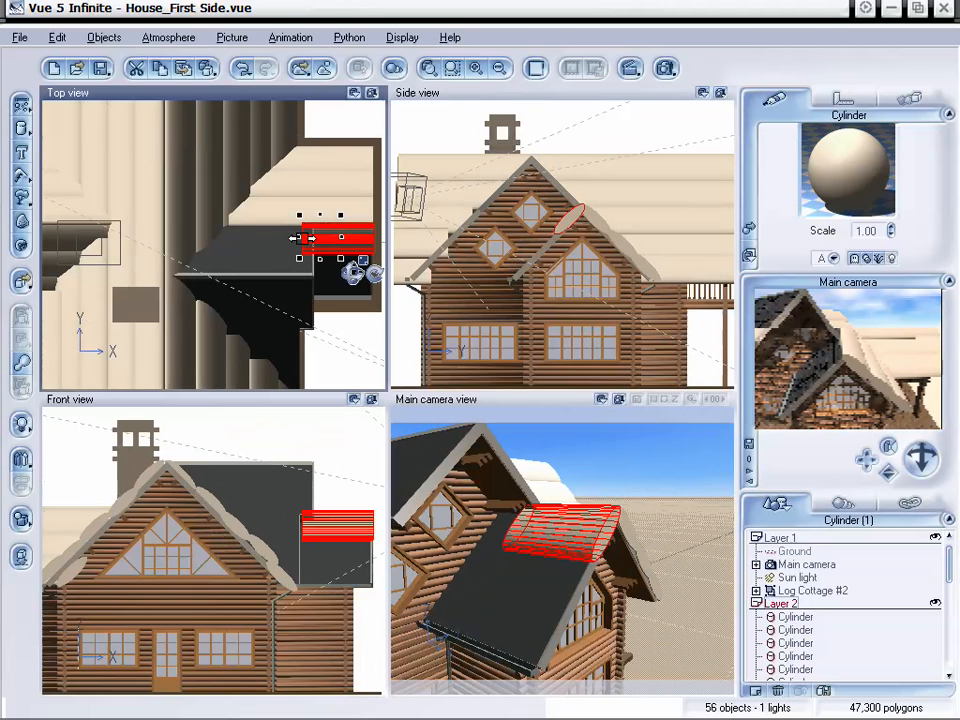
pyautogui.moveTo(302, 238); pyautogui.dragTo(298, 239)
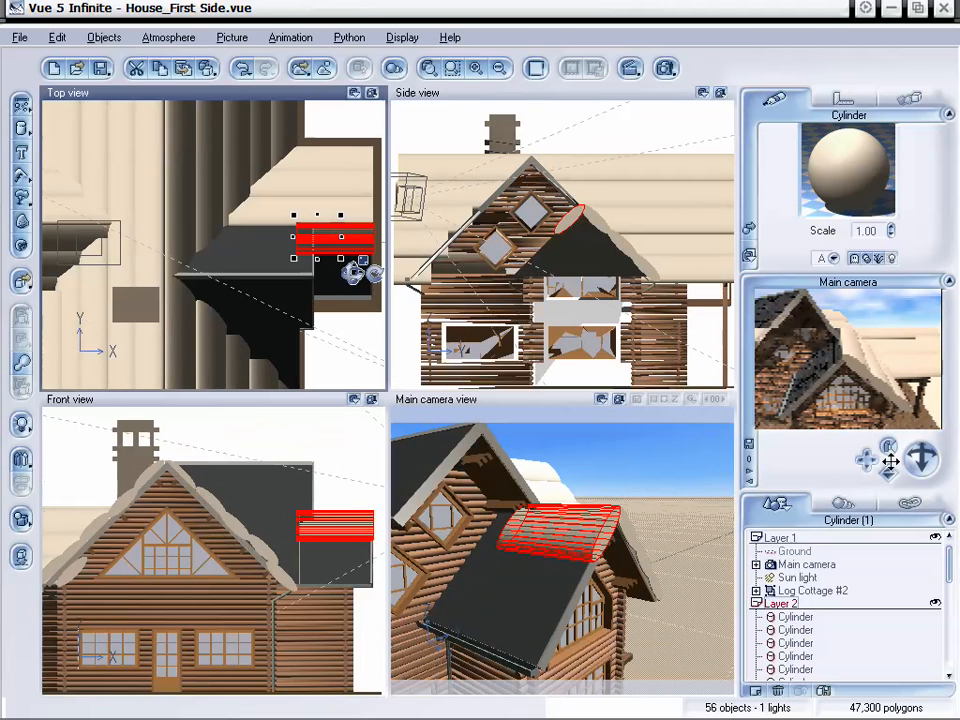
# - Duplicate the rotated cylinder one row down the smaller gable's slope and extend the duplicate's inner end toward the larger gable's roof
pyautogui.moveTo(921, 457); pyautogui.dragTo(890, 467)
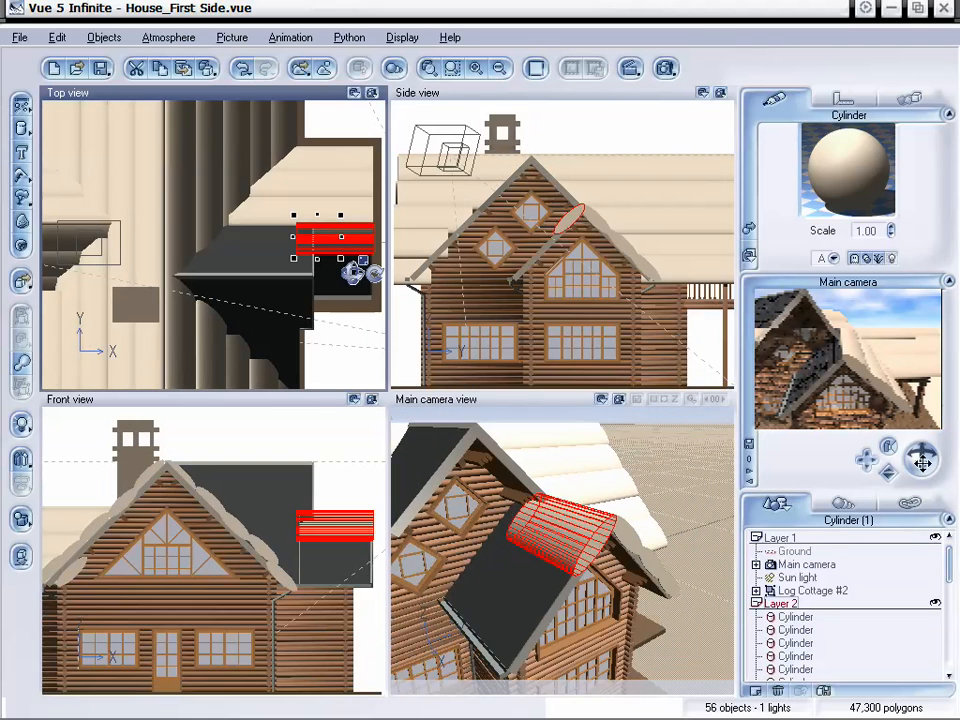
pyautogui.moveTo(921, 460); pyautogui.dragTo(921, 458)
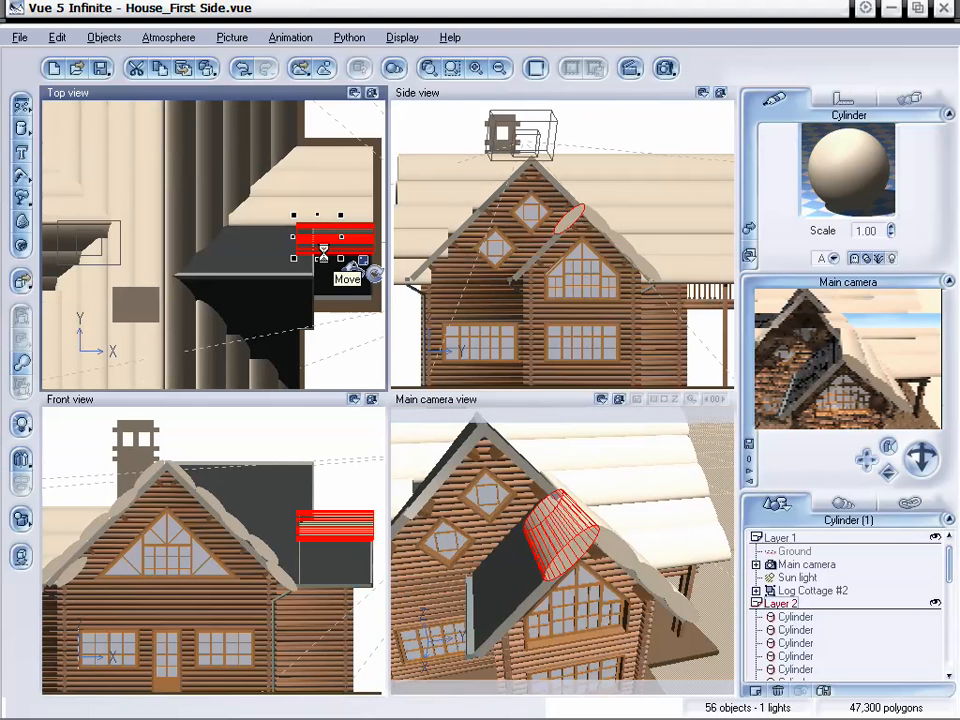
pyautogui.click(568, 216)
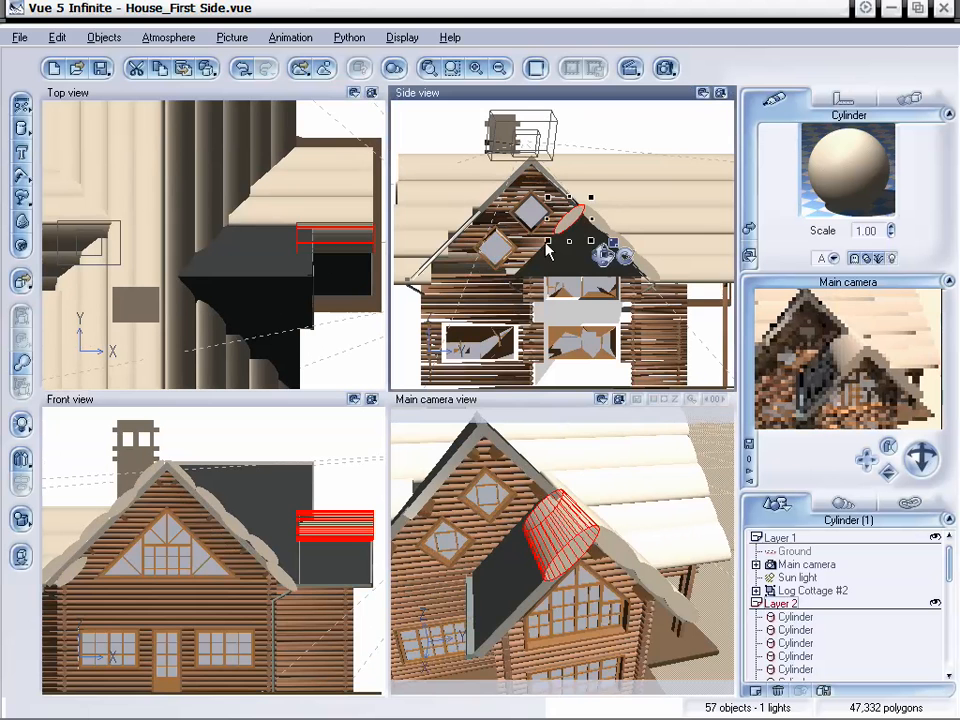
pyautogui.moveTo(548, 250); pyautogui.dragTo(541, 244)
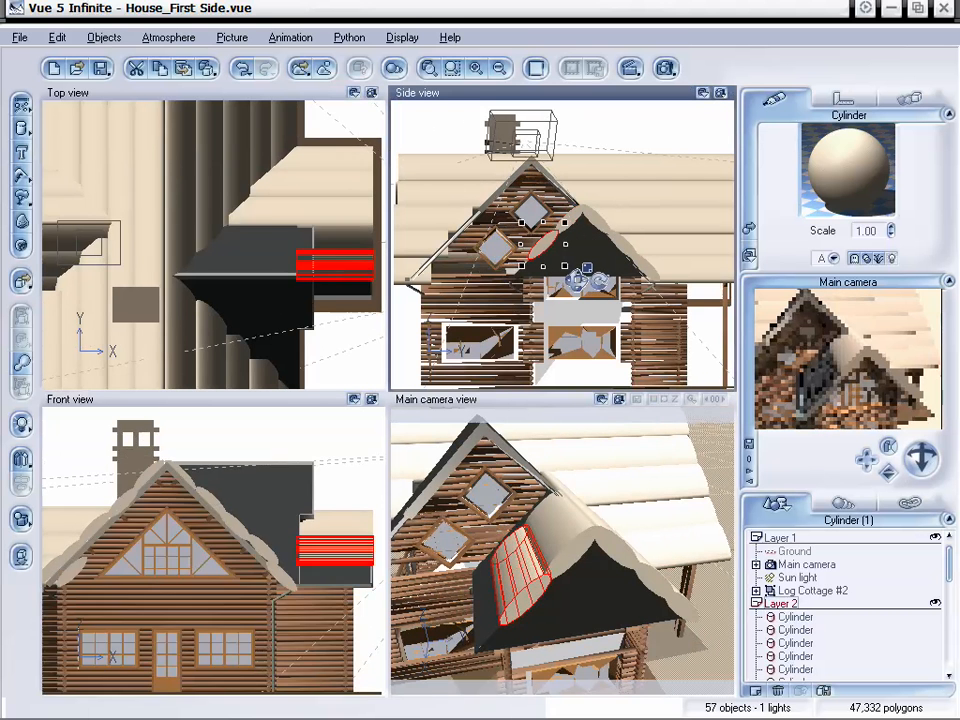
pyautogui.moveTo(921, 458); pyautogui.dragTo(904, 461)
pyautogui.click(302, 264)
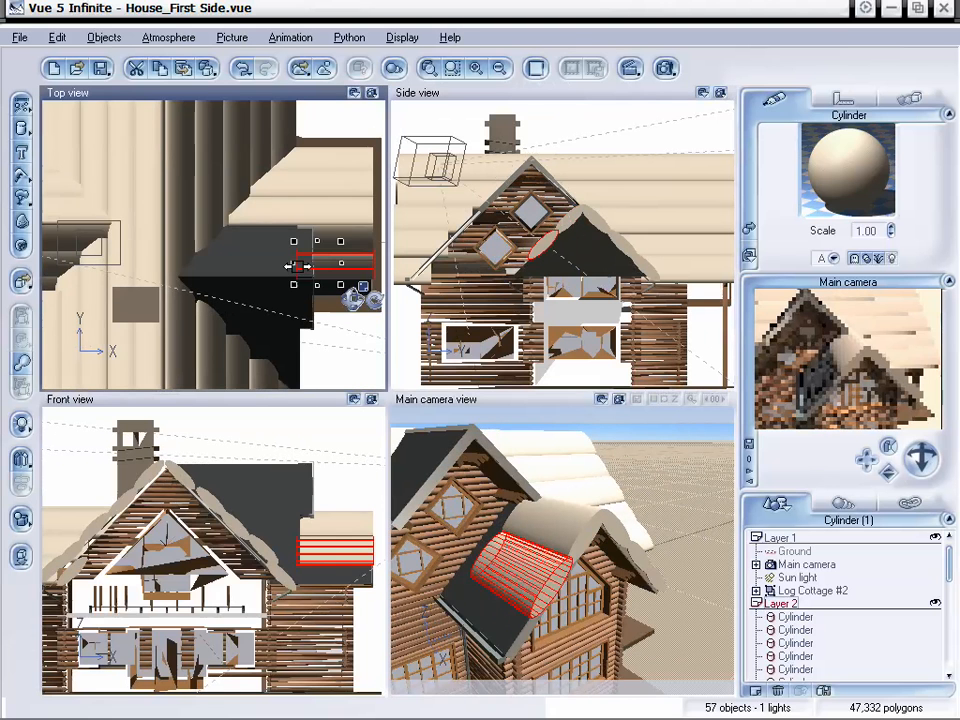
pyautogui.moveTo(297, 265)
pyautogui.mouseDown()
pyautogui.moveTo(262, 266)
pyautogui.moveTo(298, 266)
pyautogui.moveTo(282, 266)
pyautogui.mouseUp()
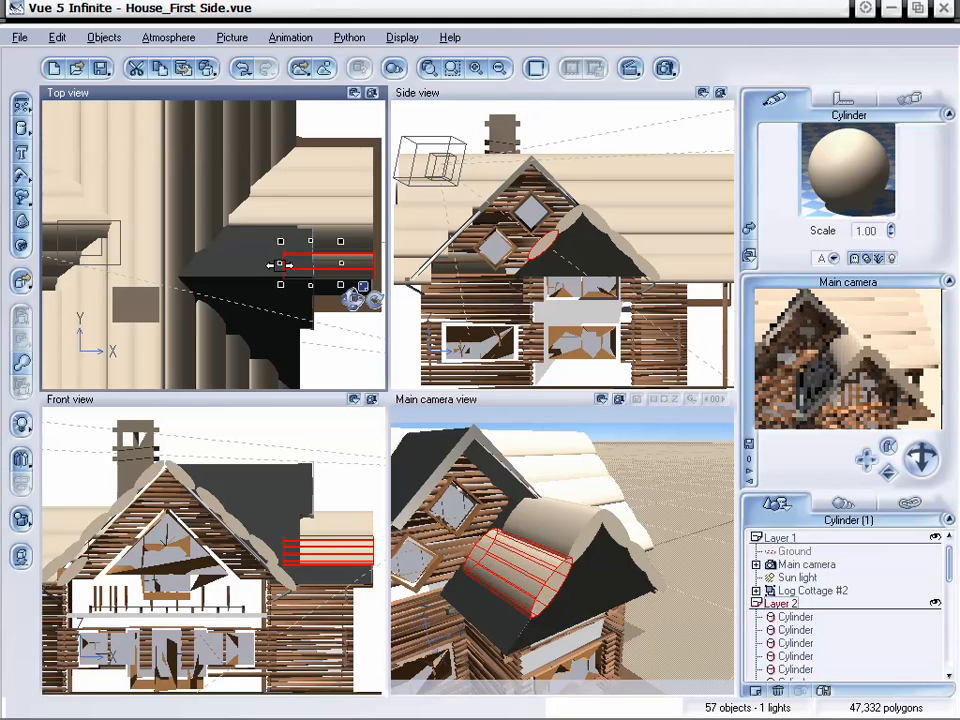
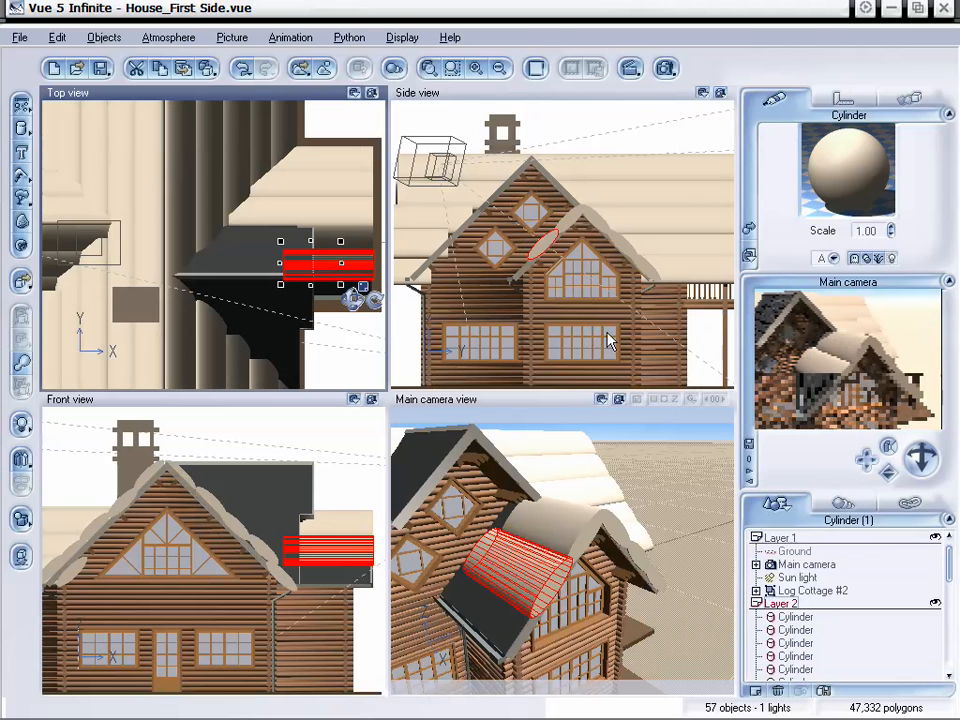
# - Duplicate that cylinder again down to the smaller gable's eave and lengthen its inner end further under the larger gable
pyautogui.hotkey('ctrl', 'v')
pyautogui.moveTo(540, 247); pyautogui.dragTo(519, 264)
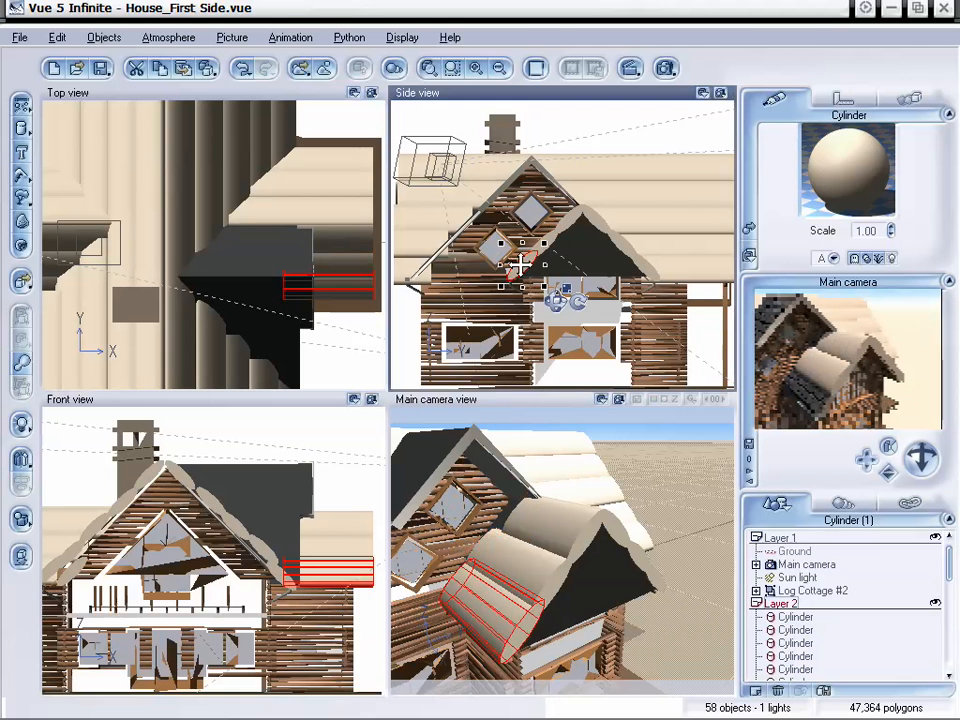
pyautogui.click(317, 290)
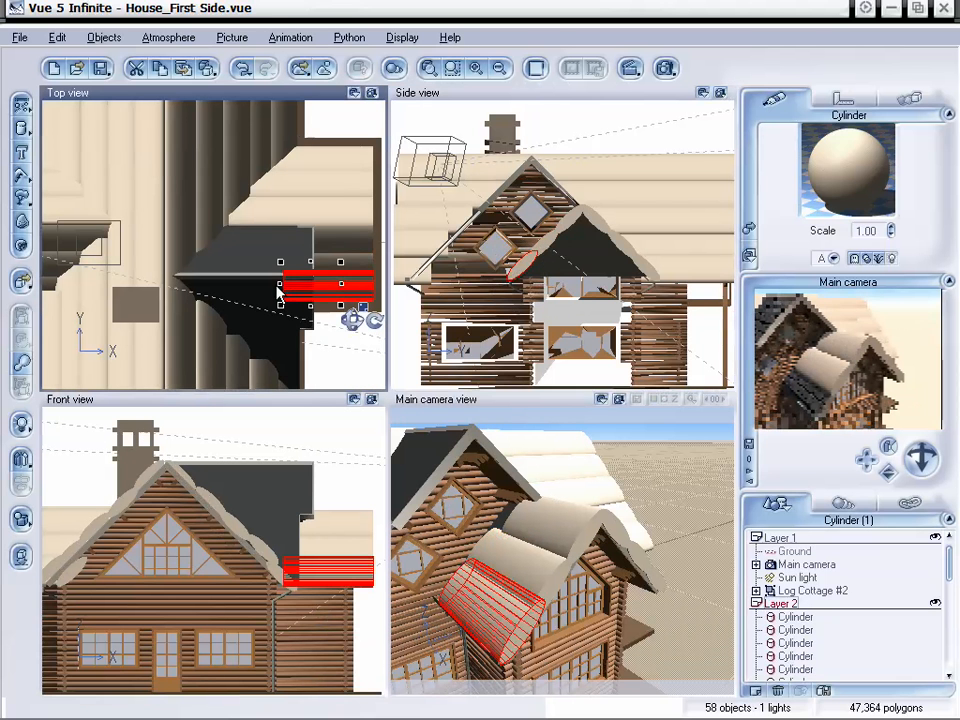
pyautogui.moveTo(280, 284); pyautogui.dragTo(258, 284)
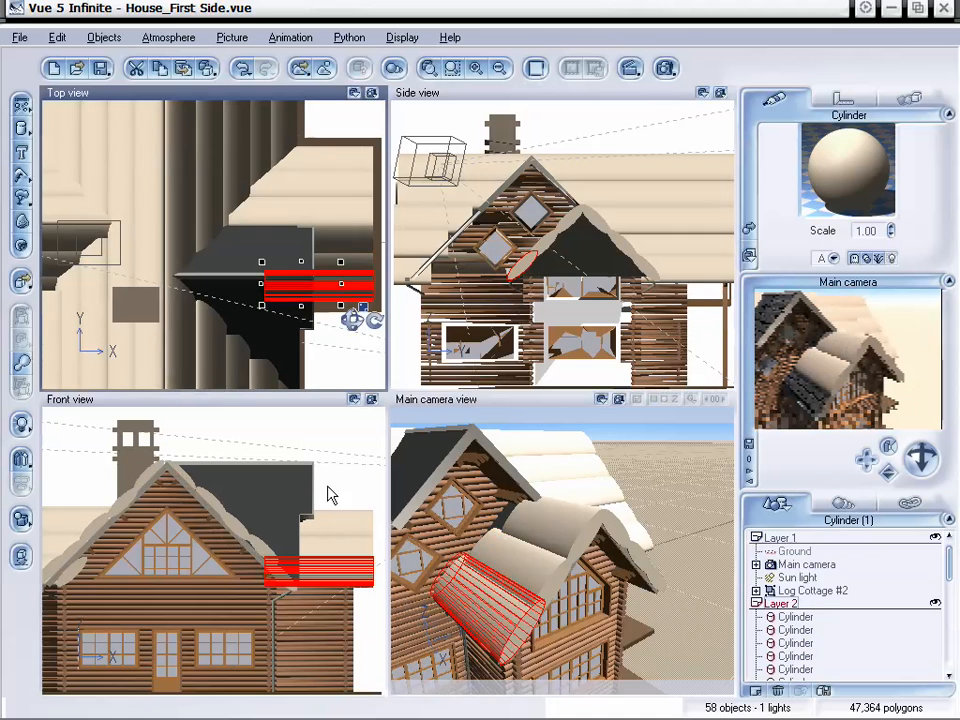
# - Copy the thin ridge cylinder from the gable on the far side of the house and place the copy on the smaller gable's ridge
pyautogui.moveTo(918, 461)
pyautogui.mouseDown()
pyautogui.moveTo(895, 477)
pyautogui.moveTo(924, 456)
pyautogui.mouseUp()
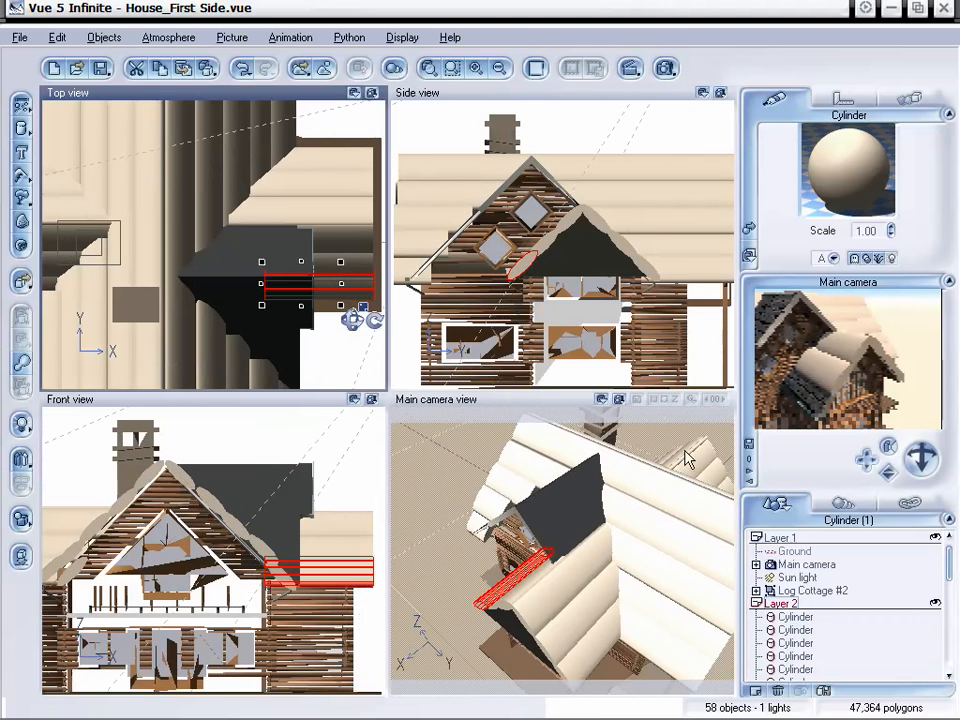
pyautogui.click(686, 453)
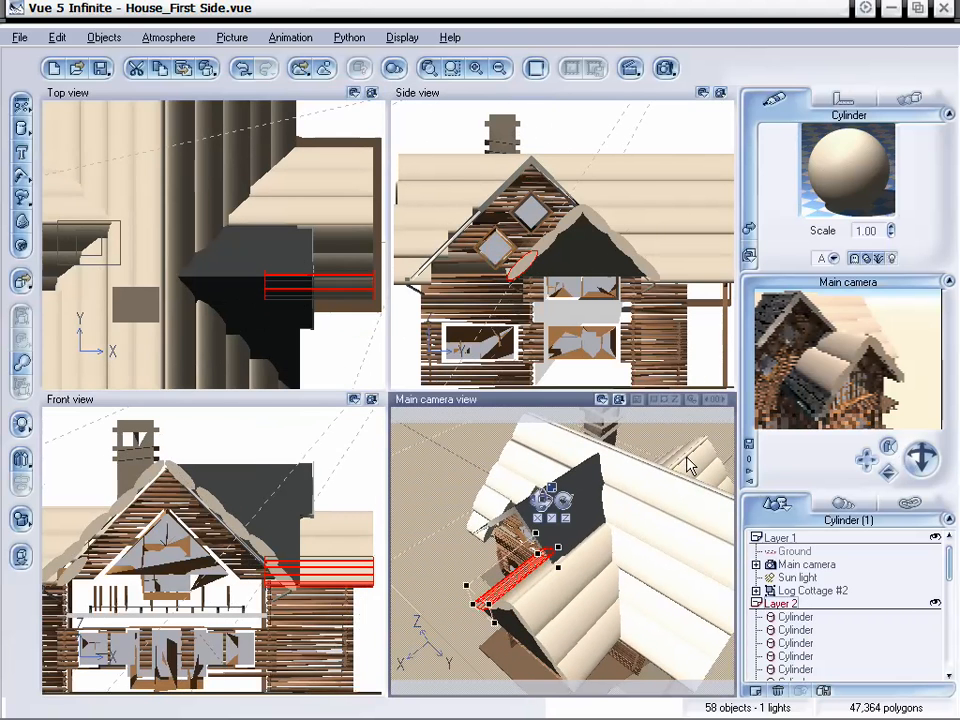
pyautogui.click(686, 454)
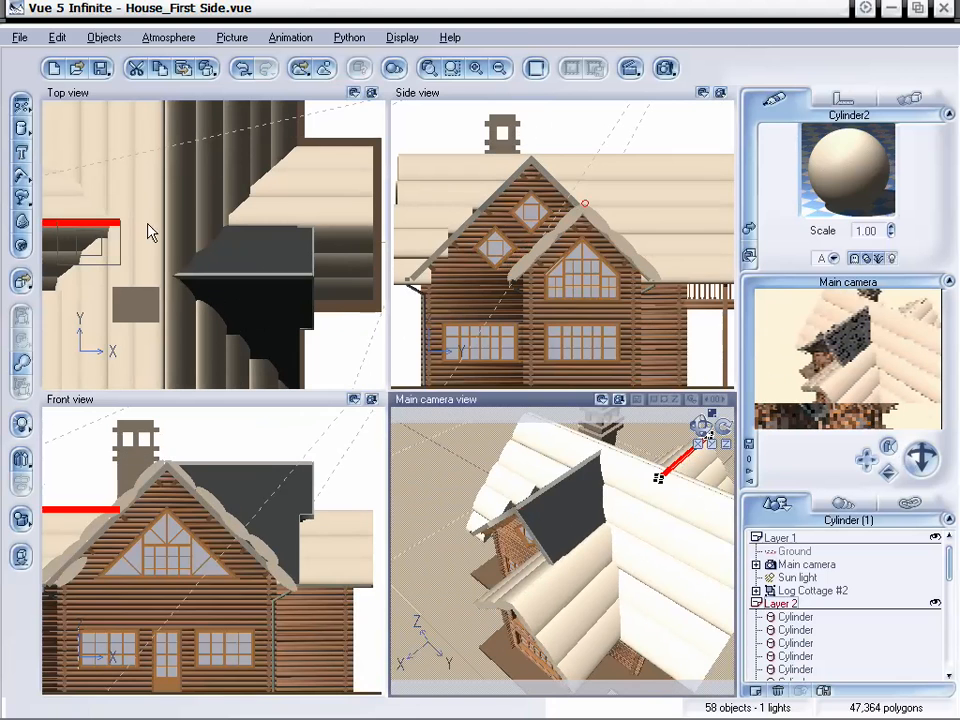
pyautogui.hotkey('ctrl', 'c')
pyautogui.hotkey('ctrl', 'v')
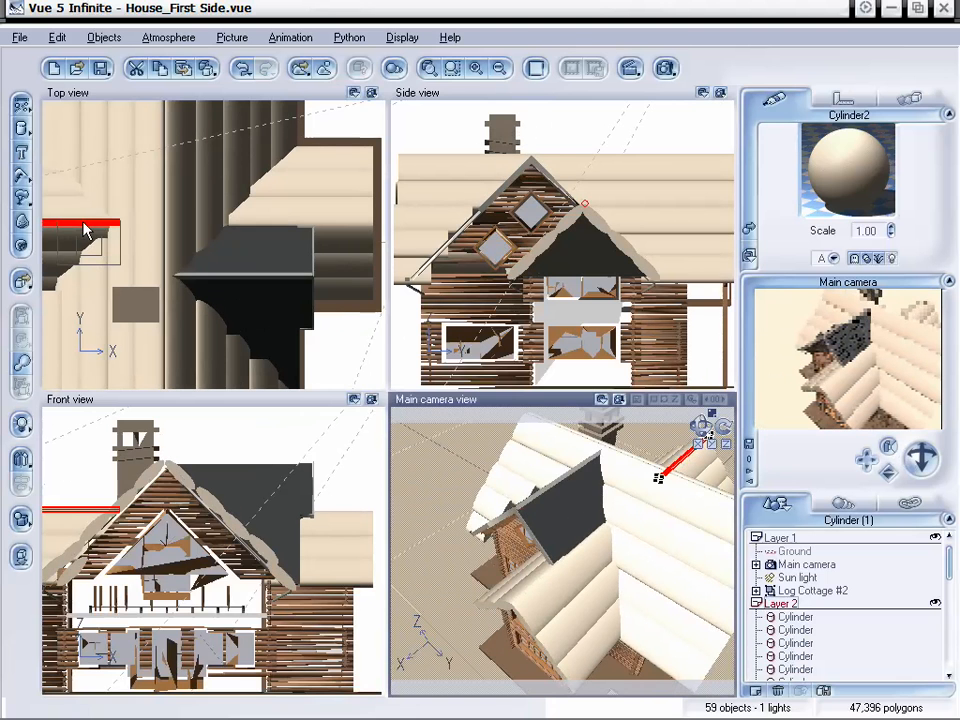
pyautogui.click(83, 223)
pyautogui.moveTo(277, 227); pyautogui.dragTo(337, 224)
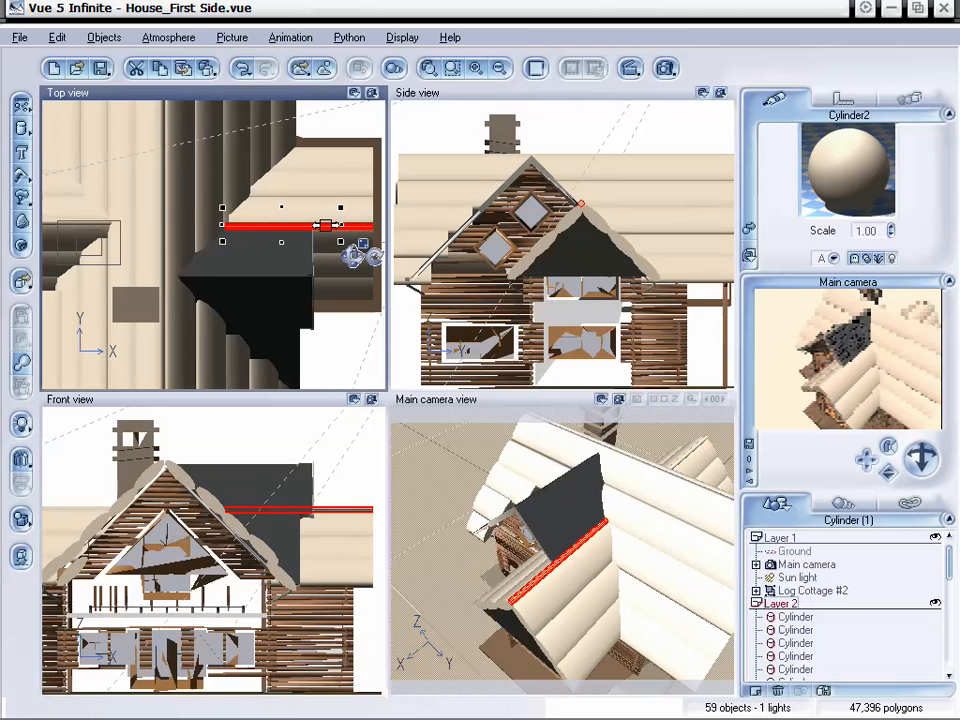
# - Shorten the thin ridge cylinder's inner end to stop at the larger gable's edge and center it over the smaller gable's ridge
pyautogui.moveTo(296, 221); pyautogui.dragTo(316, 221)
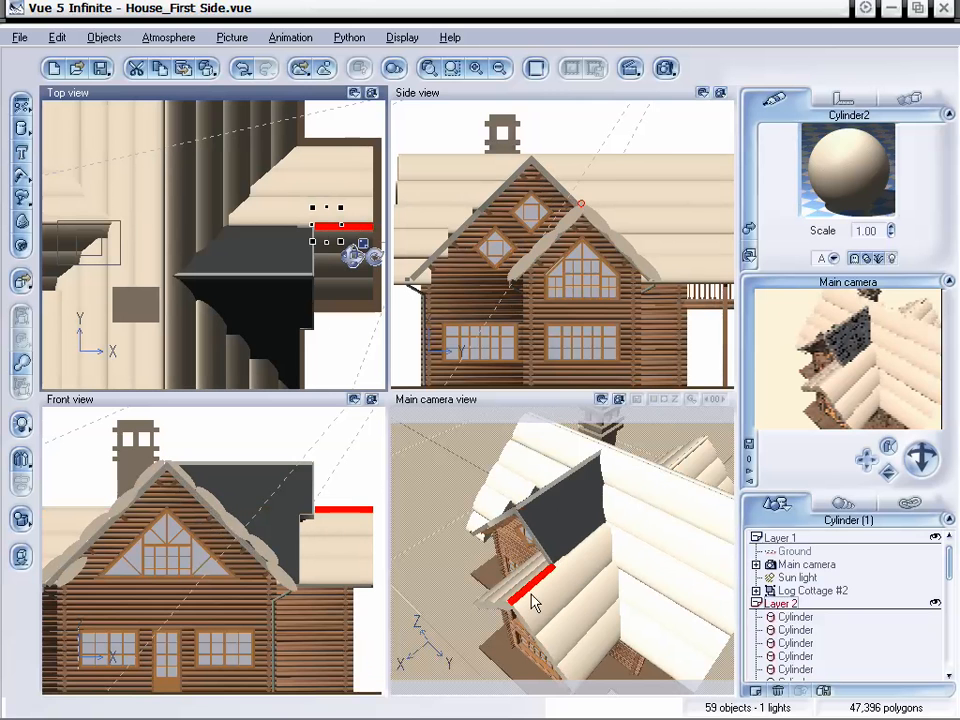
pyautogui.moveTo(910, 460); pyautogui.dragTo(912, 455)
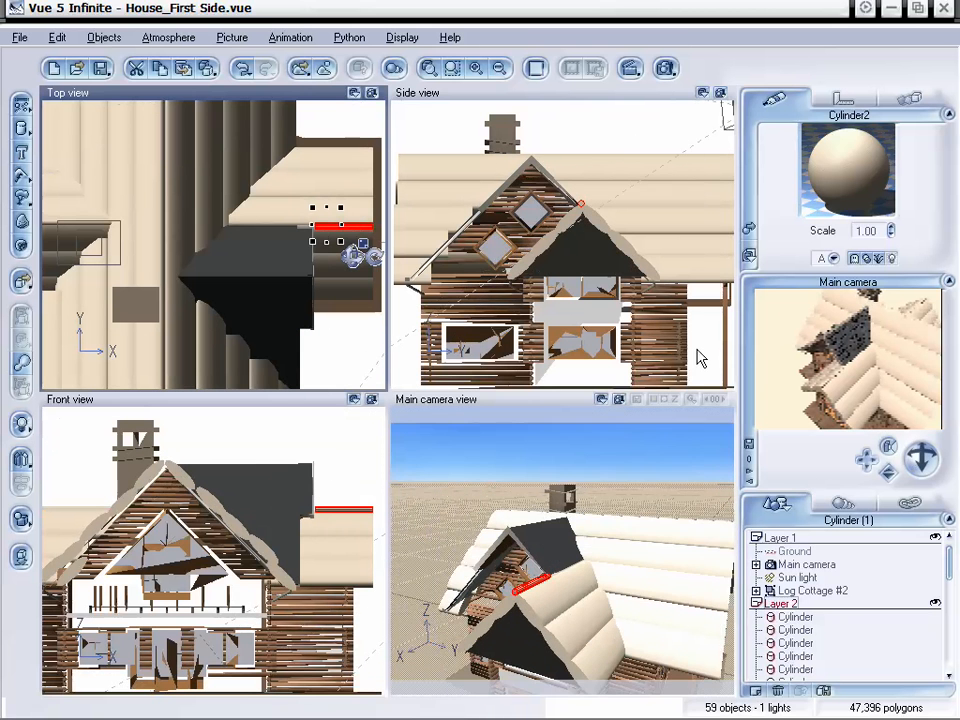
pyautogui.click(584, 207)
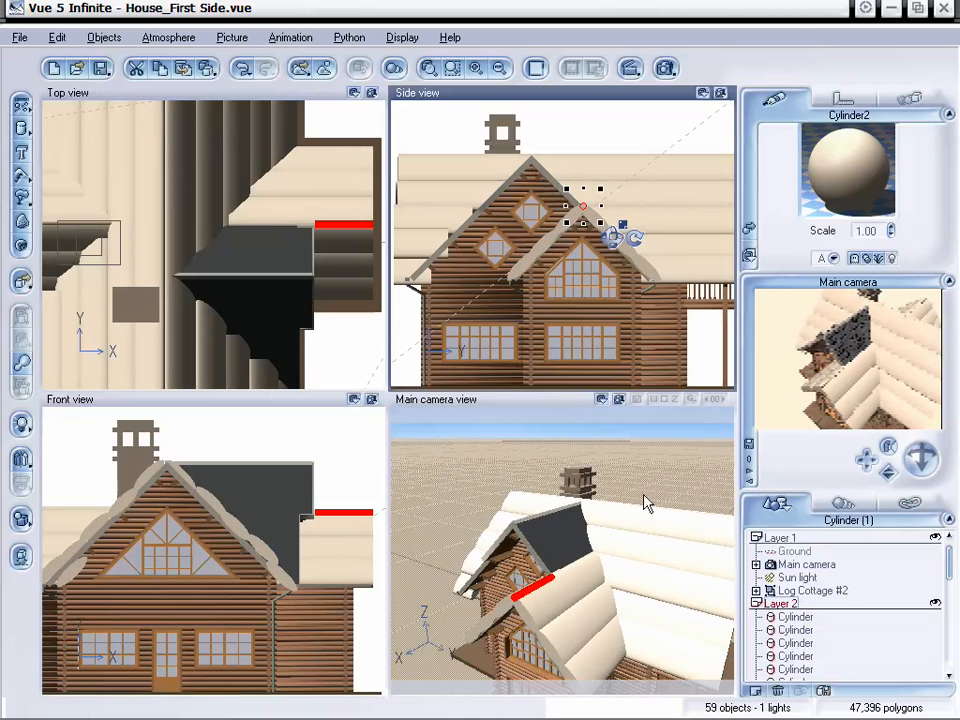
# - Duplicate the smaller gable's upper cylinder on the outer slope one row up onto the larger gable's roof, slide it inward and shorten its inner end
pyautogui.click(291, 217)
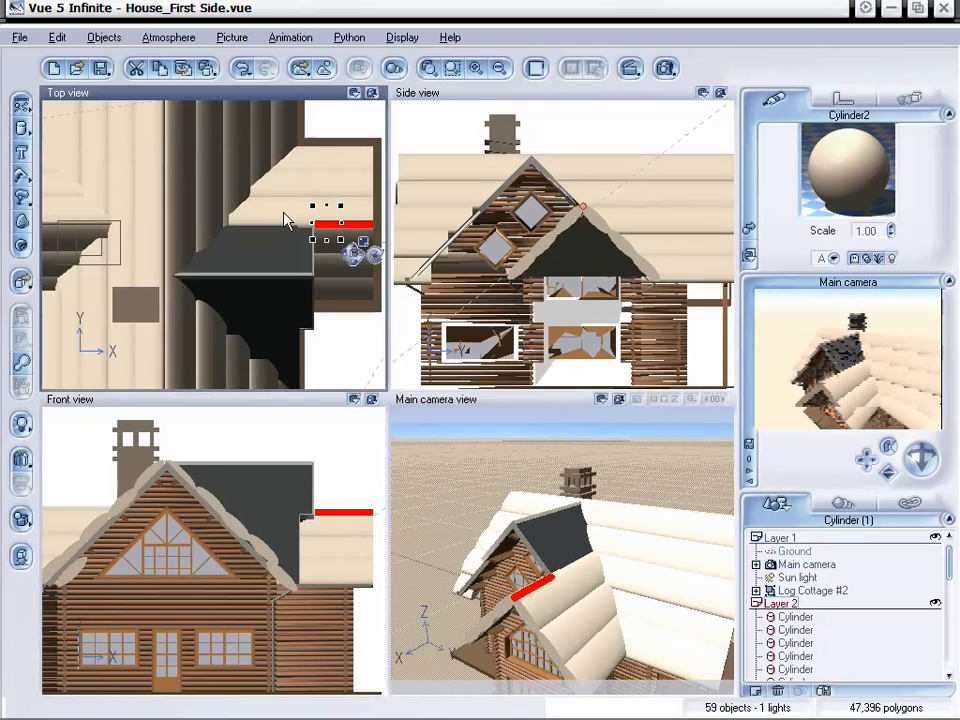
pyautogui.click(280, 215)
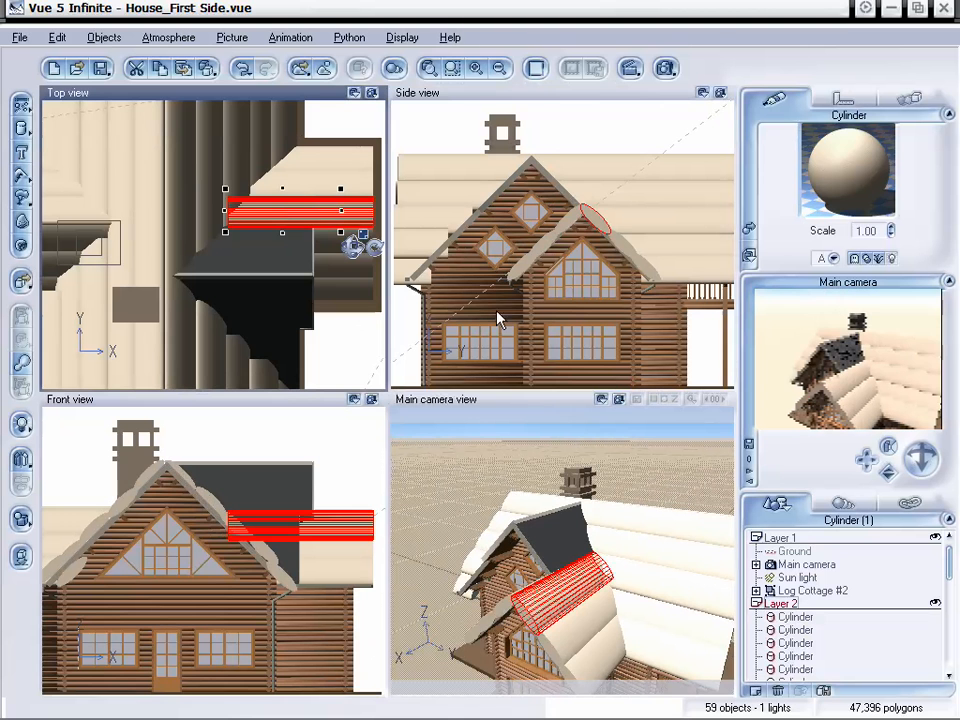
pyautogui.hotkey('alt', 'd')
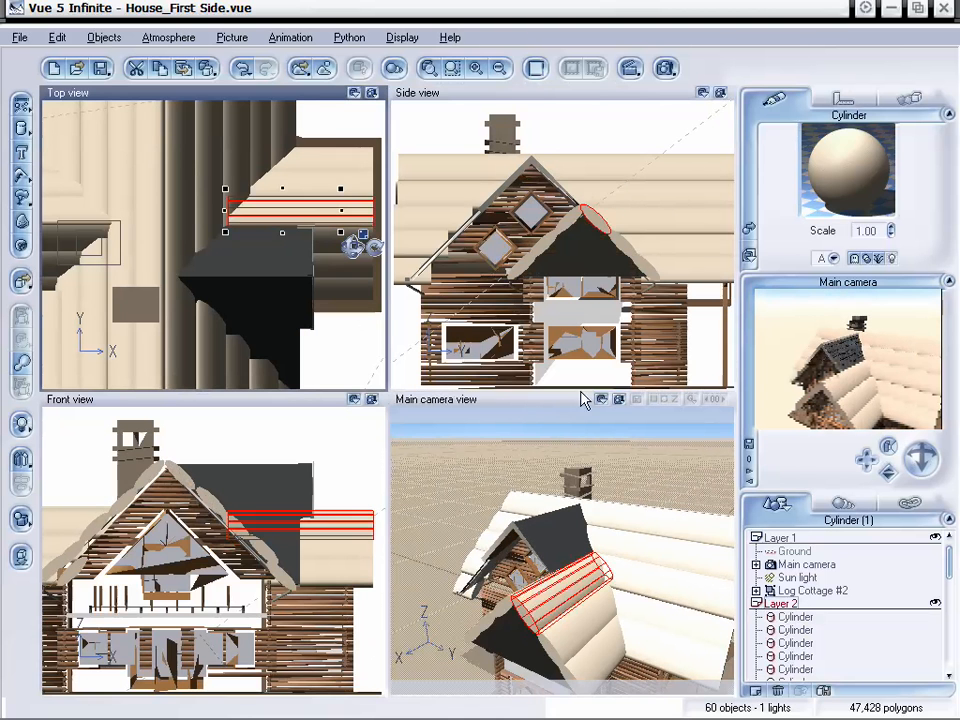
pyautogui.click(586, 208)
pyautogui.moveTo(586, 208); pyautogui.dragTo(568, 188)
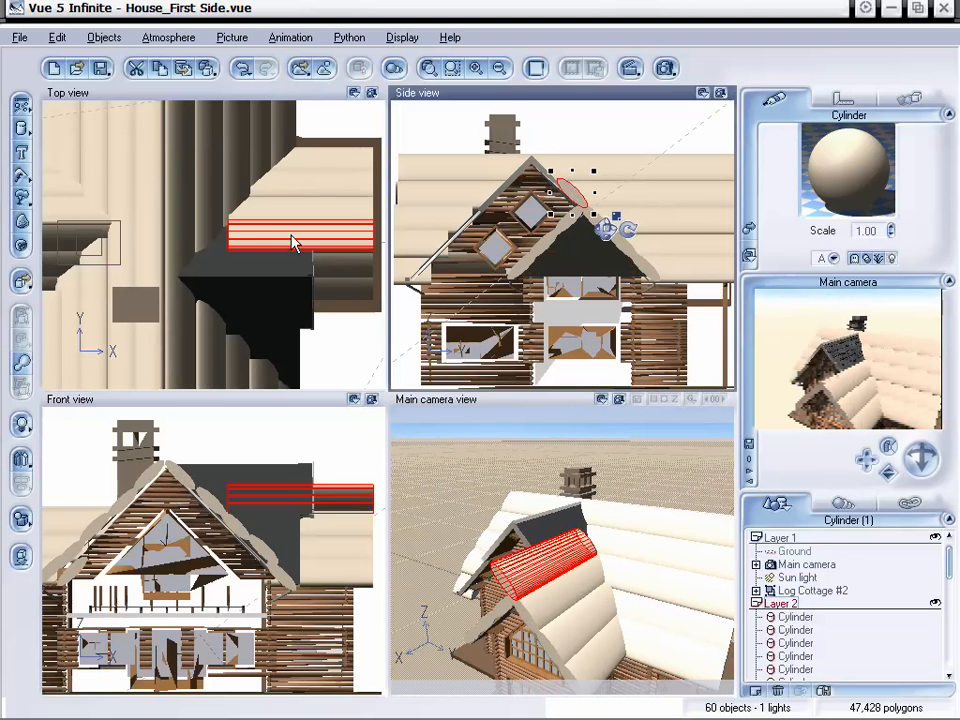
pyautogui.moveTo(304, 244); pyautogui.dragTo(244, 235)
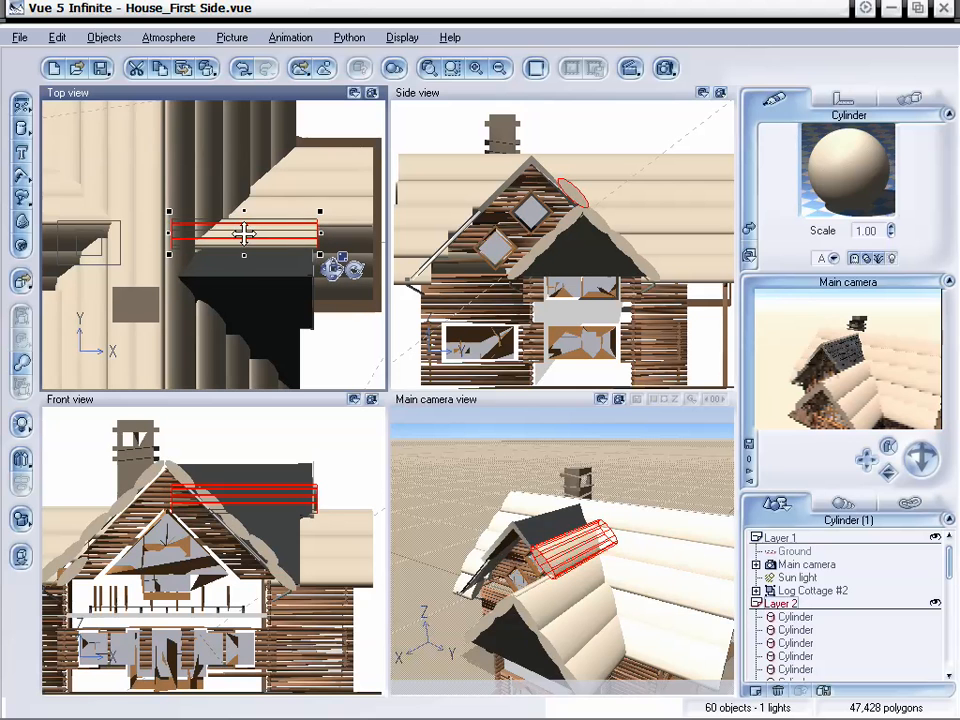
pyautogui.moveTo(170, 233); pyautogui.dragTo(193, 233)
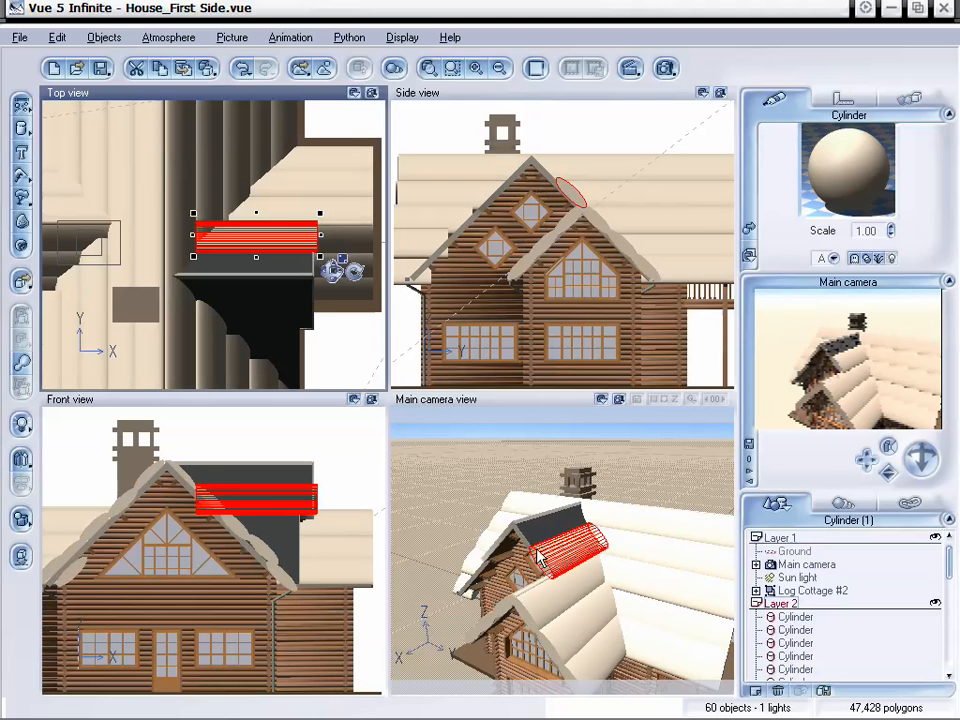
# - Duplicate the cylinder up to the larger gable's ridge, extending its inner end to the main ridge and its outer end slightly past the edge
pyautogui.keyDown('alt'); pyautogui.moveTo(281, 220); pyautogui.dragTo(281, 221); pyautogui.keyUp('alt')
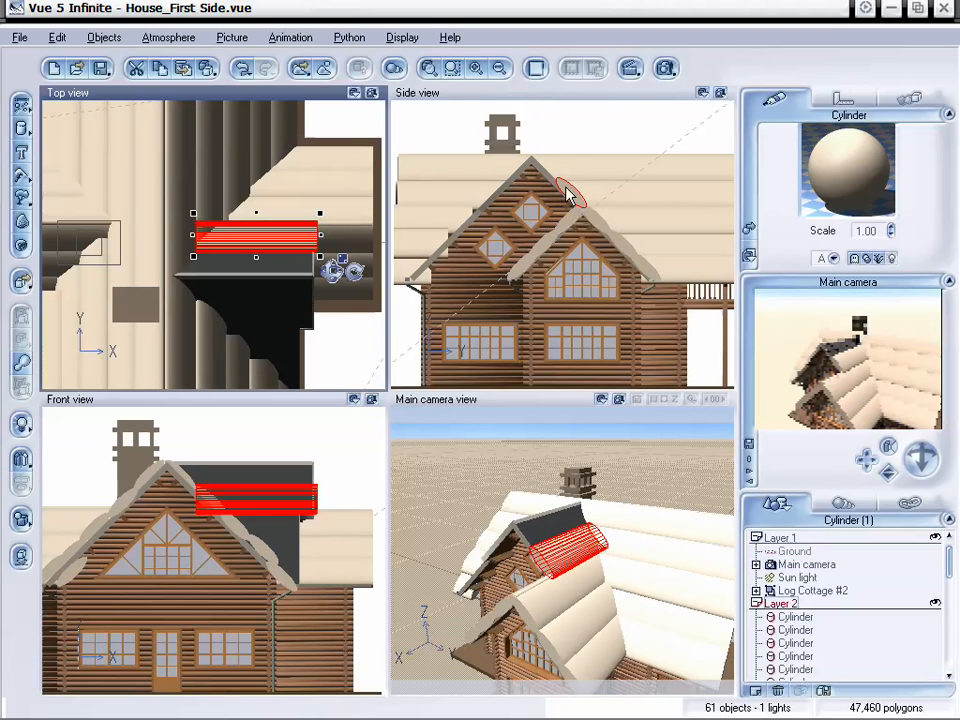
pyautogui.moveTo(562, 182); pyautogui.dragTo(538, 160)
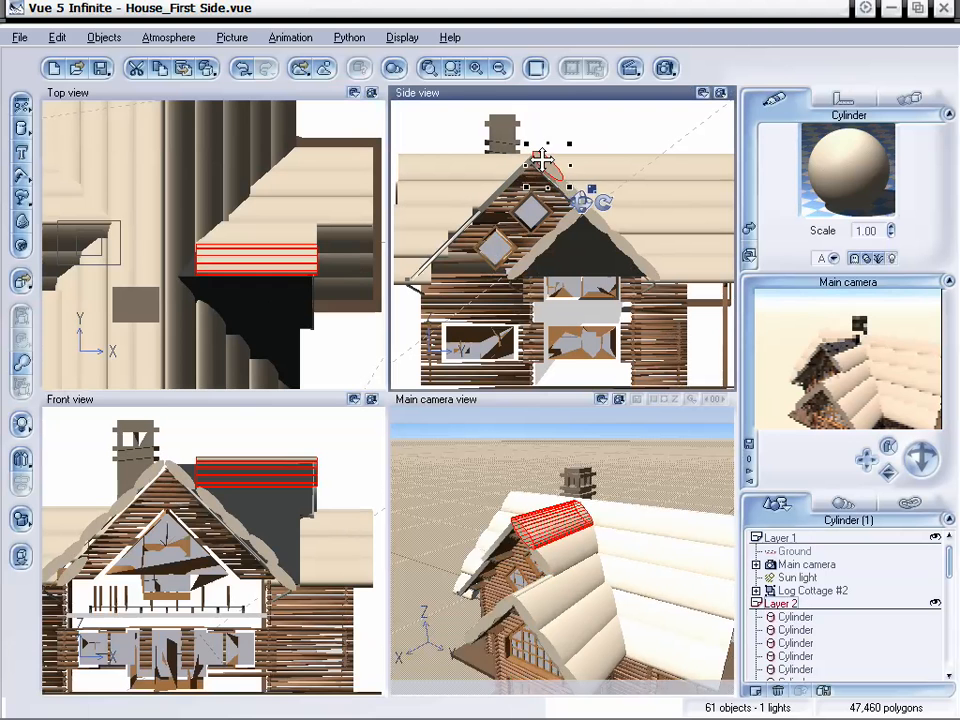
pyautogui.click(200, 257)
pyautogui.moveTo(200, 257); pyautogui.dragTo(157, 258)
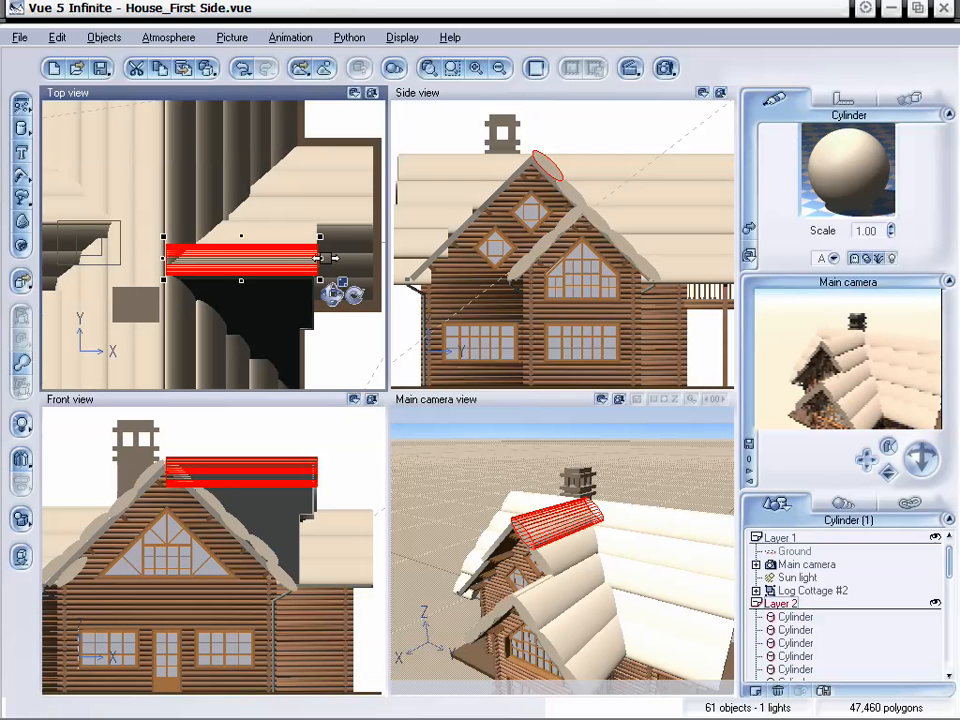
pyautogui.moveTo(320, 258); pyautogui.dragTo(325, 258)
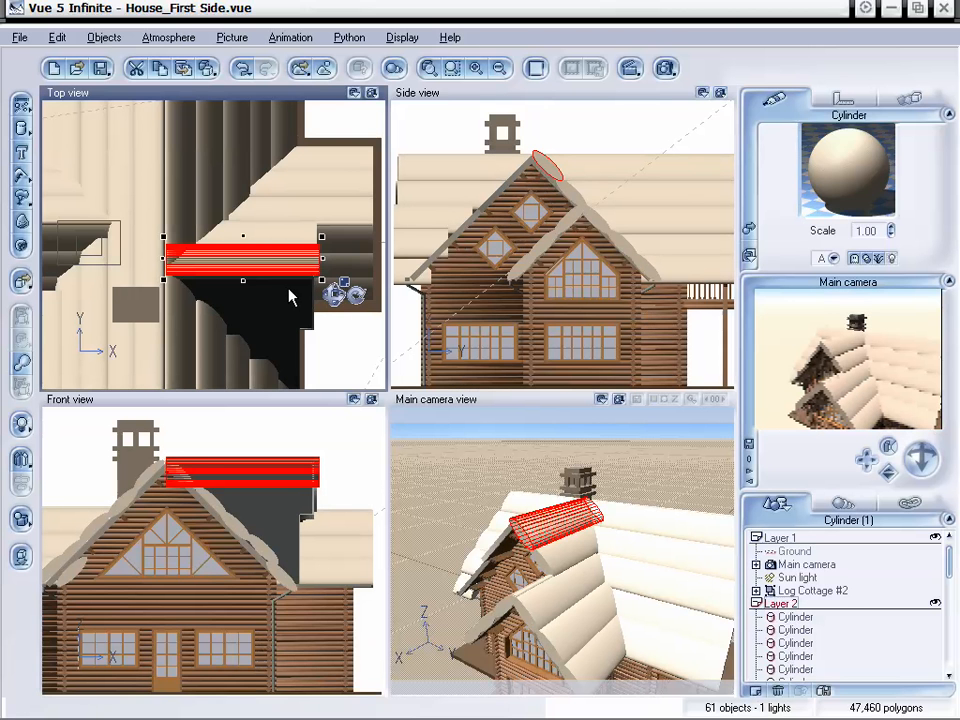
# - Duplicate the larger gable's uppermost cylinder, rotate the duplicate by -180°, and fit it on the opposite slope beside the ridge
pyautogui.hotkey('alt', 'd')
pyautogui.moveTo(359, 296); pyautogui.dragTo(165, 228)
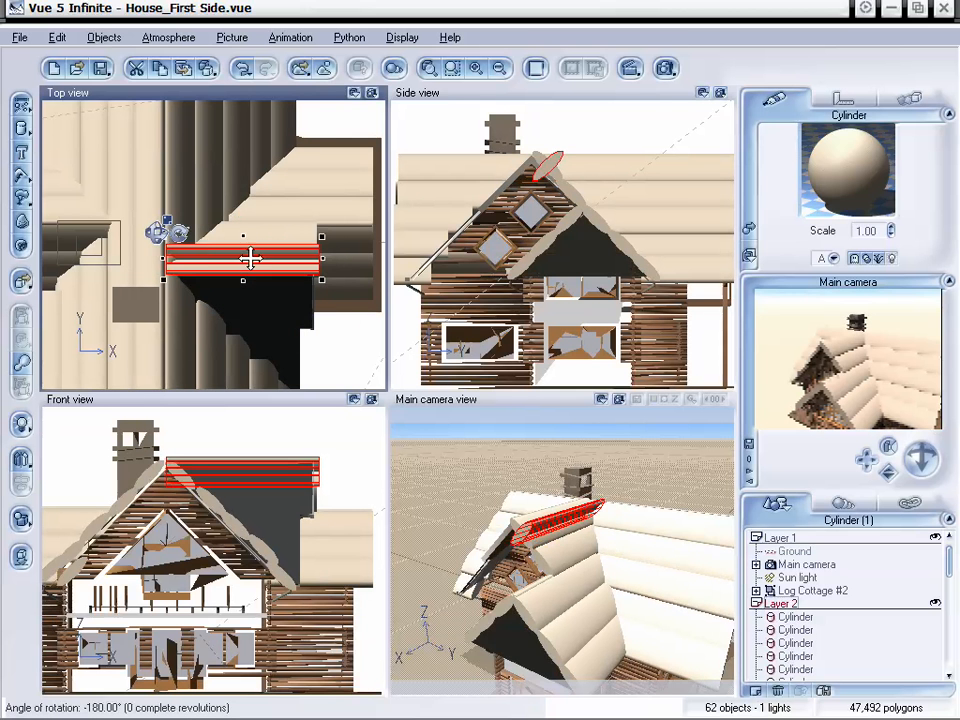
pyautogui.moveTo(250, 258); pyautogui.dragTo(255, 285)
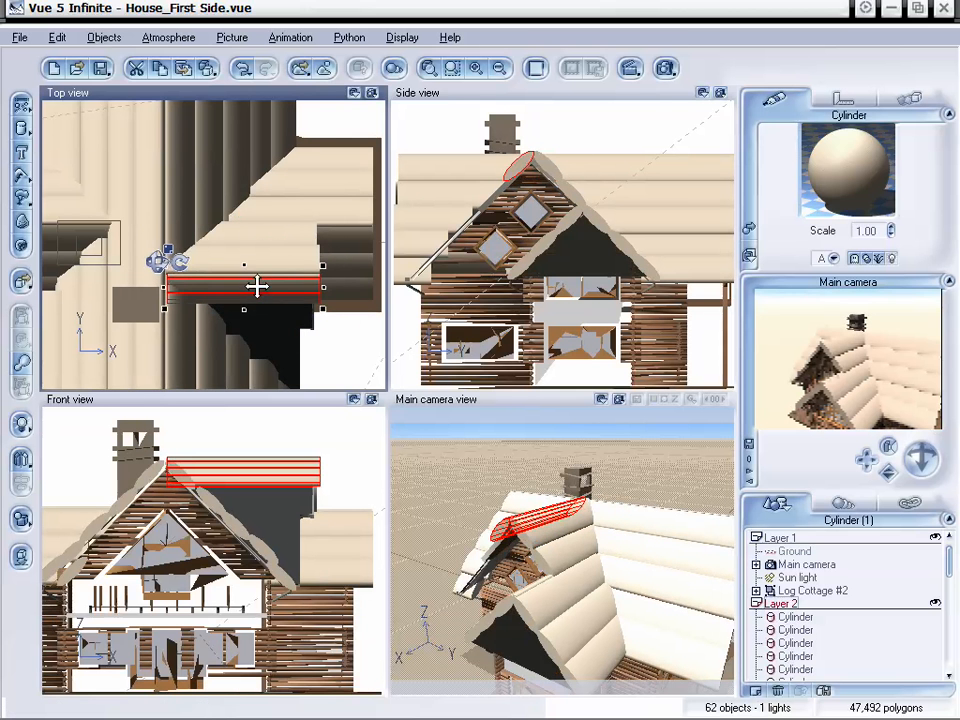
pyautogui.click(514, 170)
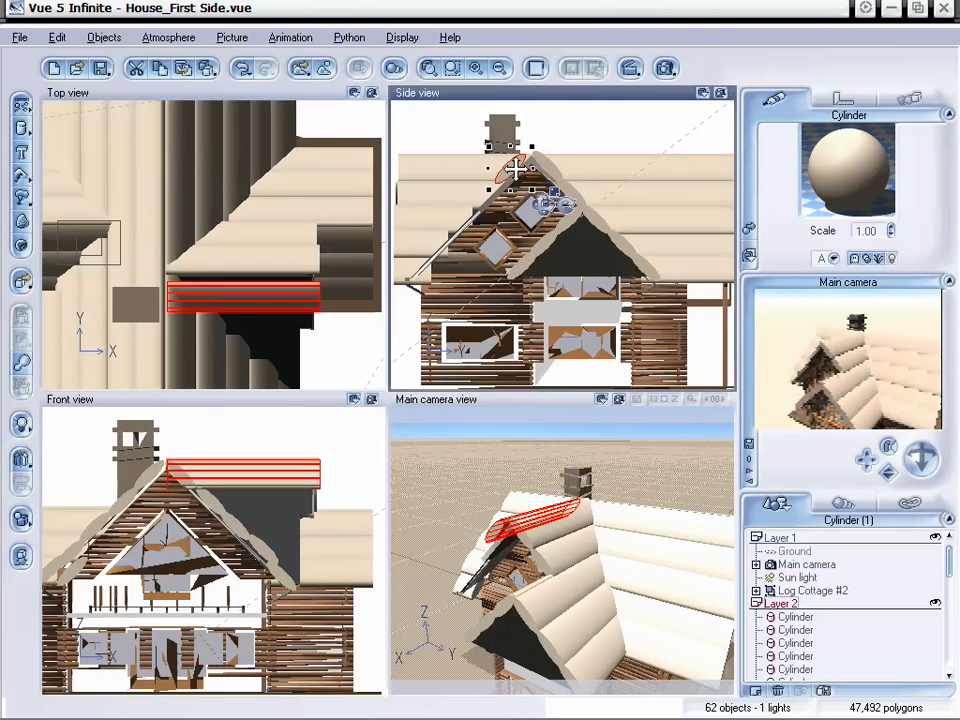
pyautogui.moveTo(514, 170); pyautogui.dragTo(520, 165)
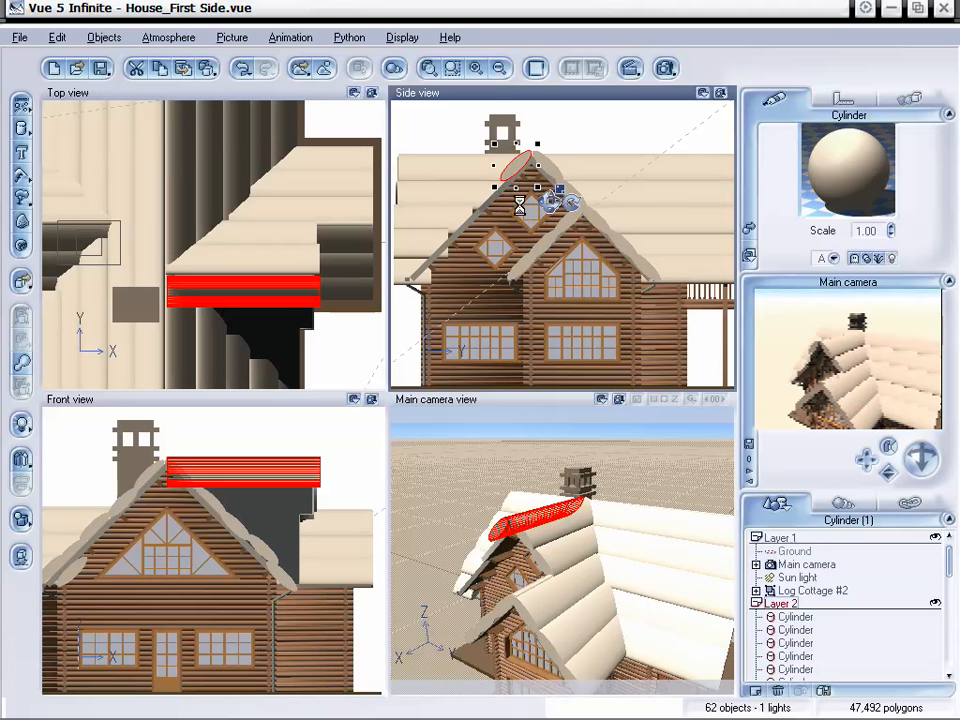
# - Duplicate the larger gable's rotated cylinder and place the duplicate one row down the same slope
pyautogui.hotkey('ctrl', 'd')
pyautogui.moveTo(516, 170); pyautogui.dragTo(492, 196)
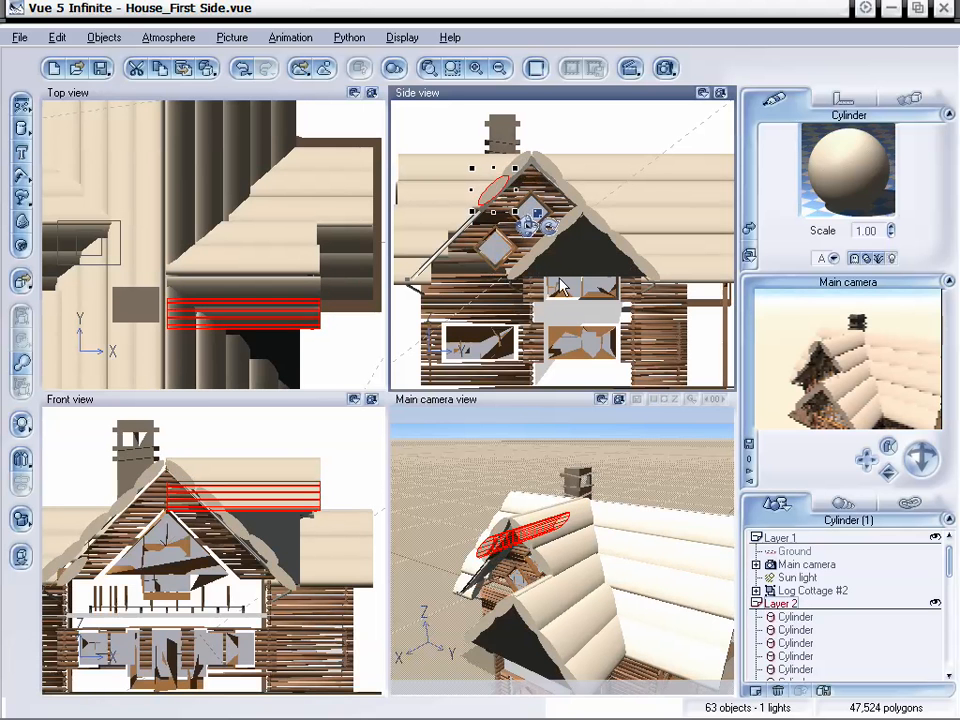
pyautogui.moveTo(921, 457); pyautogui.dragTo(794, 472)
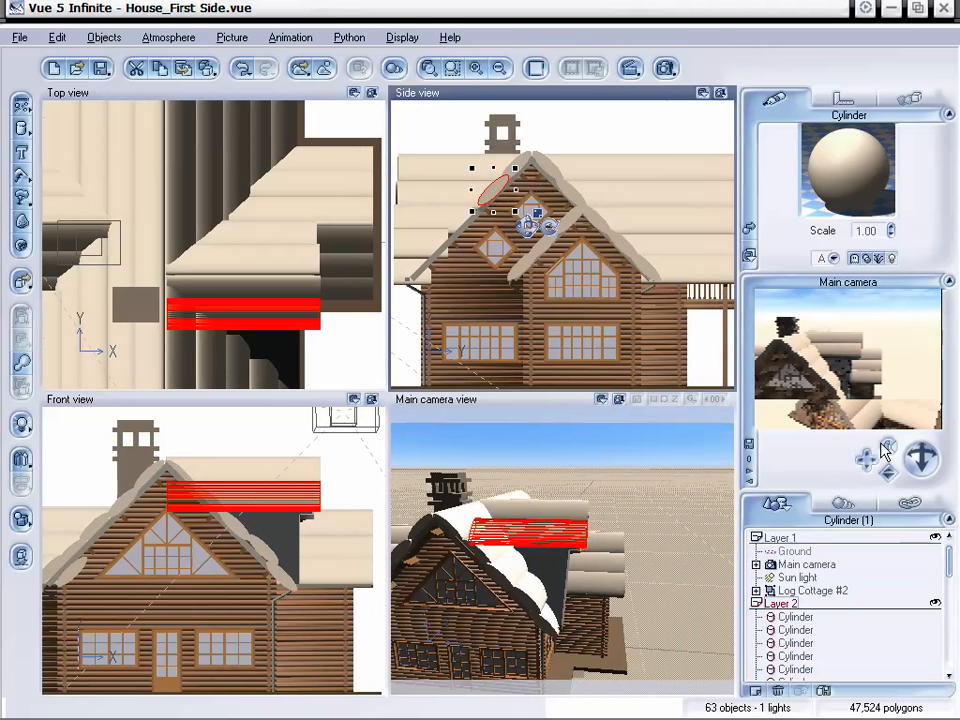
pyautogui.moveTo(888, 474); pyautogui.dragTo(886, 458)
pyautogui.click(300, 323)
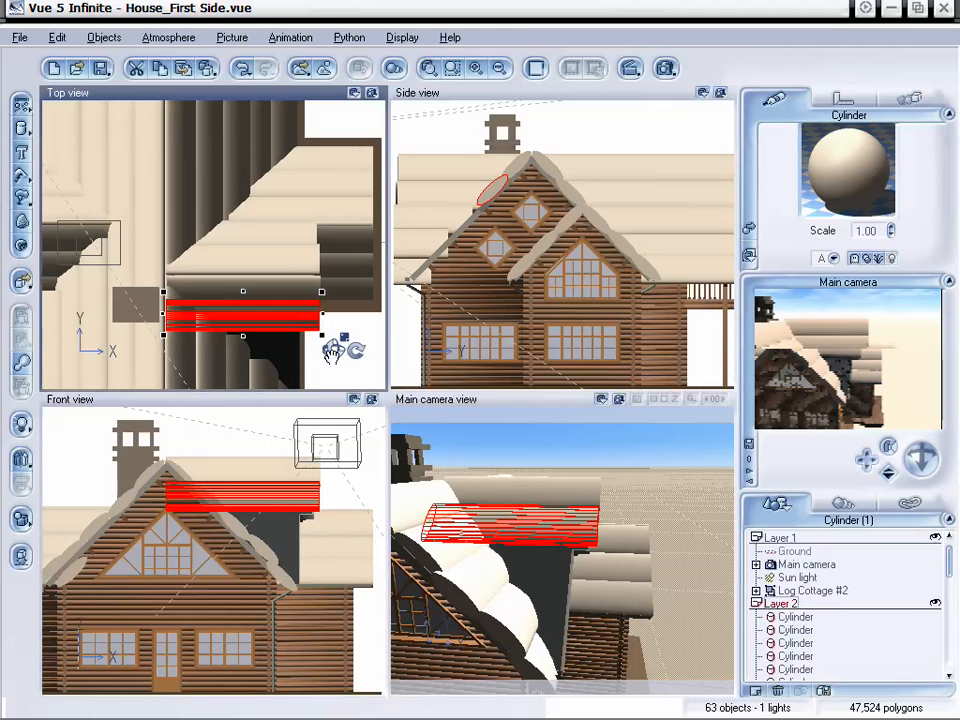
# - Duplicate the larger gable's second-row cylinder into the third row, slide it toward the main roof and shorten its inner end
pyautogui.moveTo(492, 195); pyautogui.dragTo(465, 218)
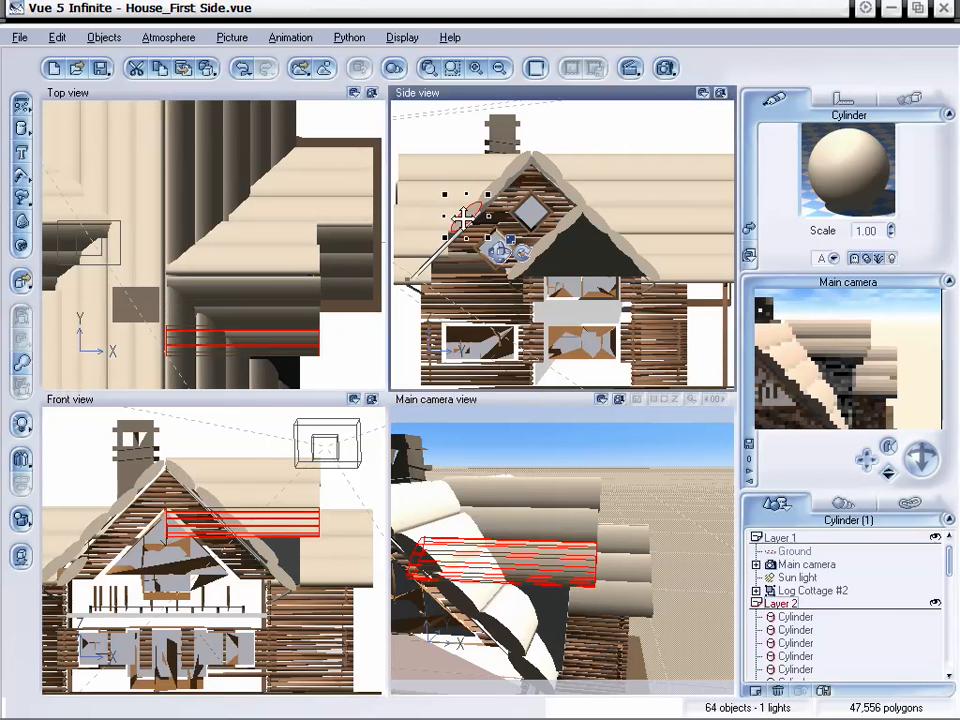
pyautogui.moveTo(306, 343)
pyautogui.mouseDown()
pyautogui.moveTo(281, 339)
pyautogui.moveTo(291, 342)
pyautogui.mouseUp()
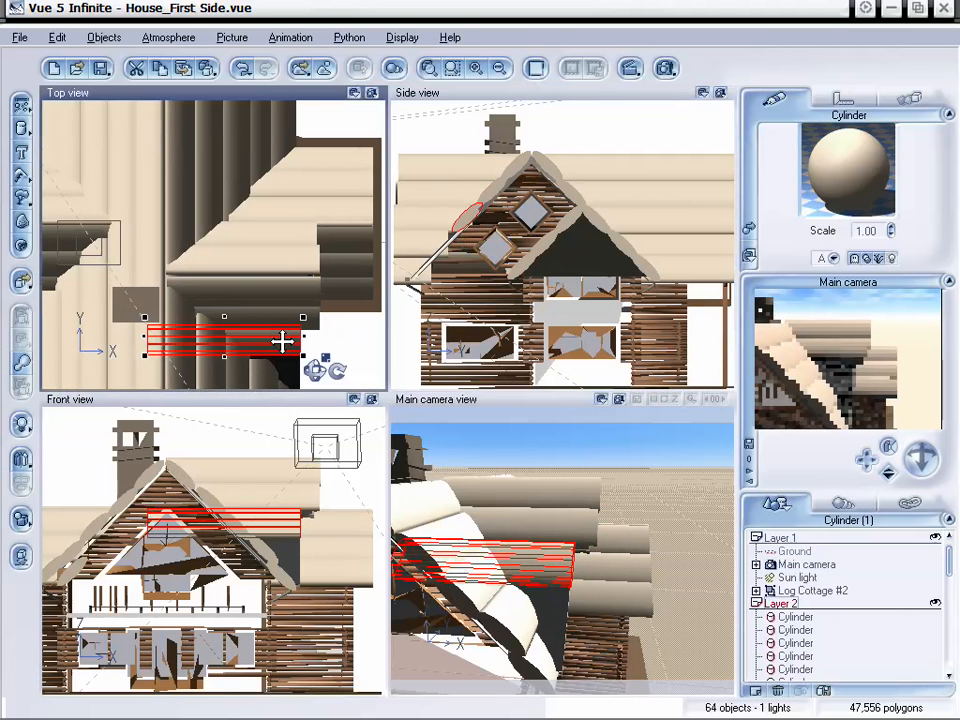
pyautogui.moveTo(146, 340); pyautogui.dragTo(233, 340)
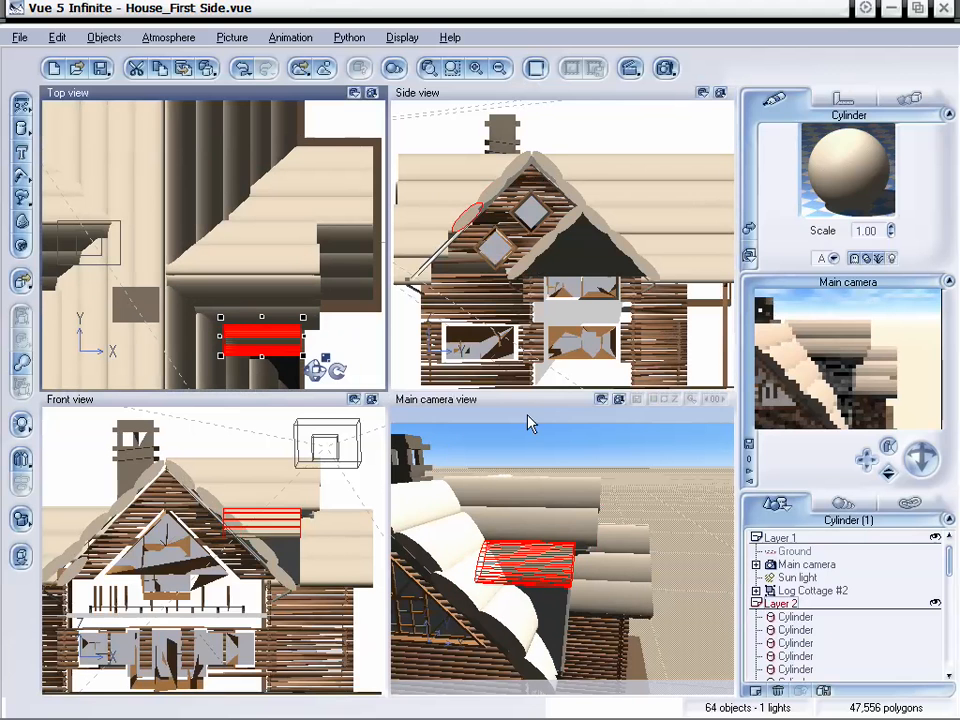
# - Duplicate the larger gable's third-row cylinder one row down the same slope and shorten its inner end slightly
pyautogui.hotkey('ctrl', 'd')
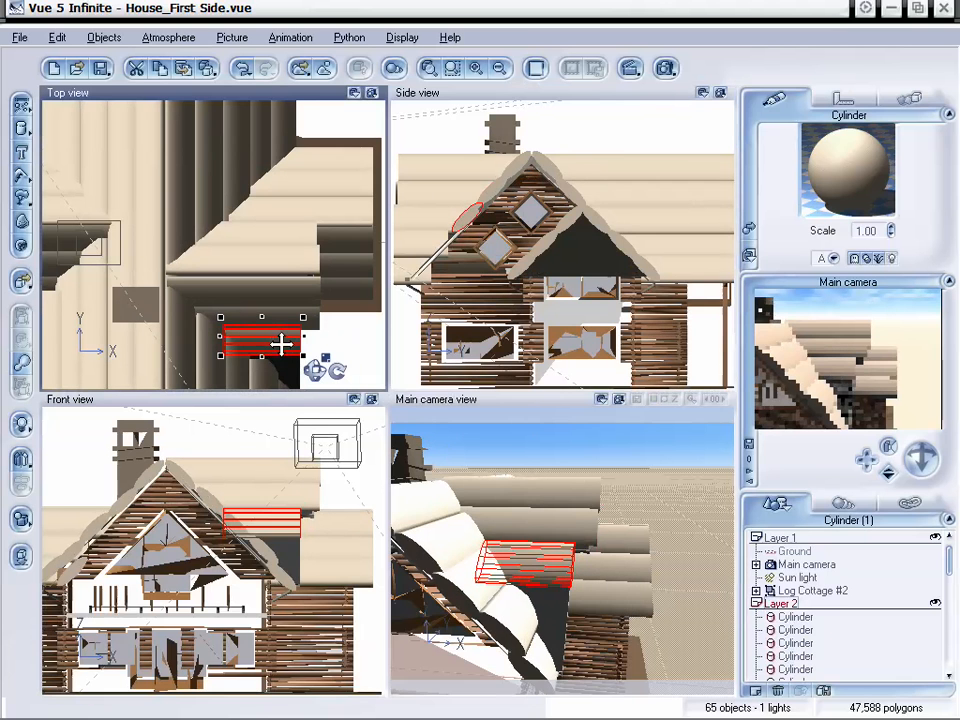
pyautogui.click(456, 221)
pyautogui.moveTo(452, 228); pyautogui.dragTo(436, 243)
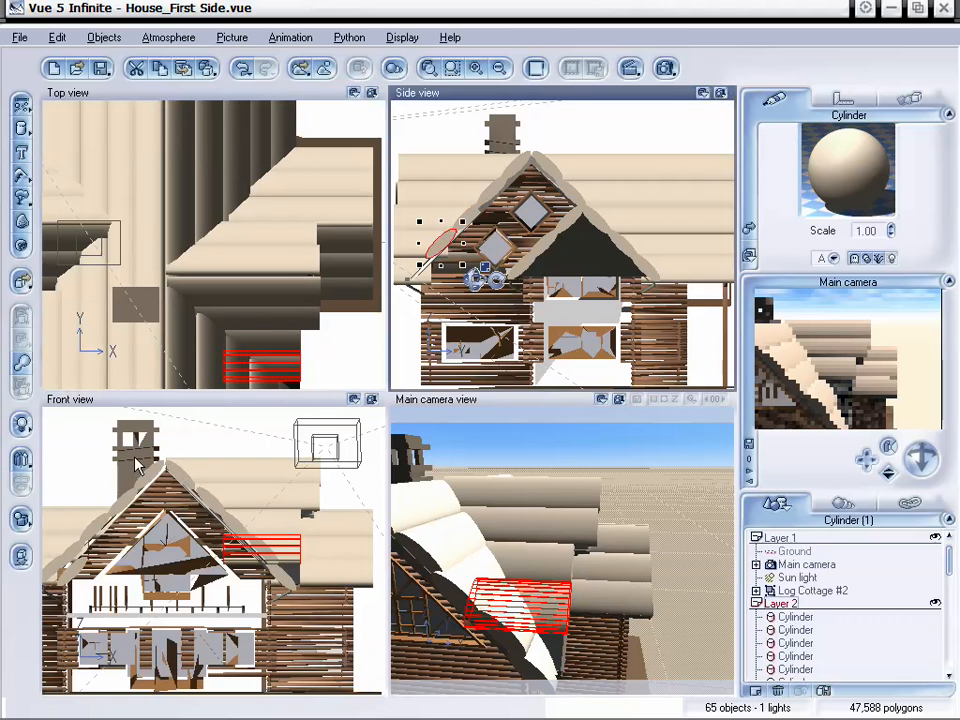
pyautogui.click(251, 368)
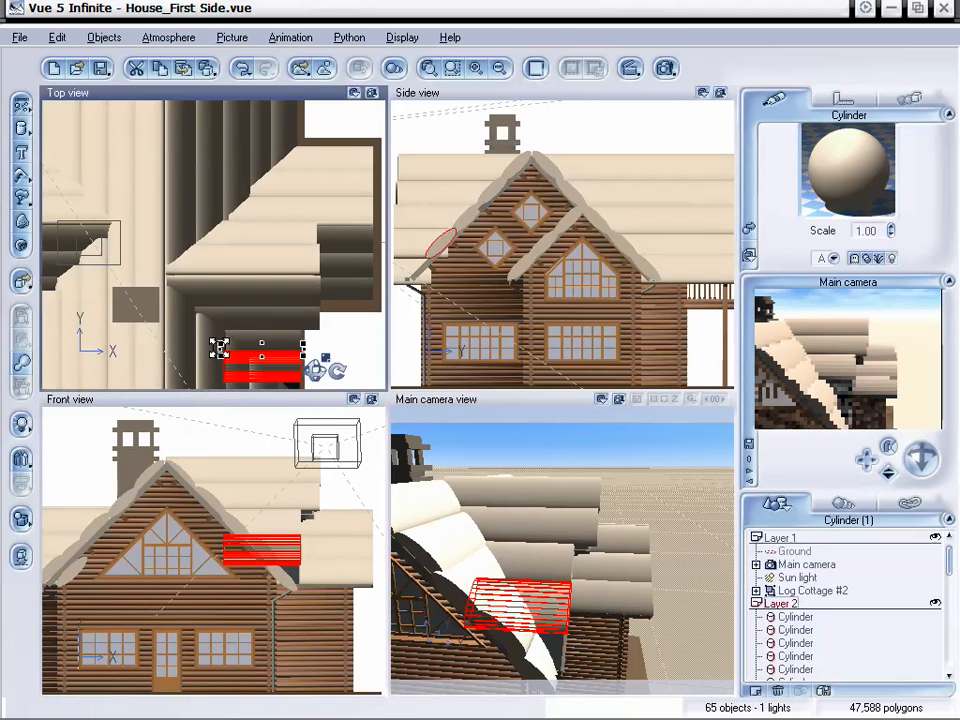
pyautogui.moveTo(285, 288); pyautogui.dragTo(187, 270, button='right')
pyautogui.moveTo(200, 261); pyautogui.dragTo(218, 261)
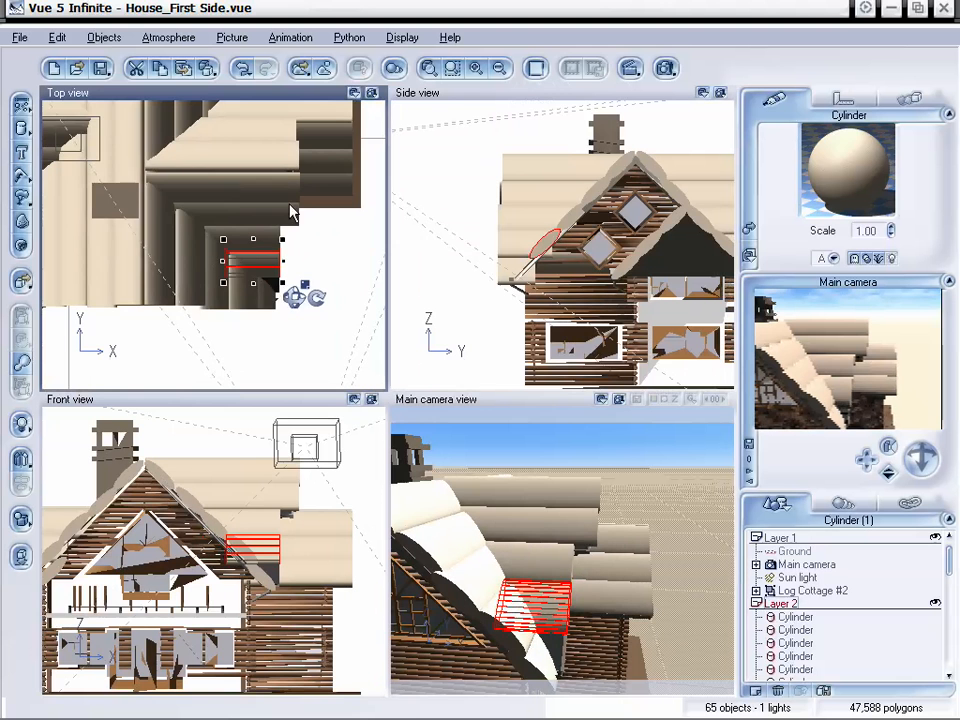
# - Duplicate the fourth-row cylinder into the lowest row above the eave and shorten its inner end to meet the main roof
pyautogui.moveTo(274, 182)
pyautogui.mouseDown(button='right')
pyautogui.moveTo(259, 279)
pyautogui.moveTo(261, 236)
pyautogui.moveTo(243, 274)
pyautogui.moveTo(246, 221)
pyautogui.moveTo(229, 231)
pyautogui.moveTo(377, 219)
pyautogui.moveTo(259, 204)
pyautogui.moveTo(240, 141)
pyautogui.moveTo(253, 32)
pyautogui.moveTo(249, 110)
pyautogui.moveTo(281, 390)
pyautogui.moveTo(265, 183)
pyautogui.mouseUp(button='right')
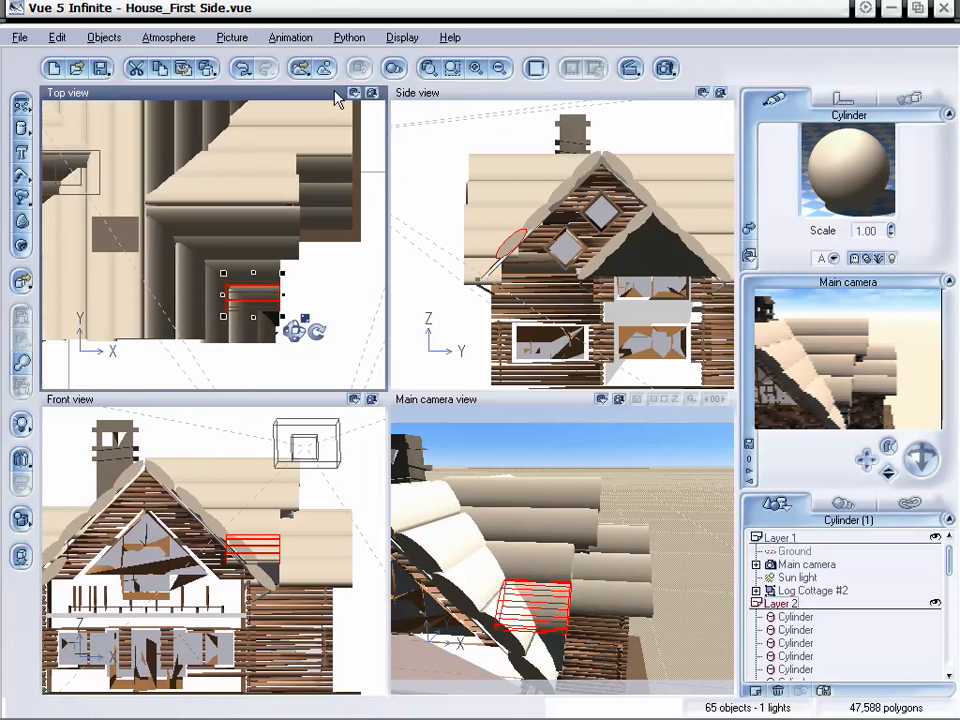
pyautogui.moveTo(293, 231)
pyautogui.mouseDown(button='right')
pyautogui.moveTo(291, 208)
pyautogui.moveTo(296, 219)
pyautogui.mouseUp(button='right')
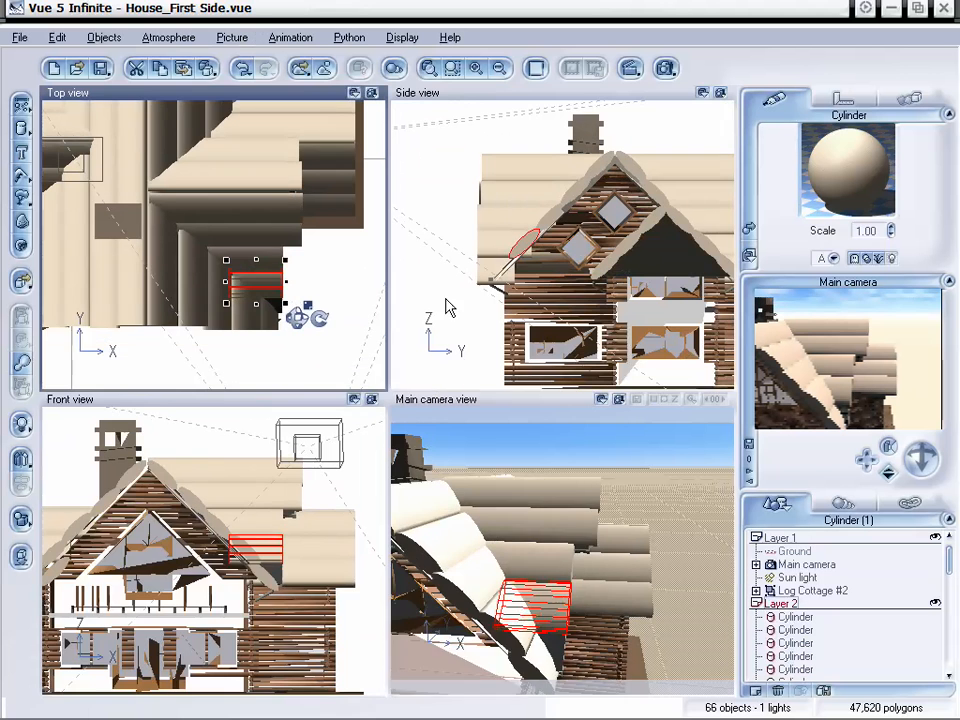
pyautogui.click(502, 268)
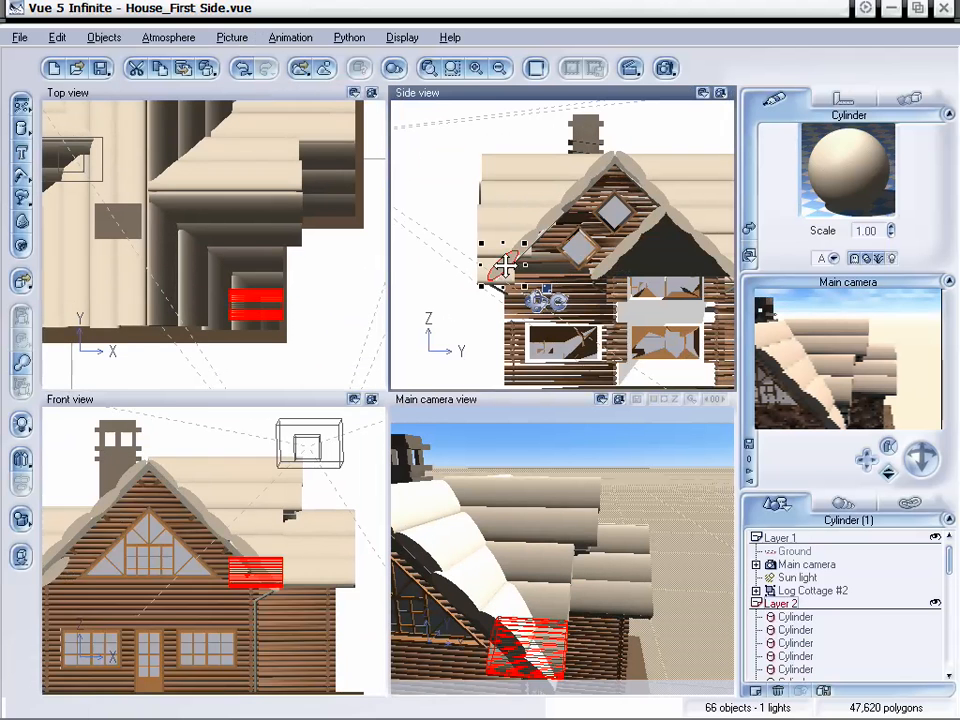
pyautogui.click(257, 315)
pyautogui.moveTo(226, 305); pyautogui.dragTo(256, 305)
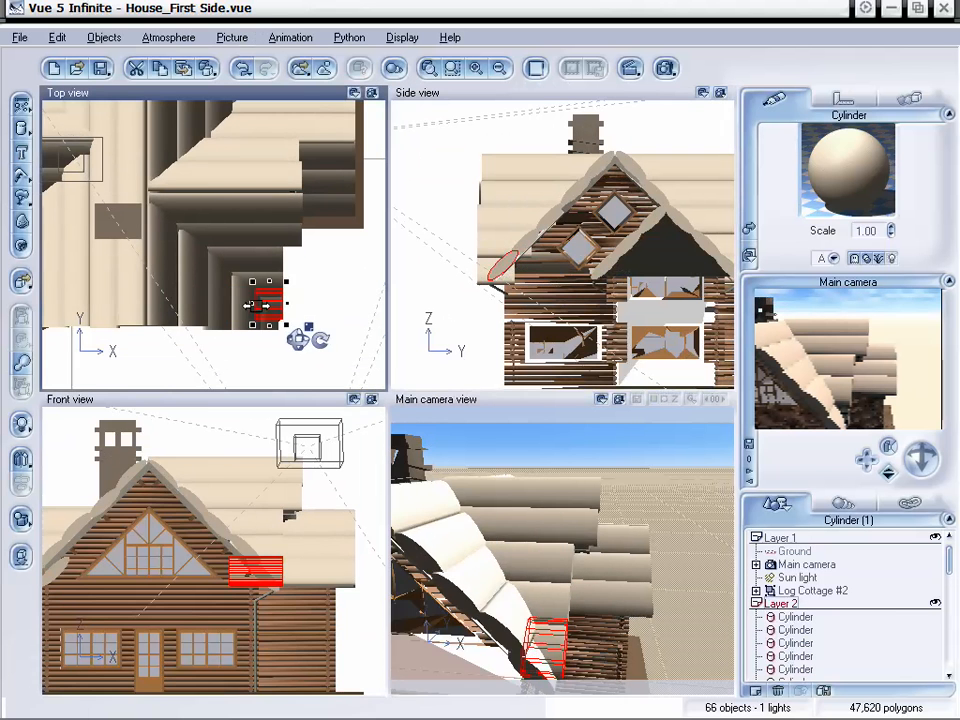
pyautogui.click(17, 594)
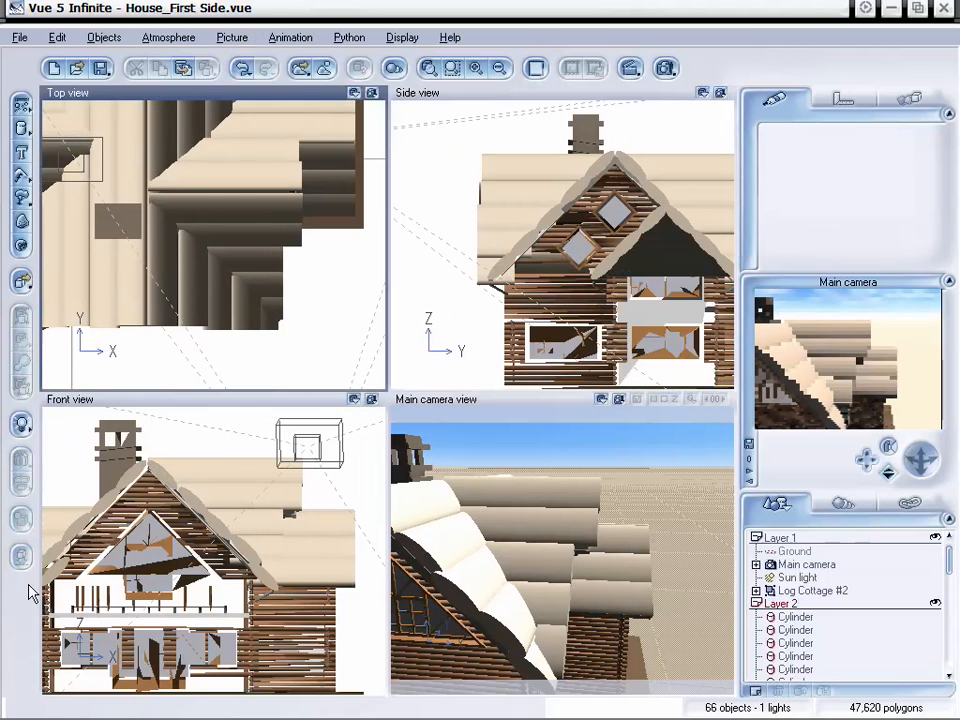
# - Examine the covered roof from several camera distances and angles, checking the main ridge and the joints with the side gables
pyautogui.moveTo(888, 472); pyautogui.dragTo(888, 531)
pyautogui.moveTo(920, 459)
pyautogui.mouseDown()
pyautogui.moveTo(935, 476)
pyautogui.moveTo(922, 465)
pyautogui.mouseUp()
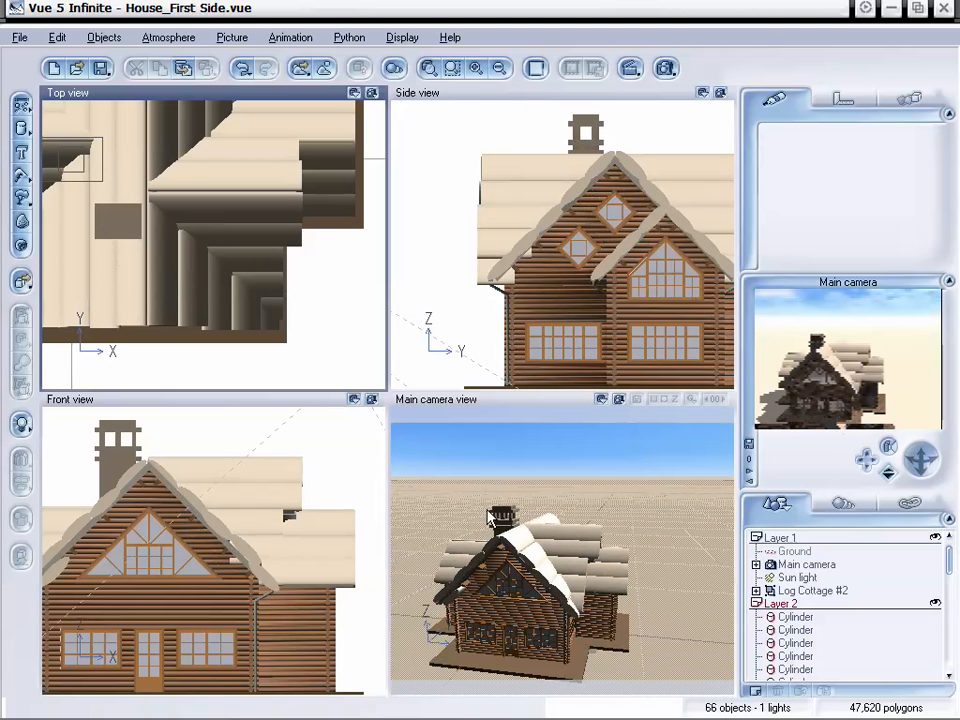
pyautogui.click(146, 306)
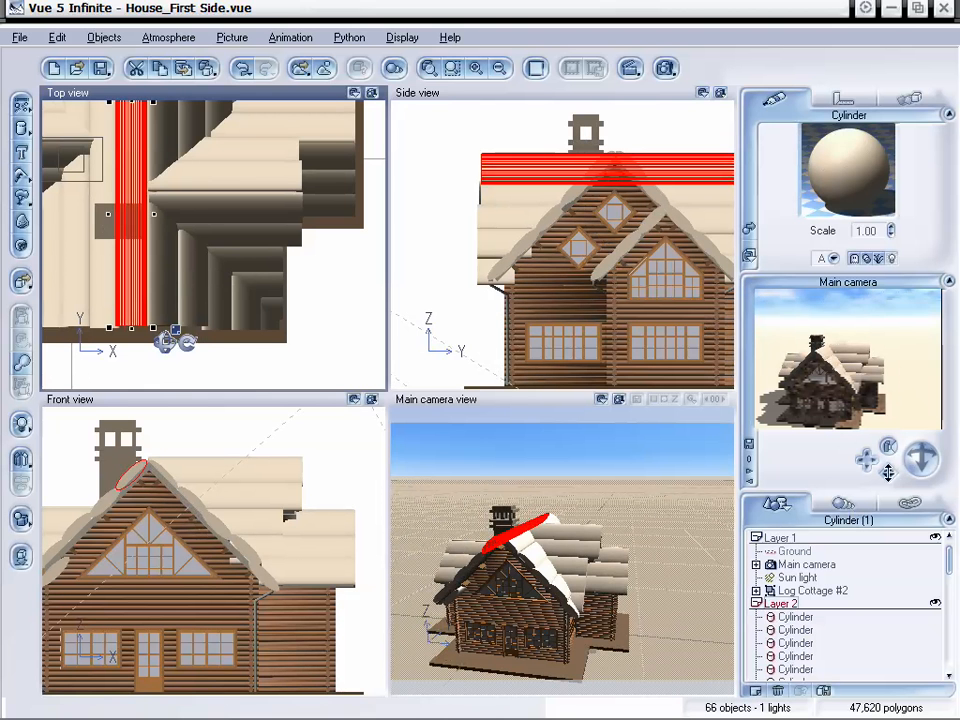
pyautogui.moveTo(888, 472); pyautogui.dragTo(921, 458)
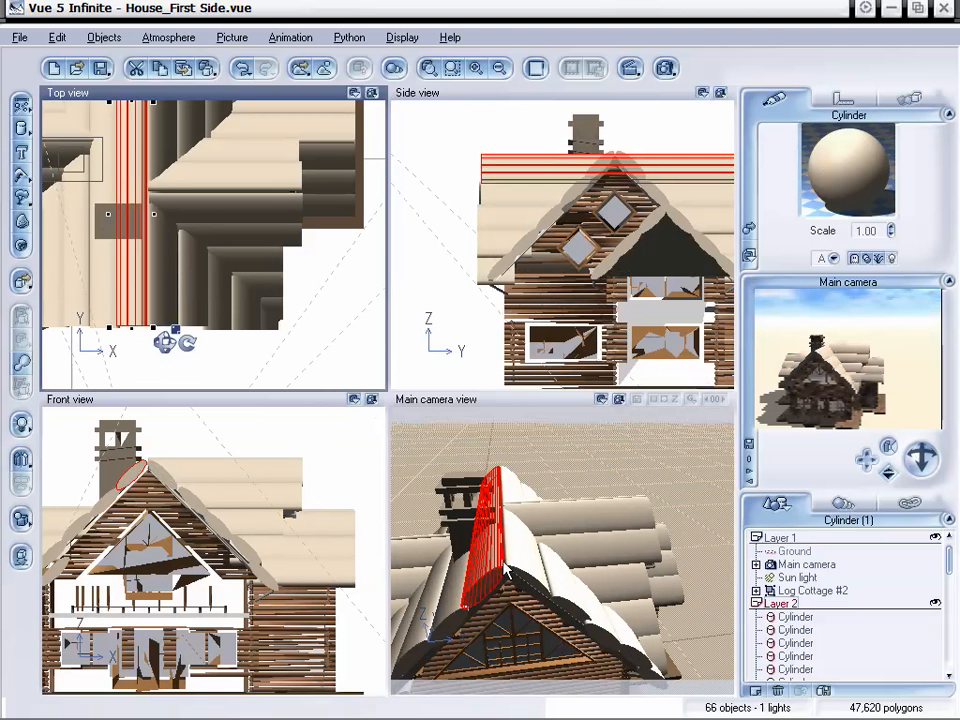
pyautogui.click(517, 560)
pyautogui.moveTo(517, 560); pyautogui.dragTo(580, 520)
pyautogui.click(606, 497)
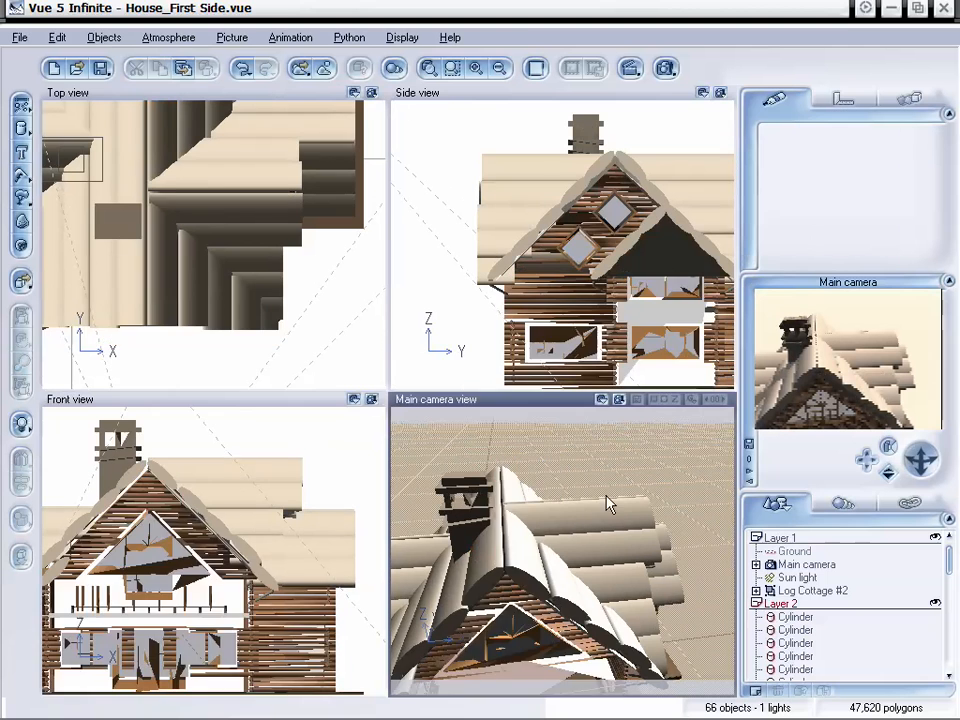
pyautogui.moveTo(930, 464); pyautogui.dragTo(894, 470)
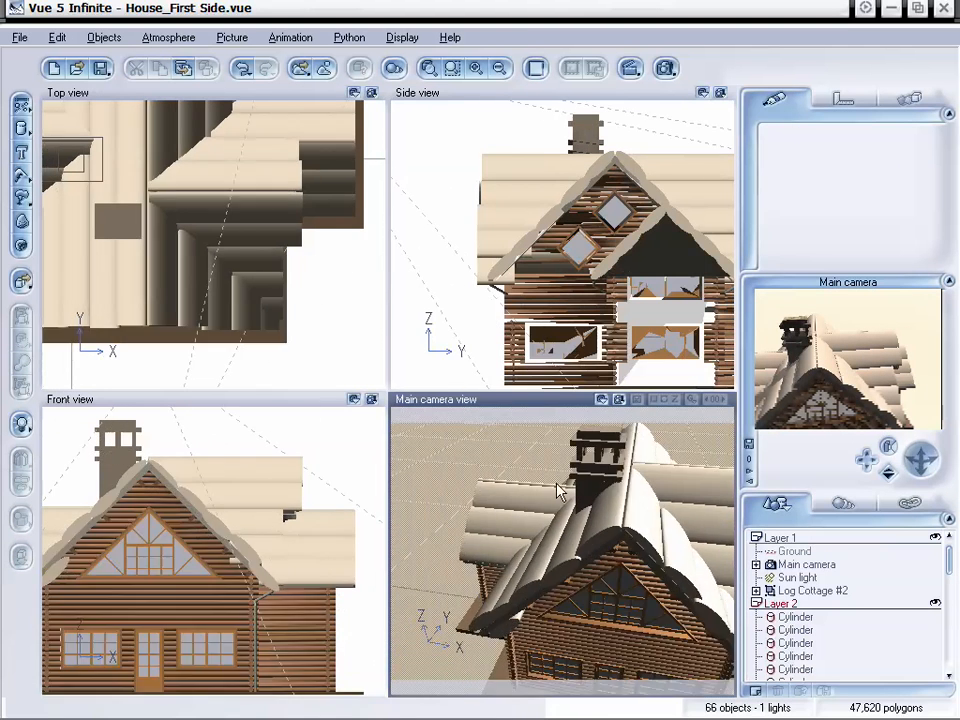
# - Copy the opposite gable's thin ridge cylinder onto the larger gable's ridge and extend its inner end to the main ridge
pyautogui.click(561, 485)
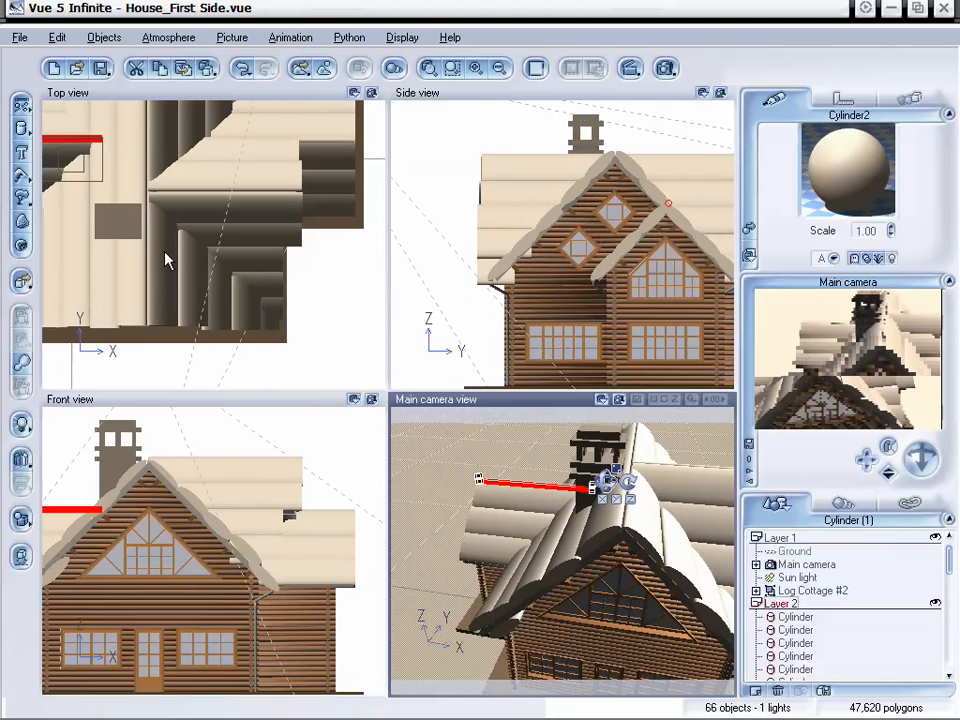
pyautogui.hotkey('ctrl', 'c')
pyautogui.hotkey('ctrl', 'v')
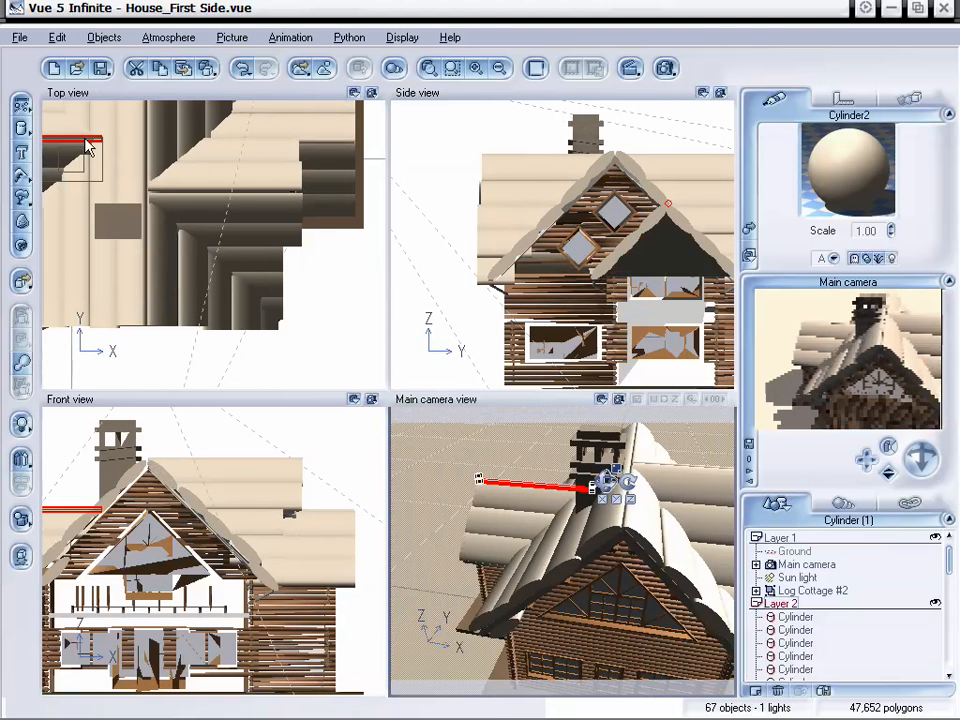
pyautogui.moveTo(89, 139); pyautogui.dragTo(280, 190)
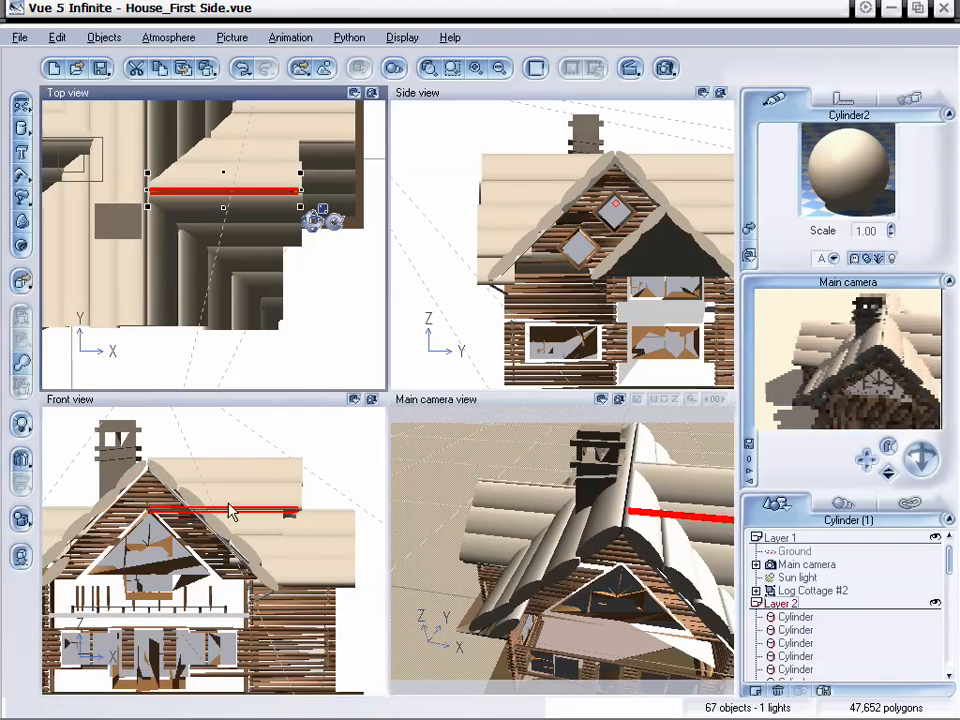
pyautogui.moveTo(230, 511); pyautogui.dragTo(232, 455)
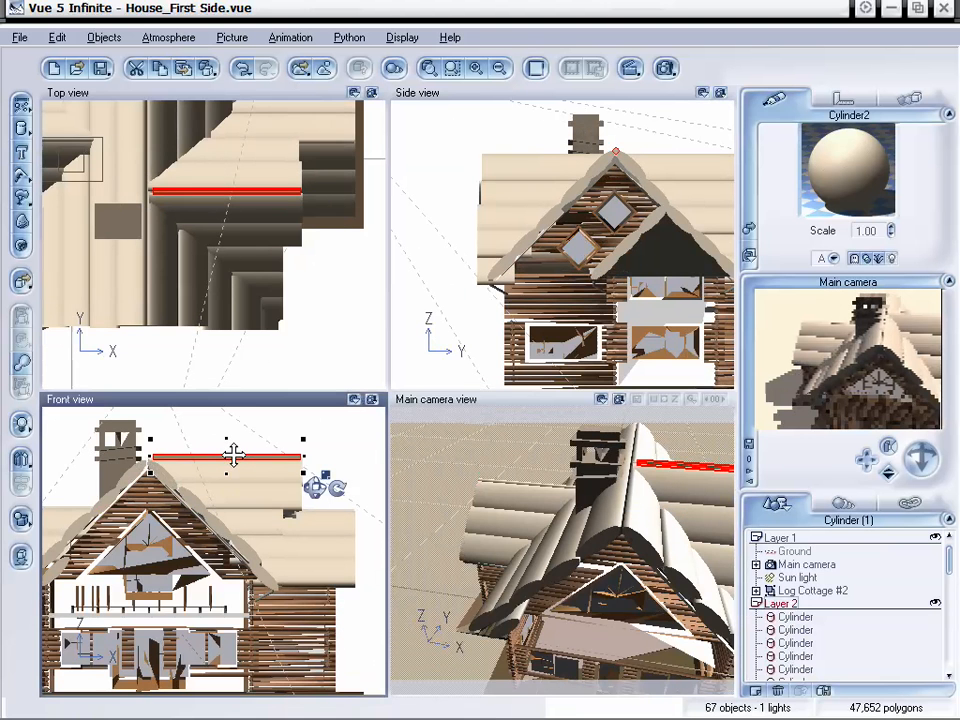
pyautogui.click(168, 195)
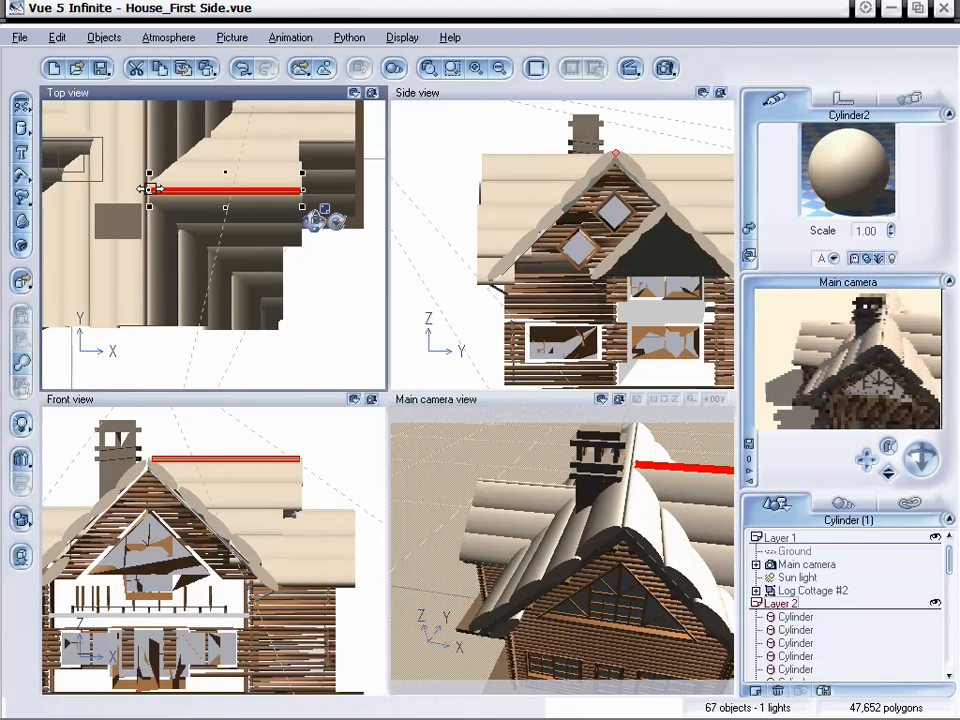
pyautogui.moveTo(140, 188); pyautogui.dragTo(136, 189)
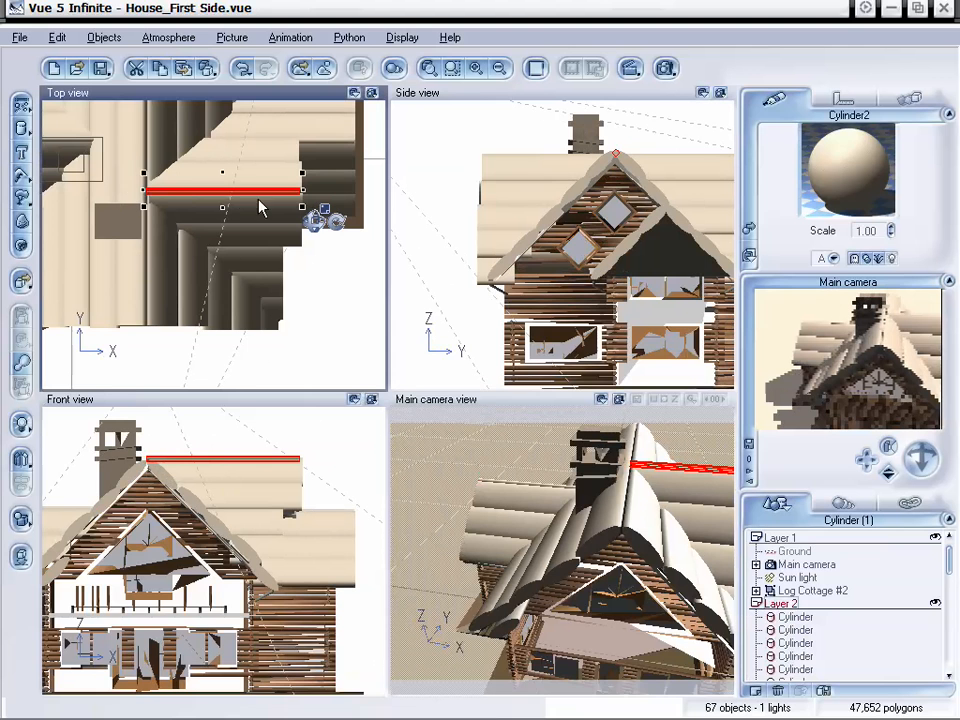
pyautogui.click(298, 457)
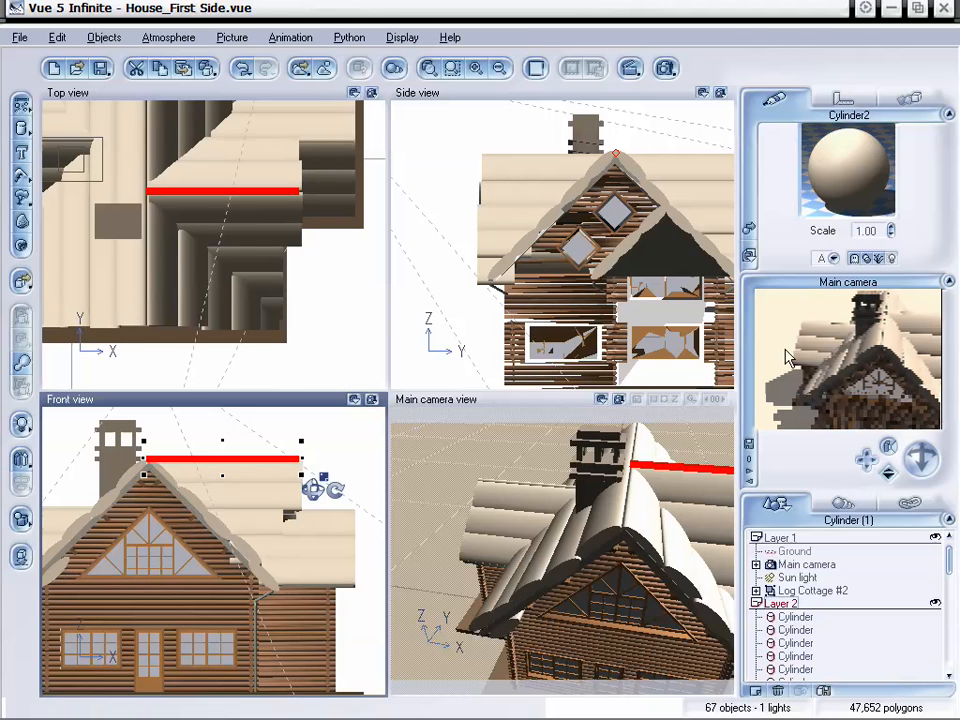
pyautogui.press('Delete')
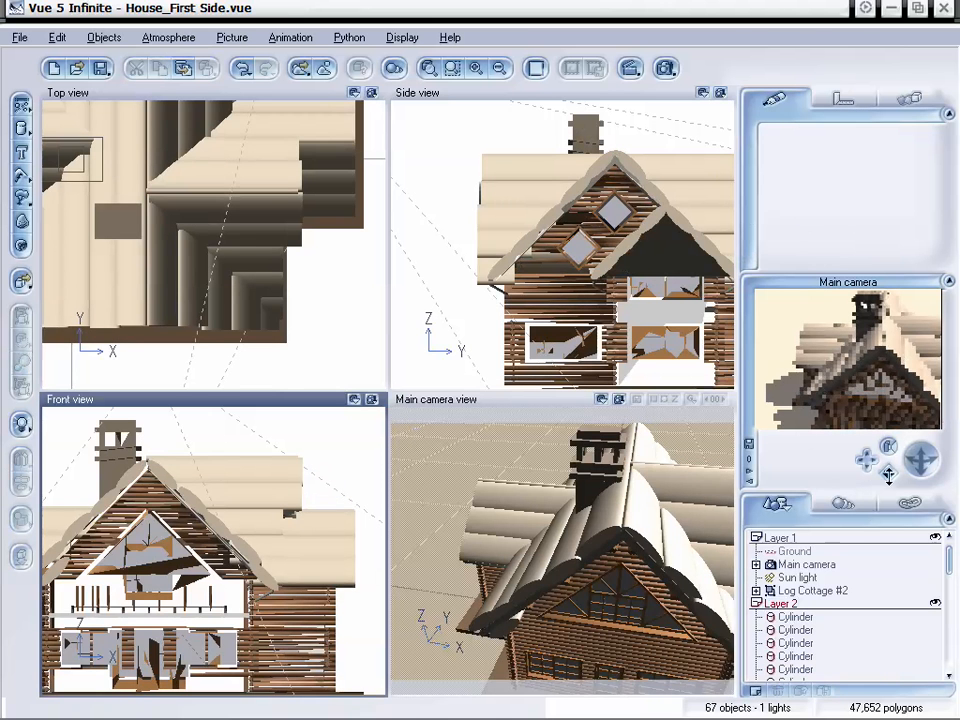
# - Add a sphere, scale it down, narrow its depth and place it at the front edge of the main roof
pyautogui.moveTo(888, 473); pyautogui.dragTo(870, 458)
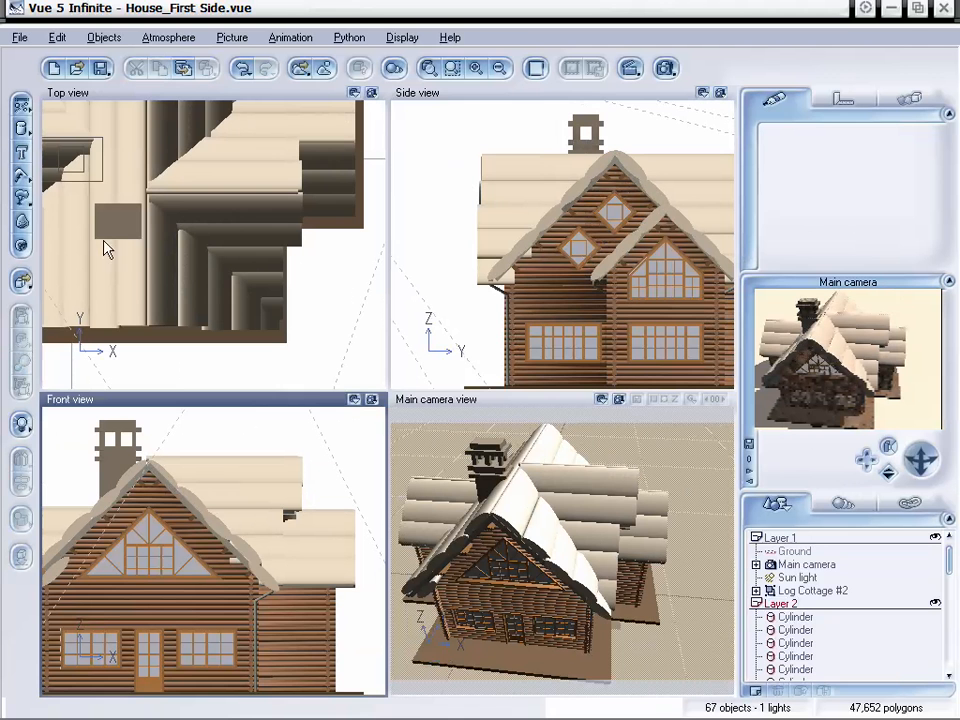
pyautogui.moveTo(20, 130)
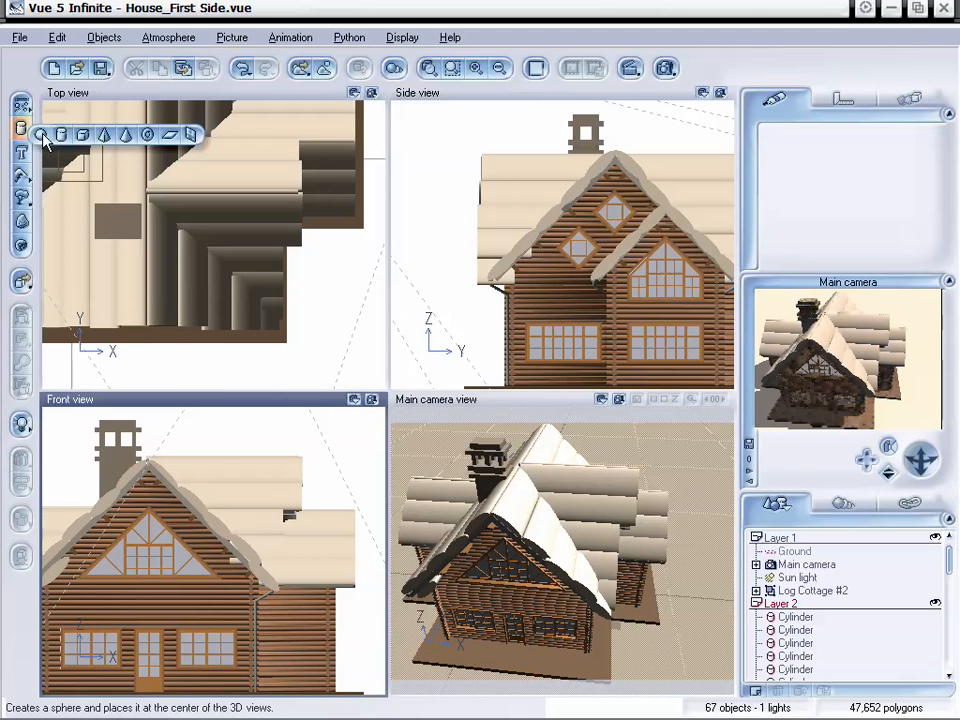
pyautogui.click(41, 135)
pyautogui.moveTo(222, 233); pyautogui.dragTo(233, 265)
pyautogui.moveTo(322, 177); pyautogui.dragTo(269, 228)
pyautogui.moveTo(212, 271); pyautogui.dragTo(255, 303)
# - Flatten the sphere vertically, move it just beside the front gable's peak and reduce its width
pyautogui.click(226, 545)
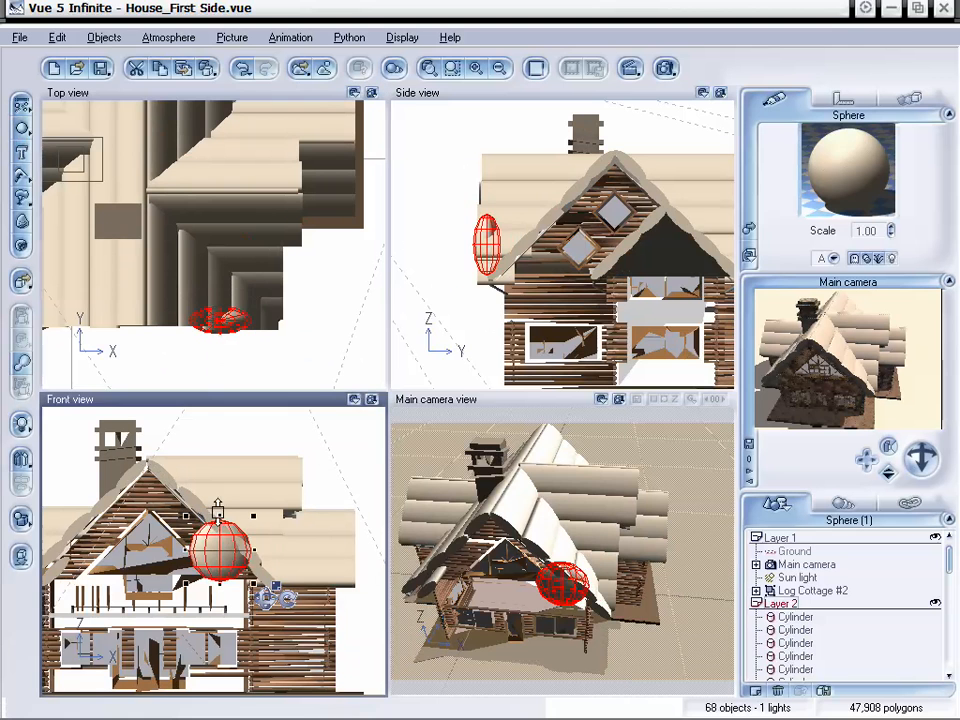
pyautogui.moveTo(217, 505); pyautogui.dragTo(174, 481)
pyautogui.click(180, 325)
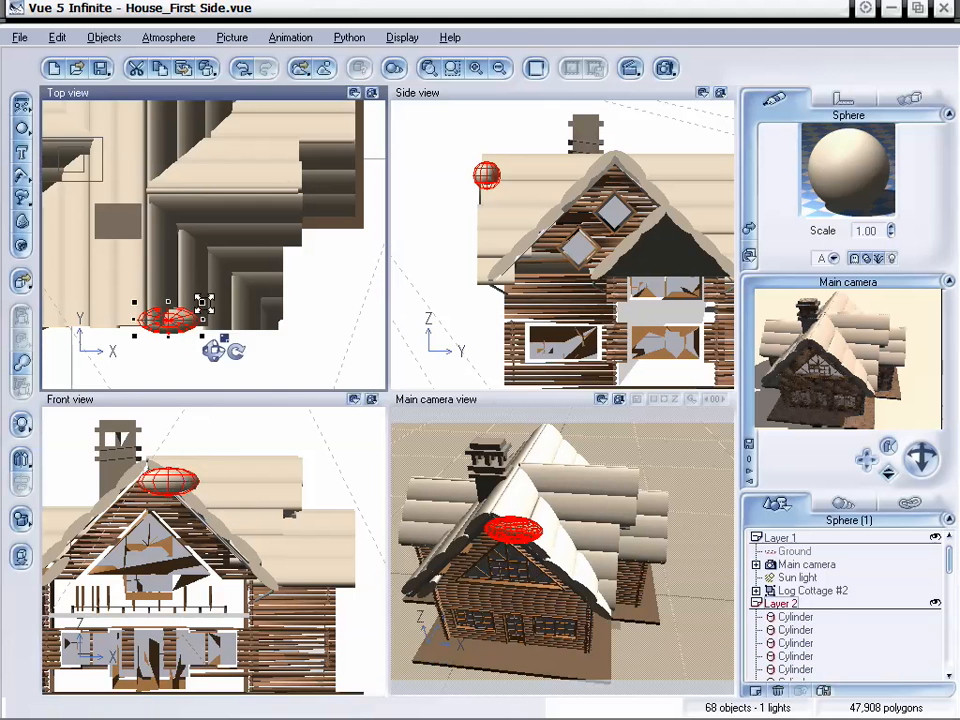
pyautogui.moveTo(180, 325); pyautogui.dragTo(175, 327)
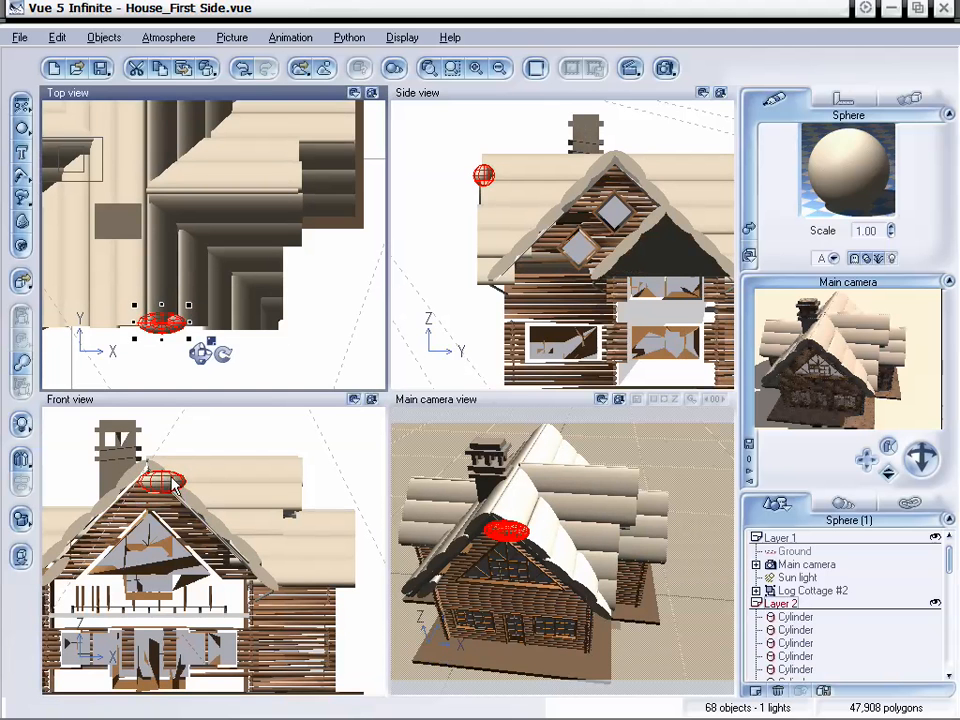
# - Fine-tune the sphere's height and depth, and rotate it by about -37° to follow the roof slope
pyautogui.click(163, 480)
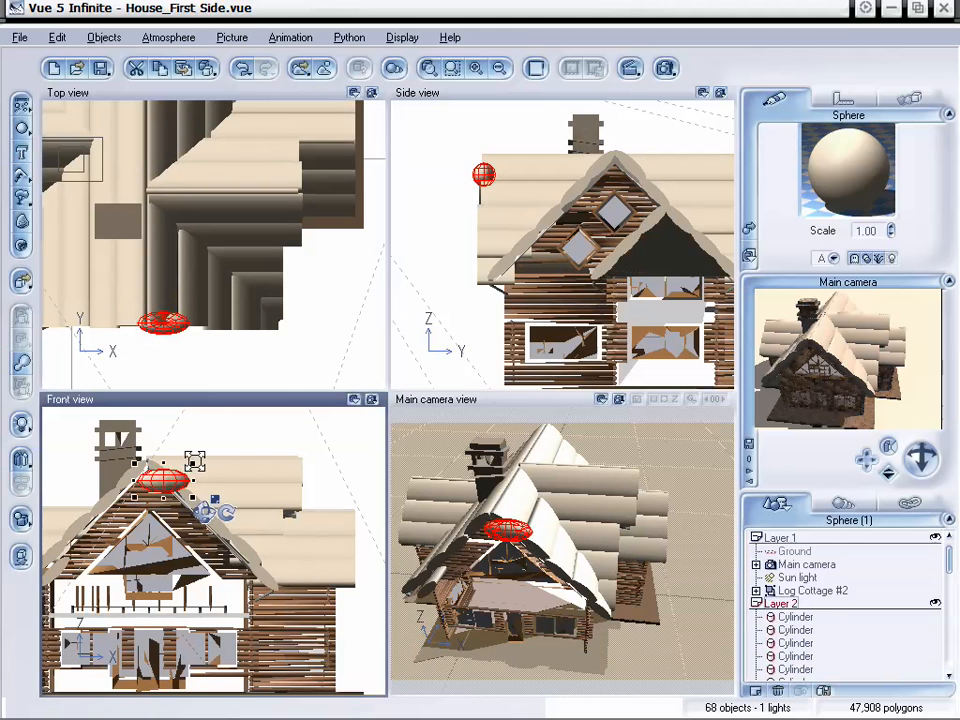
pyautogui.moveTo(160, 490); pyautogui.dragTo(161, 493)
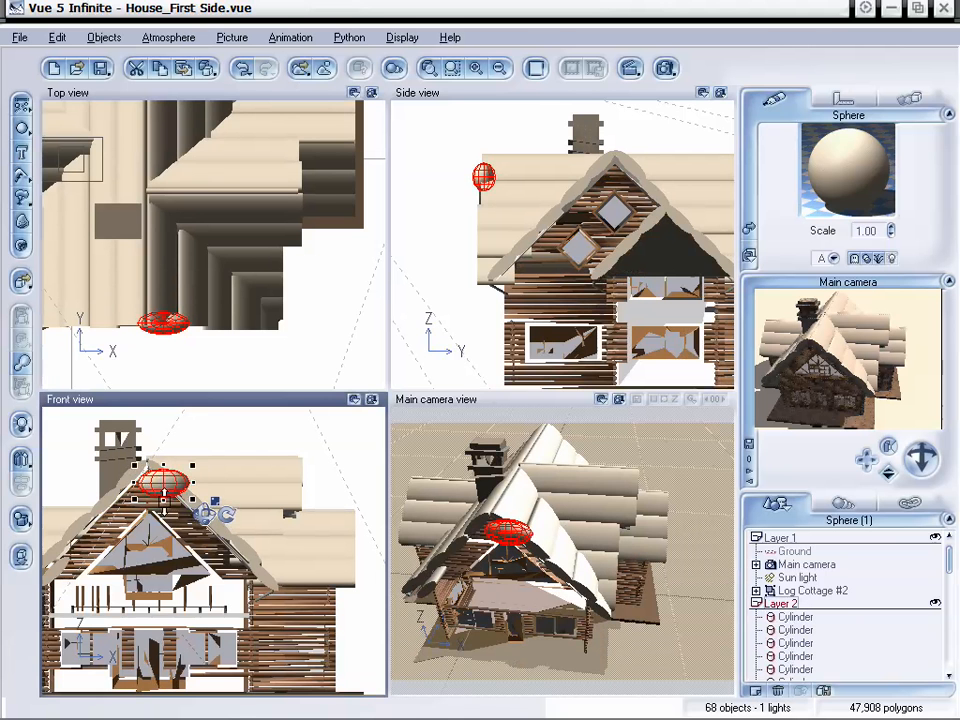
pyautogui.moveTo(165, 323); pyautogui.dragTo(173, 322)
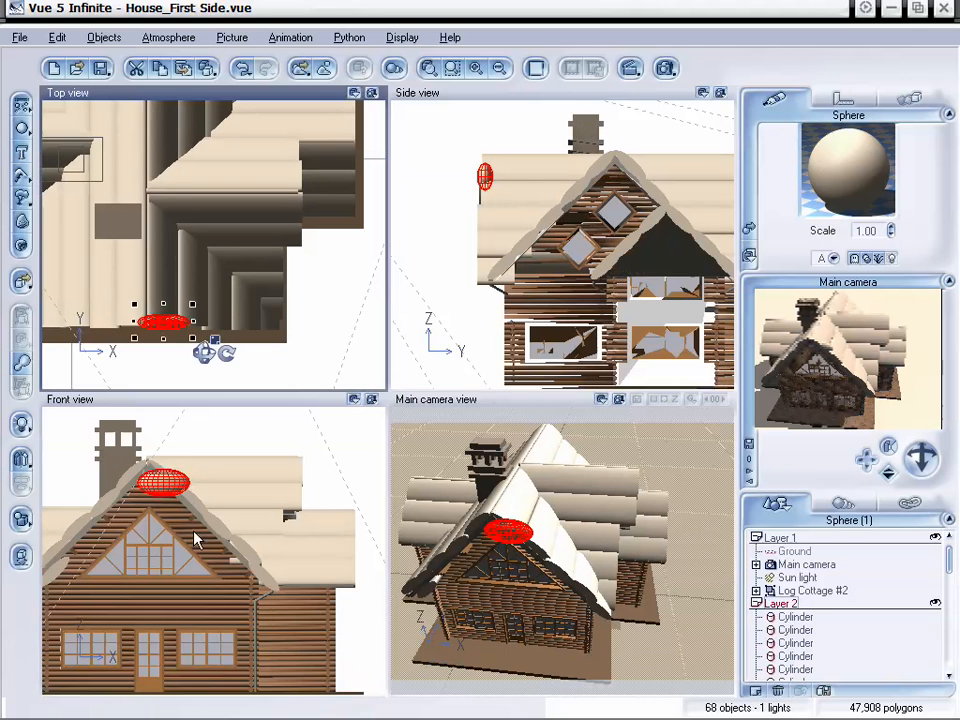
pyautogui.click(185, 483)
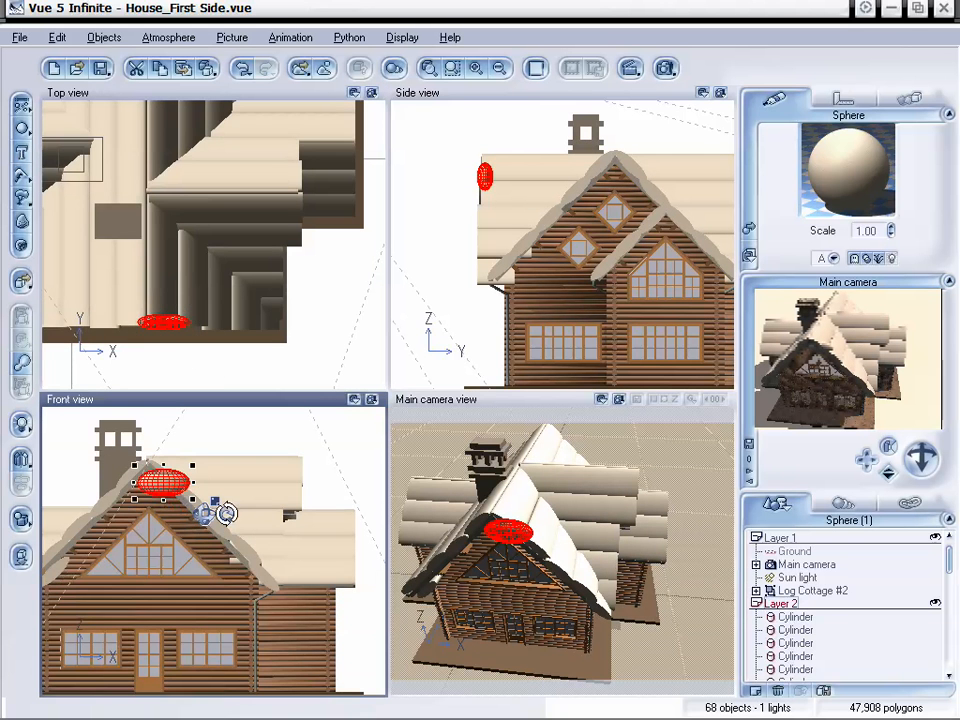
pyautogui.moveTo(226, 514); pyautogui.dragTo(193, 553)
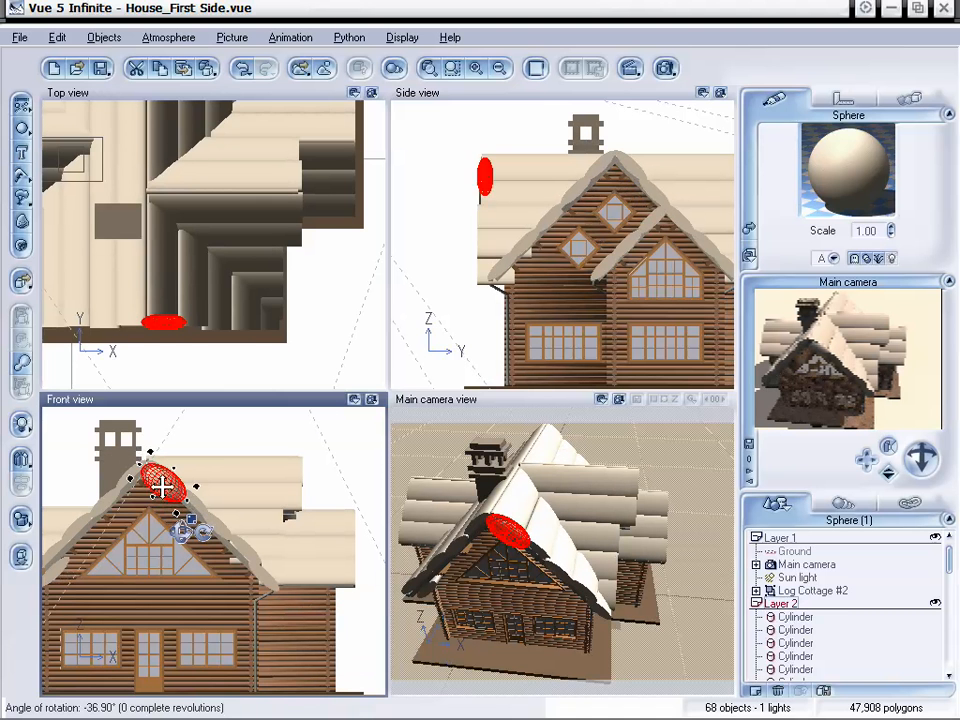
# - Copy the flattened sphere repeatedly down the right slope of the front gable and shrink the lowest copy
pyautogui.moveTo(161, 487); pyautogui.dragTo(185, 502)
pyautogui.moveTo(222, 540); pyautogui.dragTo(232, 550)
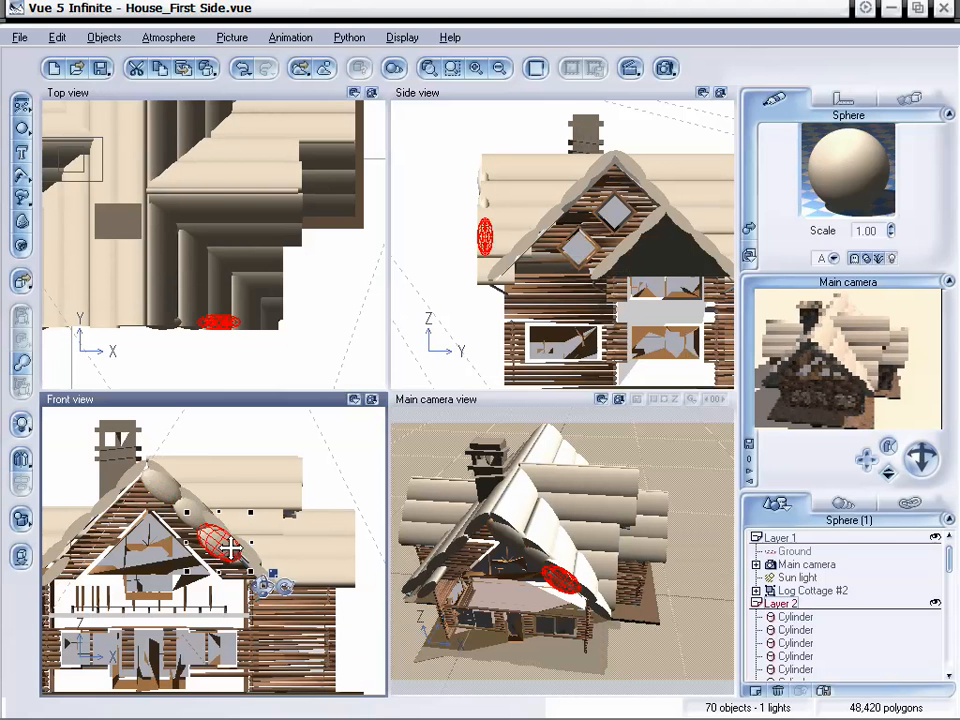
pyautogui.keyDown('alt'); pyautogui.moveTo(165, 485); pyautogui.dragTo(250, 566); pyautogui.keyUp('alt')
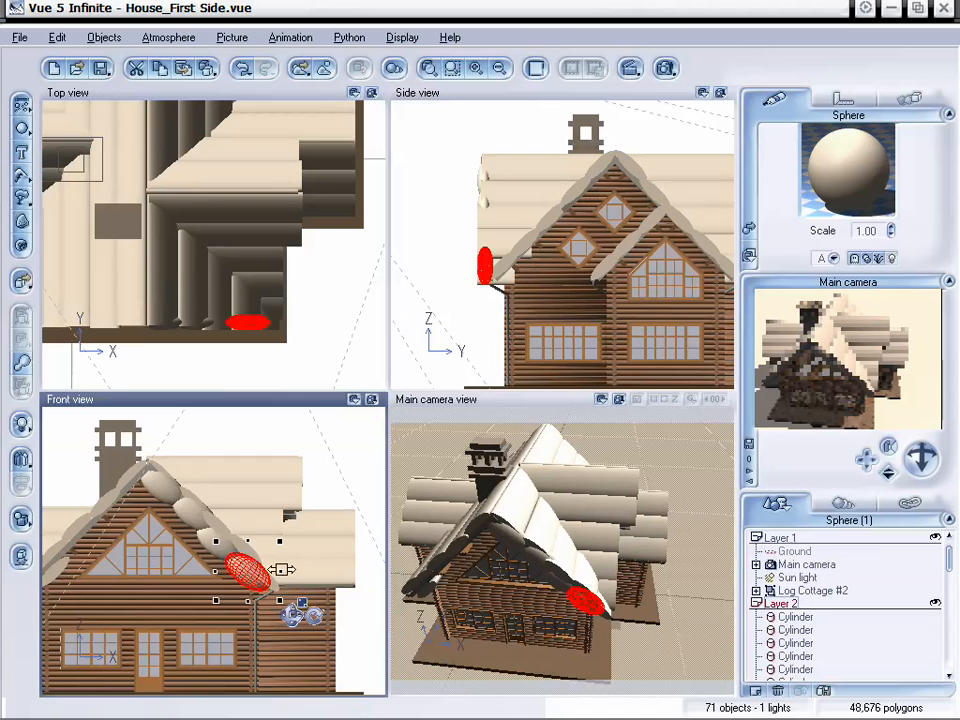
pyautogui.moveTo(254, 573); pyautogui.dragTo(261, 573)
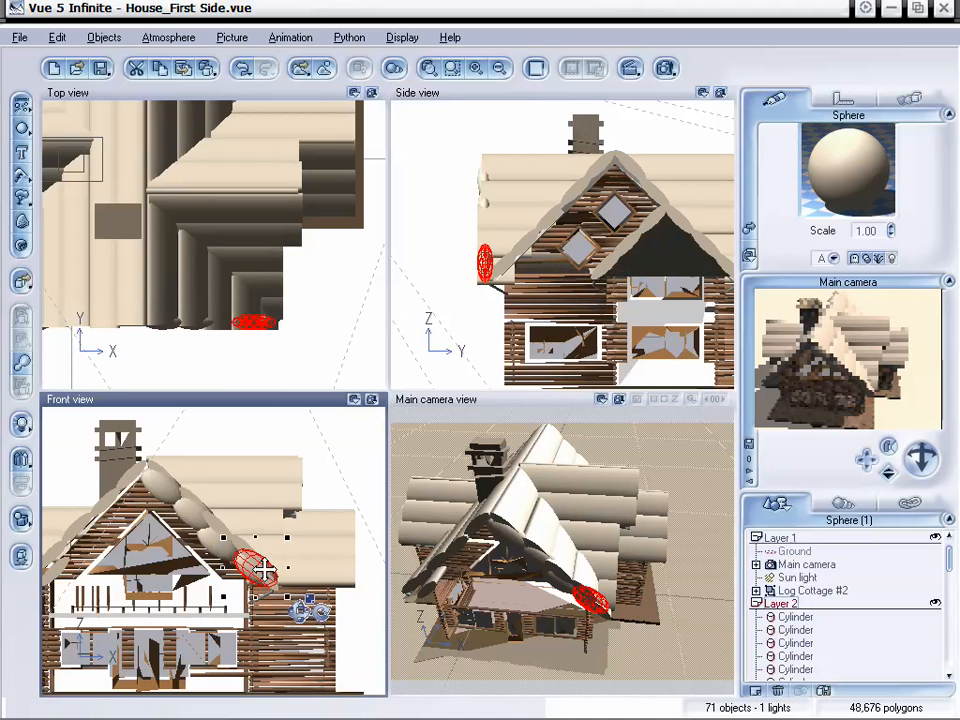
pyautogui.moveTo(224, 540); pyautogui.dragTo(238, 547)
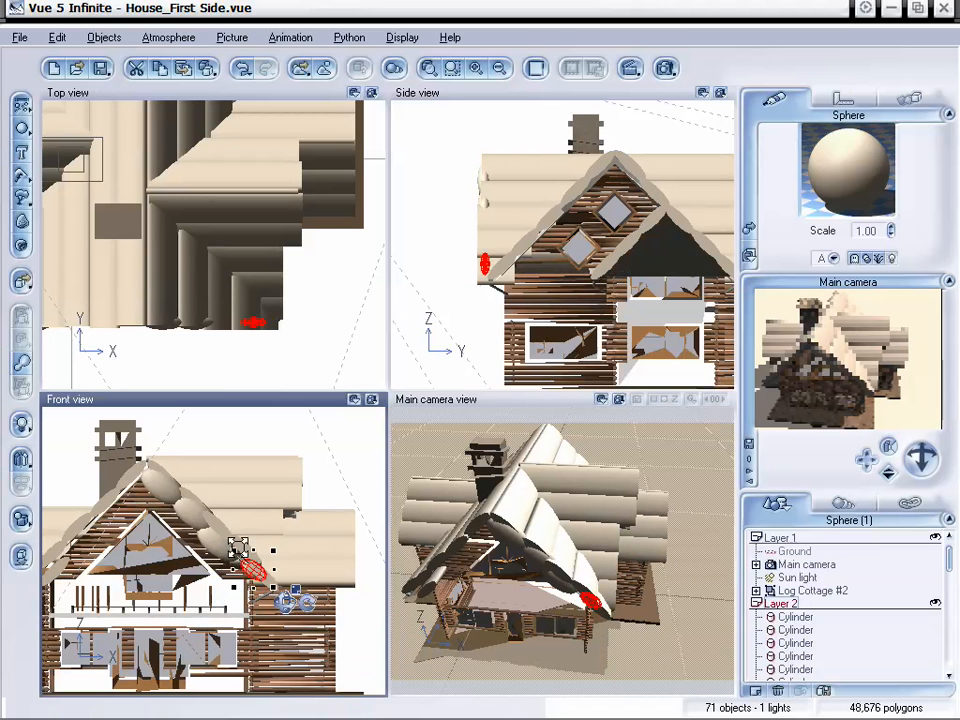
pyautogui.click(178, 487)
pyautogui.click(161, 497)
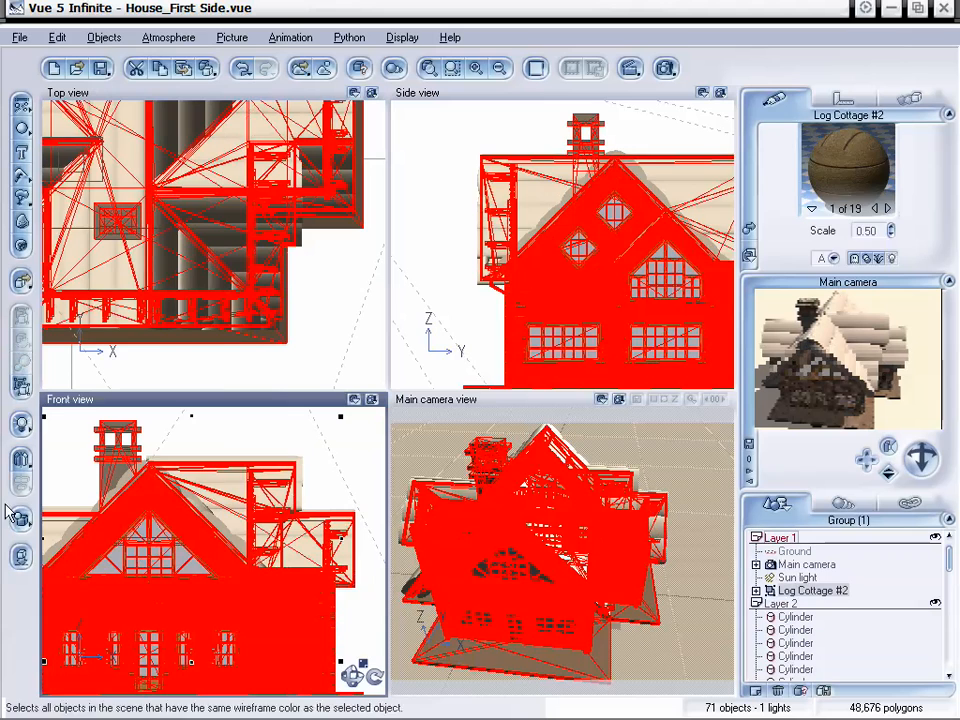
pyautogui.click(22, 609)
pyautogui.click(164, 489)
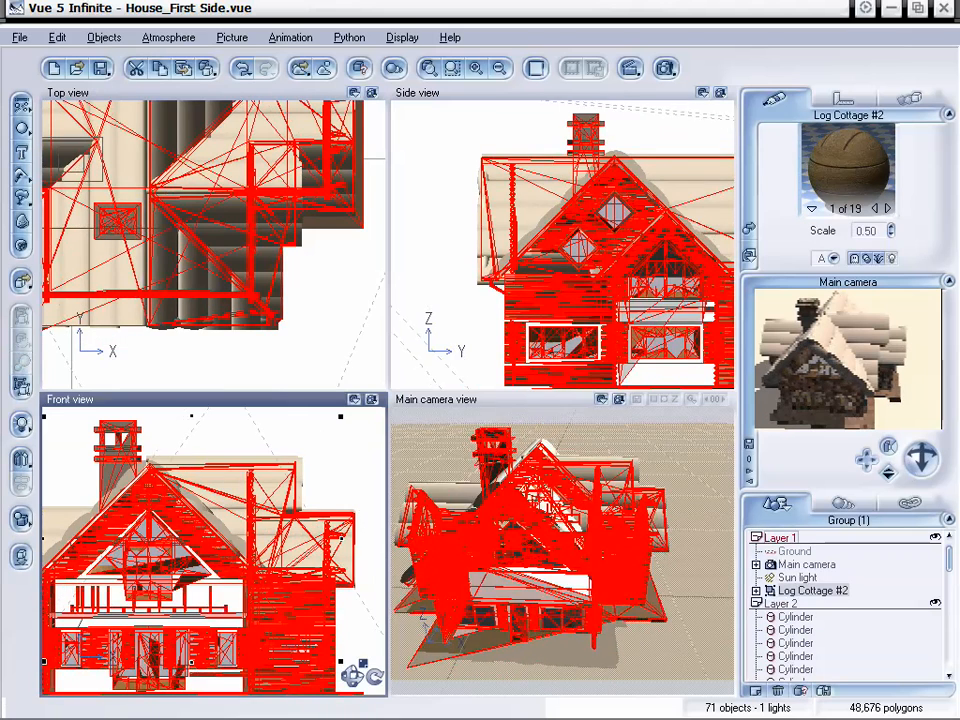
pyautogui.click(645, 440)
pyautogui.click(4, 606)
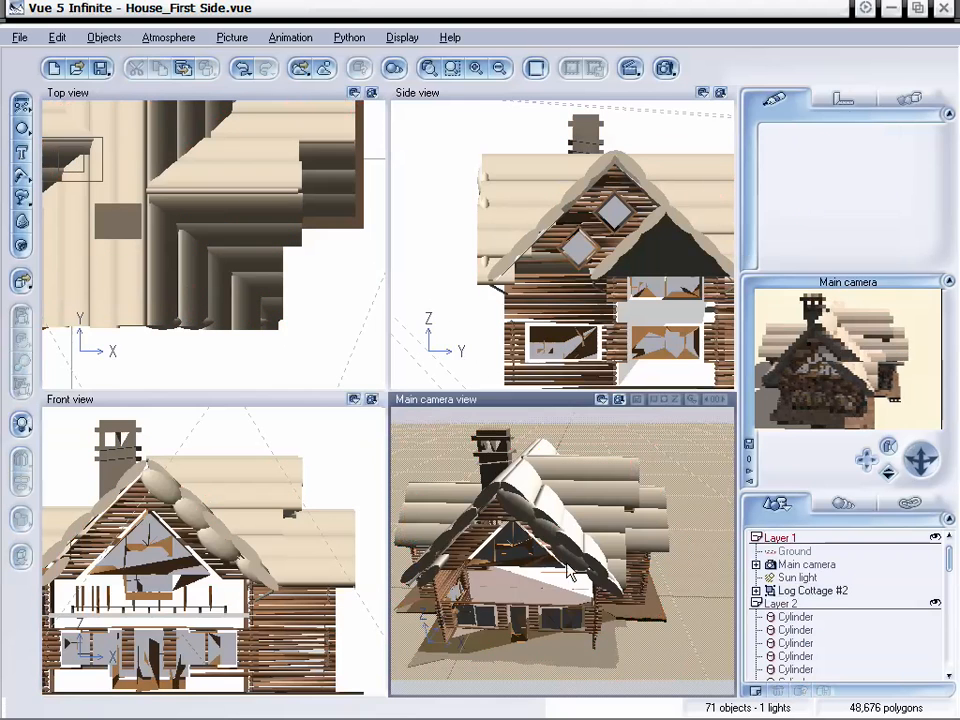
# - Duplicate the sphere nearest the front gable's peak, rotate the copy by -180° and move it onto the gable's left slope
pyautogui.click(527, 512)
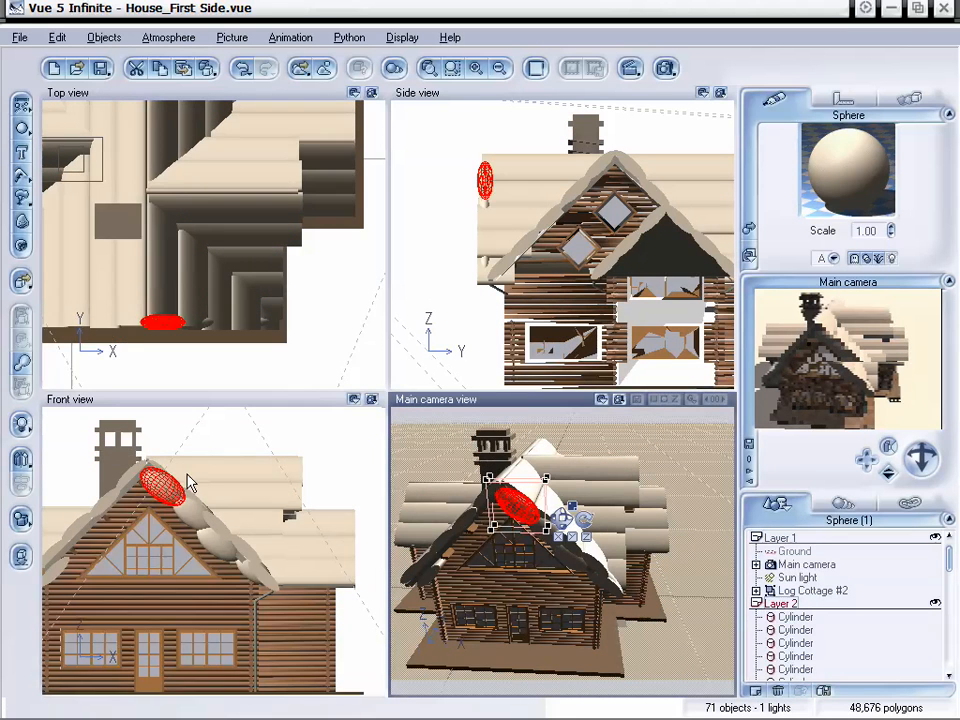
pyautogui.click(161, 320)
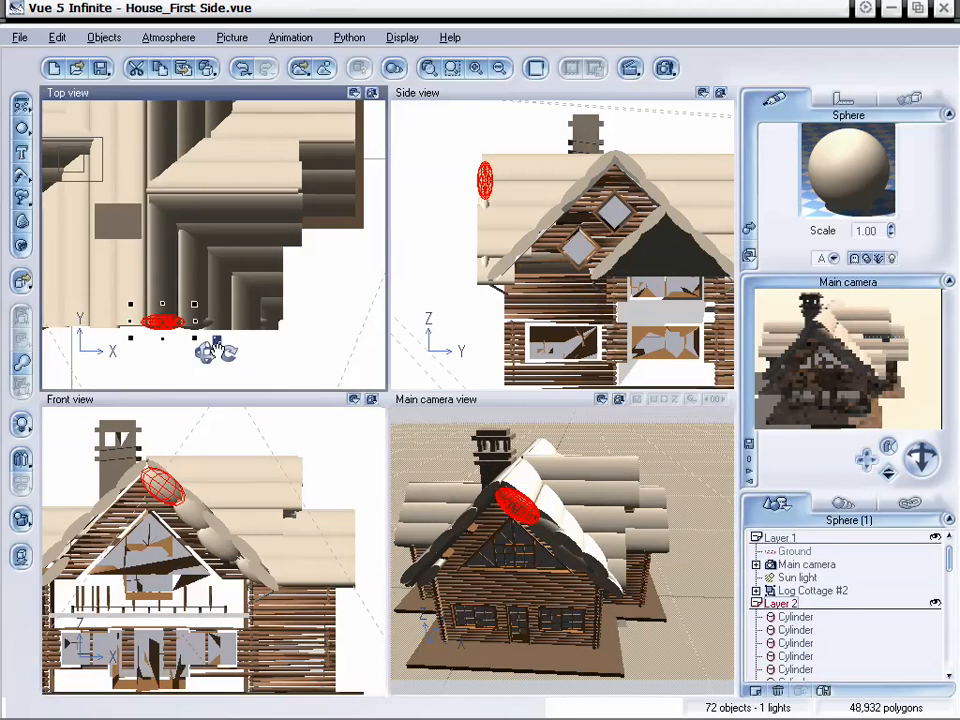
pyautogui.moveTo(217, 353); pyautogui.dragTo(100, 276)
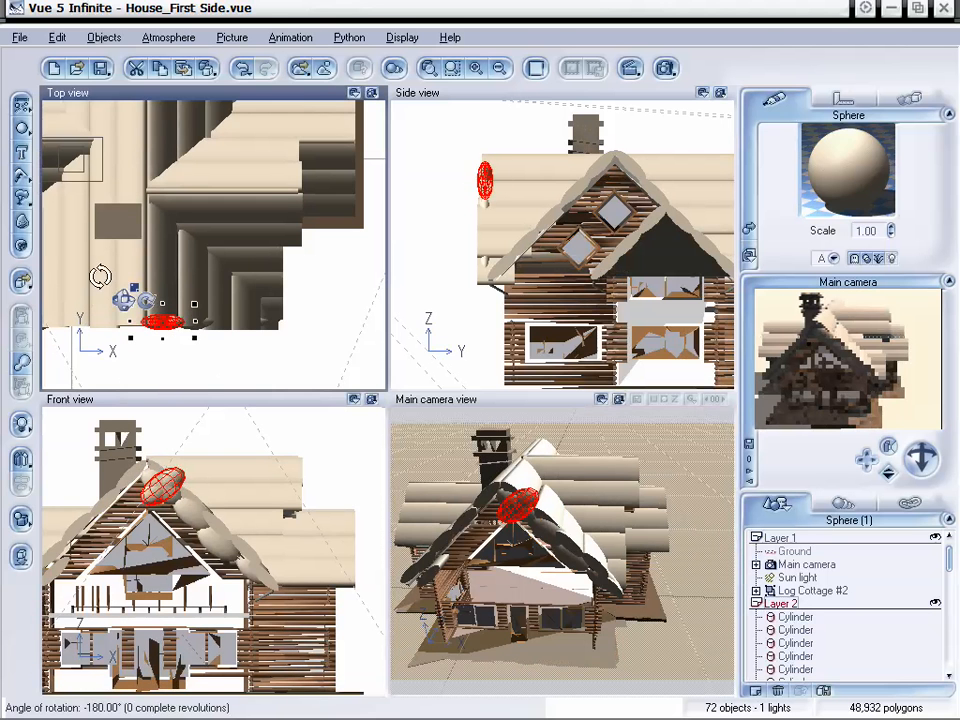
pyautogui.moveTo(166, 489); pyautogui.dragTo(131, 491)
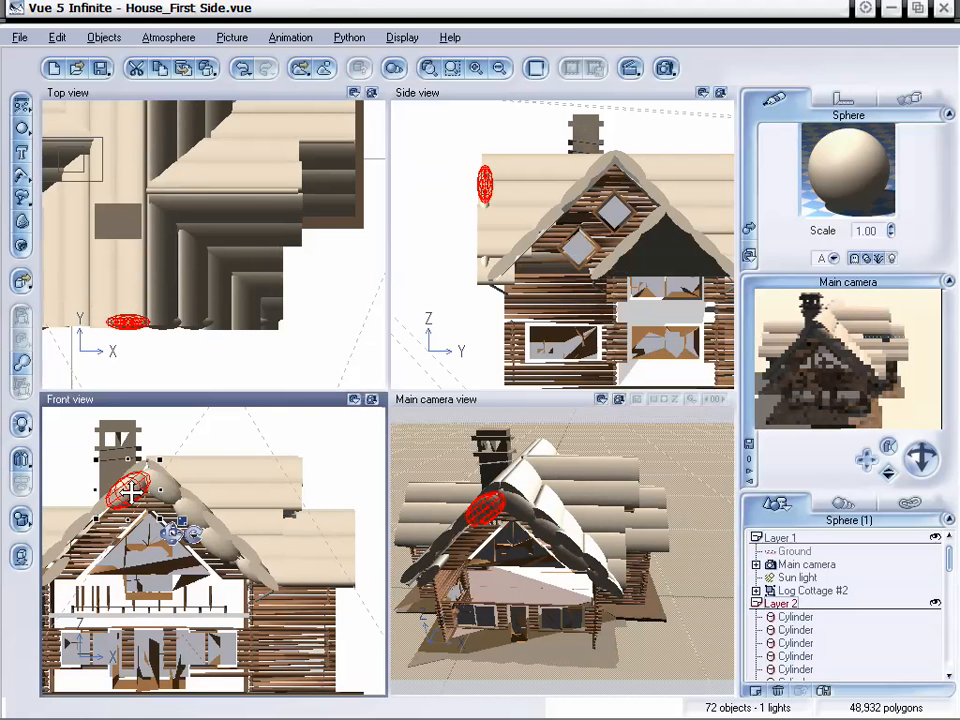
# - Copy the mirrored sphere down the left slope of the front gable to its eave and clear the selection
pyautogui.moveTo(211, 497); pyautogui.dragTo(284, 460, button='right')
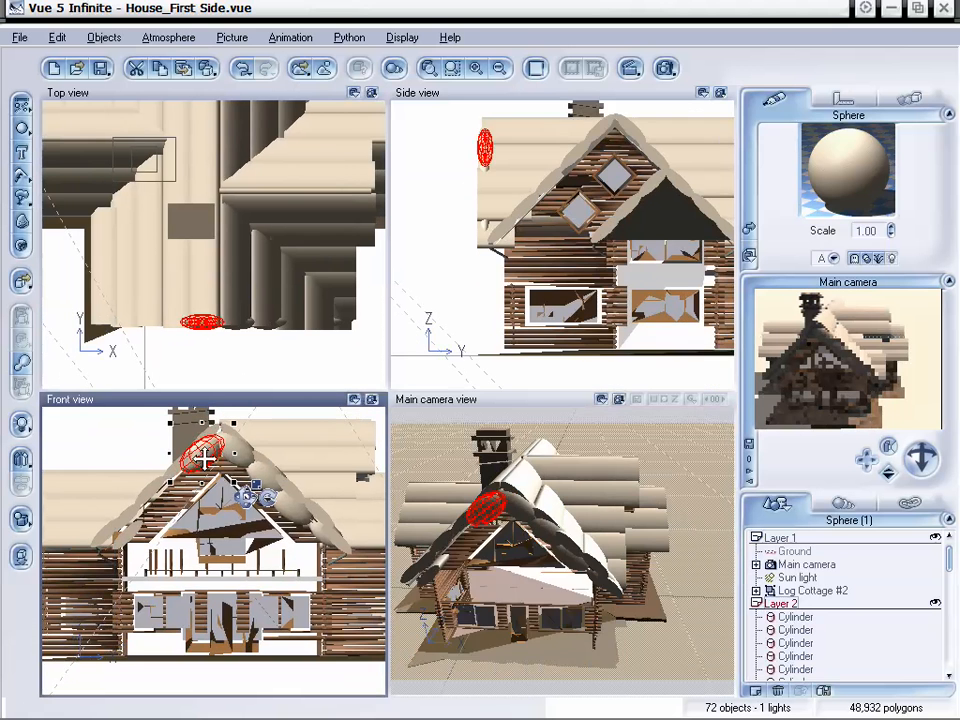
pyautogui.moveTo(200, 463); pyautogui.dragTo(157, 516)
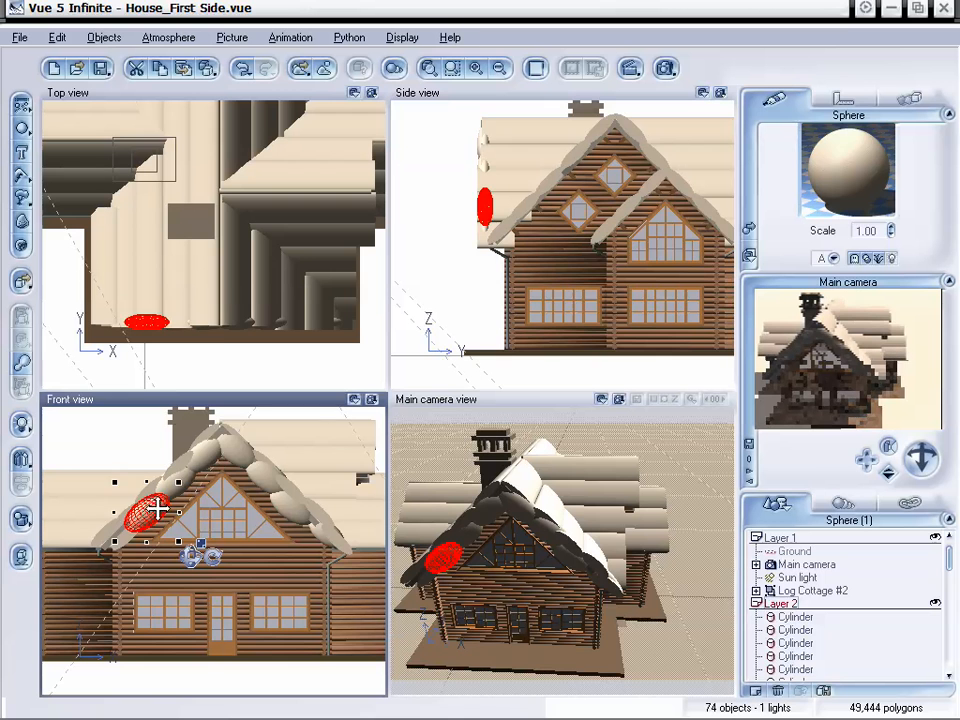
pyautogui.moveTo(157, 511); pyautogui.dragTo(148, 513)
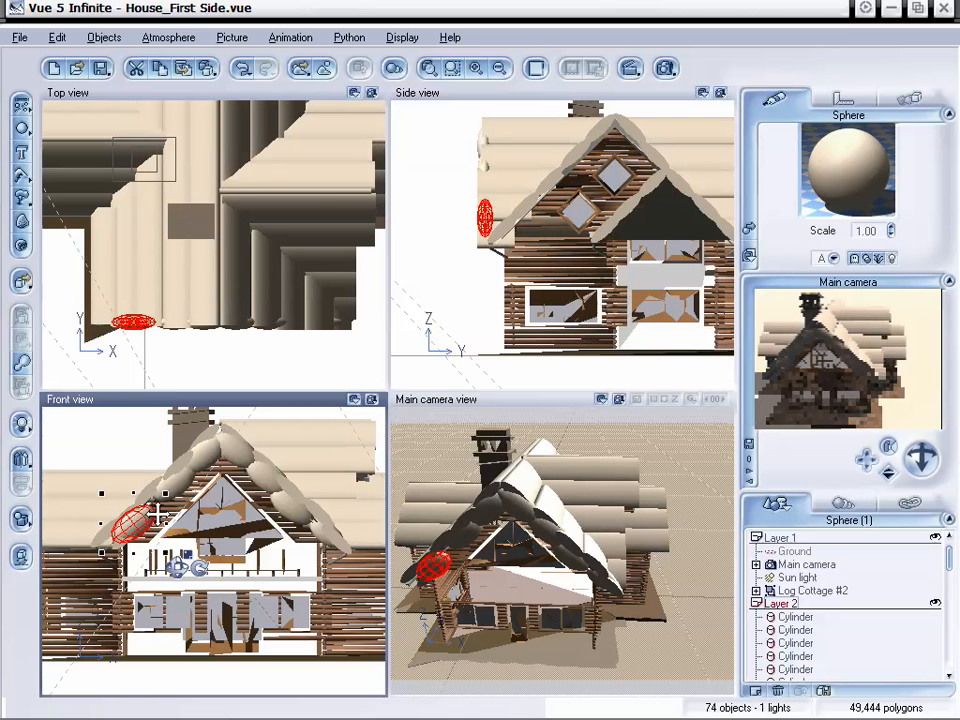
pyautogui.click(182, 488)
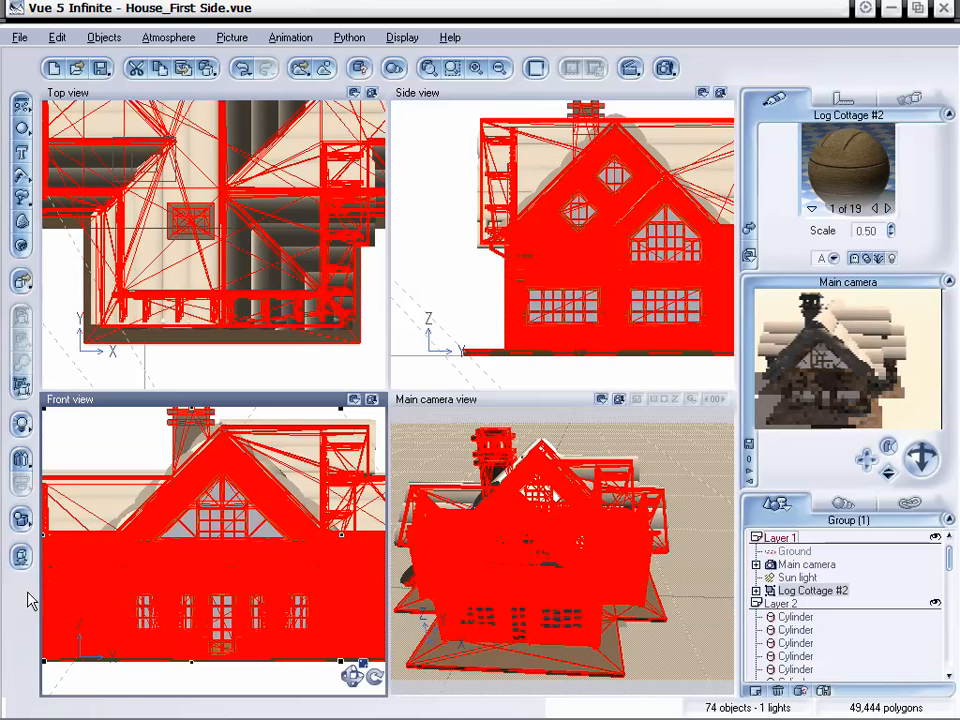
pyautogui.press('Escape')
# - Add a new sphere, scale it down and position it on the roof at the base of the chimney
pyautogui.moveTo(560, 540); pyautogui.dragTo(710, 565)
pyautogui.moveTo(867, 459); pyautogui.dragTo(850, 466)
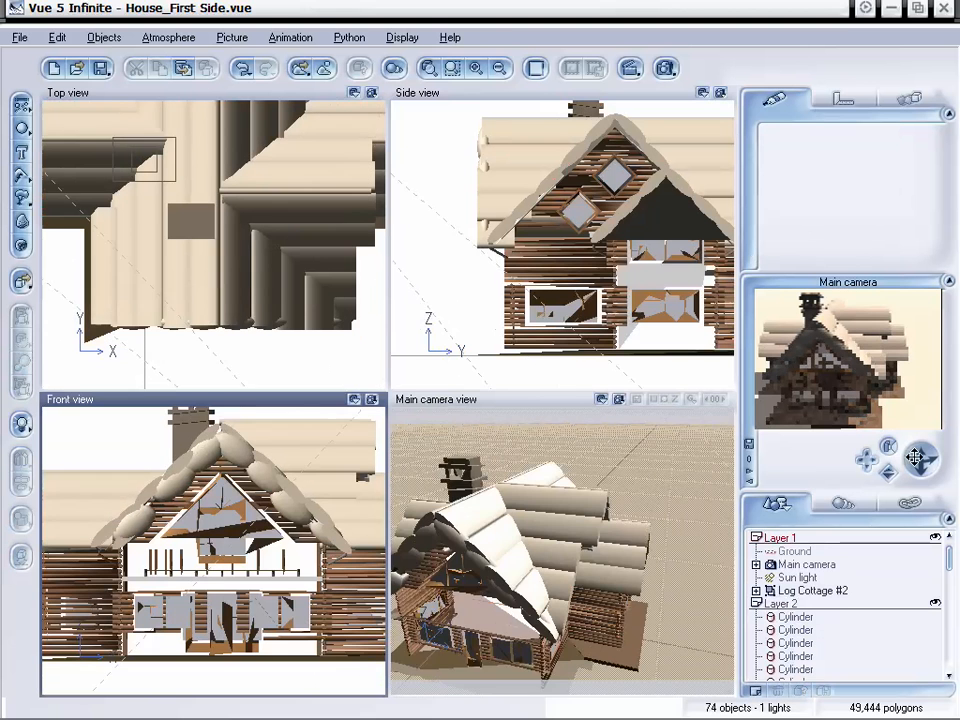
pyautogui.moveTo(919, 458)
pyautogui.mouseDown()
pyautogui.moveTo(932, 462)
pyautogui.moveTo(916, 457)
pyautogui.mouseUp()
pyautogui.moveTo(598, 549); pyautogui.dragTo(598, 549)
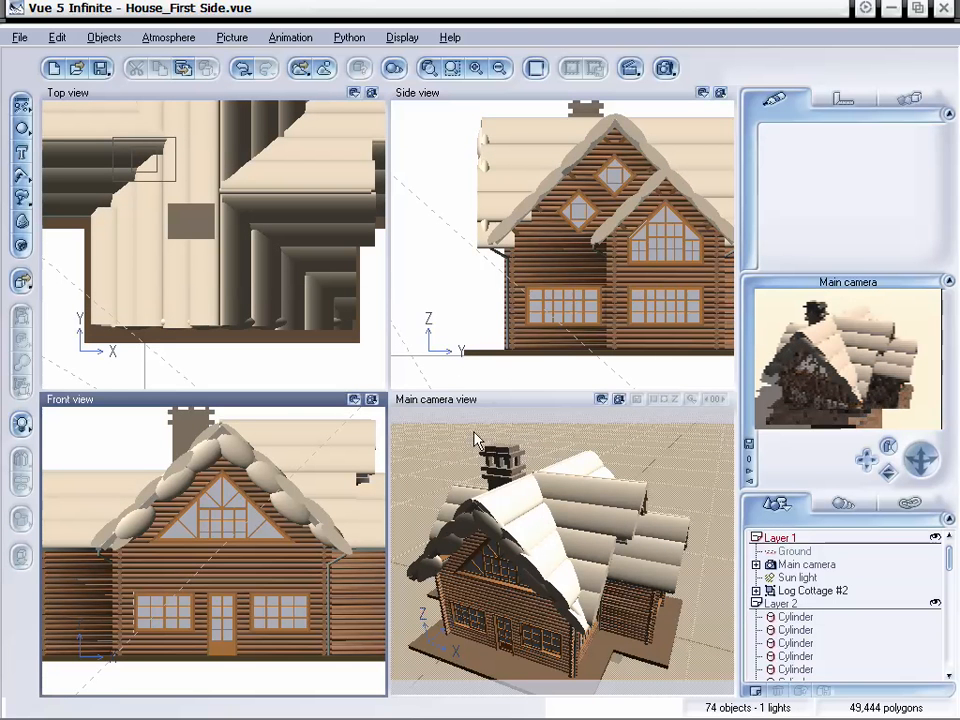
pyautogui.moveTo(862, 461); pyautogui.dragTo(697, 523)
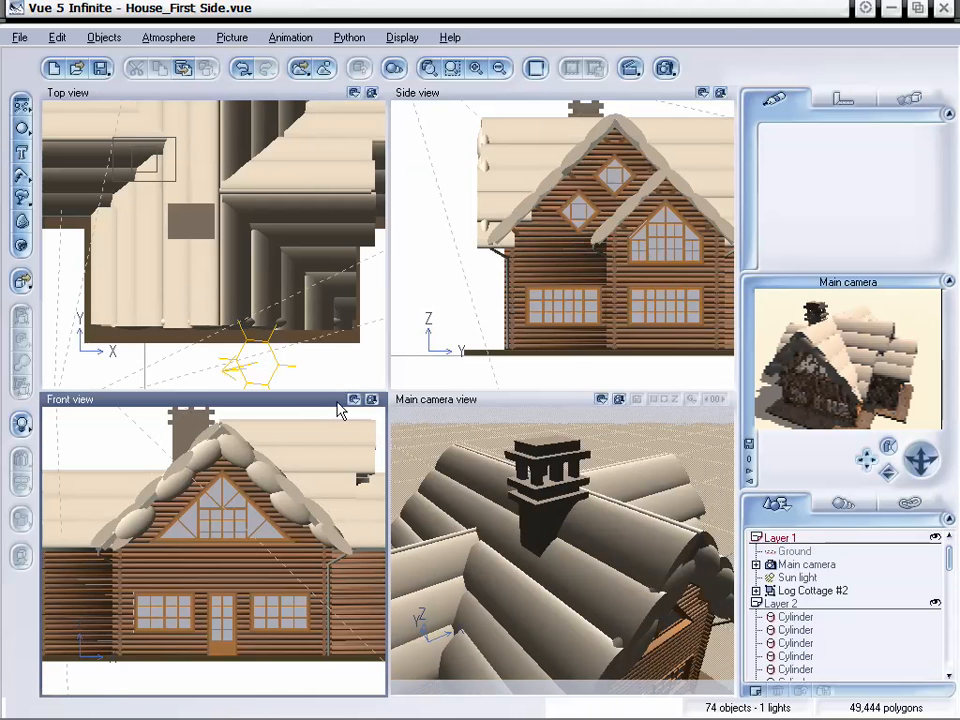
pyautogui.moveTo(240, 442); pyautogui.dragTo(235, 491, button='right')
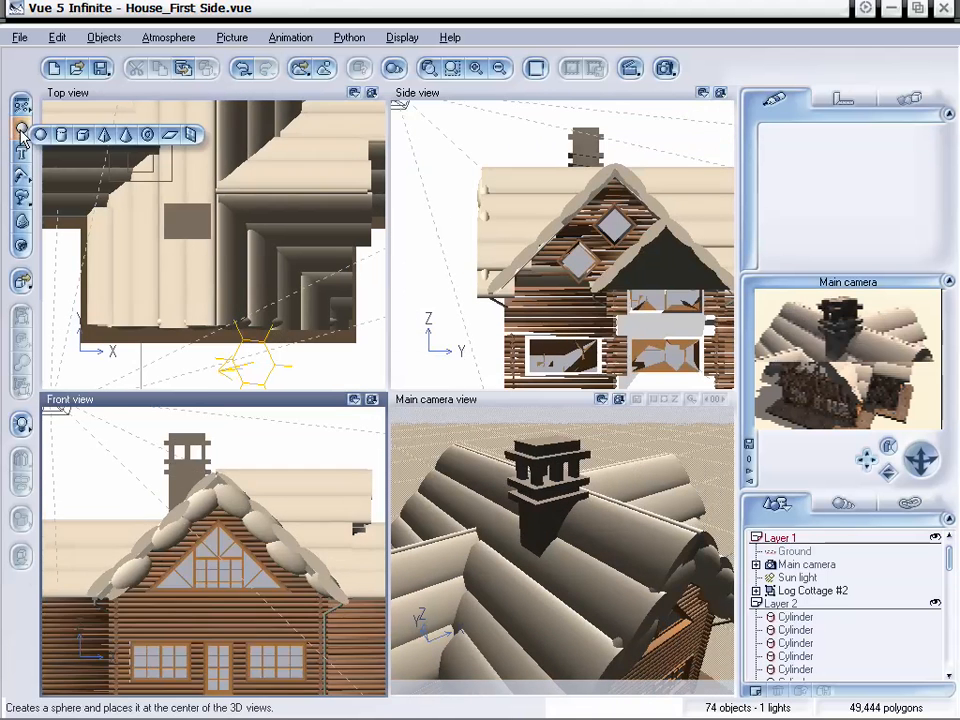
pyautogui.click(22, 130)
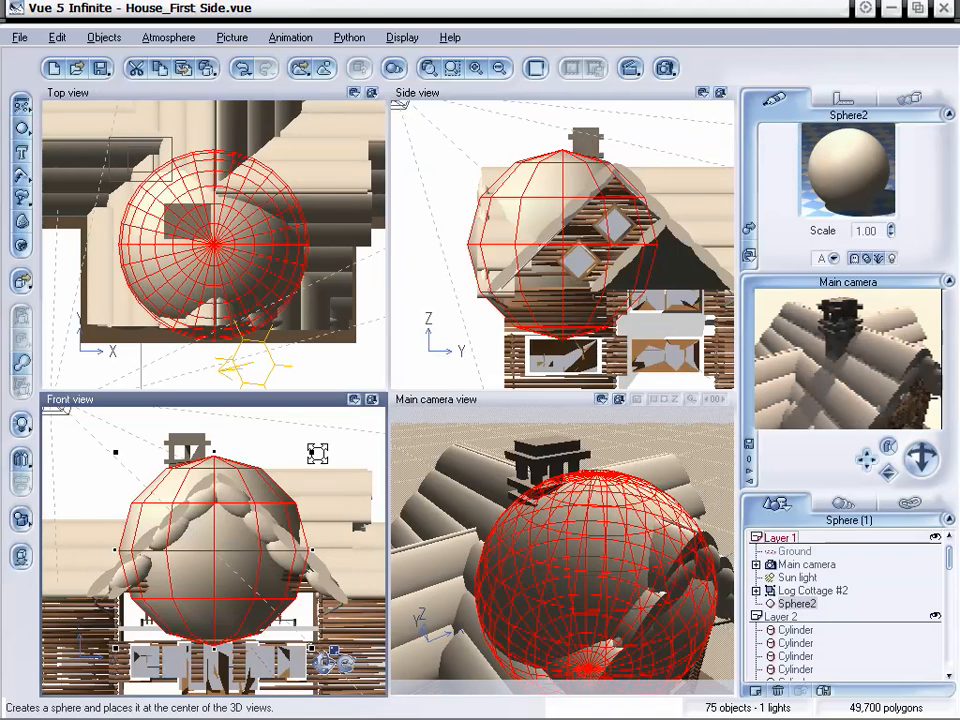
pyautogui.moveTo(317, 453); pyautogui.dragTo(242, 499)
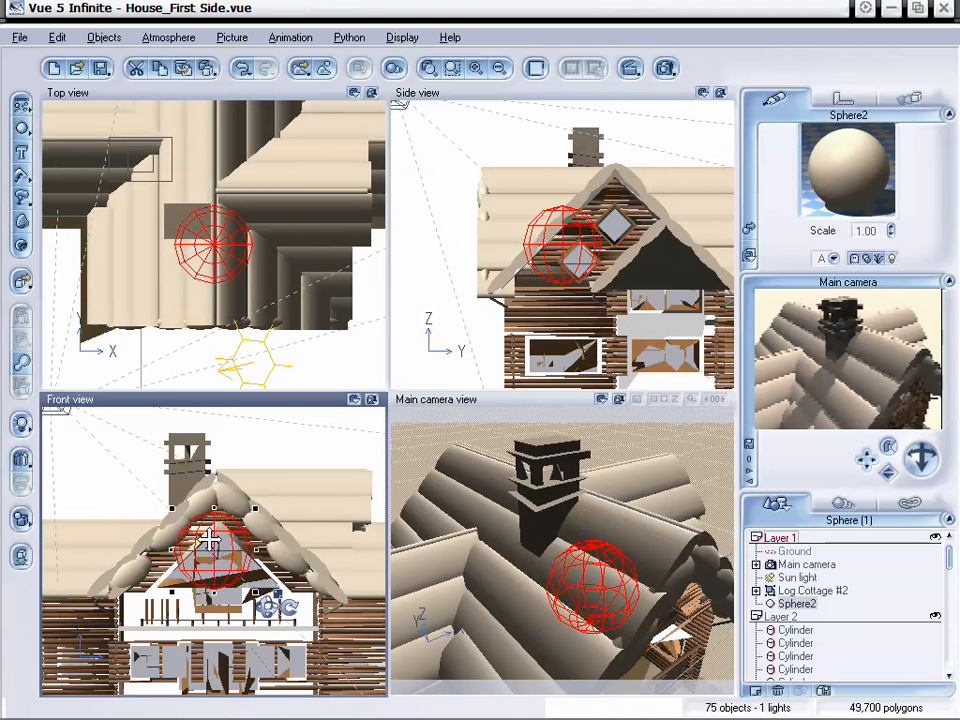
pyautogui.moveTo(193, 540); pyautogui.dragTo(182, 517)
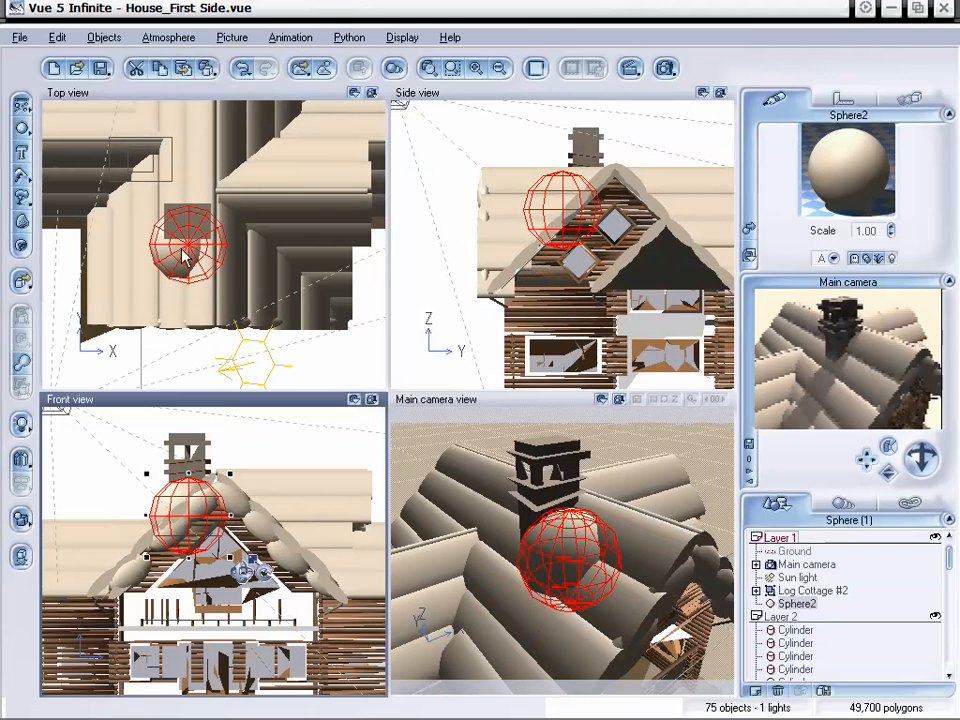
pyautogui.moveTo(183, 258); pyautogui.dragTo(192, 220)
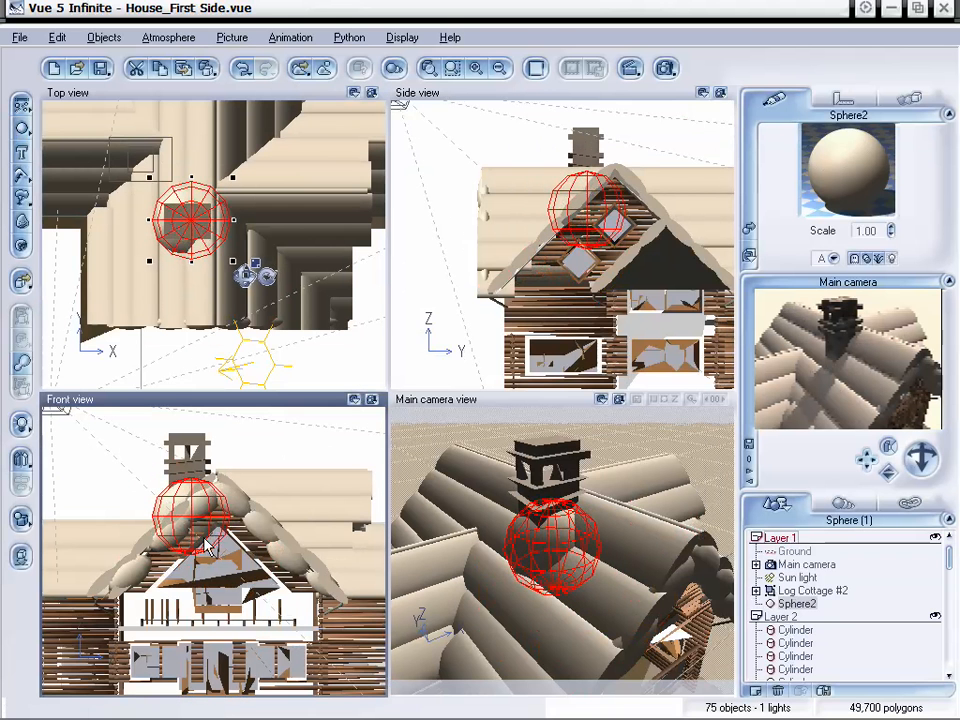
# - Shrink and flatten the chimney sphere and rotate it by about 38.4° to follow the roof slope
pyautogui.moveTo(233, 473); pyautogui.dragTo(196, 500)
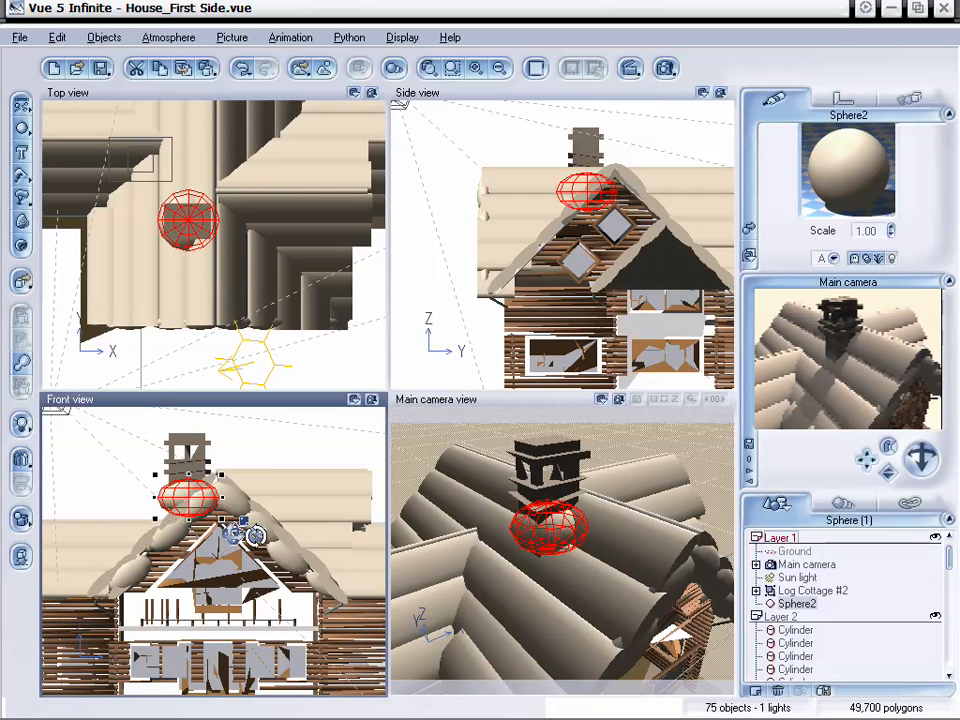
pyautogui.moveTo(255, 535); pyautogui.dragTo(270, 487)
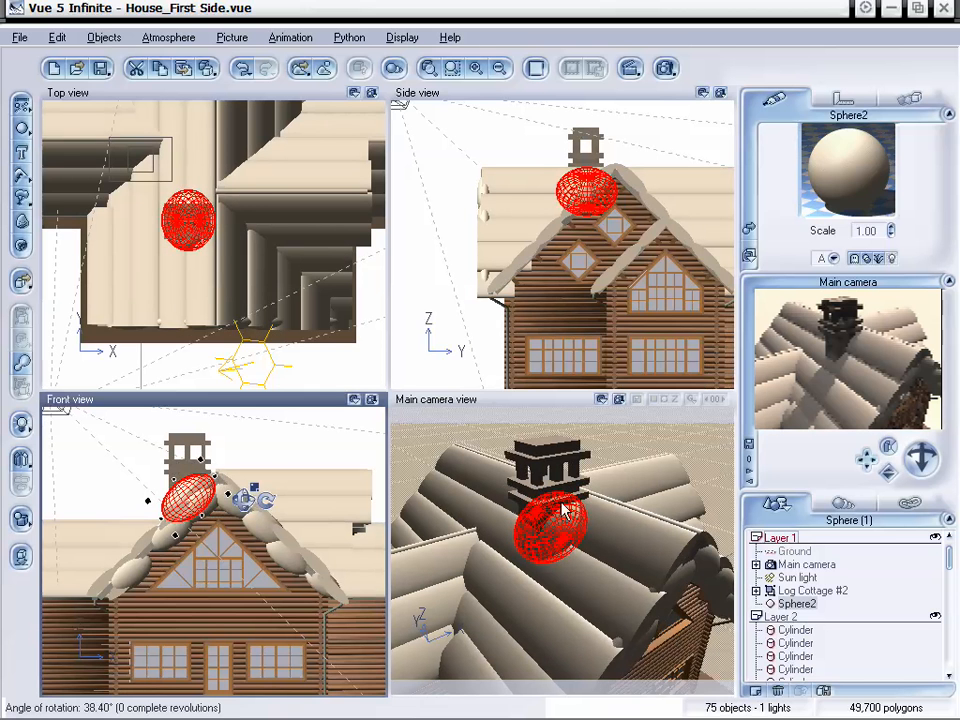
pyautogui.click(58, 611)
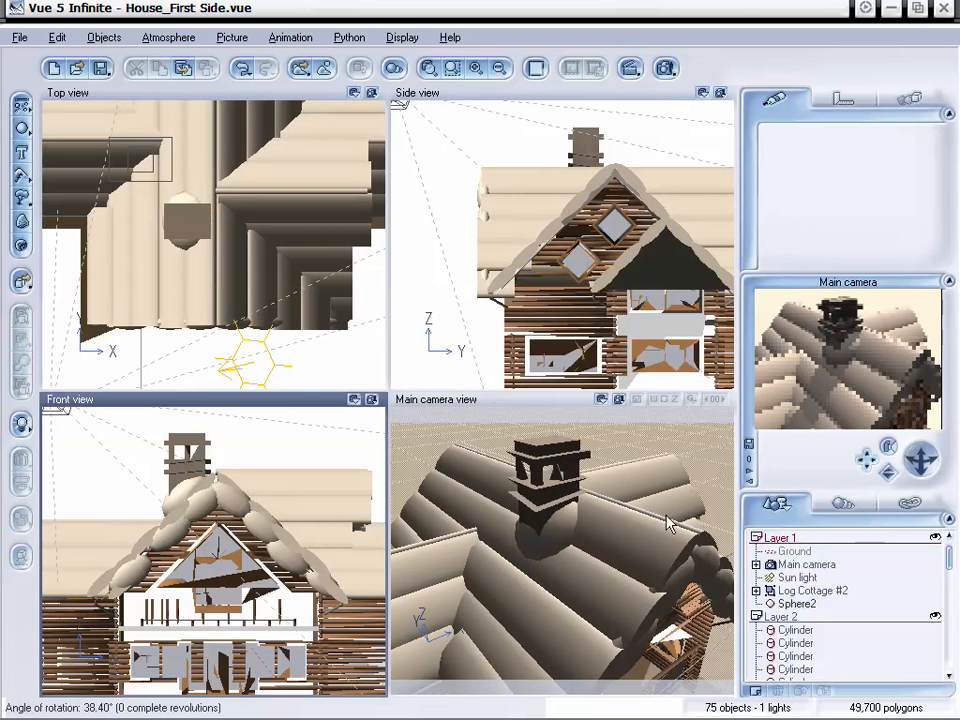
pyautogui.click(558, 543)
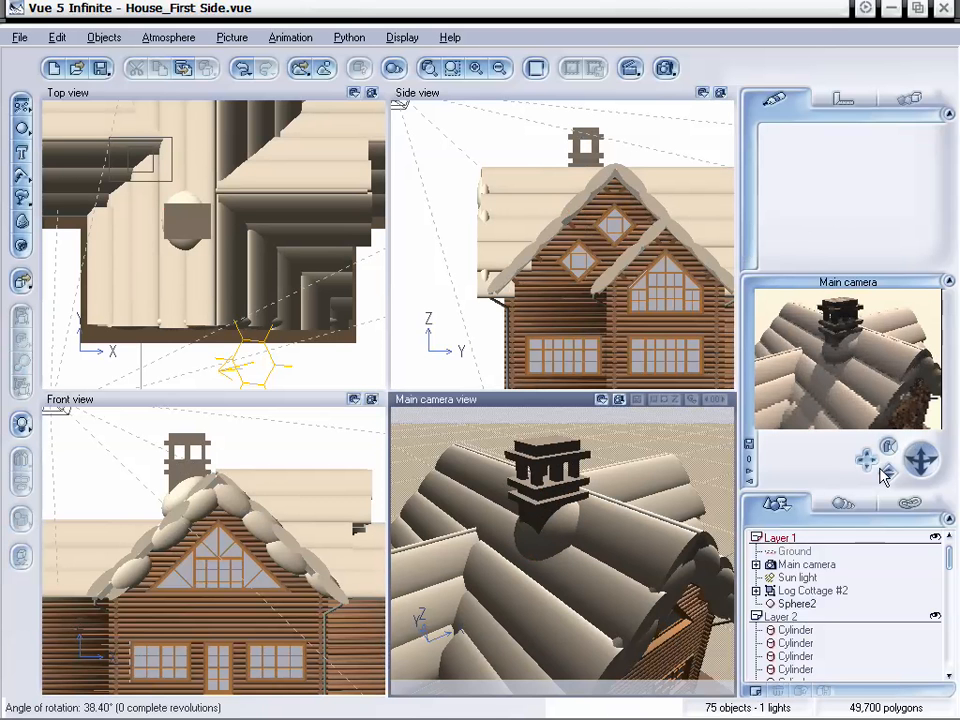
pyautogui.moveTo(886, 473)
pyautogui.mouseDown()
pyautogui.moveTo(914, 480)
pyautogui.moveTo(864, 471)
pyautogui.moveTo(889, 489)
pyautogui.mouseUp()
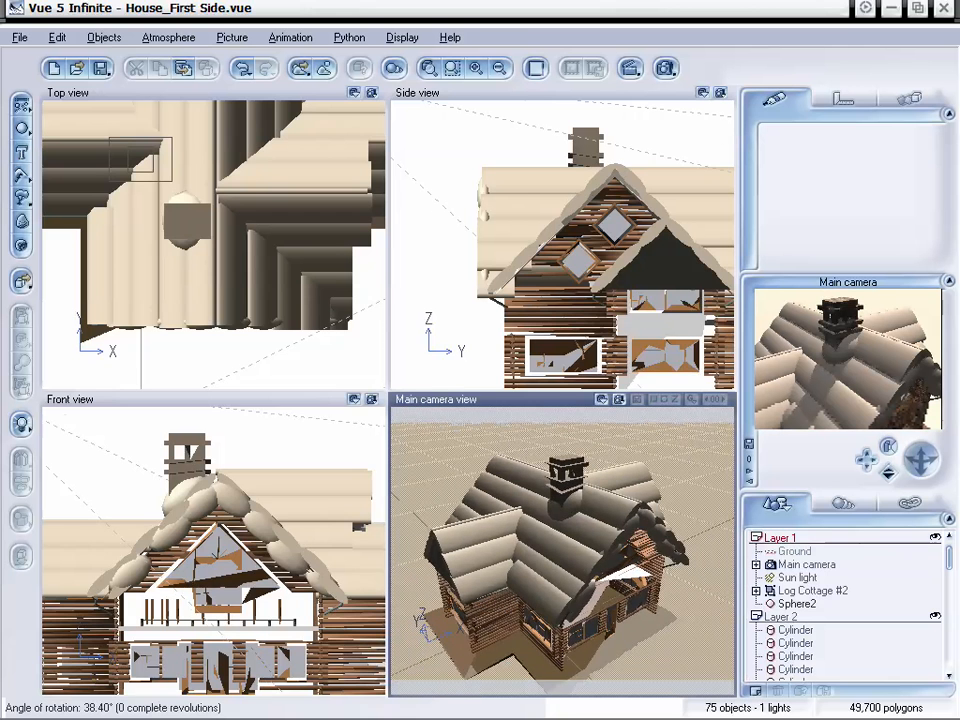
# - Move the chimney sphere into Layer 2 with the roof parts and select all objects of that layer
pyautogui.moveTo(948, 561)
pyautogui.mouseDown()
pyautogui.moveTo(950, 577)
pyautogui.moveTo(950, 567)
pyautogui.mouseUp()
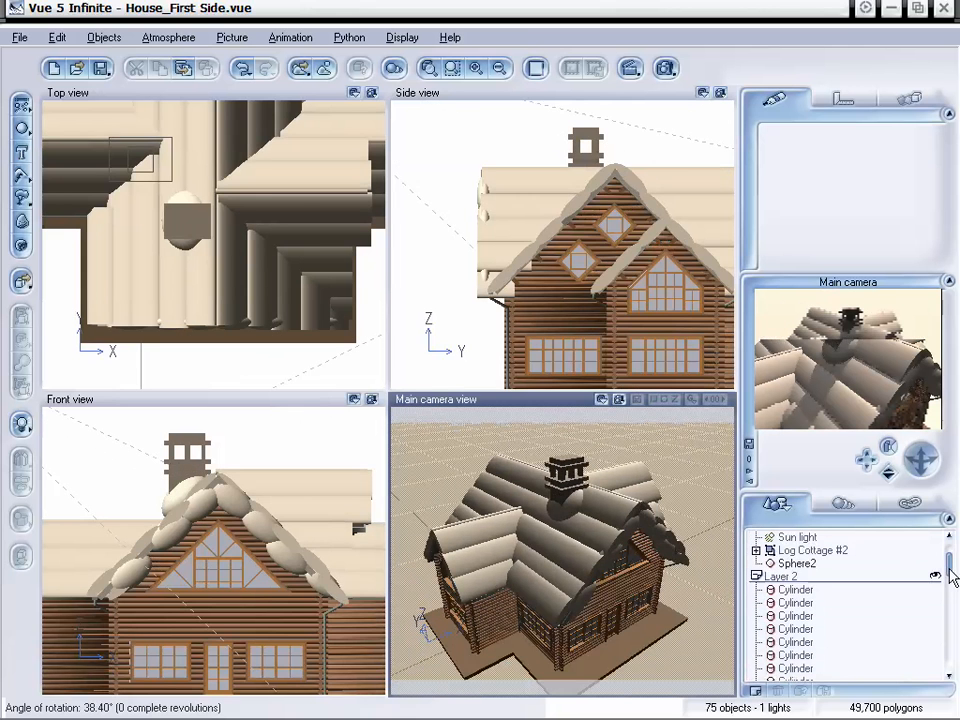
pyautogui.click(812, 577)
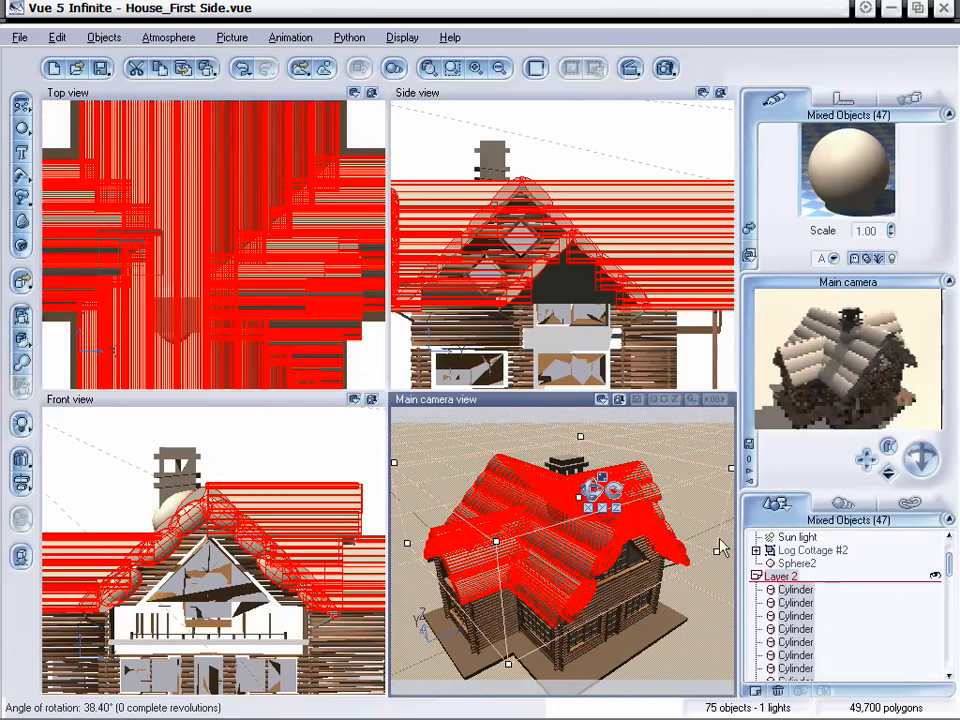
pyautogui.moveTo(948, 578)
pyautogui.mouseDown()
pyautogui.moveTo(949, 653)
pyautogui.moveTo(951, 579)
pyautogui.mouseUp()
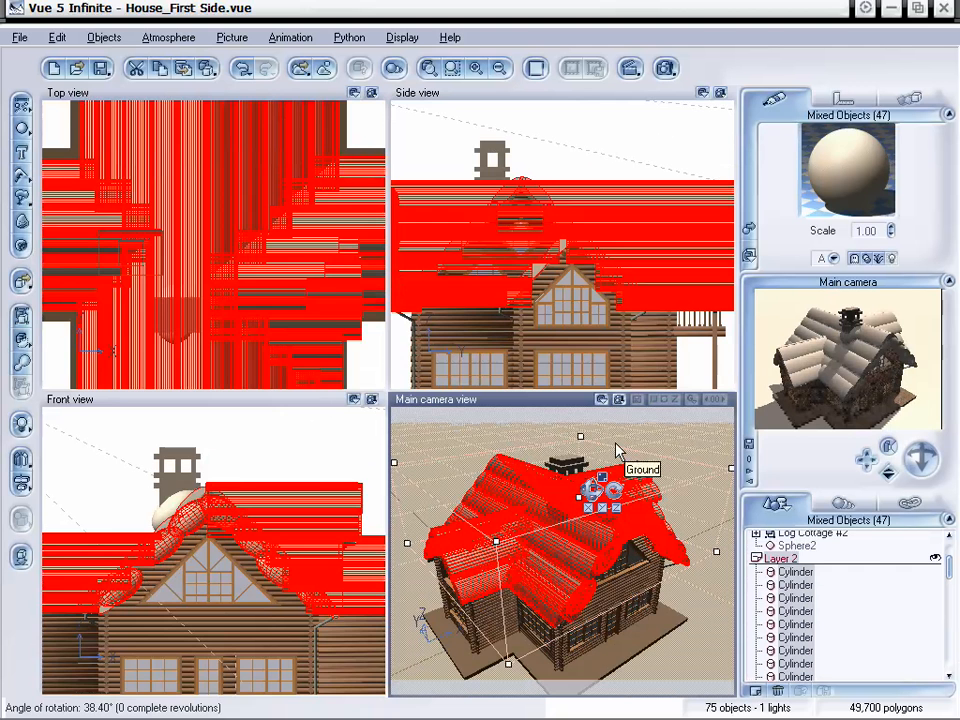
pyautogui.click(797, 546)
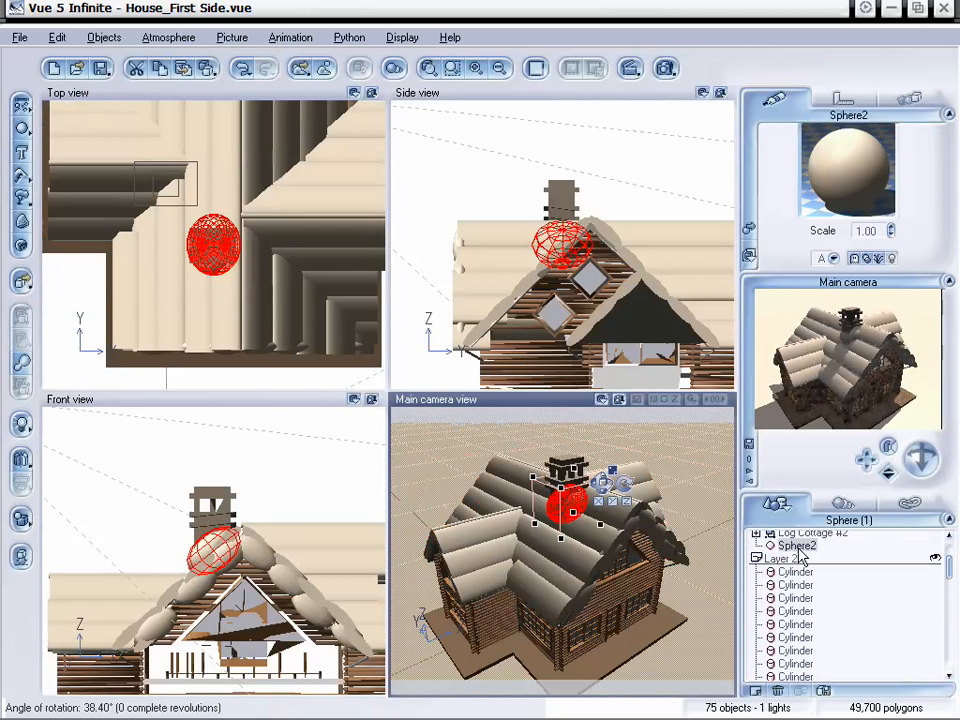
pyautogui.moveTo(797, 546); pyautogui.dragTo(801, 579)
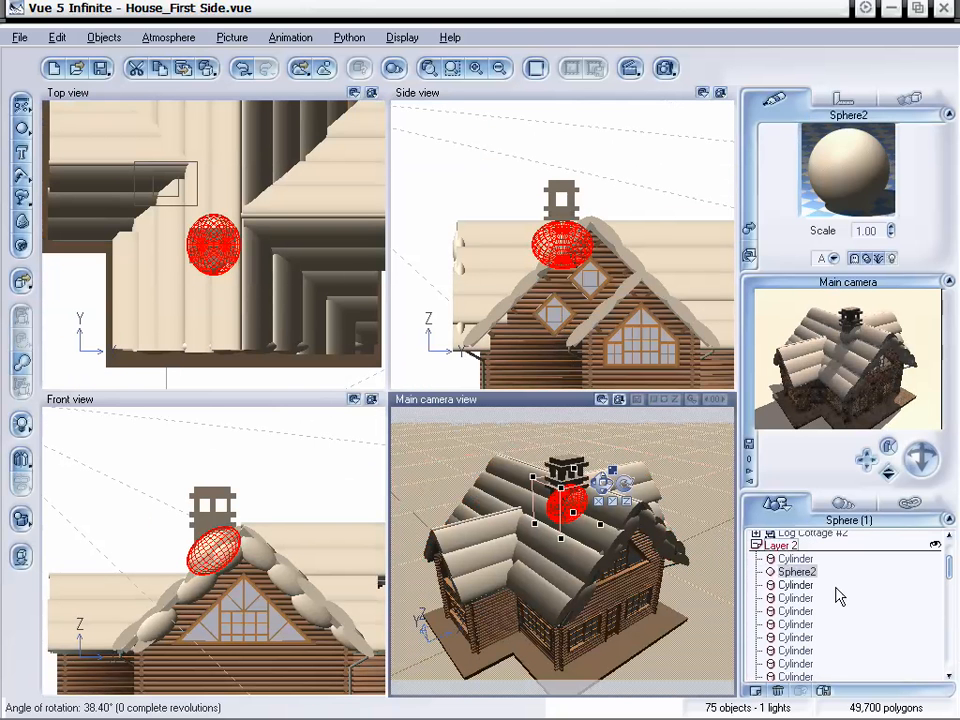
pyautogui.click(781, 546)
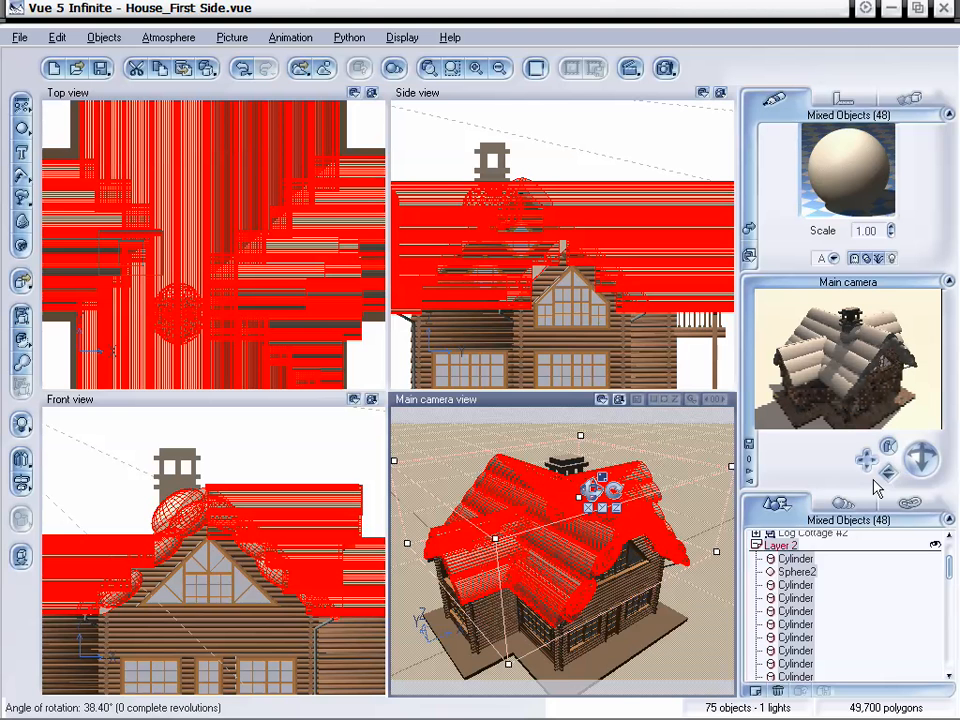
pyautogui.moveTo(888, 472)
pyautogui.mouseDown()
pyautogui.moveTo(888, 458)
pyautogui.moveTo(888, 466)
pyautogui.mouseUp()
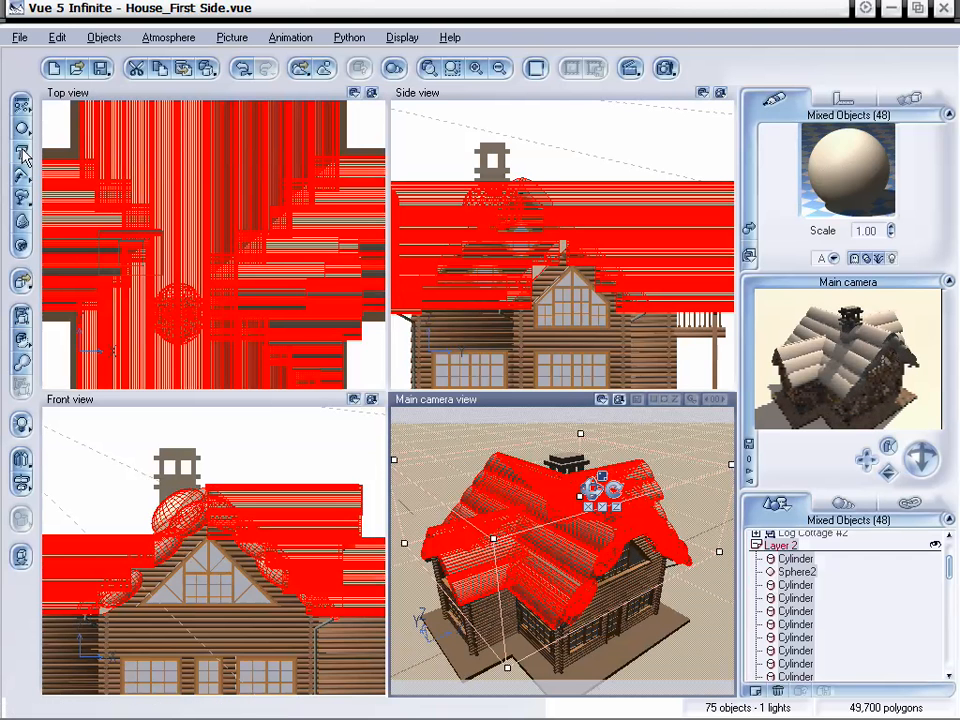
# - Combine the selected Layer 2 roof parts into one metablob and check the result in a closer camera preview
pyautogui.click(22, 366)
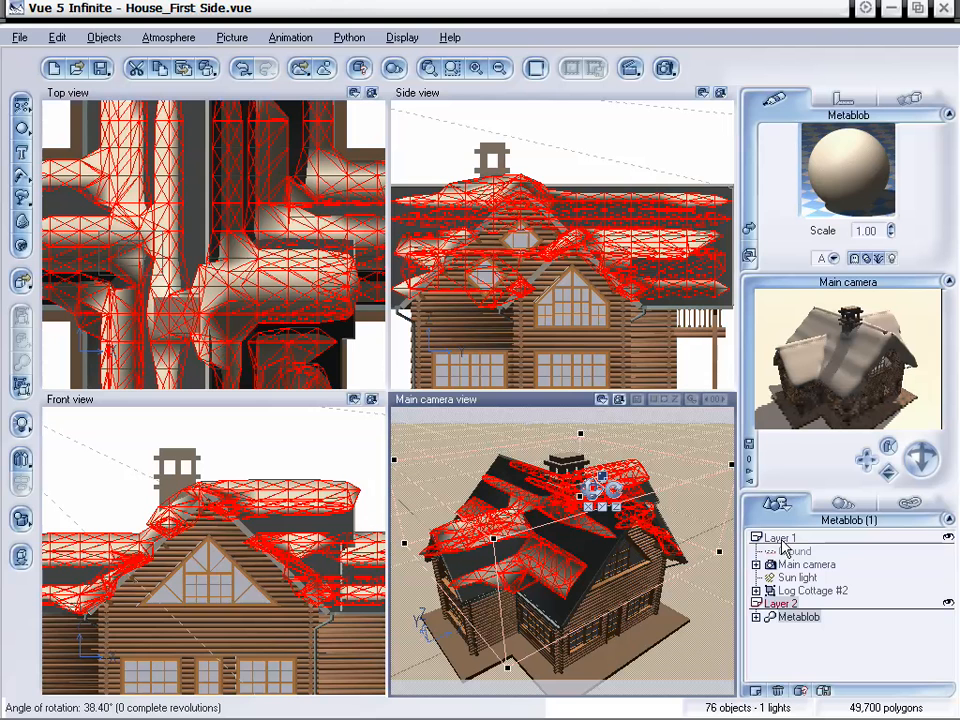
pyautogui.moveTo(888, 472); pyautogui.dragTo(888, 430)
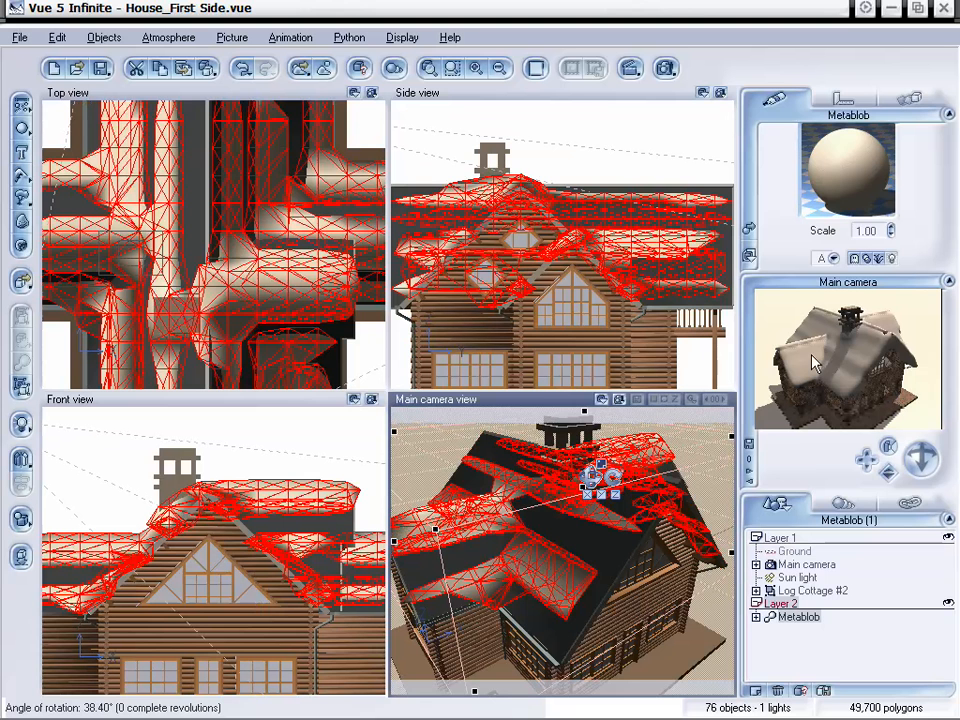
pyautogui.rightClick(870, 368)
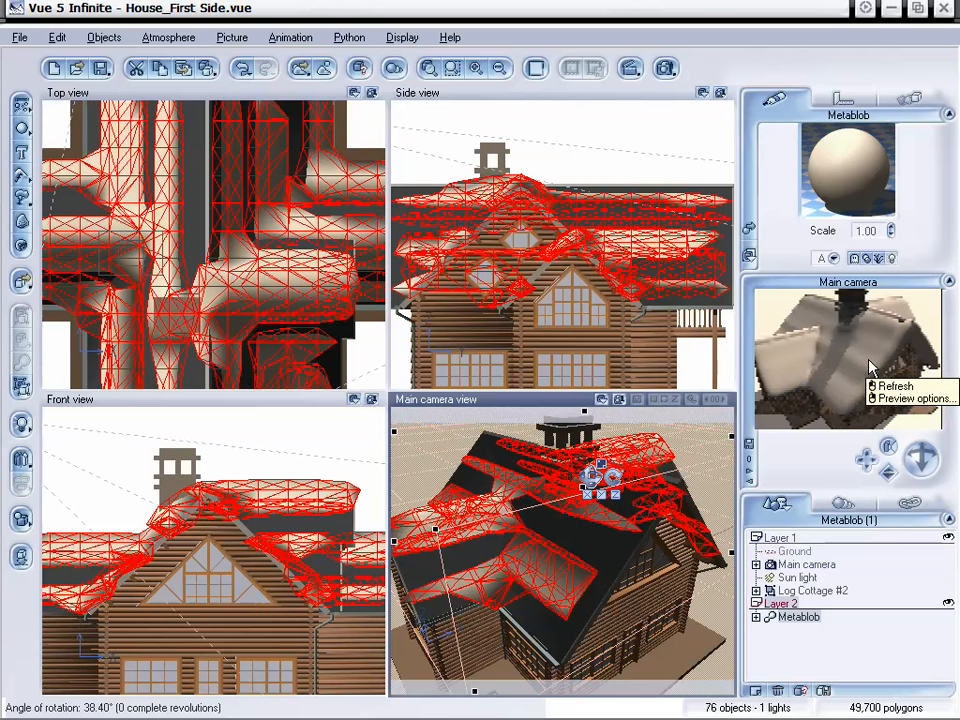
pyautogui.click(825, 388)
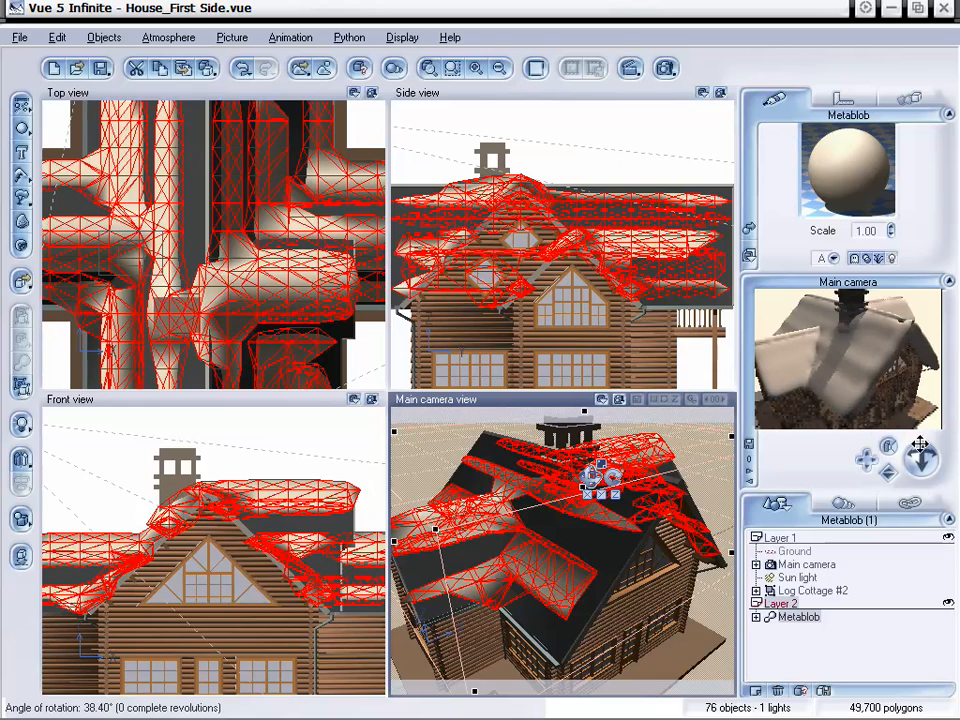
# - Examine the blended metablob roof from around the cottage, including a low view of the front gable
pyautogui.moveTo(921, 457); pyautogui.dragTo(921, 457)
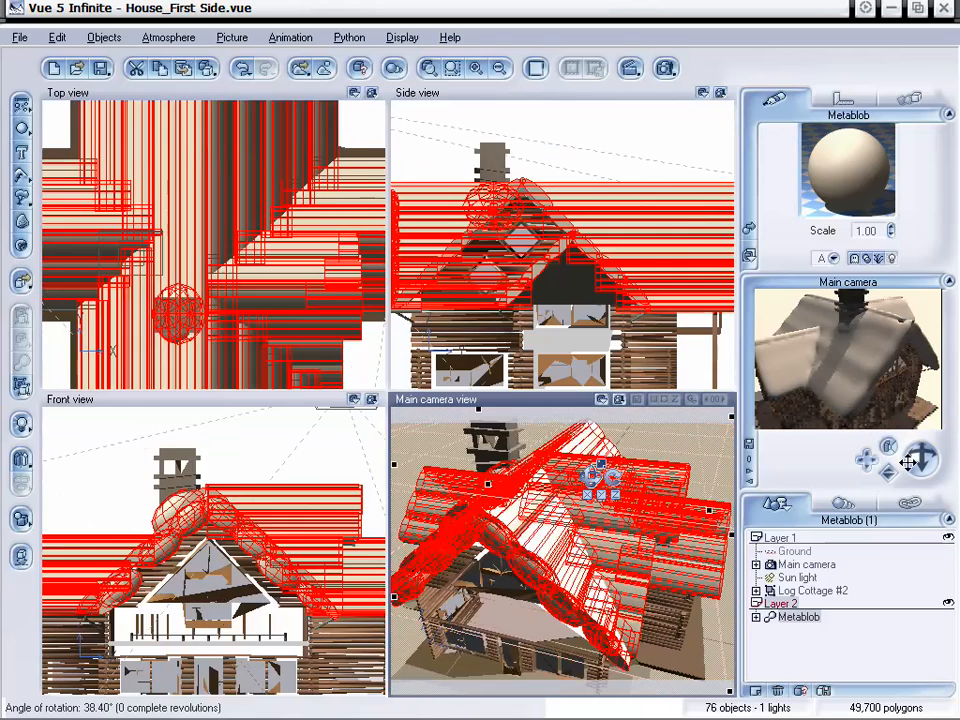
pyautogui.rightClick(879, 432)
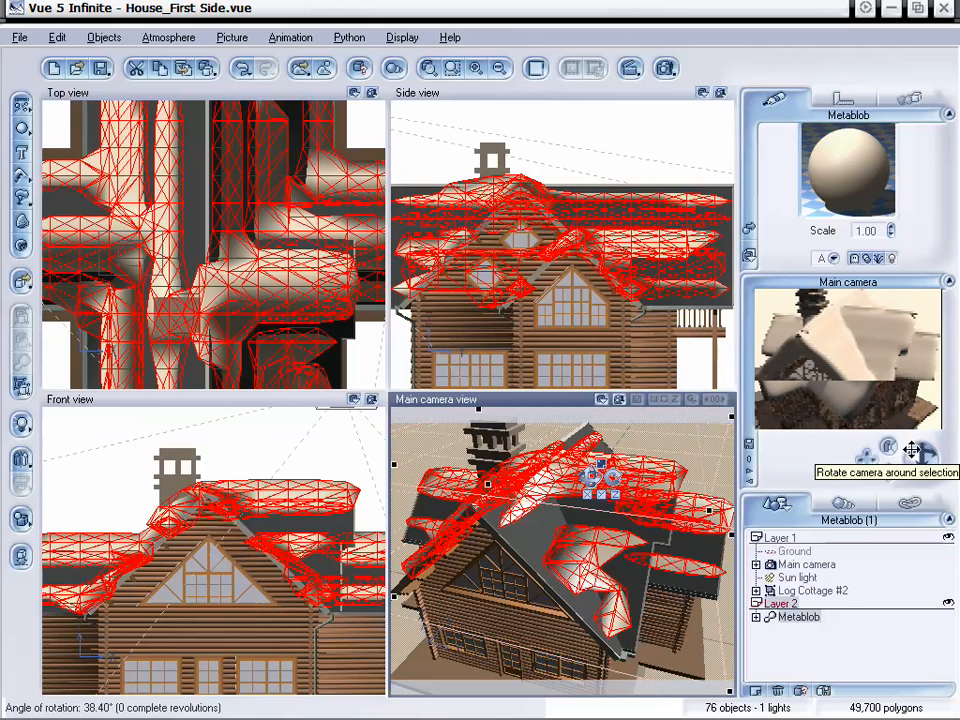
pyautogui.moveTo(922, 460); pyautogui.dragTo(906, 494)
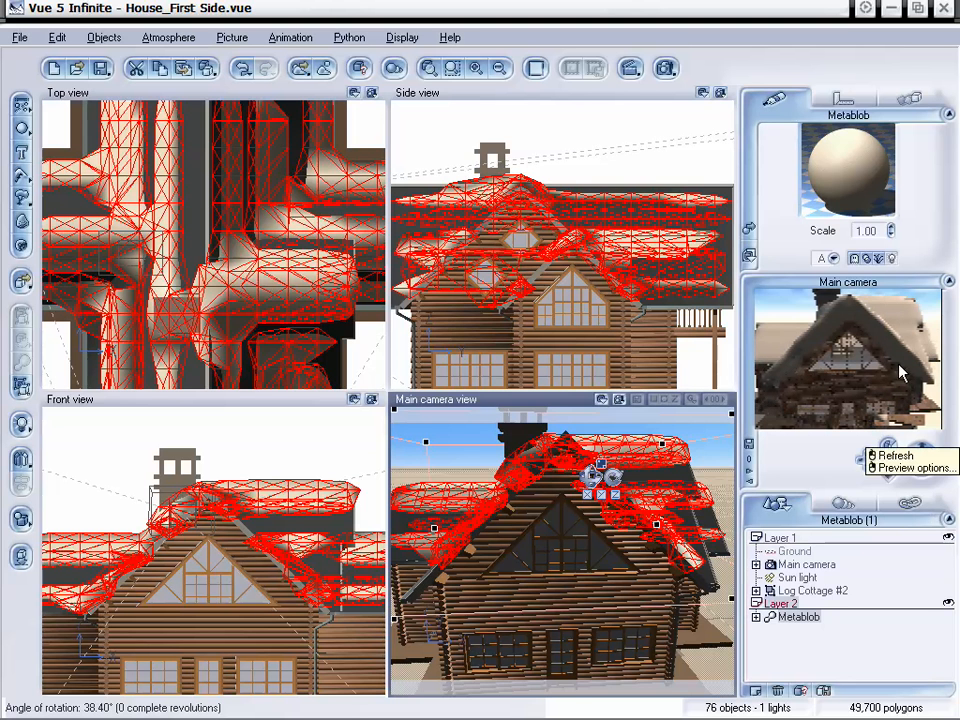
pyautogui.moveTo(919, 457); pyautogui.dragTo(935, 466)
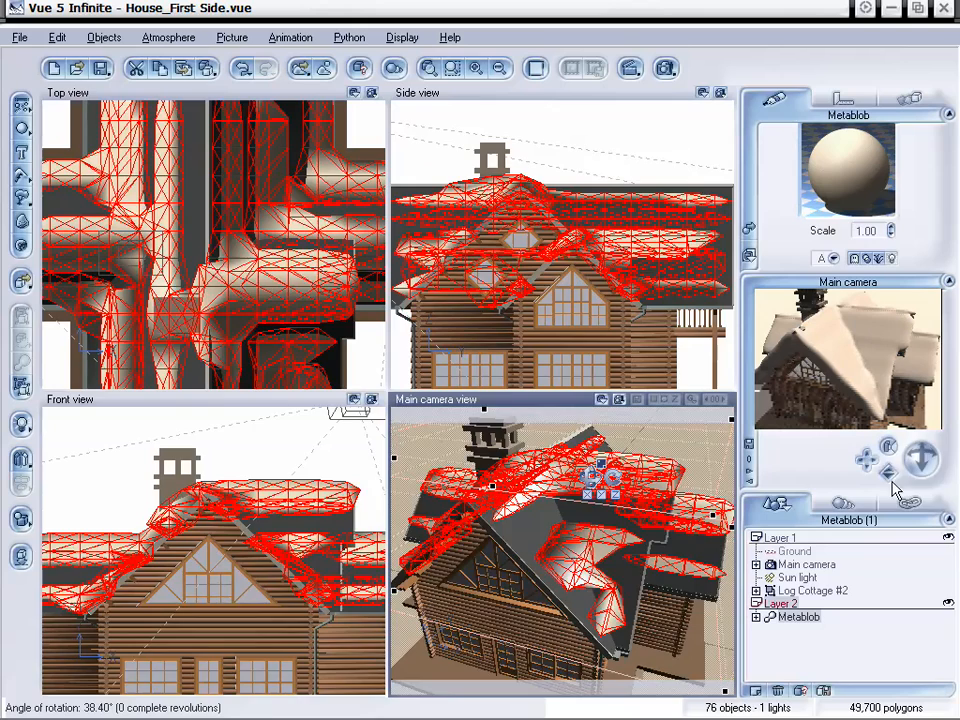
pyautogui.moveTo(921, 458); pyautogui.dragTo(945, 458)
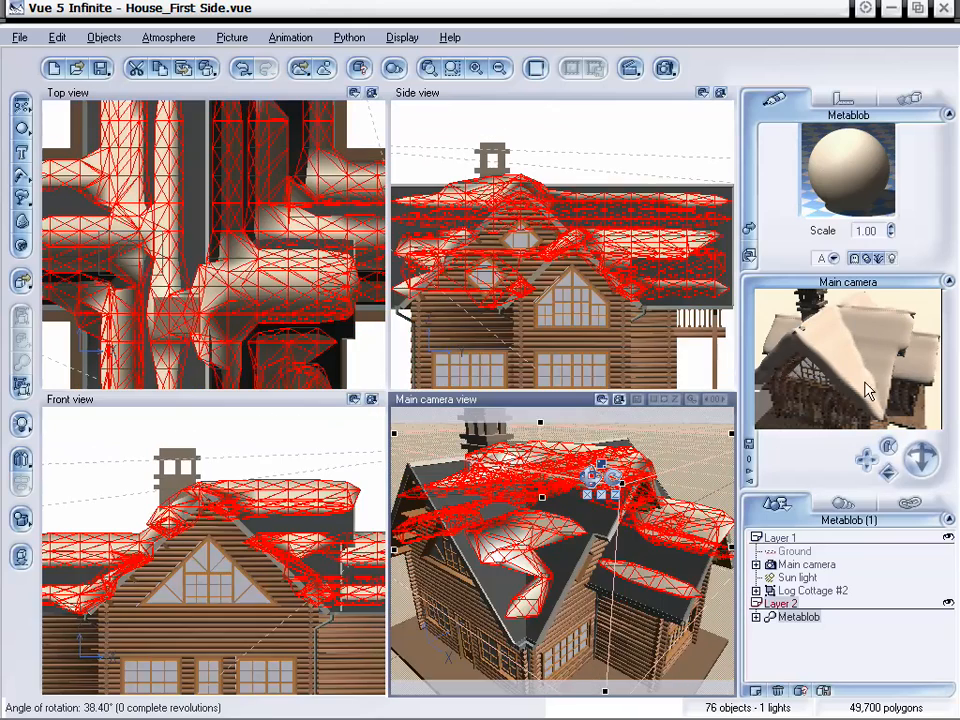
# - Set the metablob's envelope distance to 64% and refresh the camera preview of the smoothed roof
pyautogui.doubleClick(795, 618)
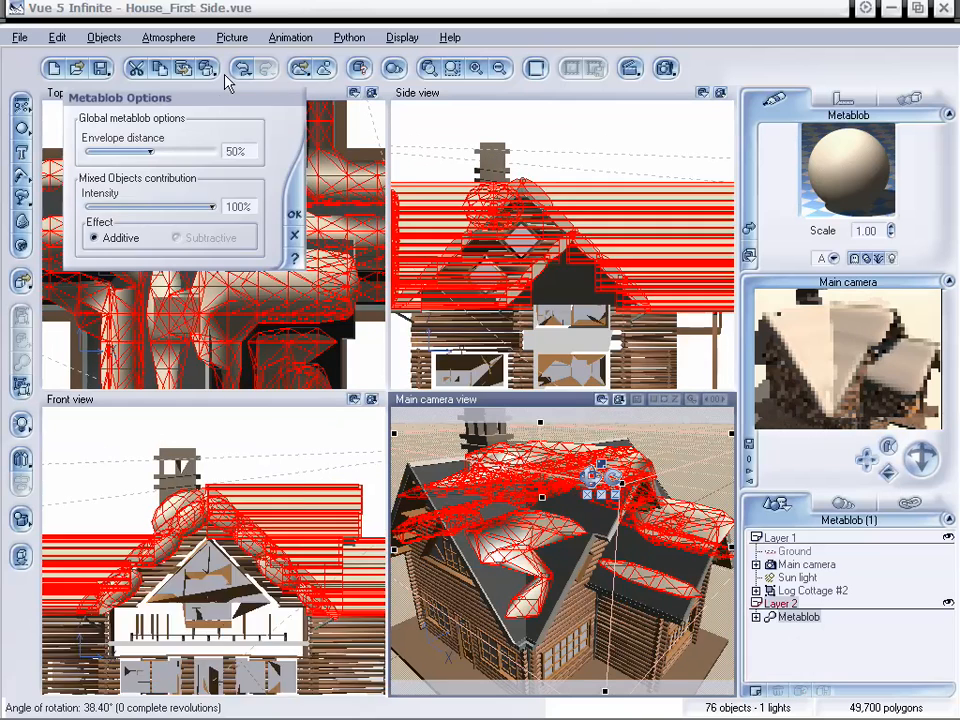
pyautogui.moveTo(200, 120); pyautogui.dragTo(342, 167)
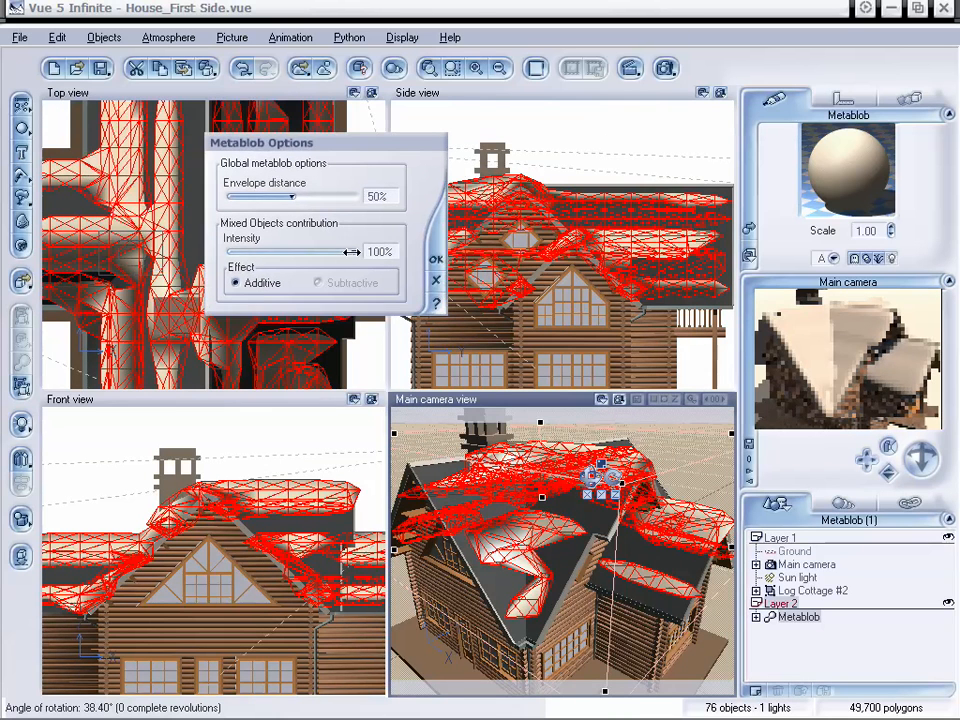
pyautogui.moveTo(294, 196); pyautogui.dragTo(317, 196)
pyautogui.click(435, 260)
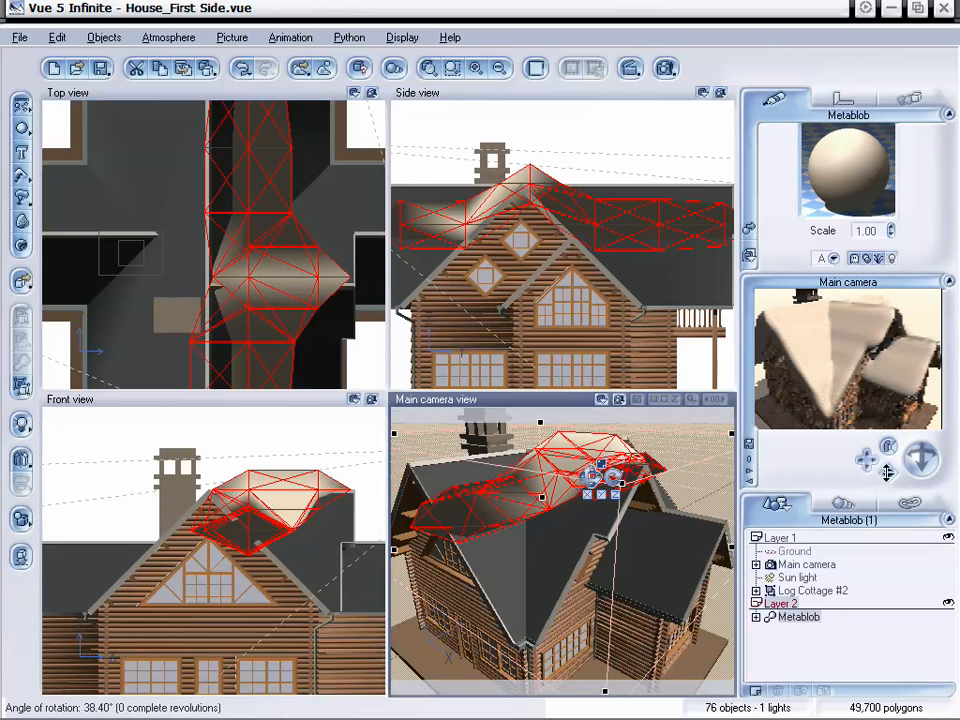
pyautogui.moveTo(887, 473); pyautogui.dragTo(887, 477)
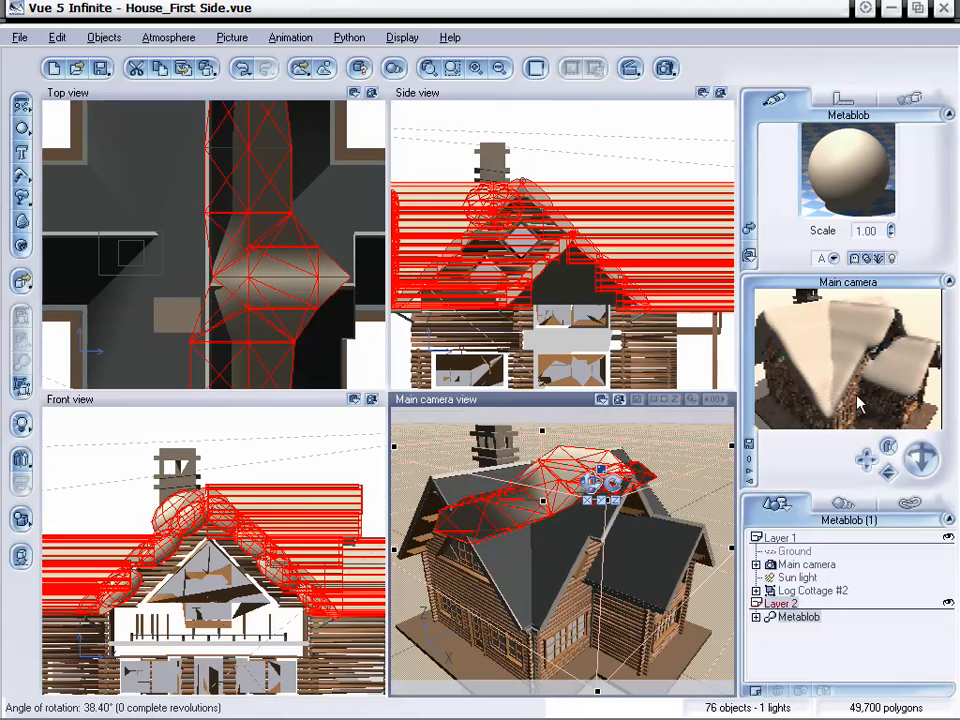
pyautogui.rightClick(858, 403)
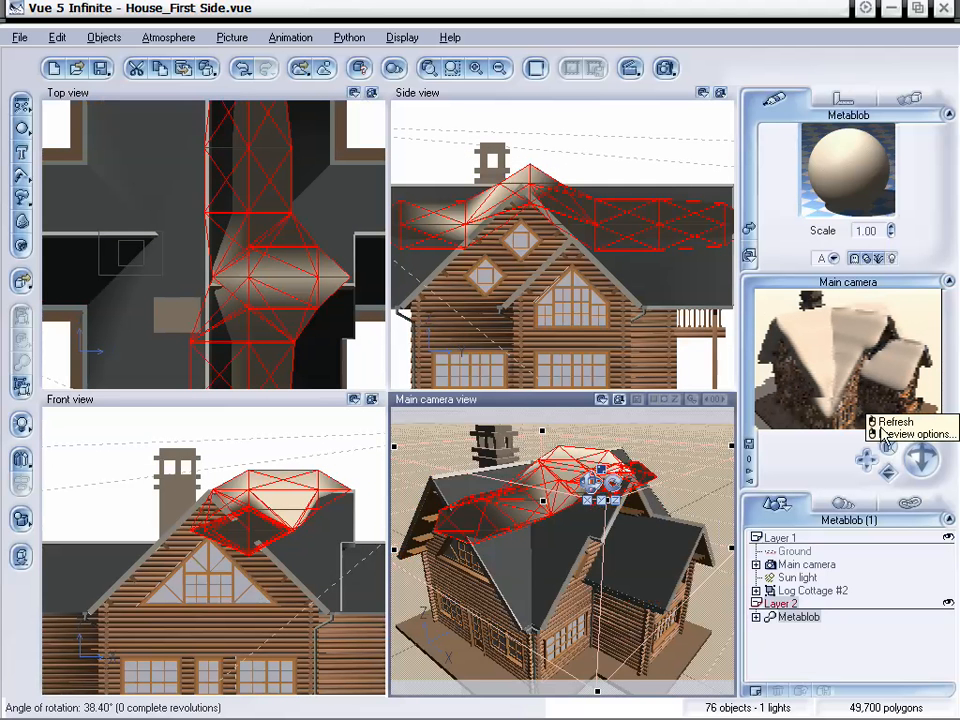
pyautogui.click(893, 421)
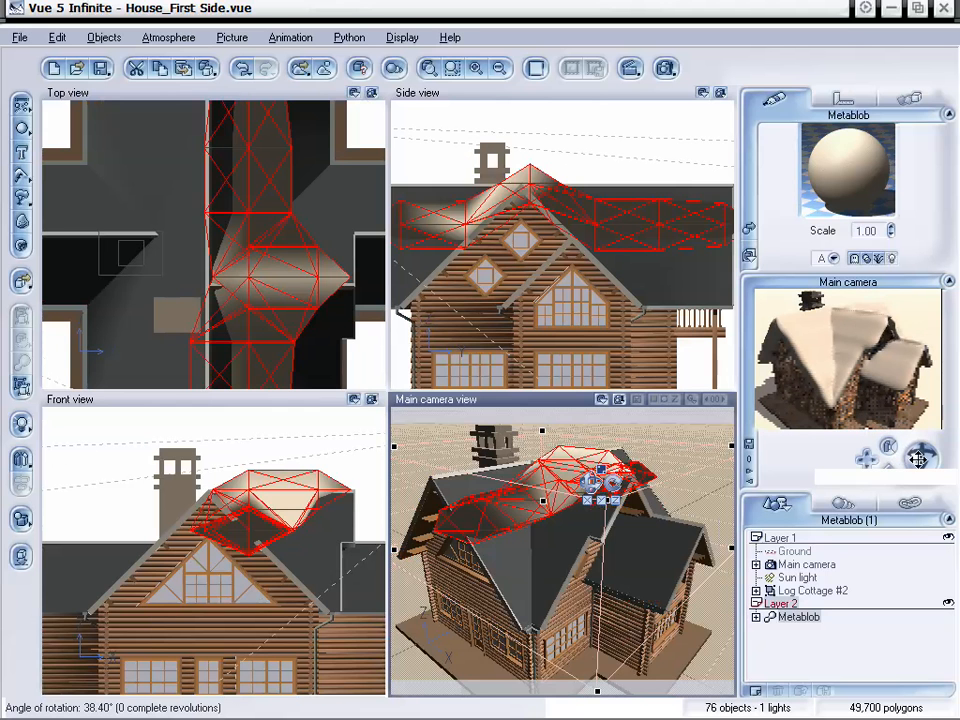
pyautogui.moveTo(918, 457); pyautogui.dragTo(917, 450)
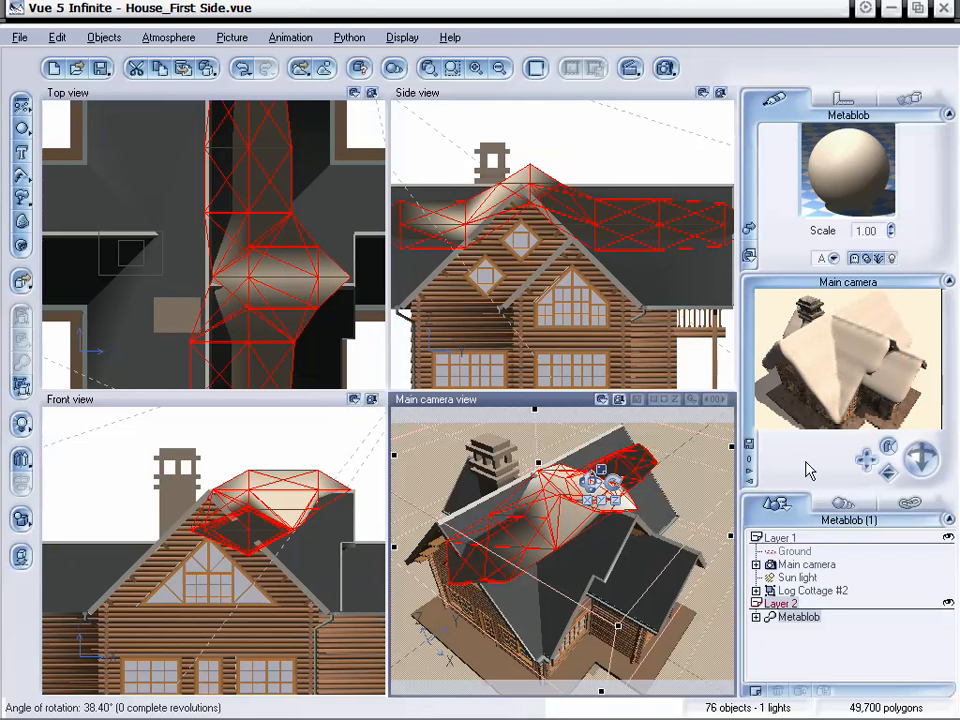
# - Inspect the intensity and additive or subtractive effect options of the metablob's cylinder listed just below Sphere2
pyautogui.click(757, 617)
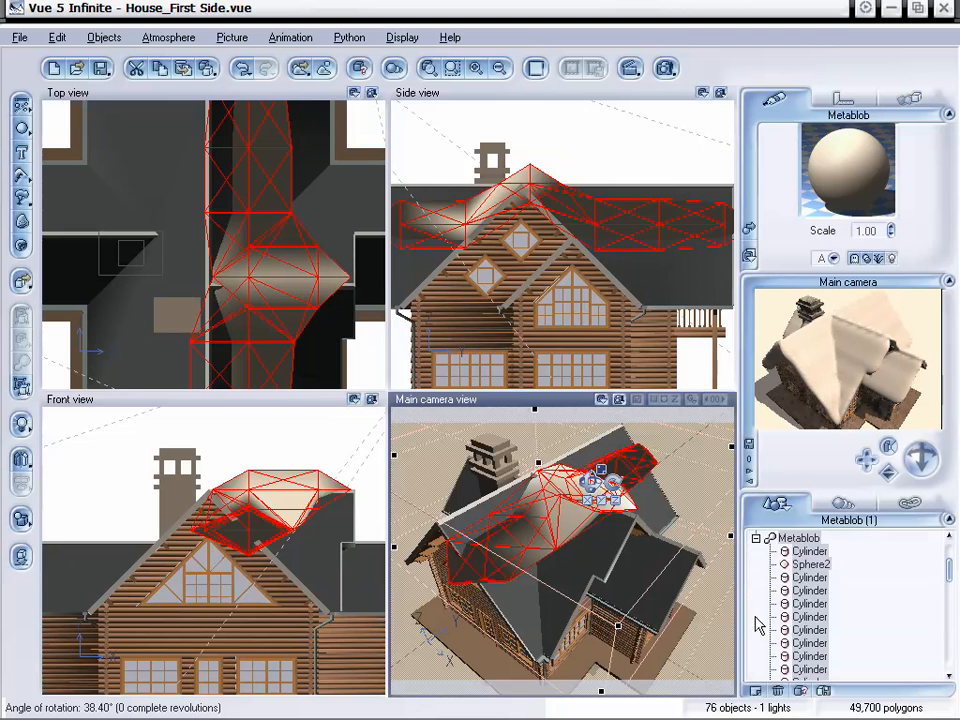
pyautogui.click(810, 578)
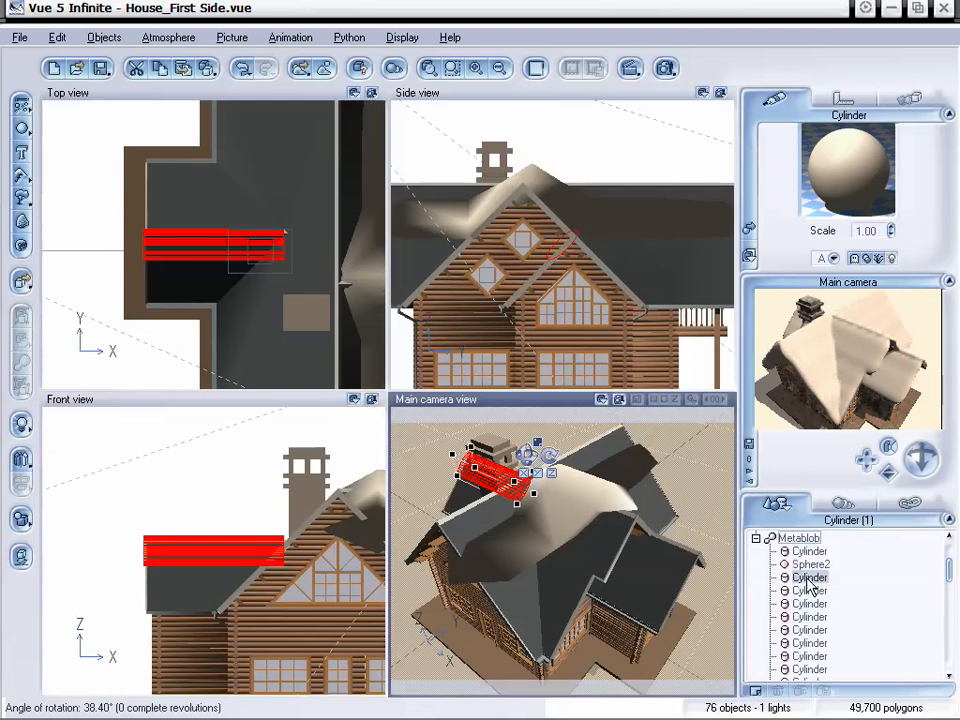
pyautogui.doubleClick(808, 579)
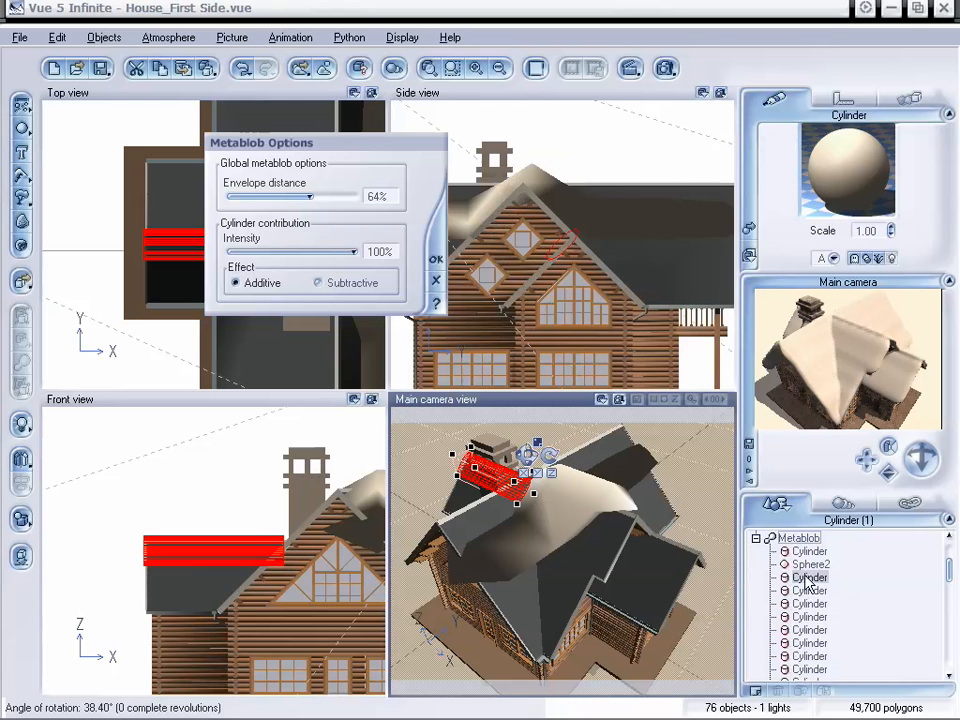
pyautogui.moveTo(337, 143); pyautogui.dragTo(428, 163)
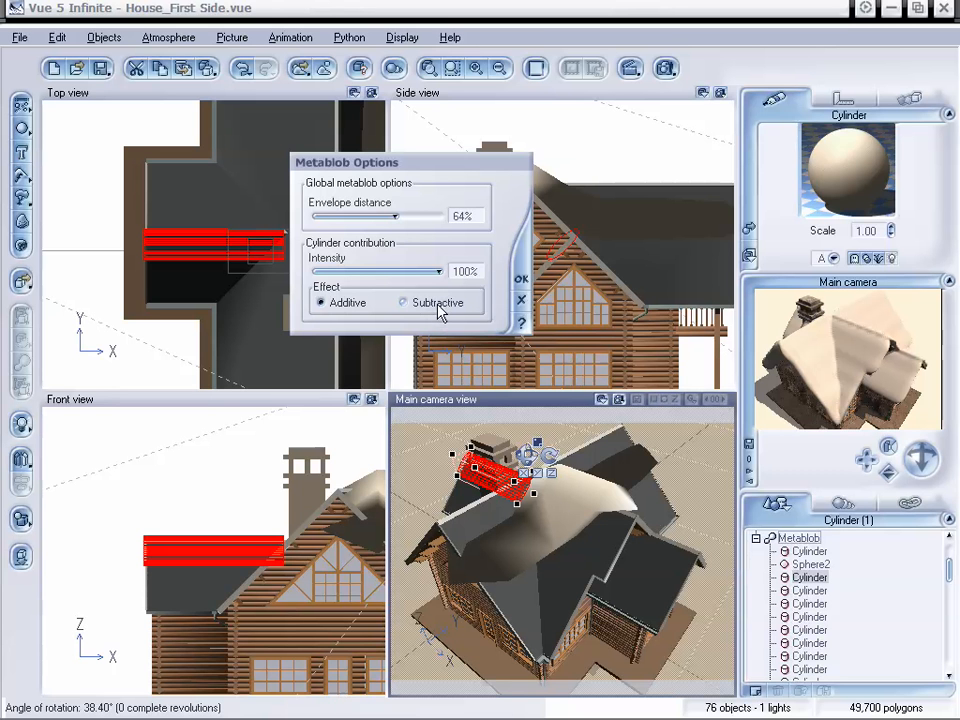
pyautogui.click(519, 301)
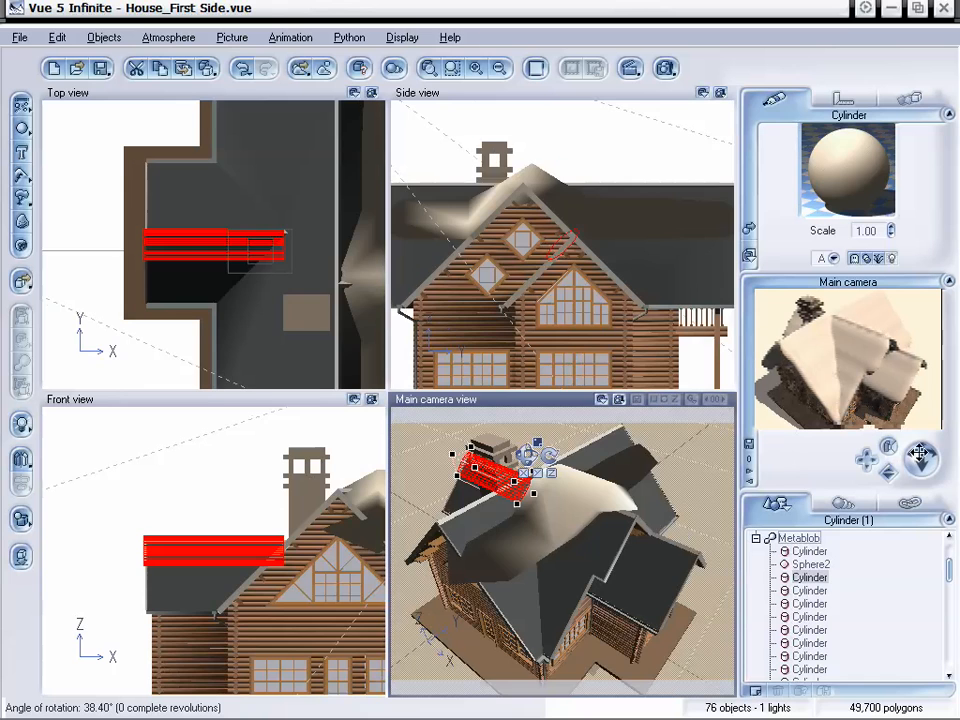
# - Collapse the metablob's component list and select the whole metablob
pyautogui.moveTo(921, 456)
pyautogui.mouseDown()
pyautogui.moveTo(894, 456)
pyautogui.moveTo(922, 457)
pyautogui.mouseUp()
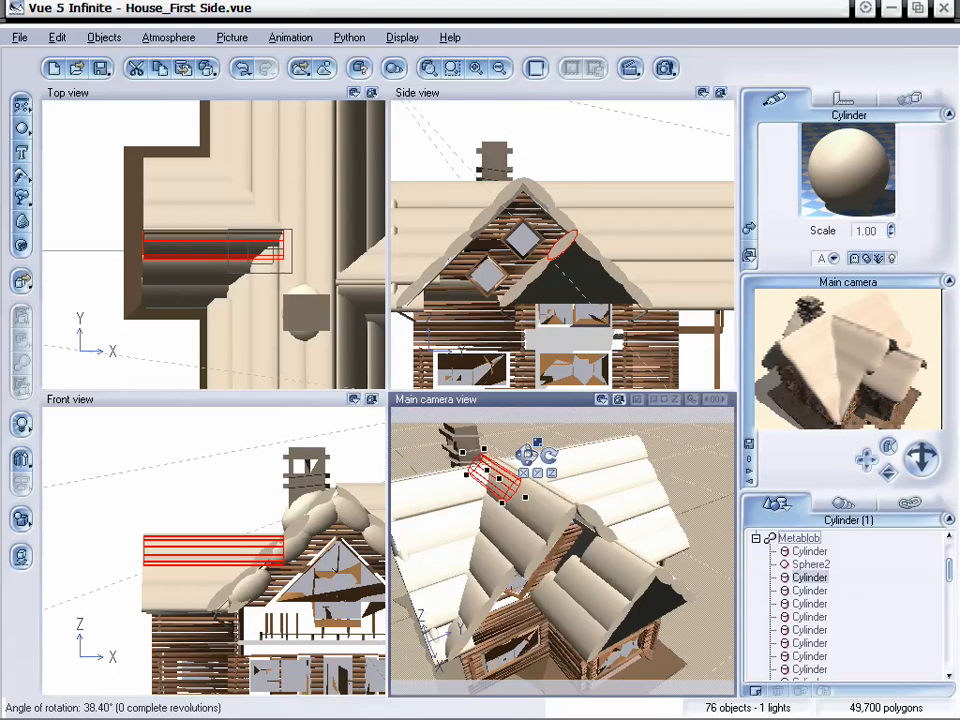
pyautogui.click(757, 538)
pyautogui.click(798, 617)
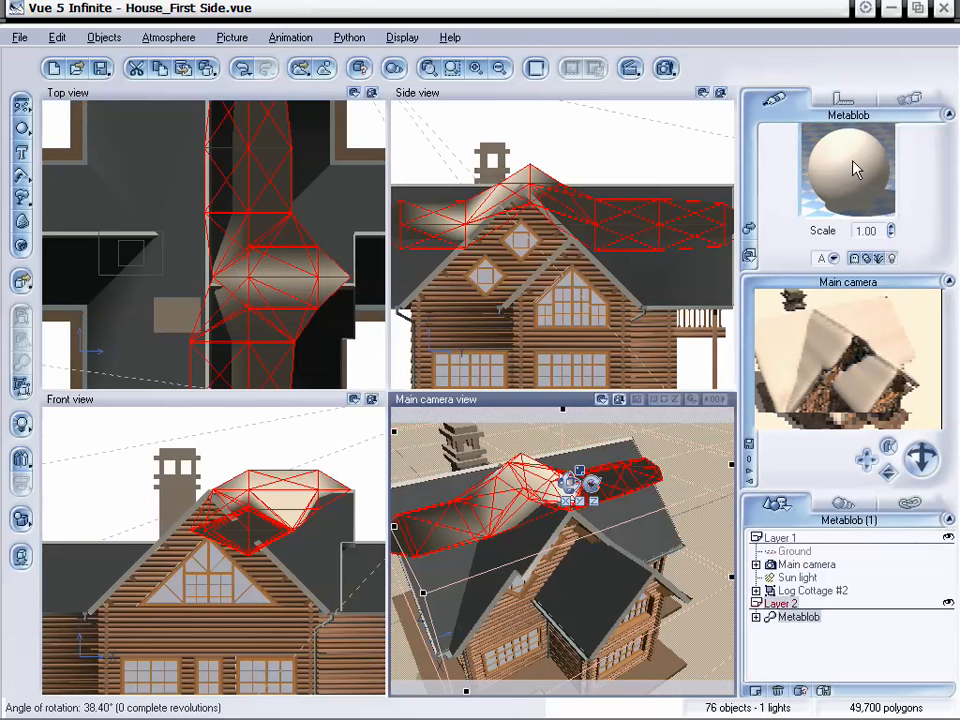
pyautogui.doubleClick(855, 170)
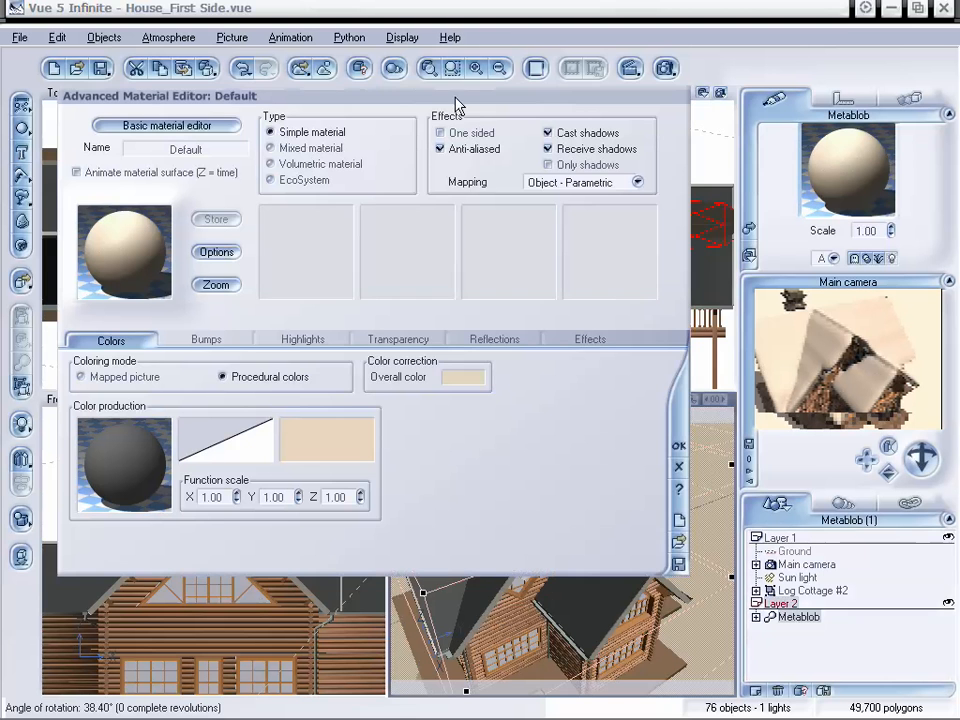
pyautogui.moveTo(456, 101); pyautogui.dragTo(527, 107)
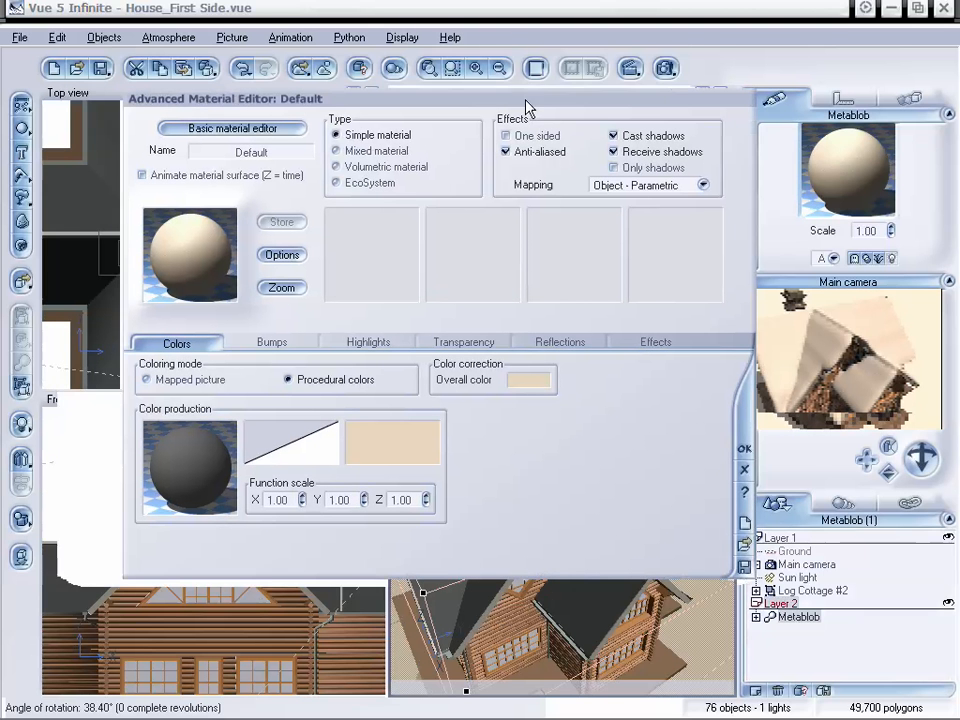
pyautogui.click(744, 471)
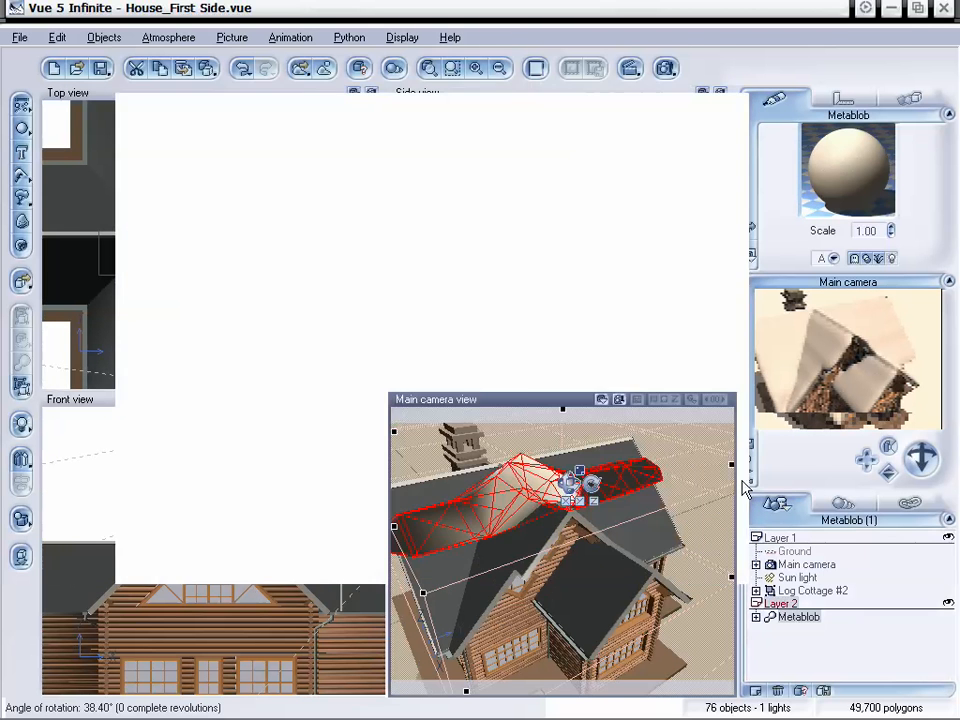
# - Assign the Gray Clumps material from the Rocks collection to the metablob
pyautogui.click(750, 229)
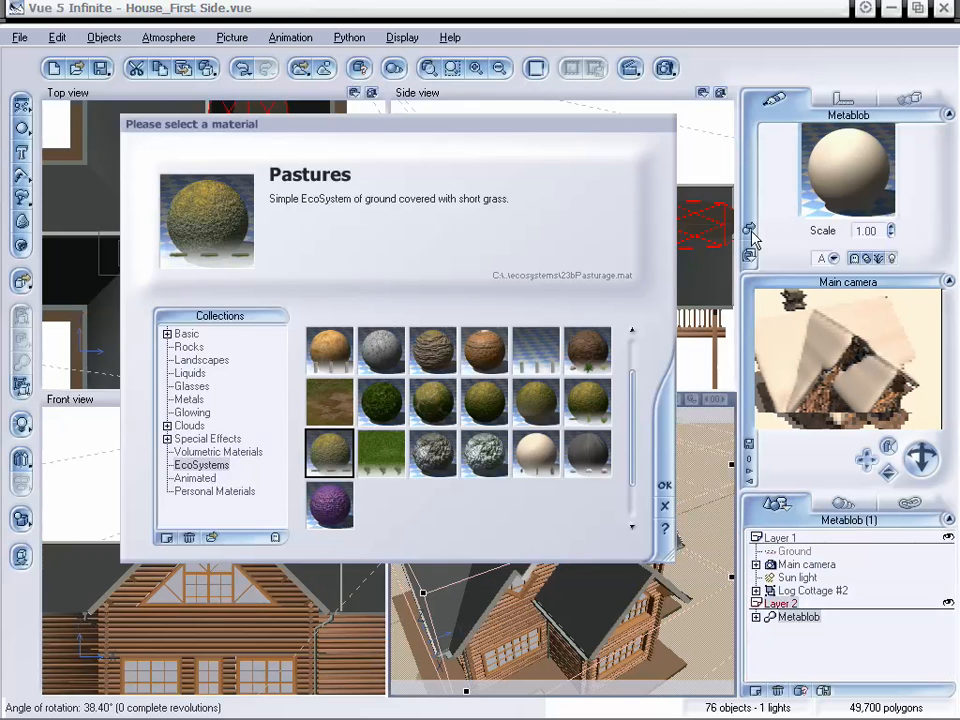
pyautogui.moveTo(396, 138); pyautogui.dragTo(418, 132)
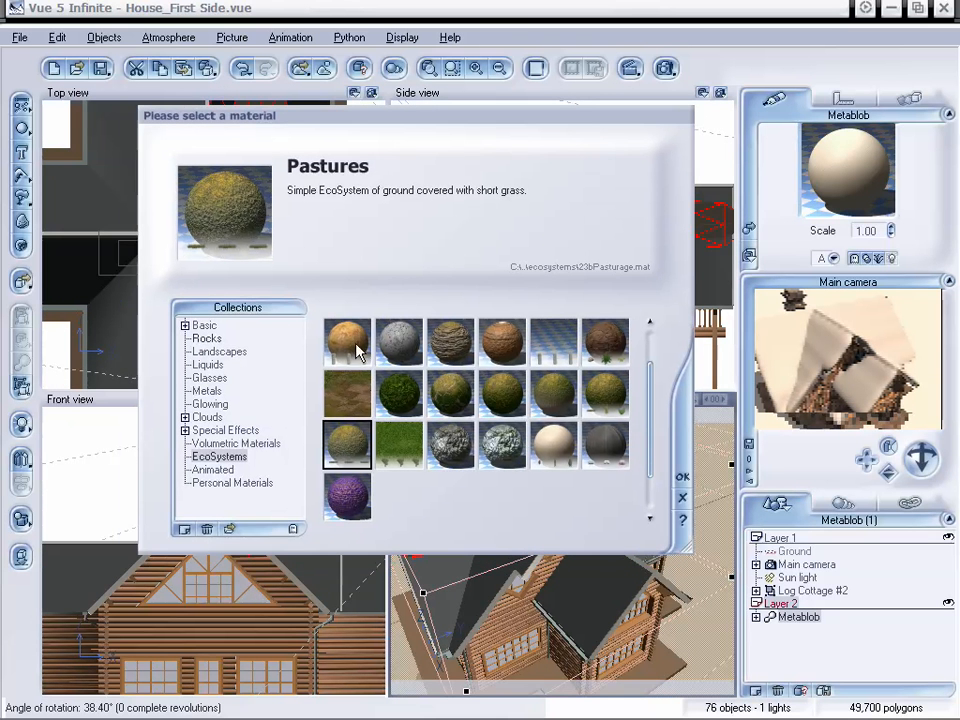
pyautogui.click(395, 338)
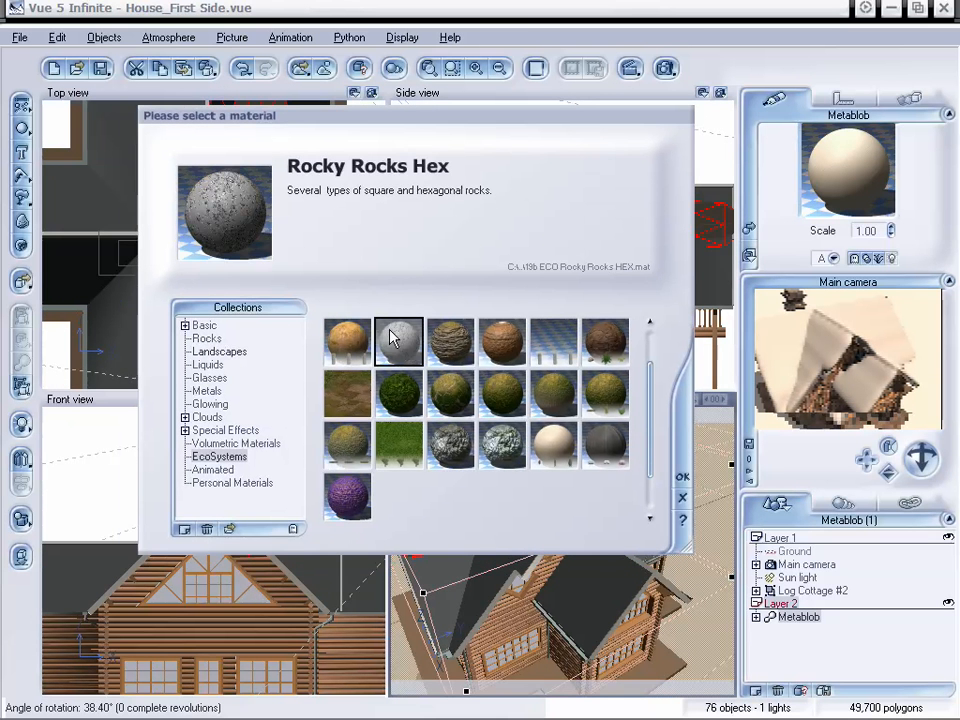
pyautogui.click(210, 339)
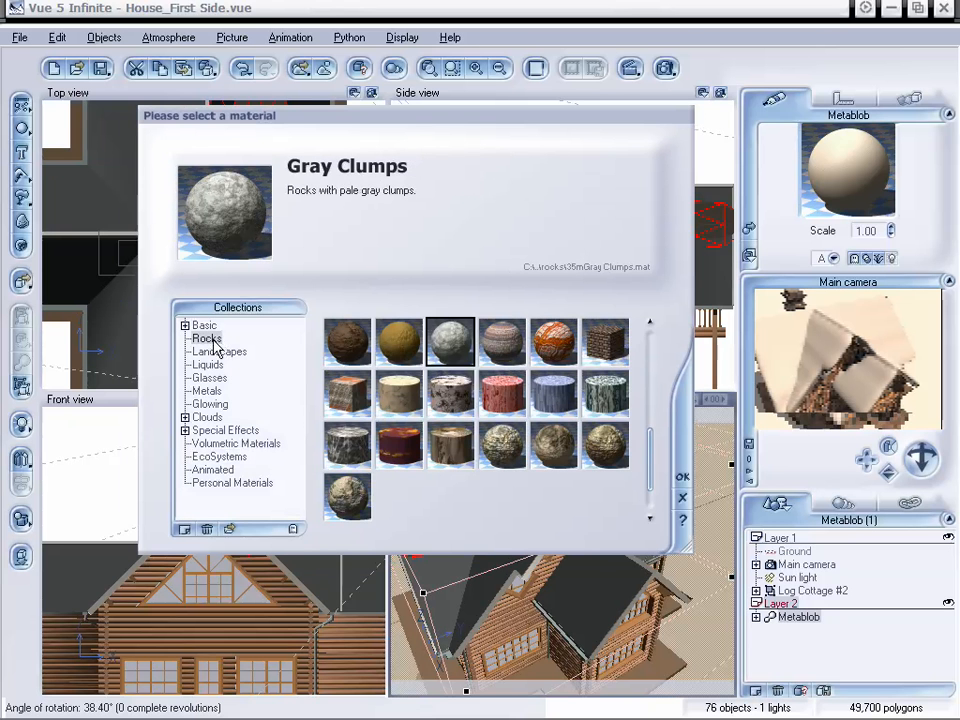
pyautogui.moveTo(649, 439); pyautogui.dragTo(650, 360)
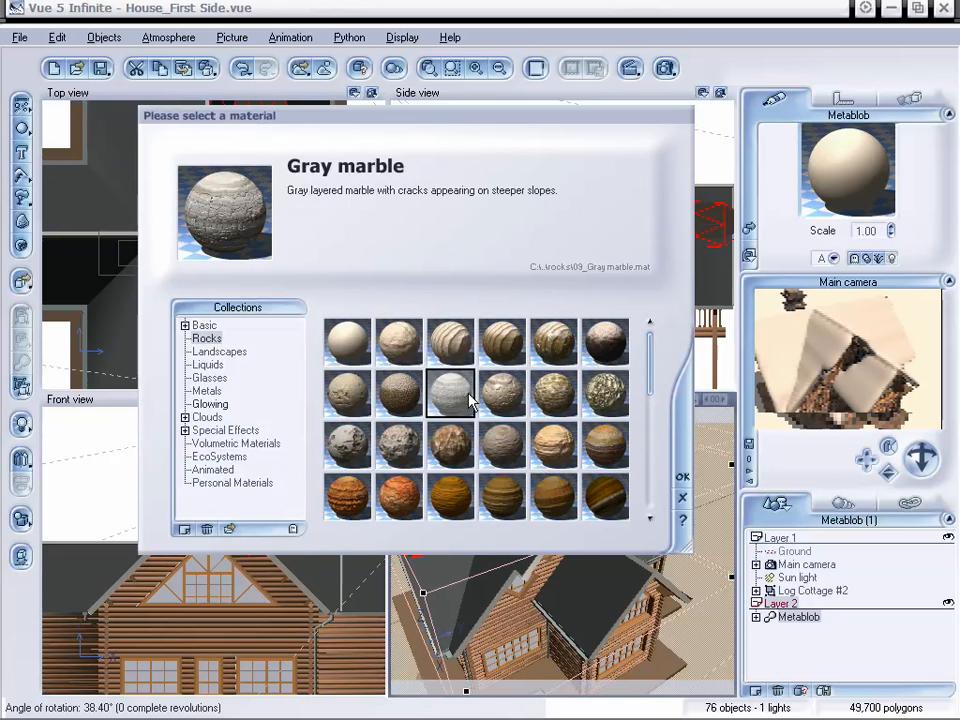
pyautogui.scroll(-3, 500, 493)
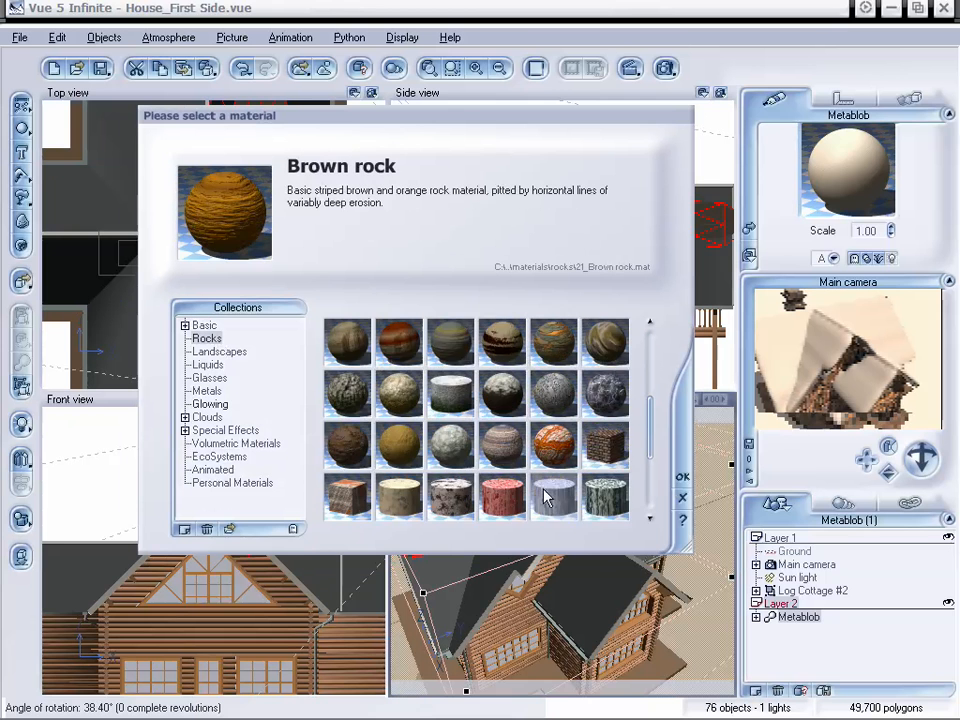
pyautogui.scroll(-3, 566, 476)
pyautogui.scroll(1, 566, 476)
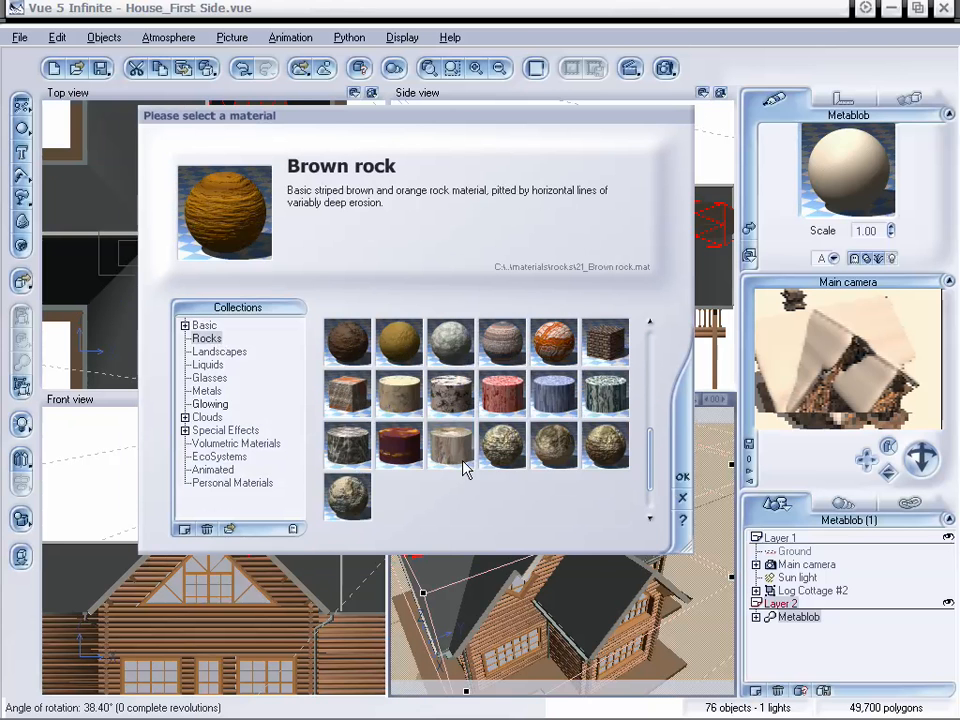
pyautogui.scroll(1, 463, 467)
pyautogui.click(448, 390)
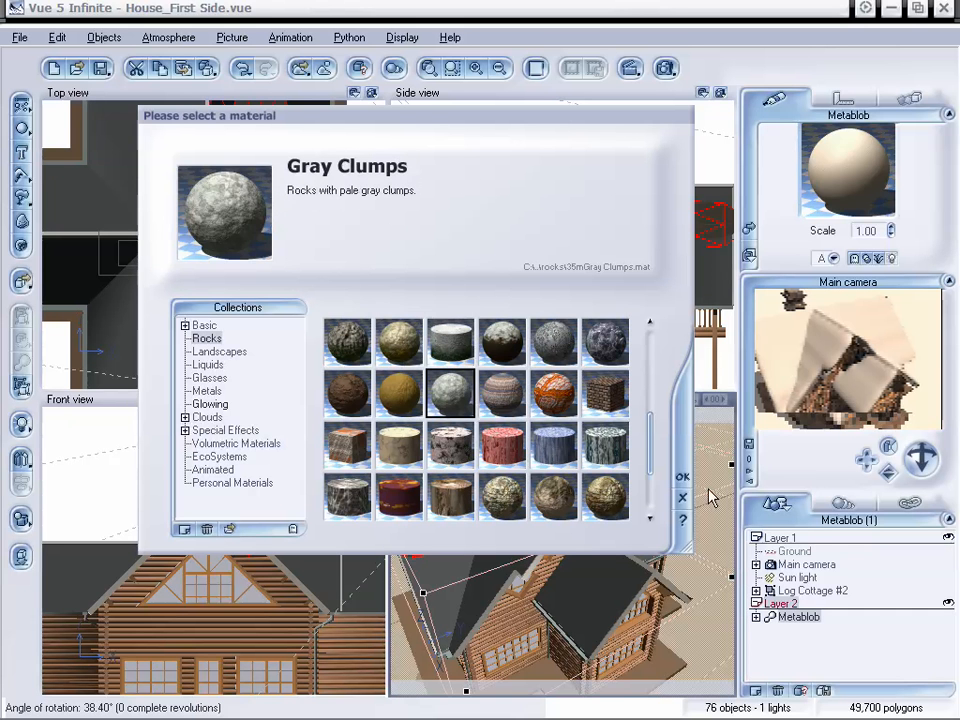
pyautogui.click(684, 478)
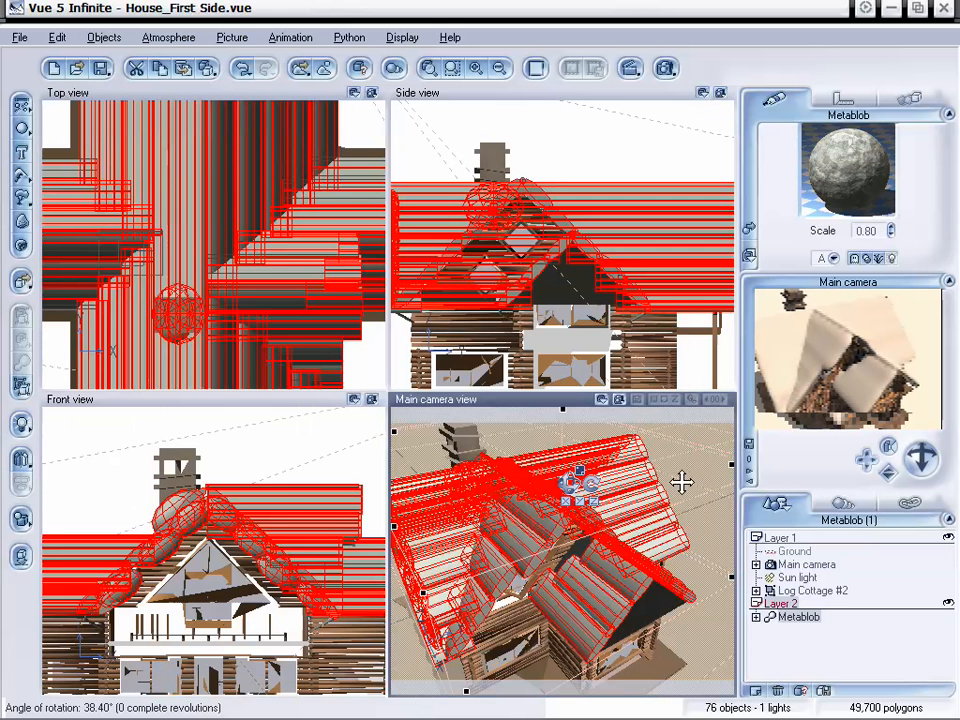
# - Replace the Gray Clumps material's procedural color gradient with solid white in the advanced material editor and apply the change
pyautogui.doubleClick(840, 178)
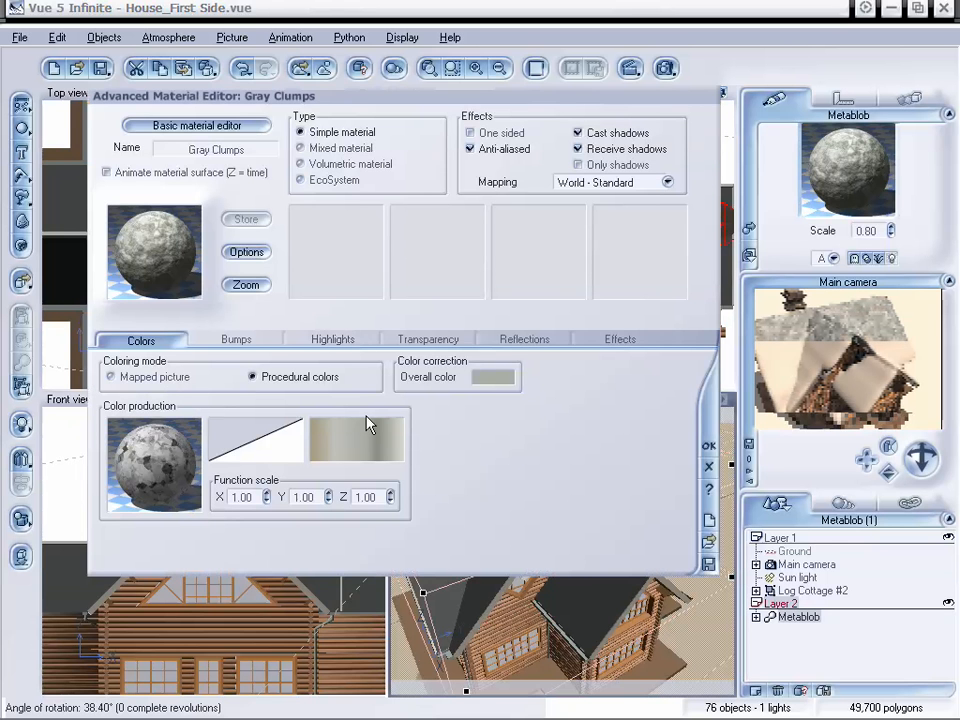
pyautogui.moveTo(242, 96); pyautogui.dragTo(247, 100)
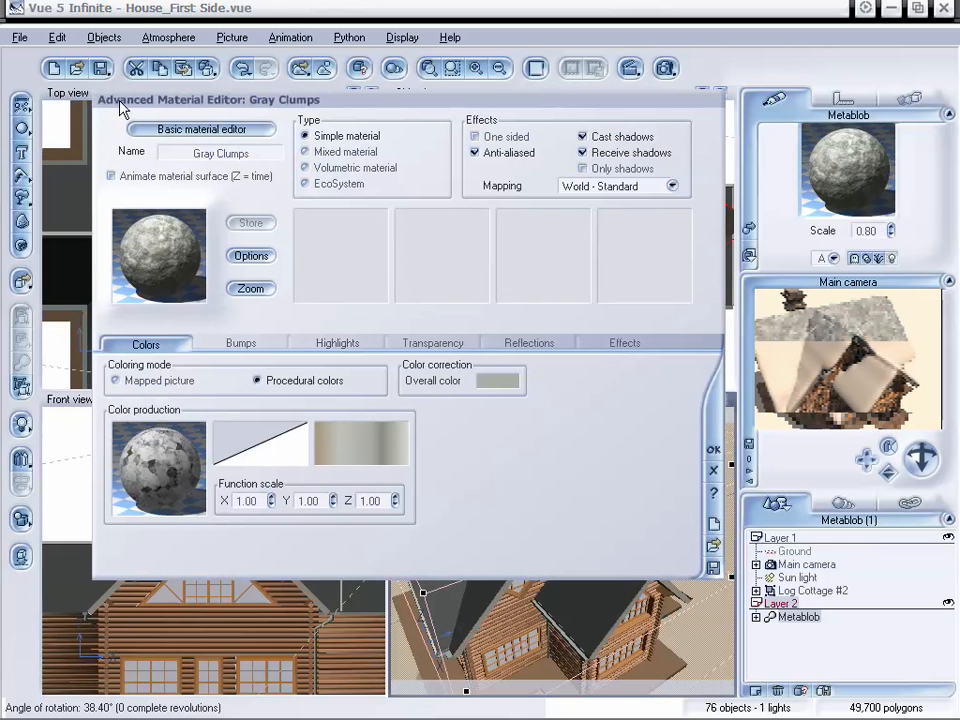
pyautogui.click(214, 129)
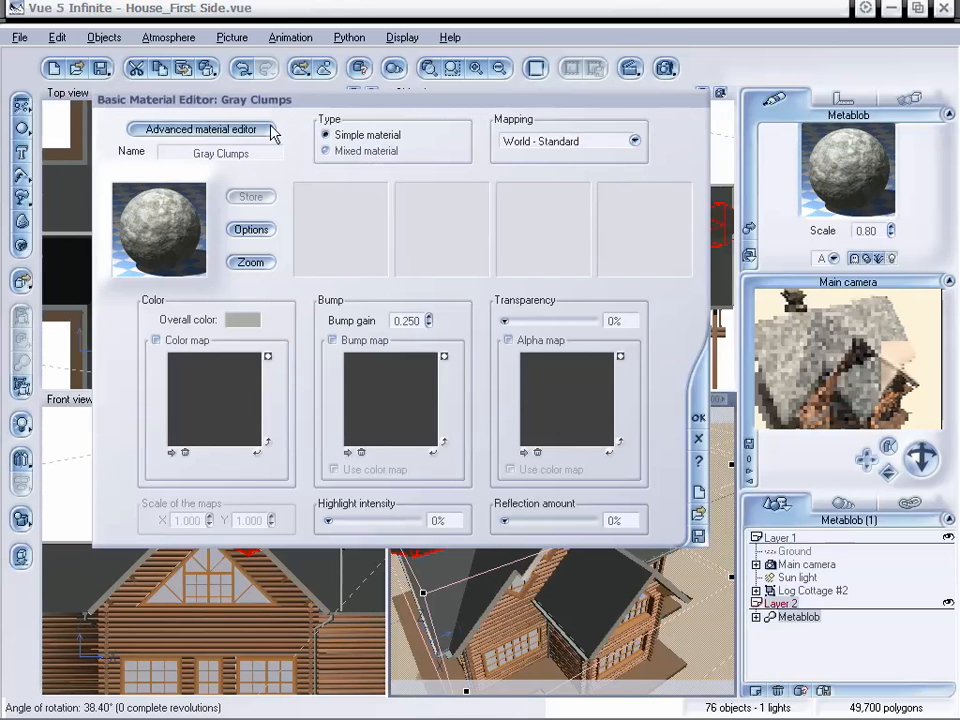
pyautogui.click(270, 131)
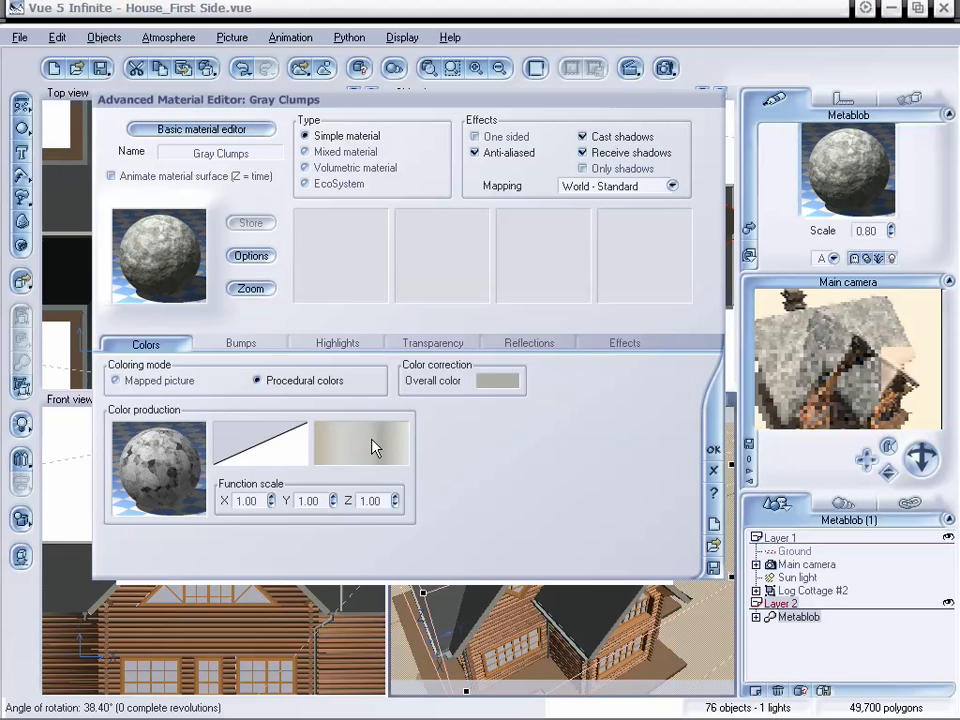
pyautogui.doubleClick(372, 440)
pyautogui.click(681, 475)
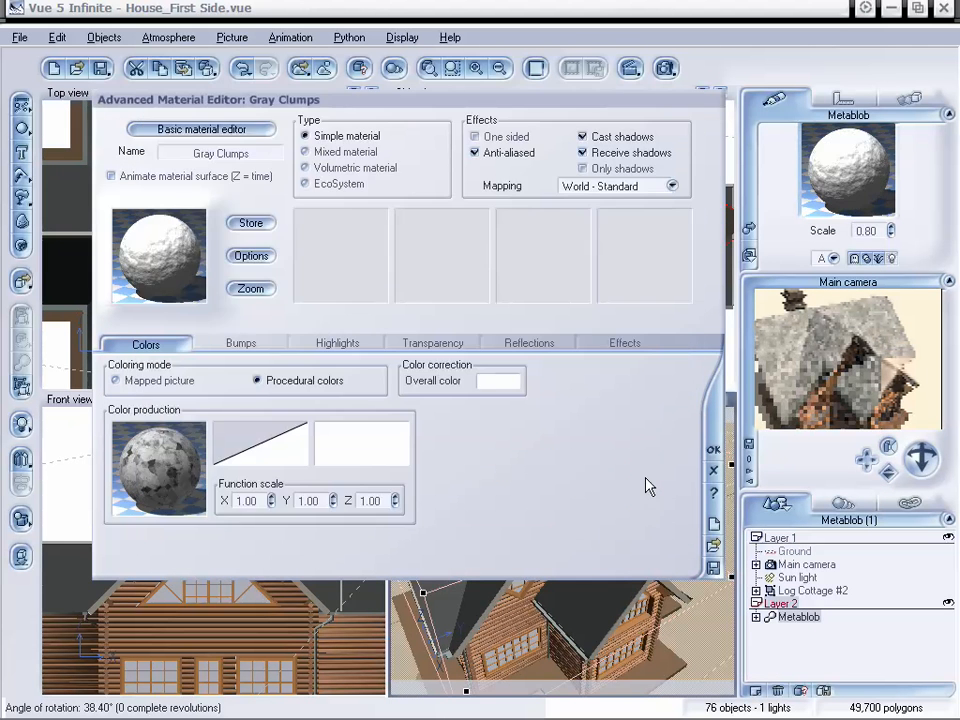
pyautogui.click(713, 450)
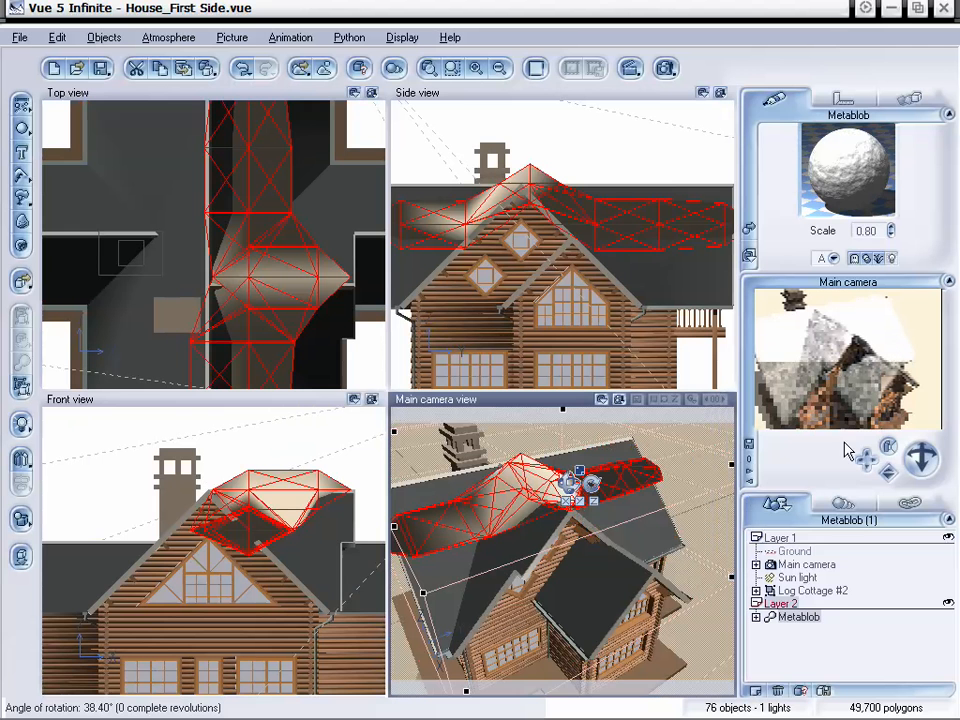
# - Soften the metablob material's bumps by lowering the upper end of the bump filter's profile curve to about 0.3
pyautogui.rightClick(868, 398)
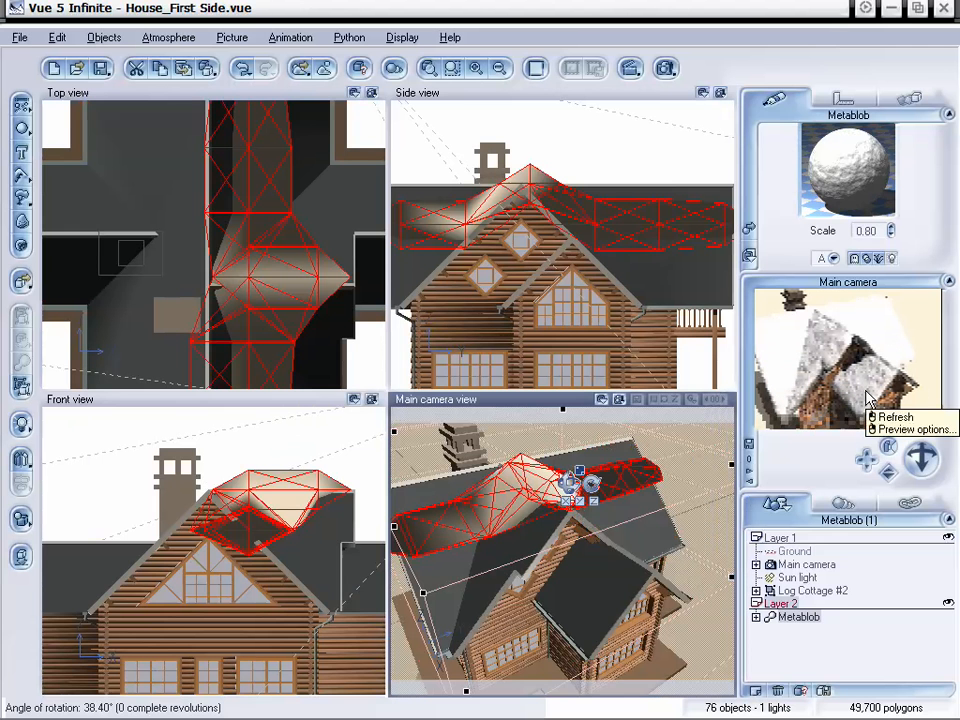
pyautogui.moveTo(920, 458); pyautogui.dragTo(928, 448)
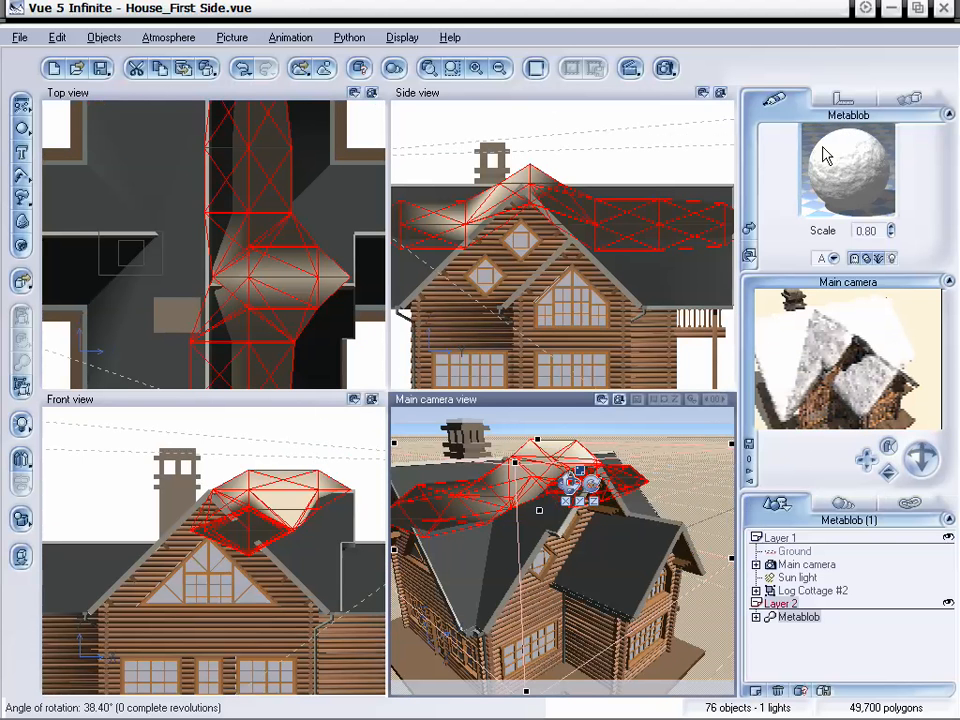
pyautogui.doubleClick(828, 176)
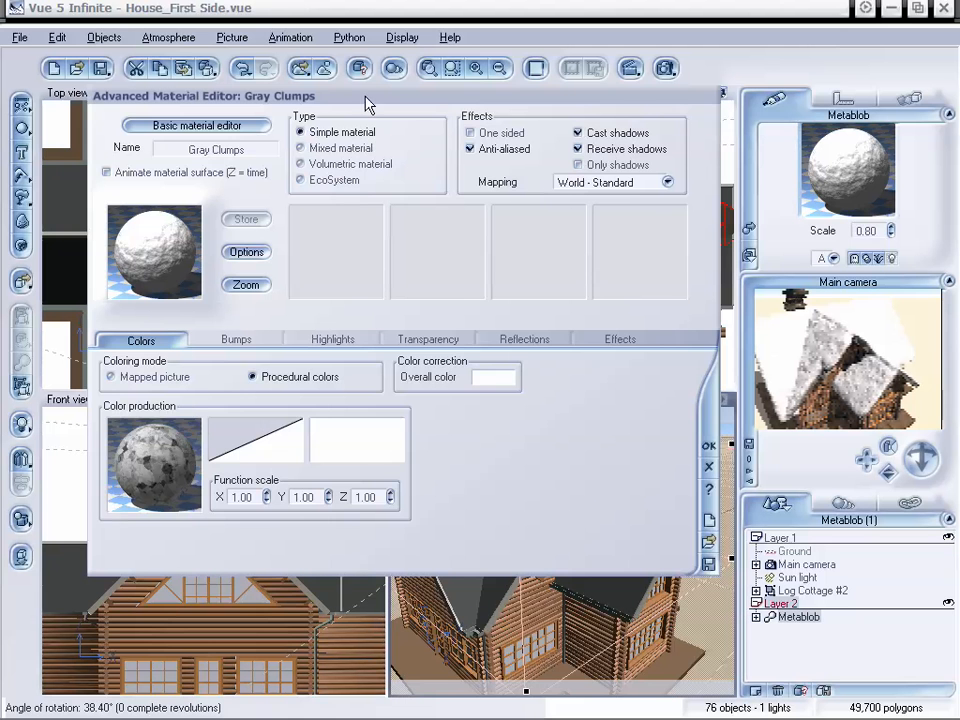
pyautogui.click(265, 365)
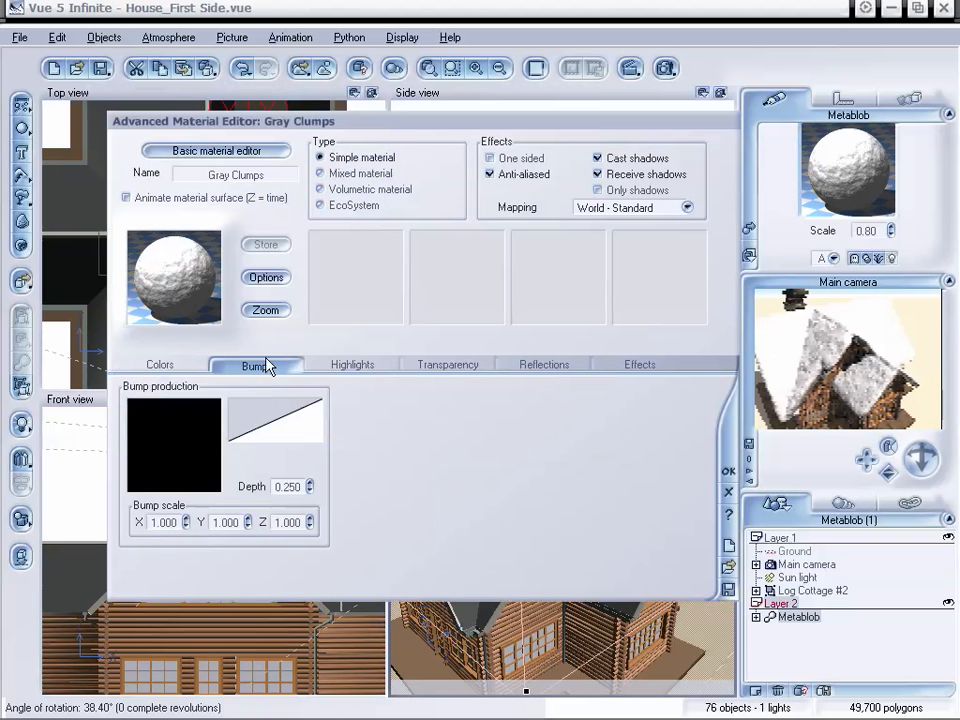
pyautogui.rightClick(287, 430)
pyautogui.click(320, 432)
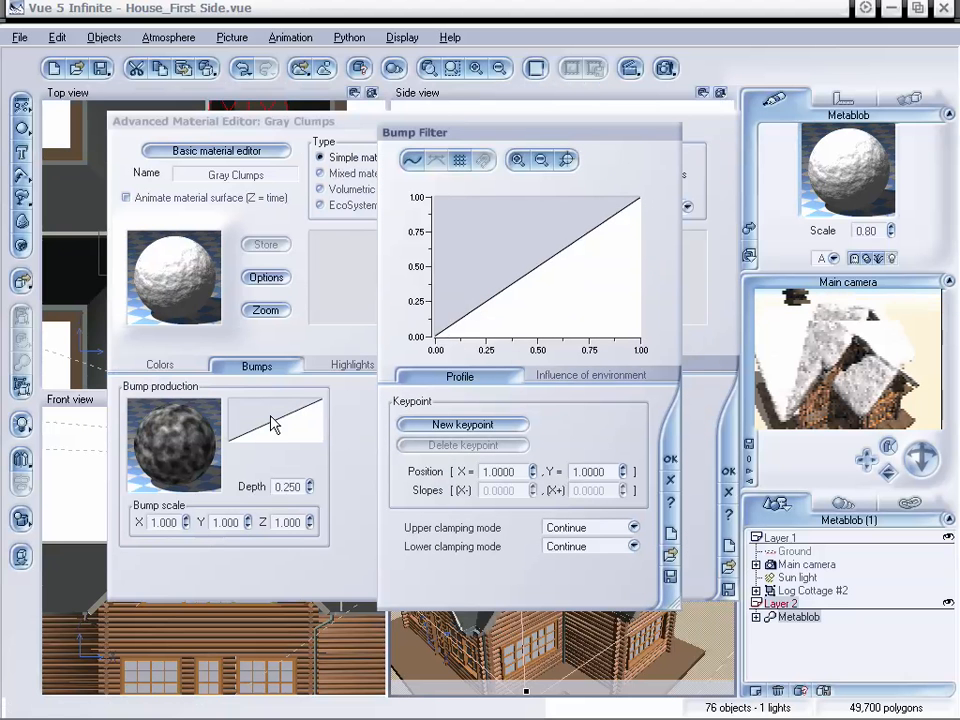
pyautogui.moveTo(640, 198); pyautogui.dragTo(640, 296)
pyautogui.click(670, 465)
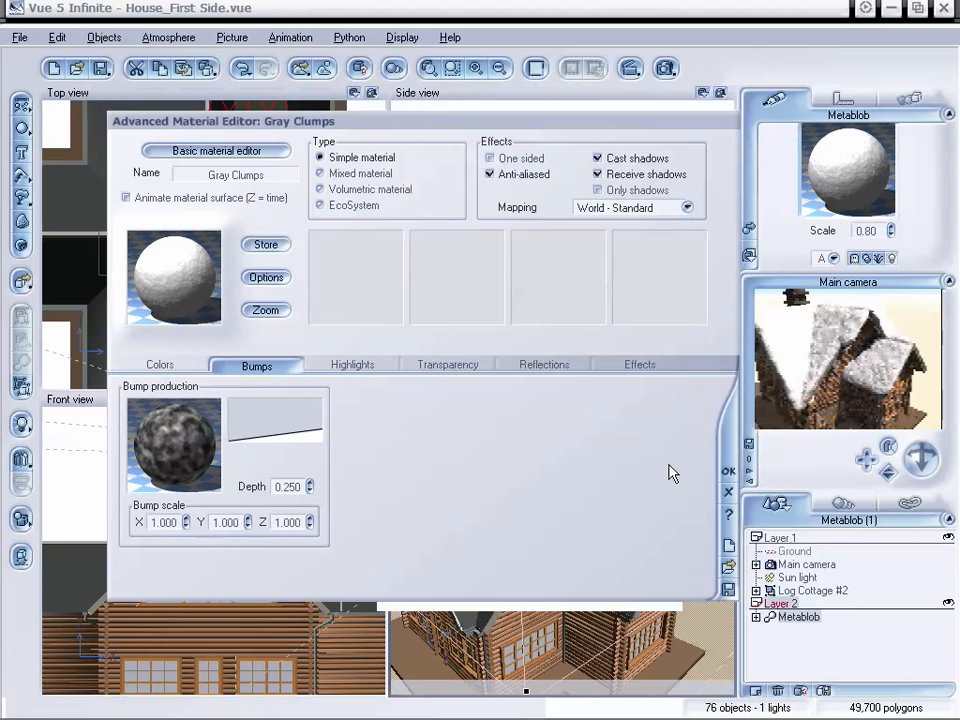
# - Set the material's lighting to 61% diffuse, 26% ambient and 1% luminous, and look through its transparency and bump settings
pyautogui.click(600, 366)
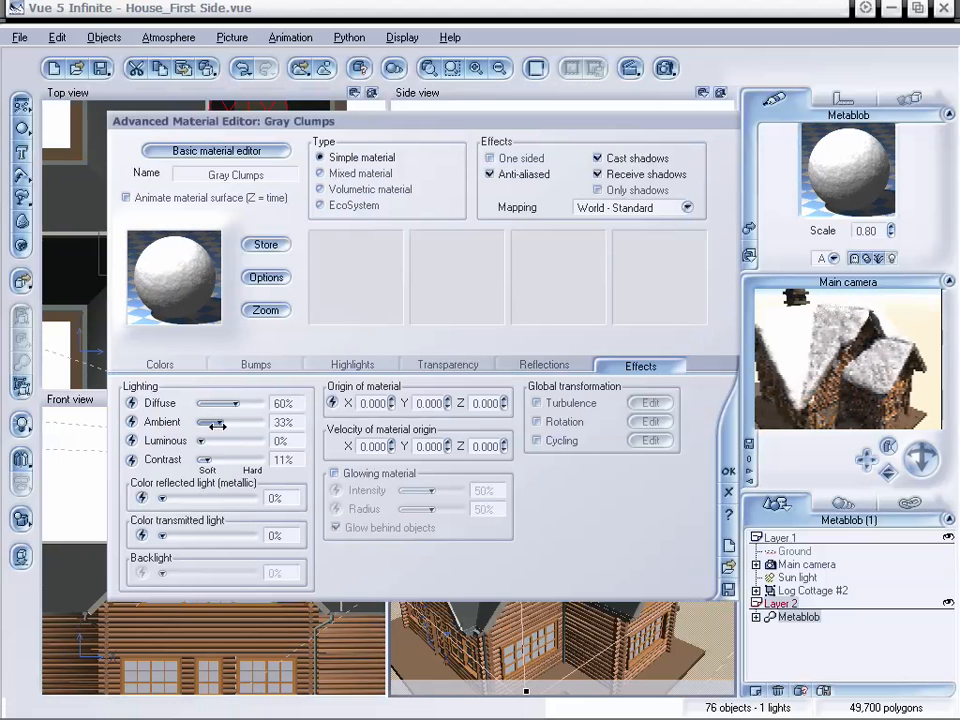
pyautogui.moveTo(217, 424); pyautogui.dragTo(235, 404)
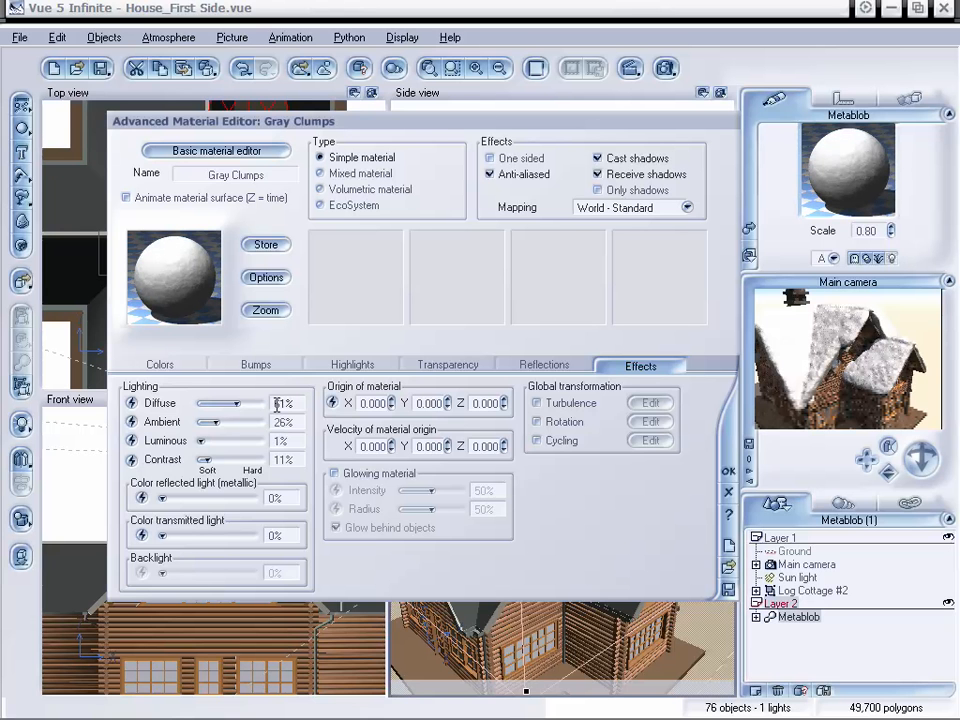
pyautogui.click(420, 368)
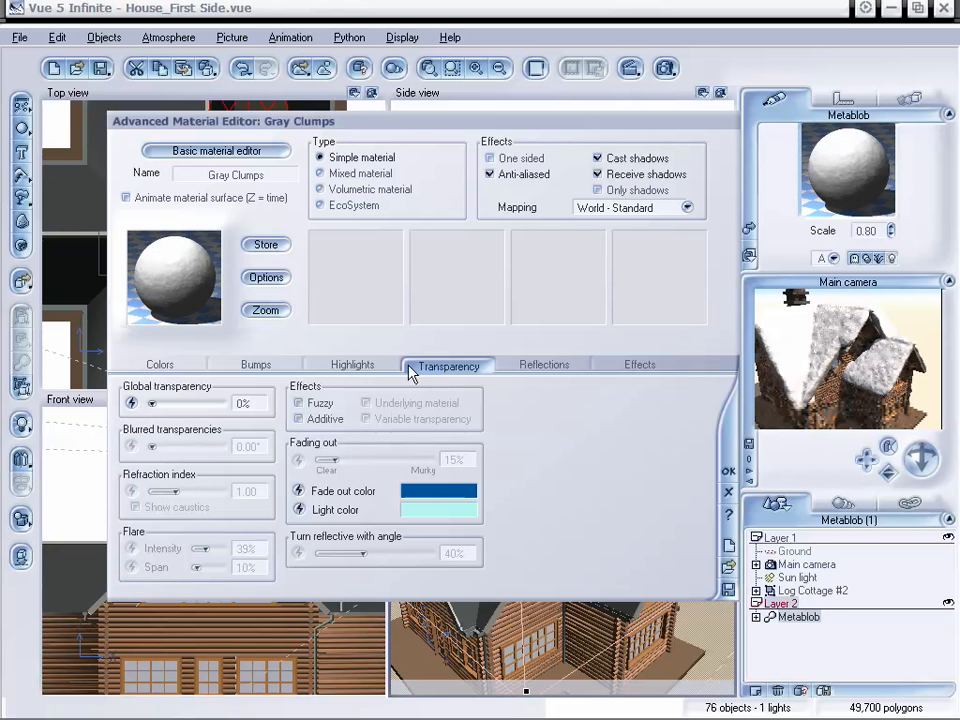
pyautogui.click(350, 368)
pyautogui.click(448, 369)
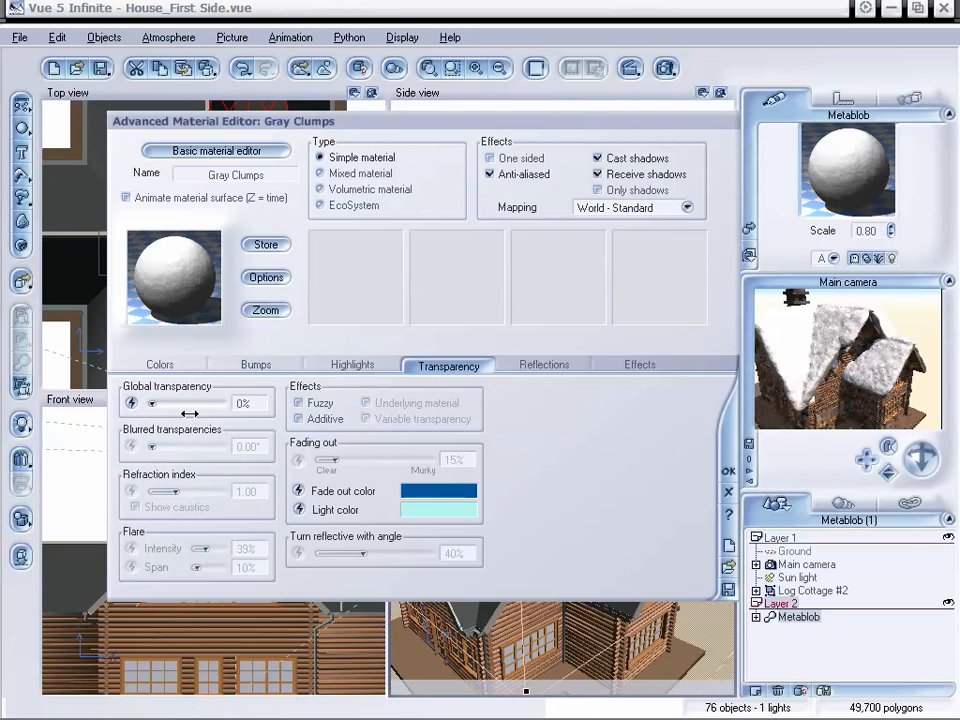
pyautogui.click(300, 369)
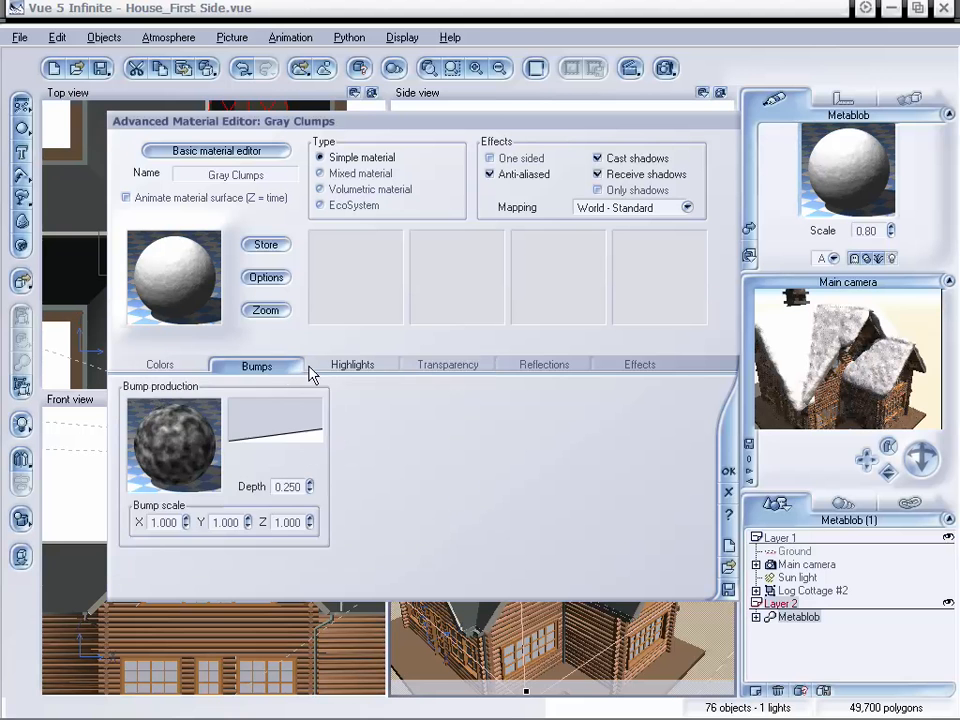
# - Give the material a slight global reflectivity of less than 8% and apply the edited material
pyautogui.click(519, 369)
pyautogui.moveTo(145, 401); pyautogui.dragTo(154, 401)
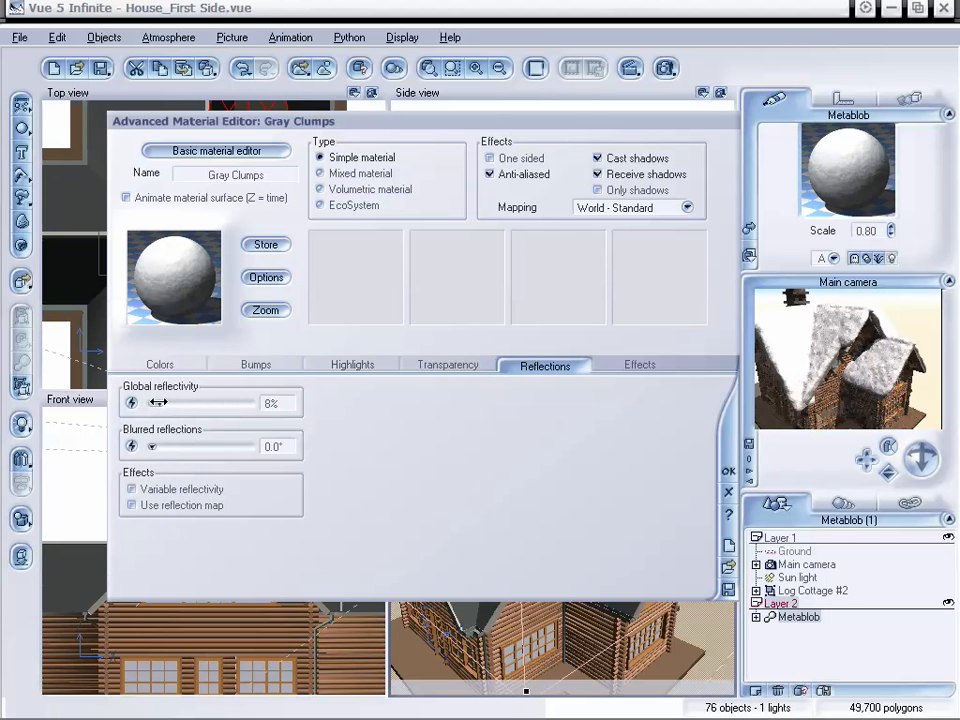
pyautogui.moveTo(158, 404); pyautogui.dragTo(154, 403)
pyautogui.click(728, 471)
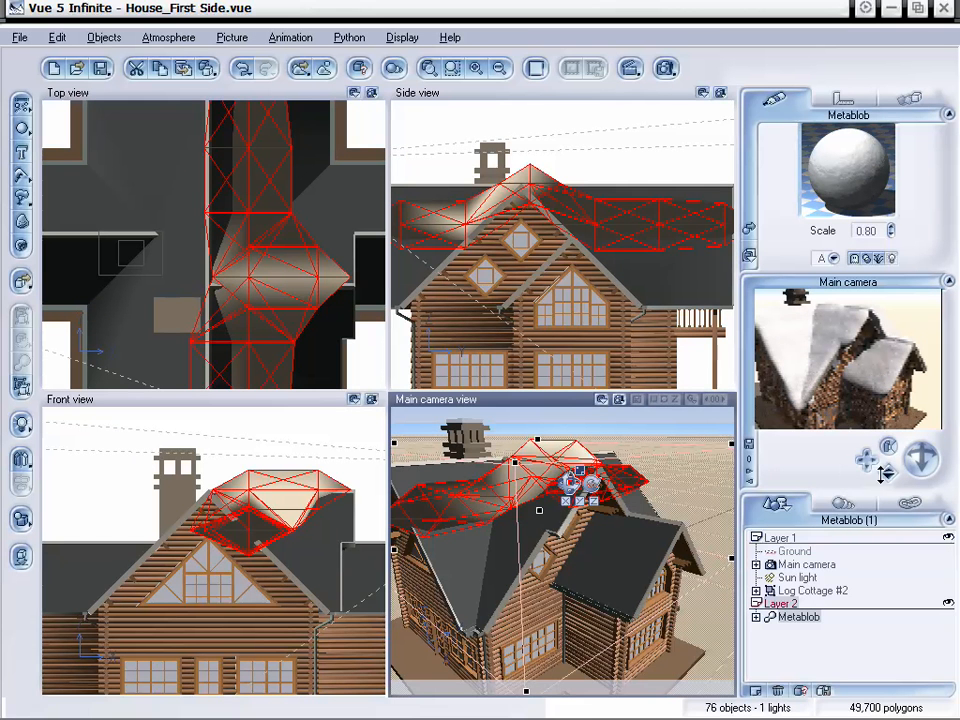
# - Try other envelope distances on the metablob while viewing the roof's opposite side, ending at 43%
pyautogui.moveTo(886, 473); pyautogui.dragTo(887, 476)
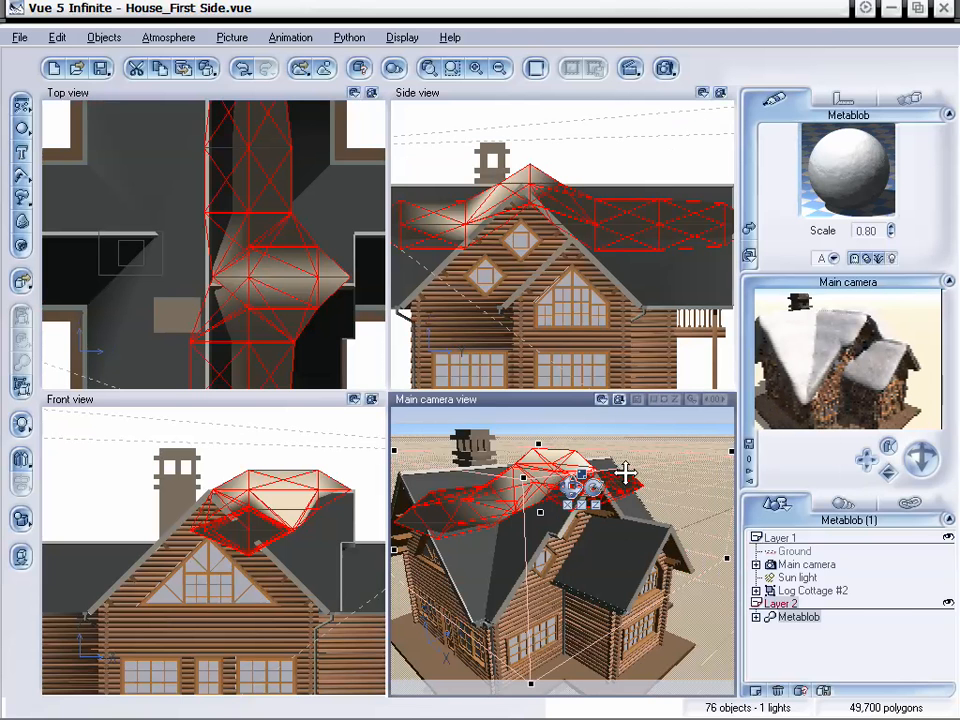
pyautogui.moveTo(921, 455)
pyautogui.mouseDown()
pyautogui.moveTo(905, 452)
pyautogui.moveTo(916, 457)
pyautogui.moveTo(912, 446)
pyautogui.mouseUp()
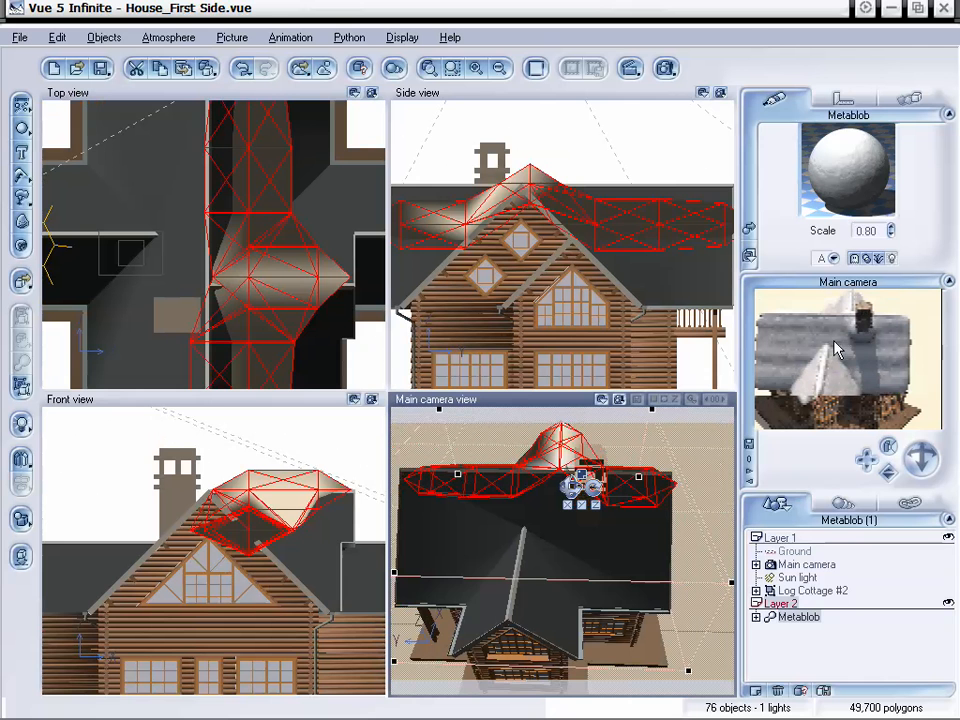
pyautogui.rightClick(883, 346)
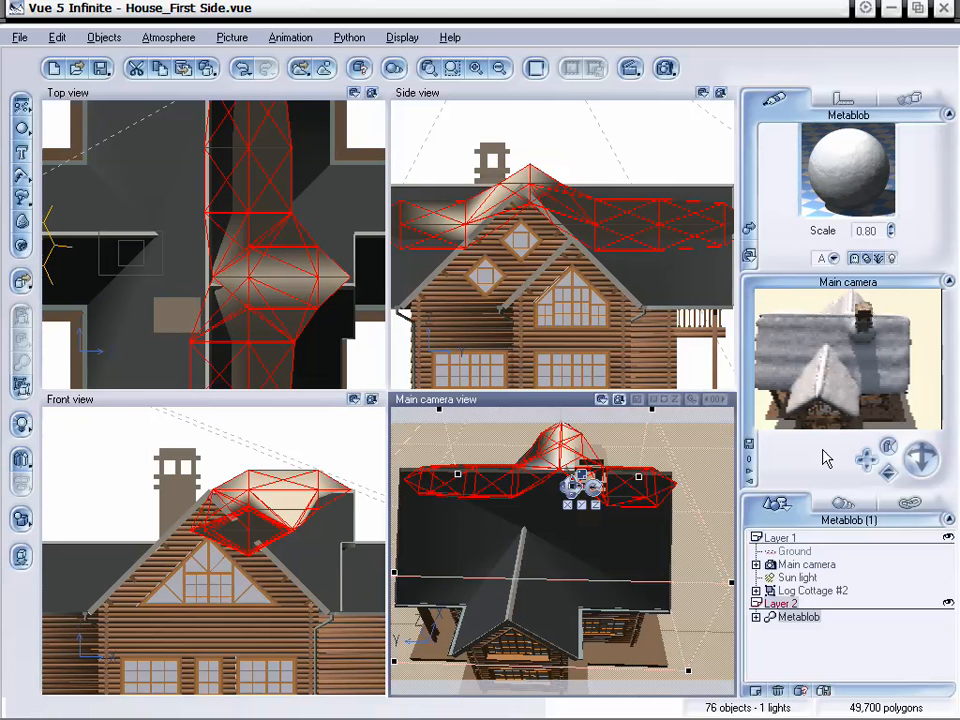
pyautogui.doubleClick(800, 618)
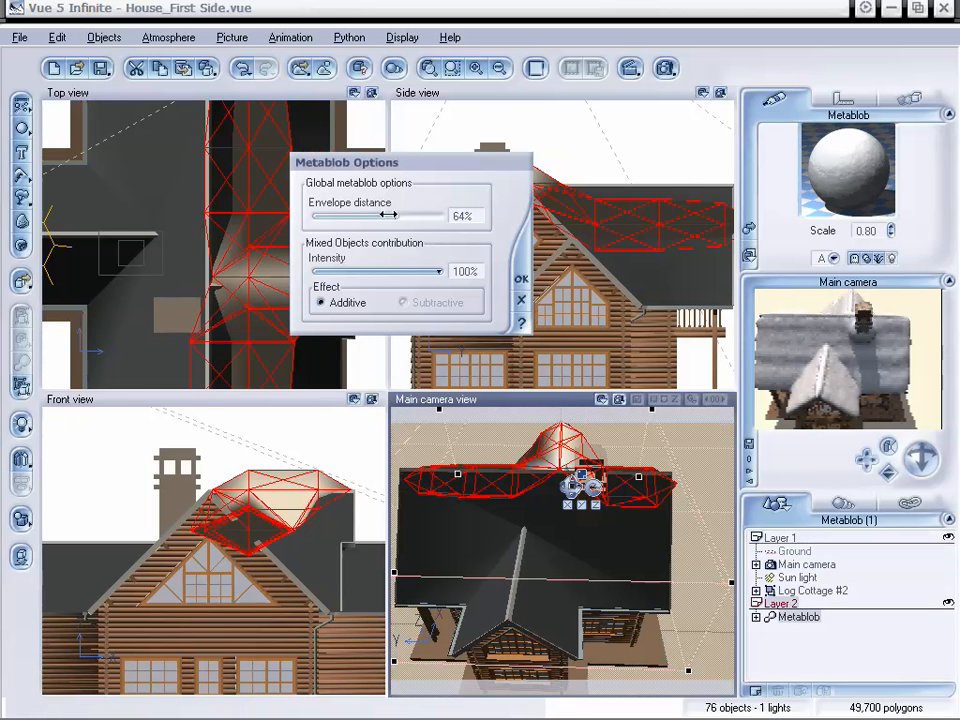
pyautogui.click(520, 279)
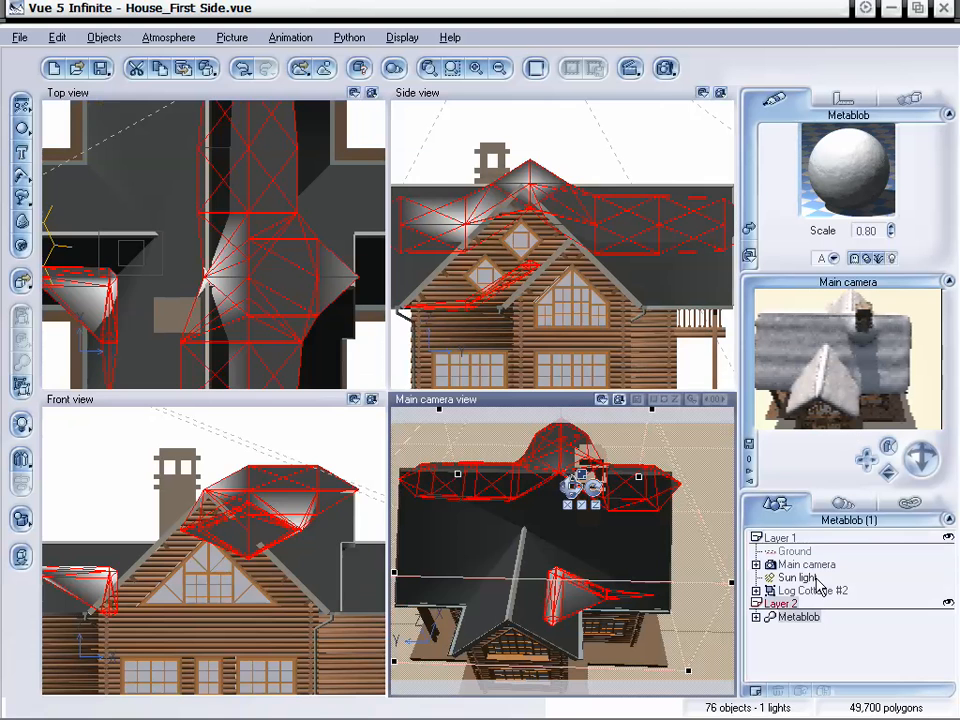
pyautogui.doubleClick(795, 617)
pyautogui.moveTo(398, 214); pyautogui.dragTo(363, 214)
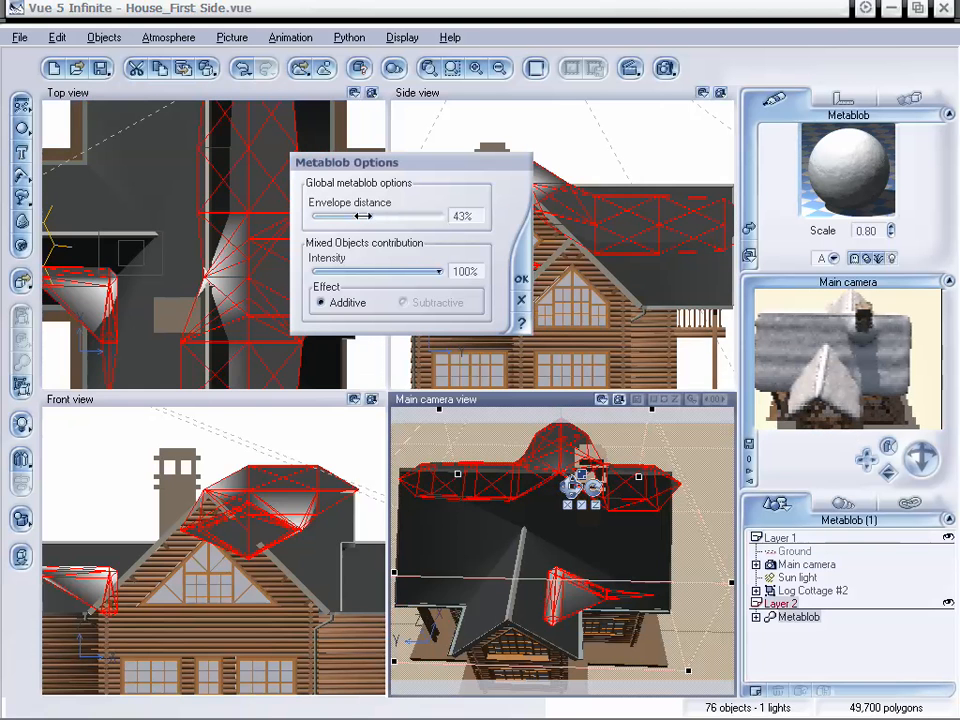
pyautogui.click(521, 300)
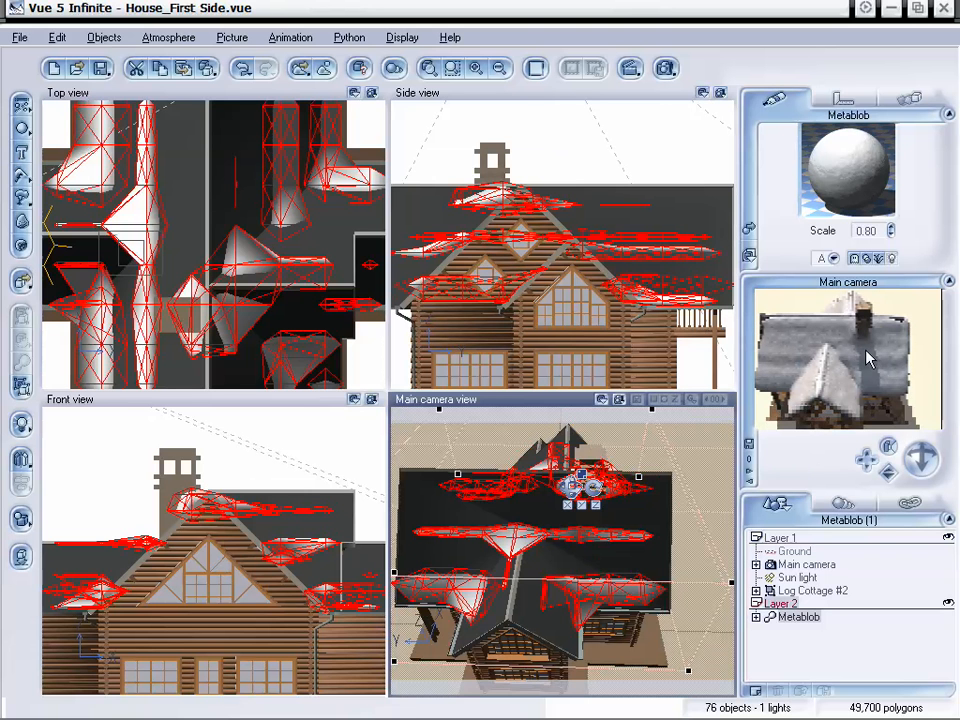
# - Set the metablob's envelope distance to 58%, slightly lower its mixed objects intensity, and check the roof in the refreshed camera preview
pyautogui.click(809, 620)
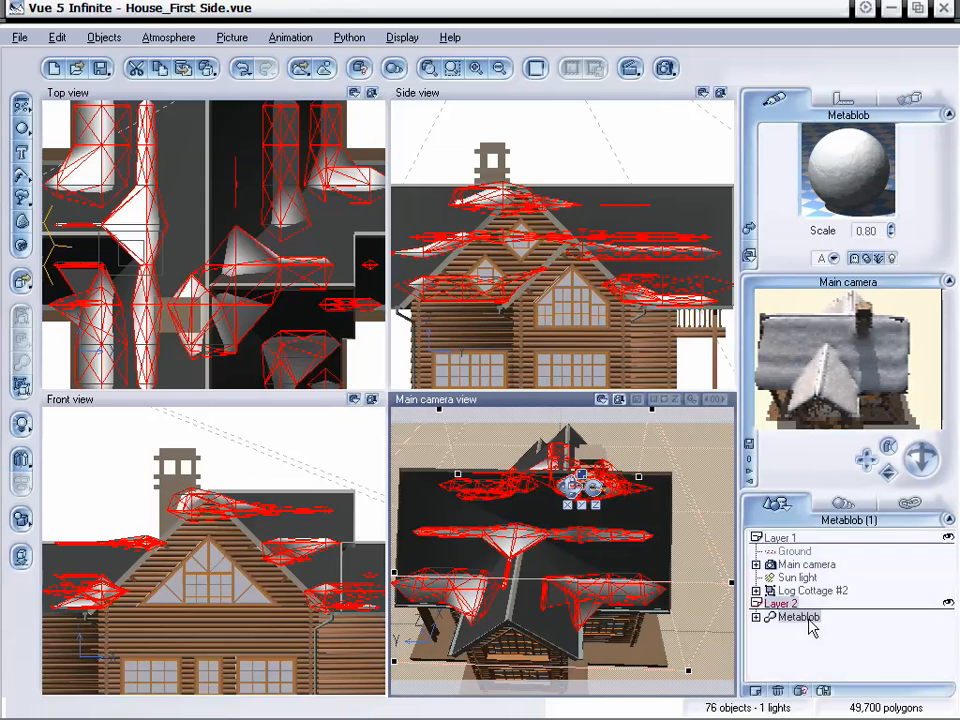
pyautogui.doubleClick(809, 620)
pyautogui.moveTo(352, 215); pyautogui.dragTo(393, 215)
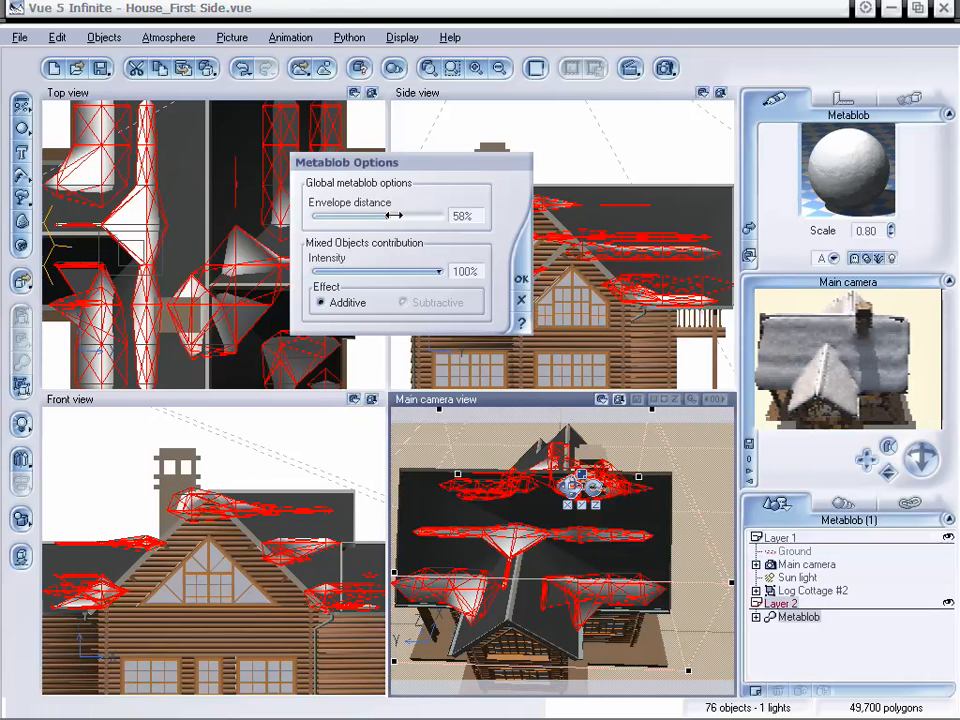
pyautogui.moveTo(439, 271); pyautogui.dragTo(419, 272)
pyautogui.click(520, 282)
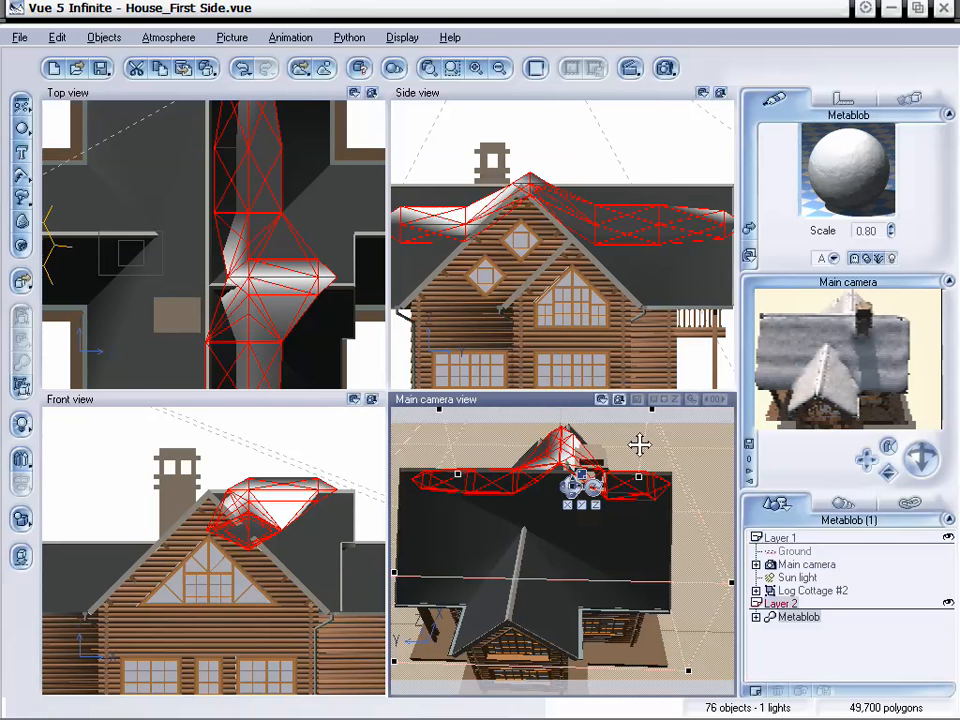
pyautogui.rightClick(828, 368)
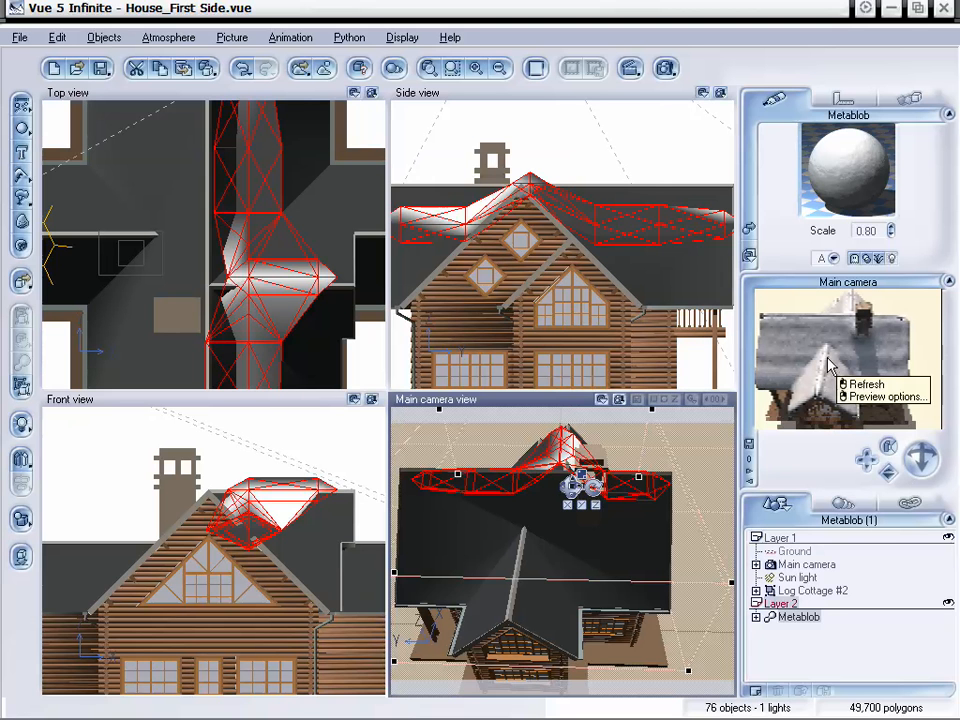
pyautogui.click(866, 384)
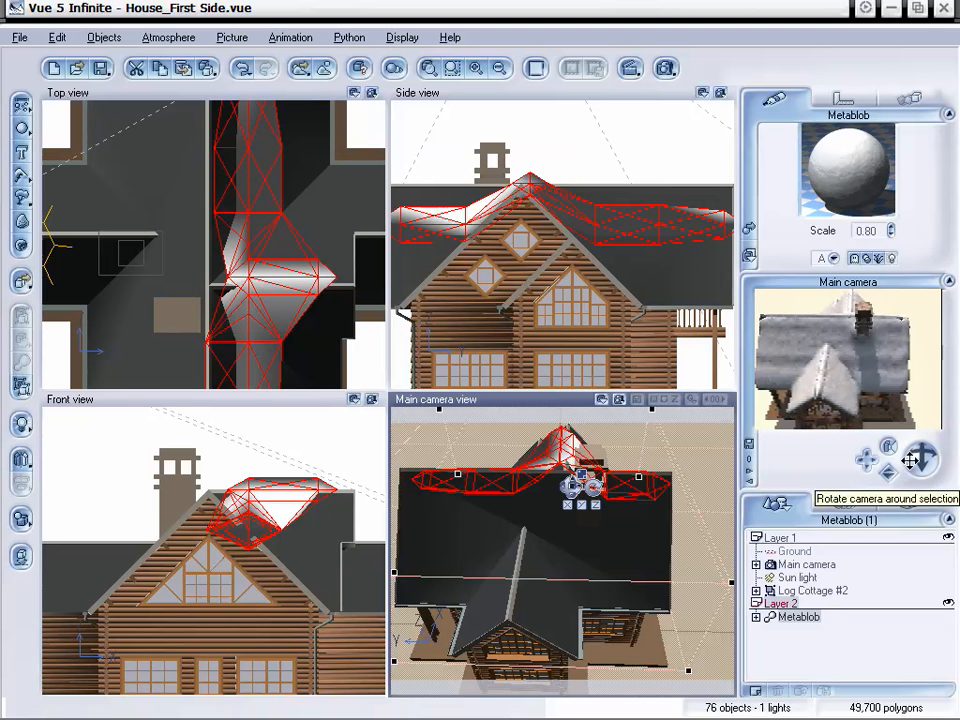
pyautogui.rightClick(866, 449)
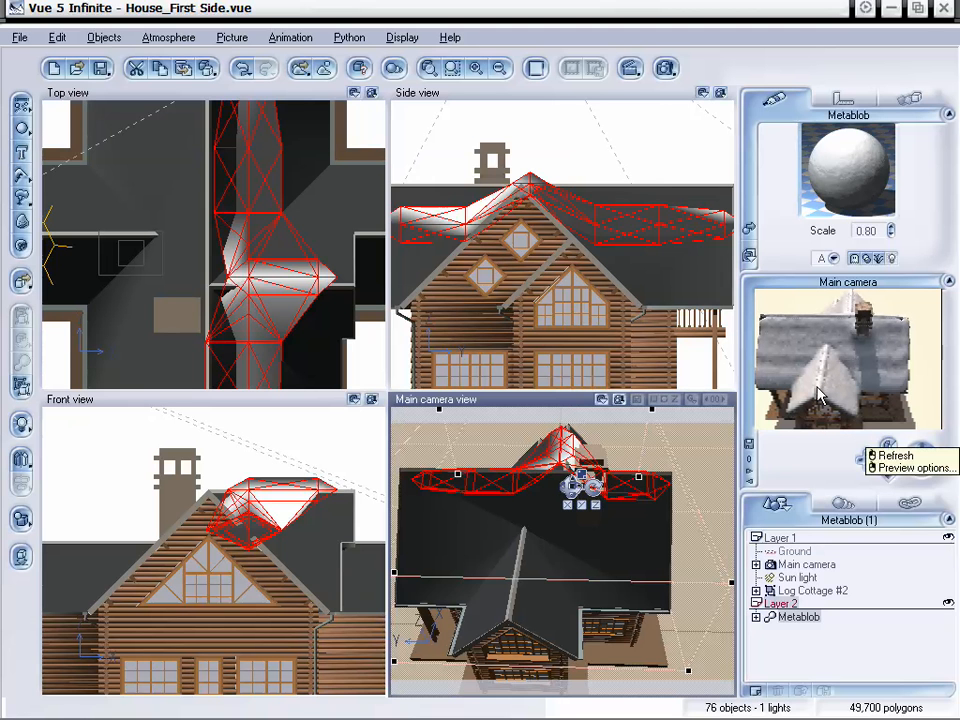
pyautogui.moveTo(921, 454); pyautogui.dragTo(881, 484)
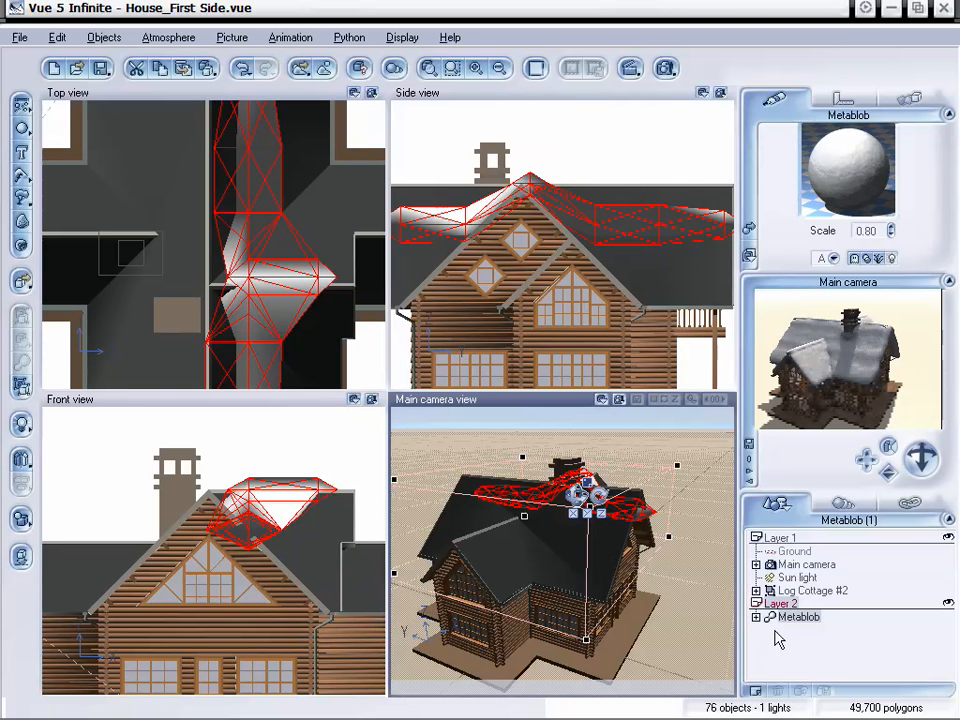
pyautogui.moveTo(857, 367)
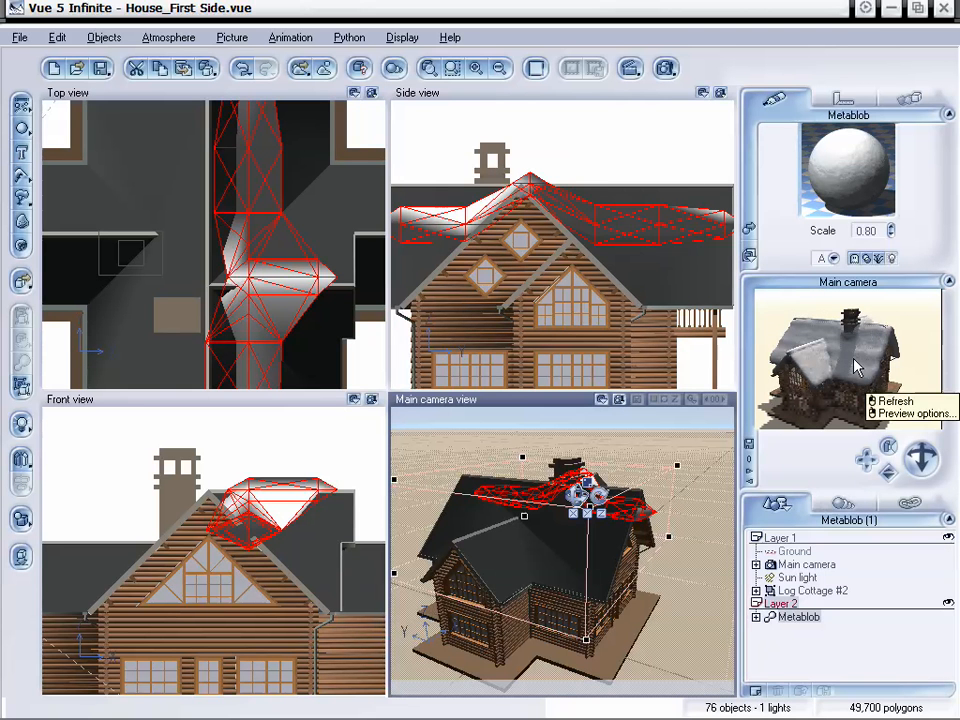